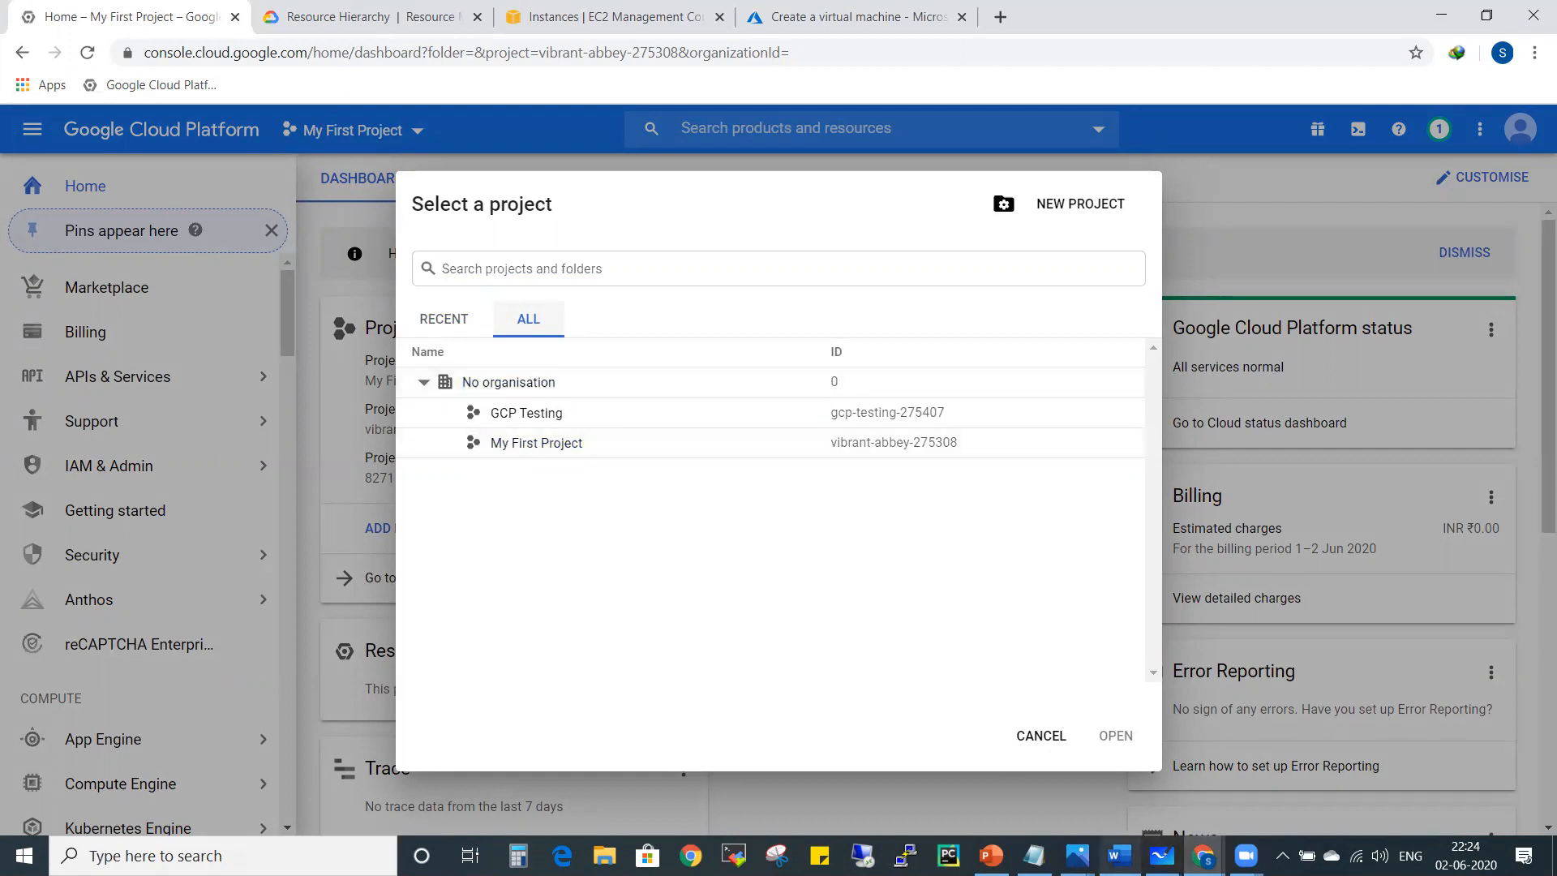
Step: Examine the resource hierarchy diagram in cloud-folders-hierarchy.png in Photos, then return to the Google Cloud console and dismiss the project selector
{"action": "mouse_move", "coordinate": [1077, 856]}
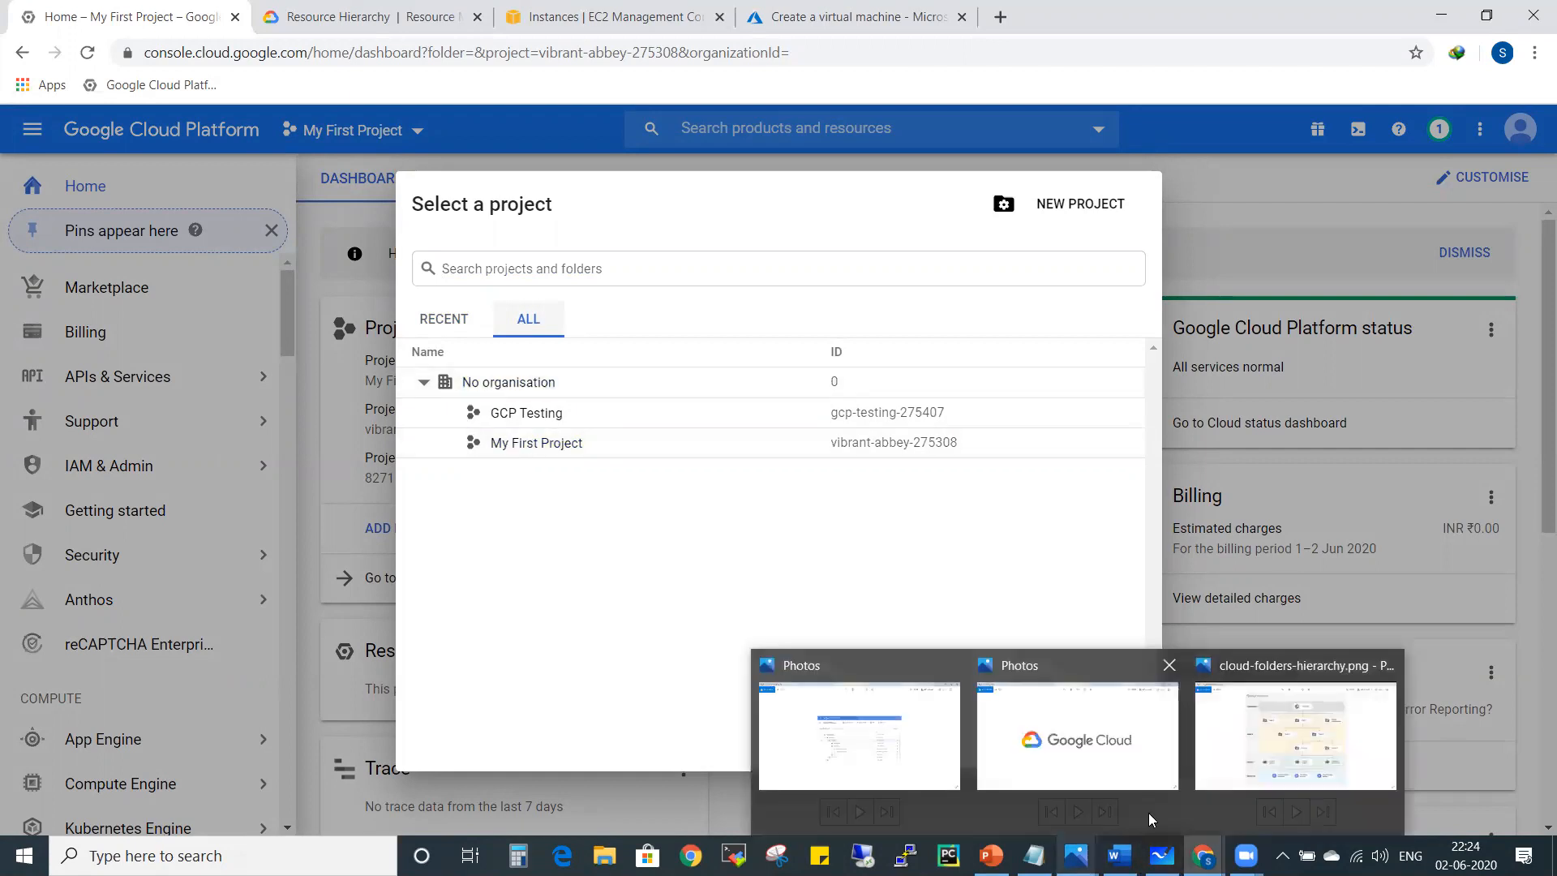
{"action": "left_click", "coordinate": [1265, 770]}
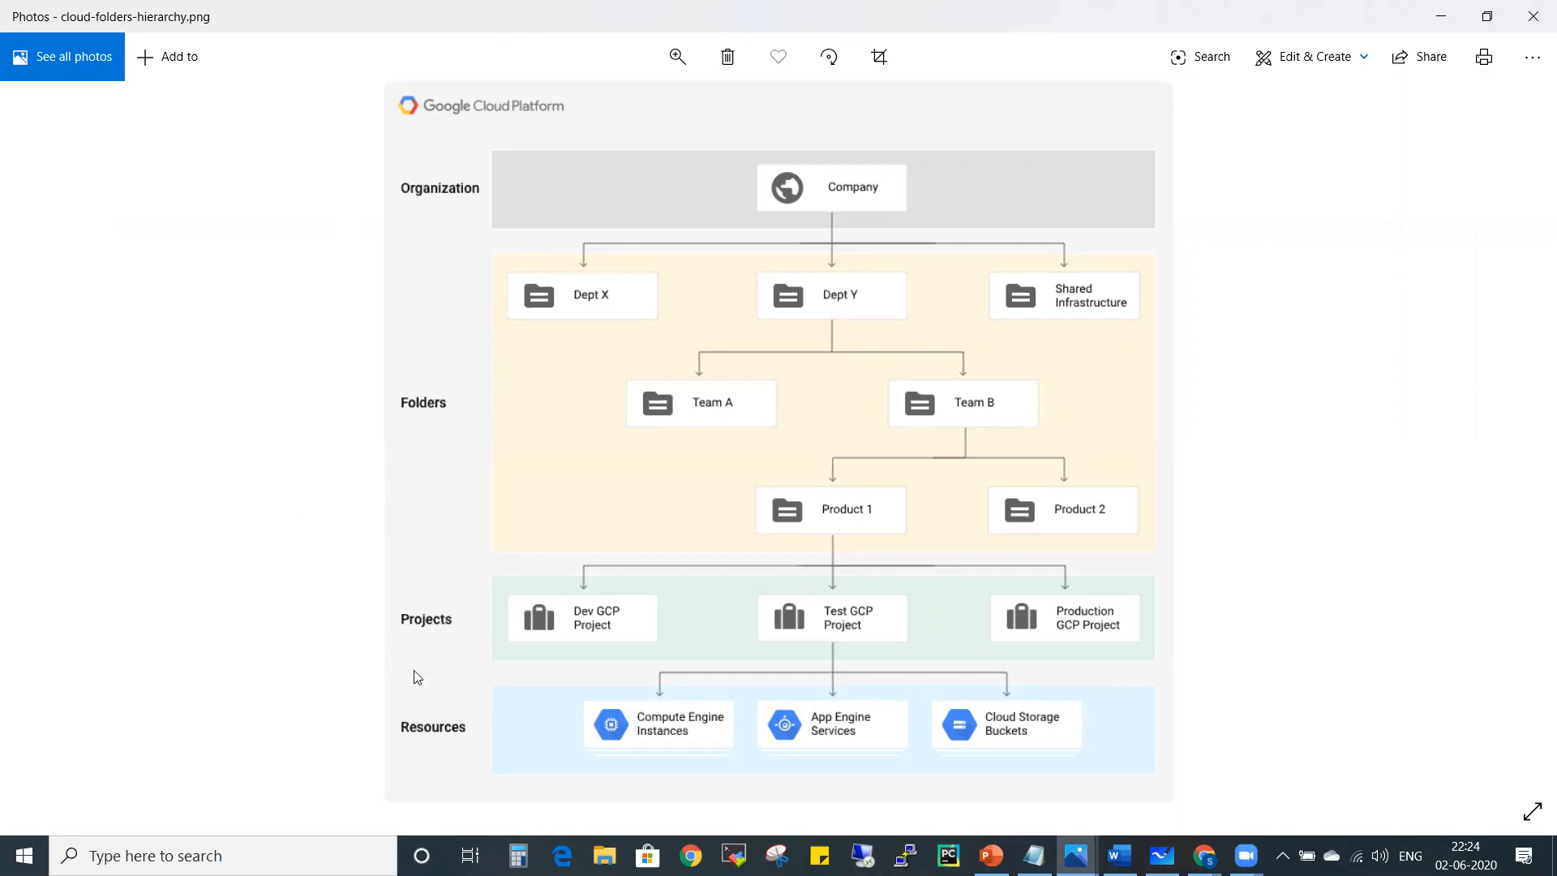
{"action": "left_click", "coordinate": [1440, 13]}
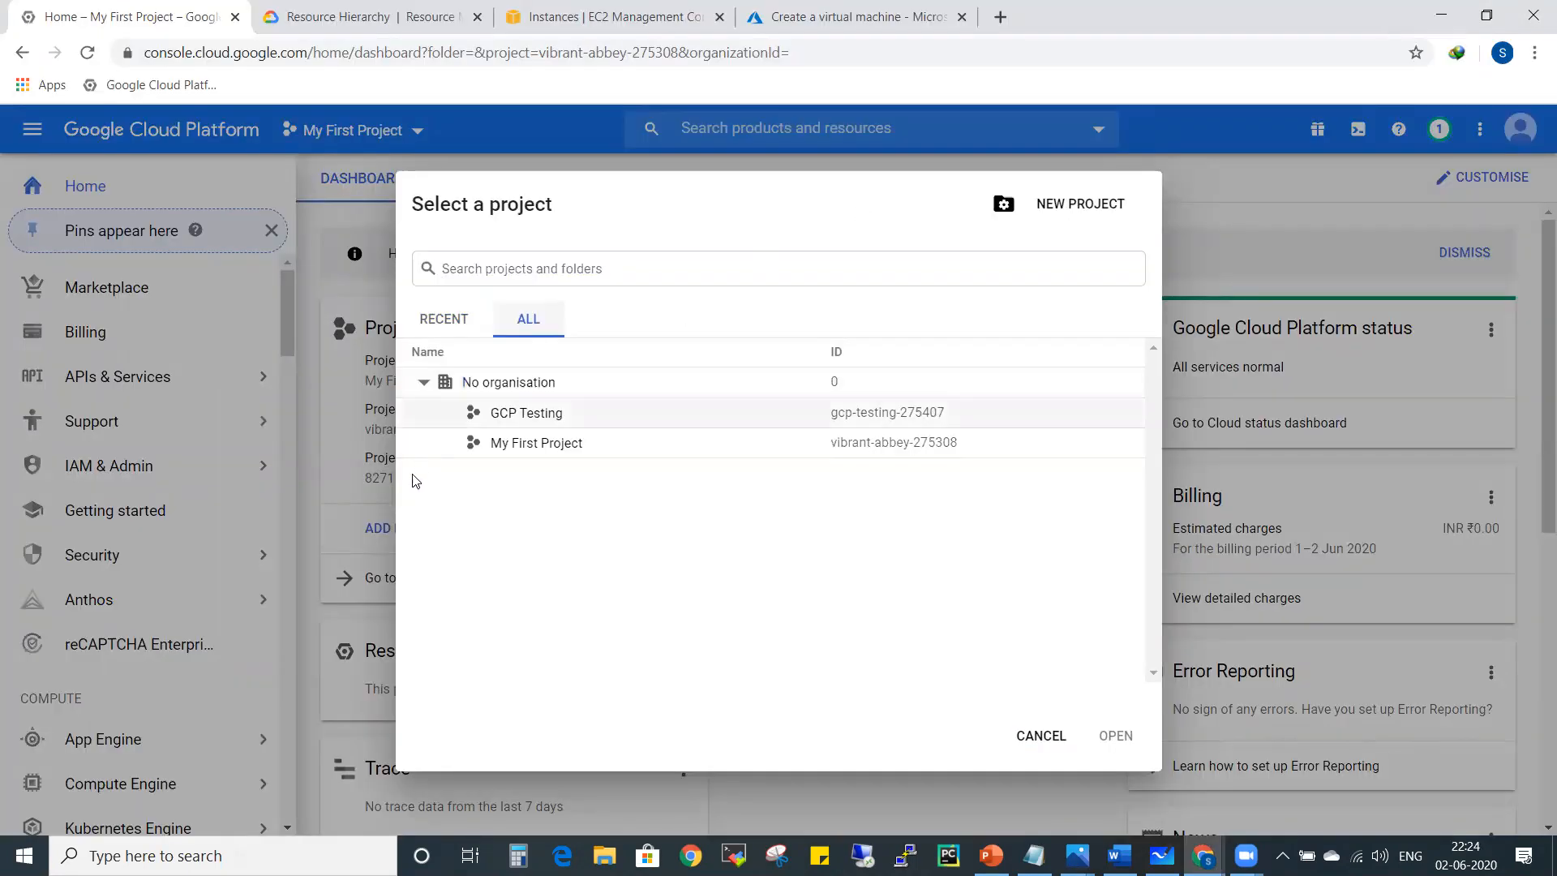
{"action": "left_click", "coordinate": [1044, 735]}
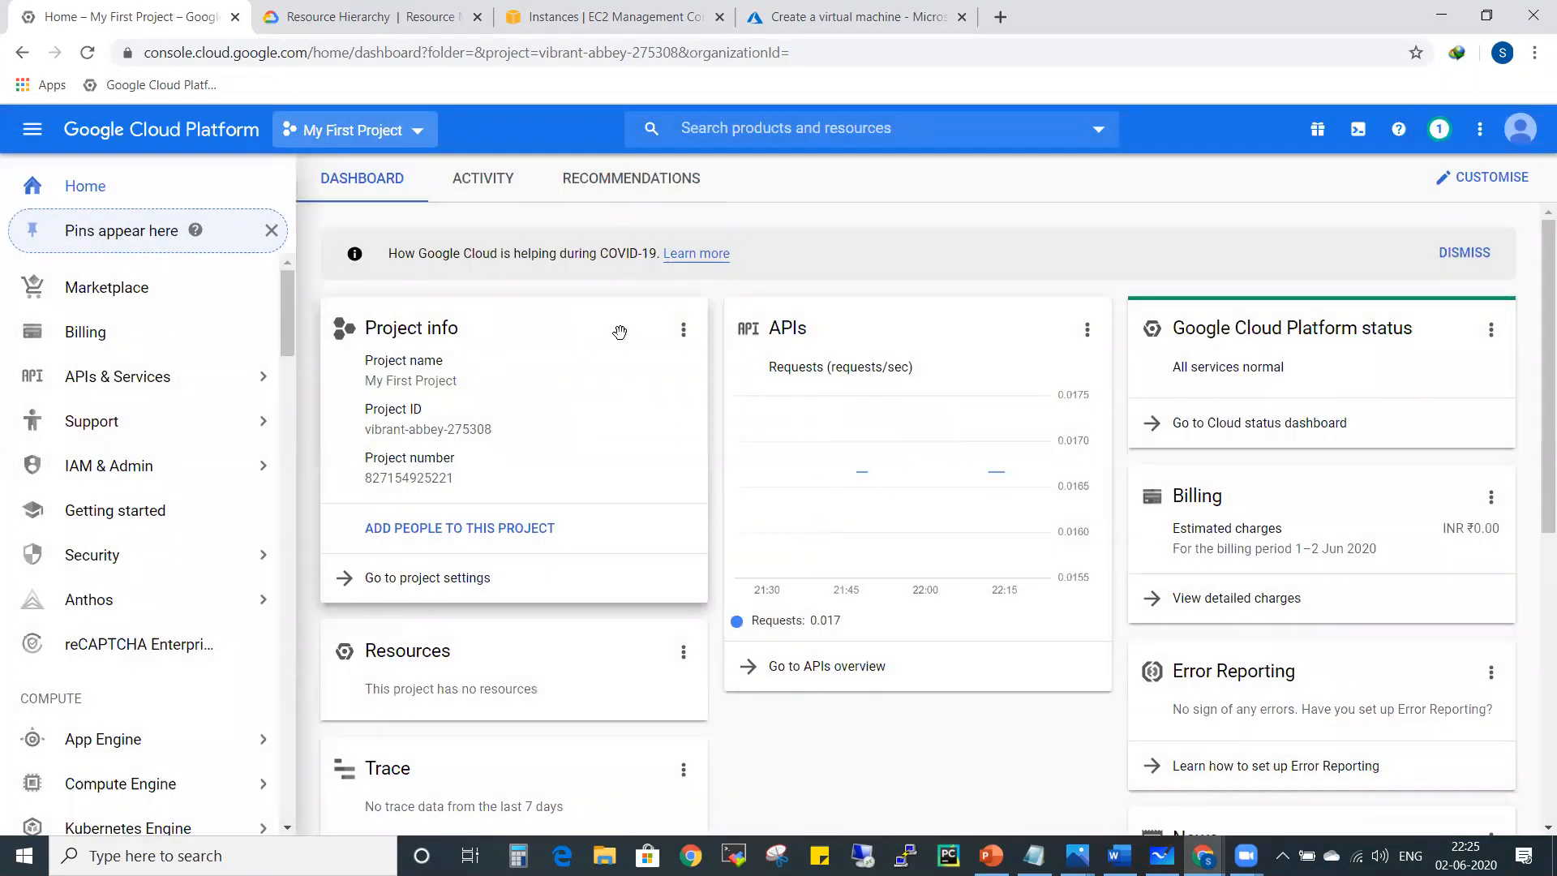
Step: Switch to the AWS EC2 console, review the available regions and change the region to US East (Ohio)
{"action": "left_click", "coordinate": [616, 17]}
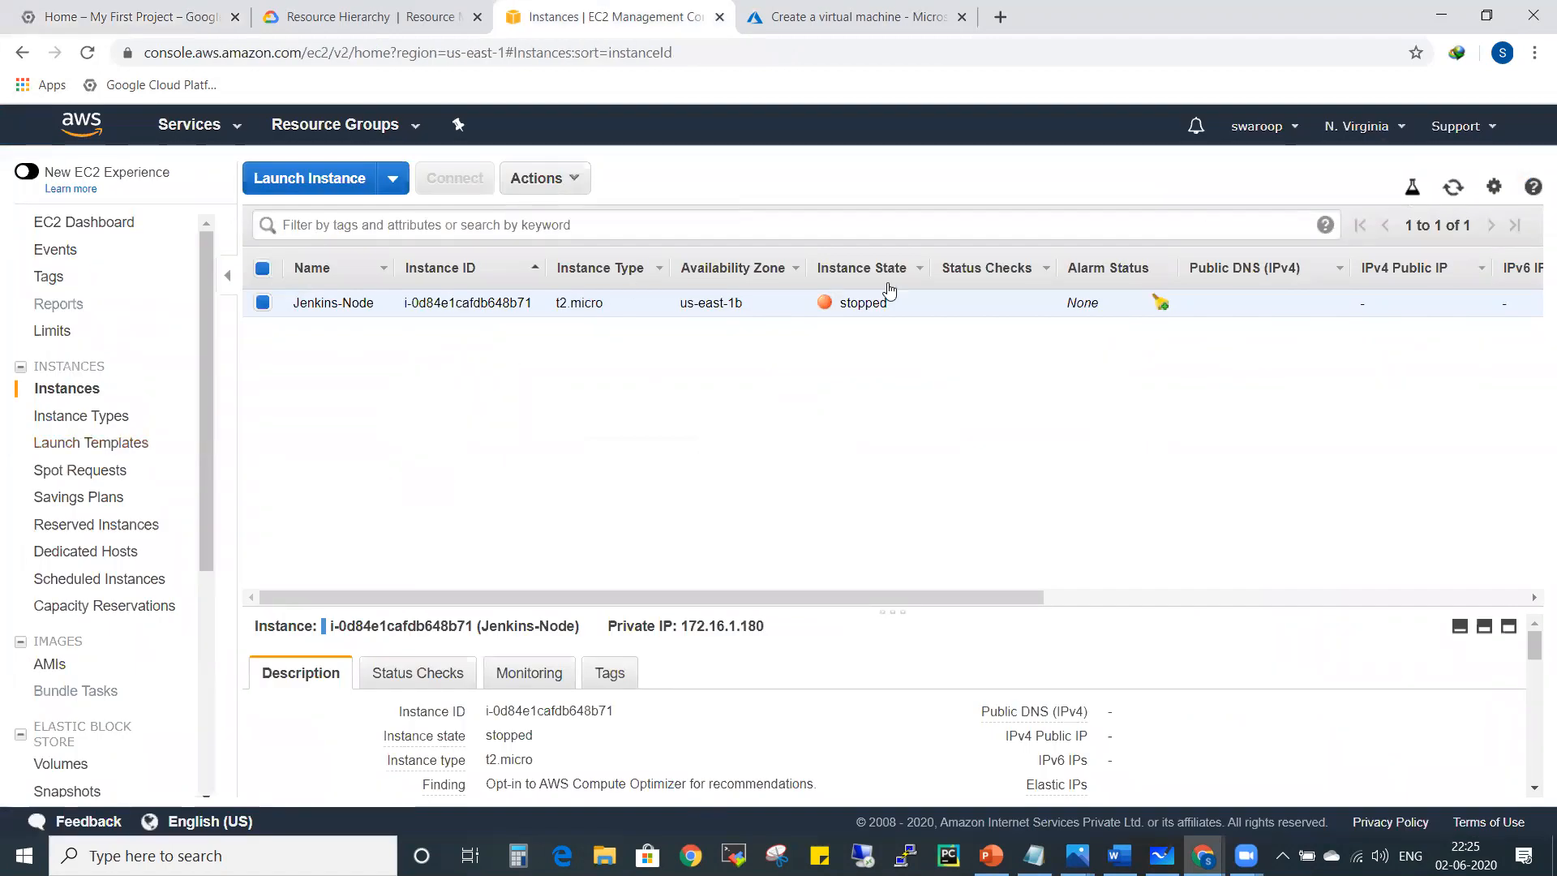
{"action": "left_click", "coordinate": [1392, 132]}
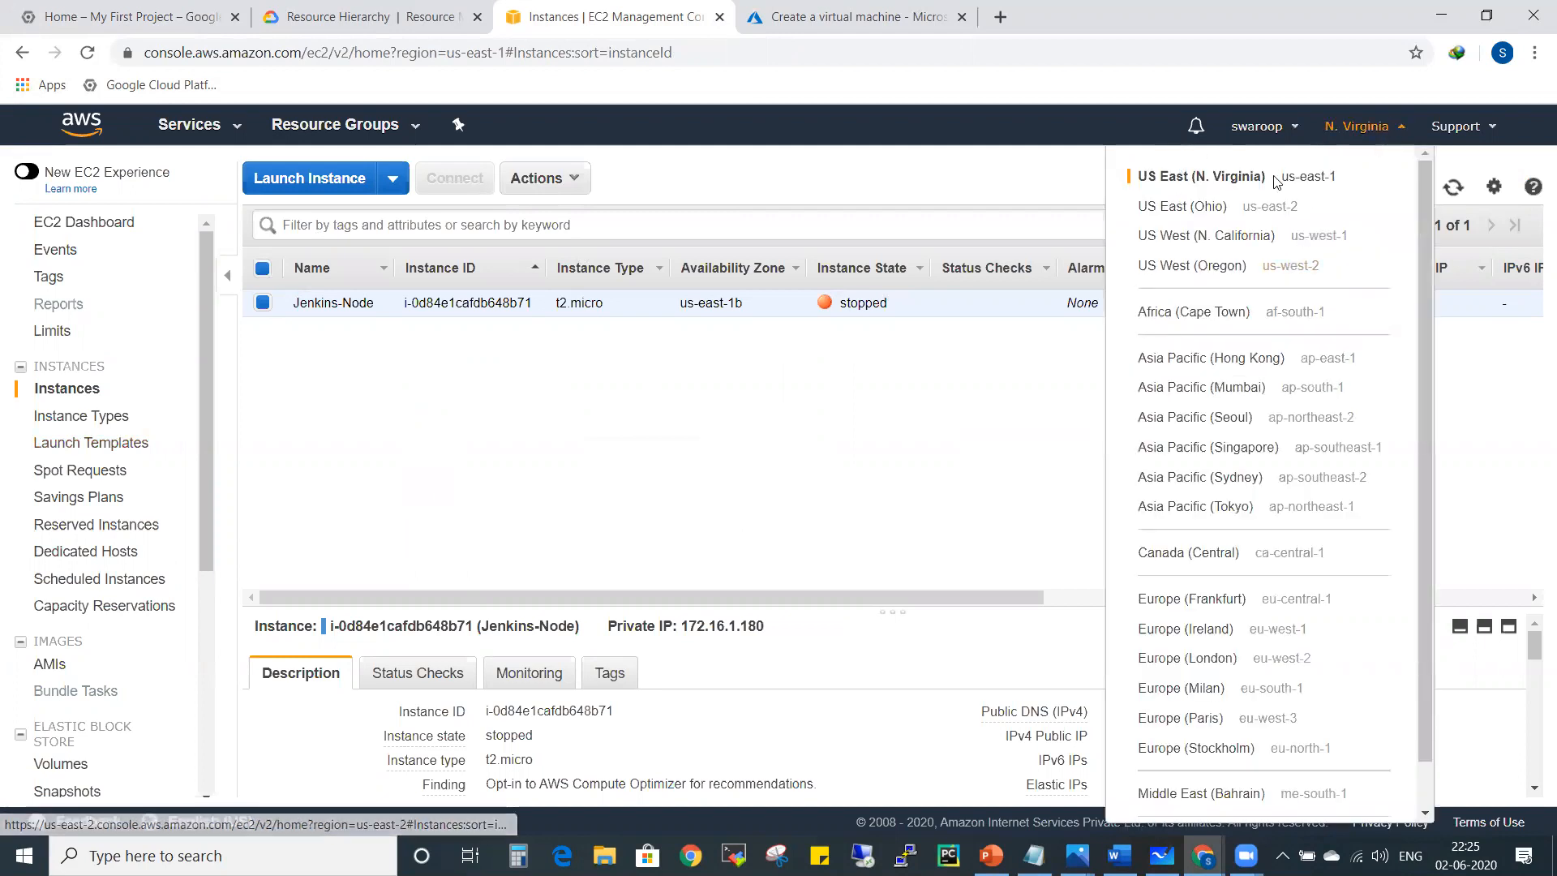
{"action": "left_click", "coordinate": [1357, 127]}
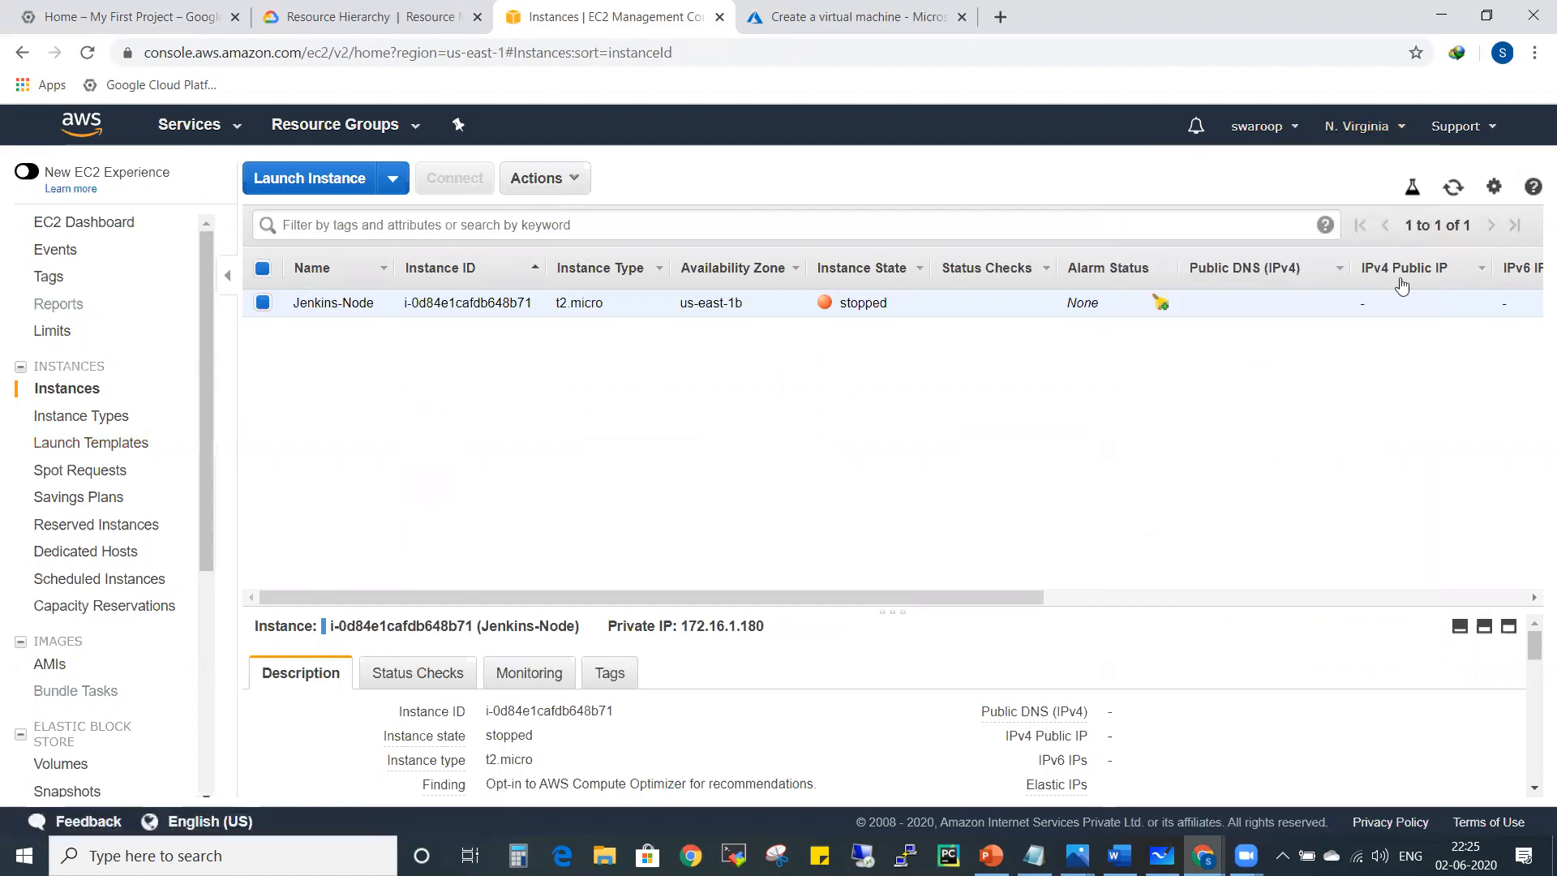
{"action": "left_click", "coordinate": [1373, 127]}
{"action": "left_click", "coordinate": [1214, 211]}
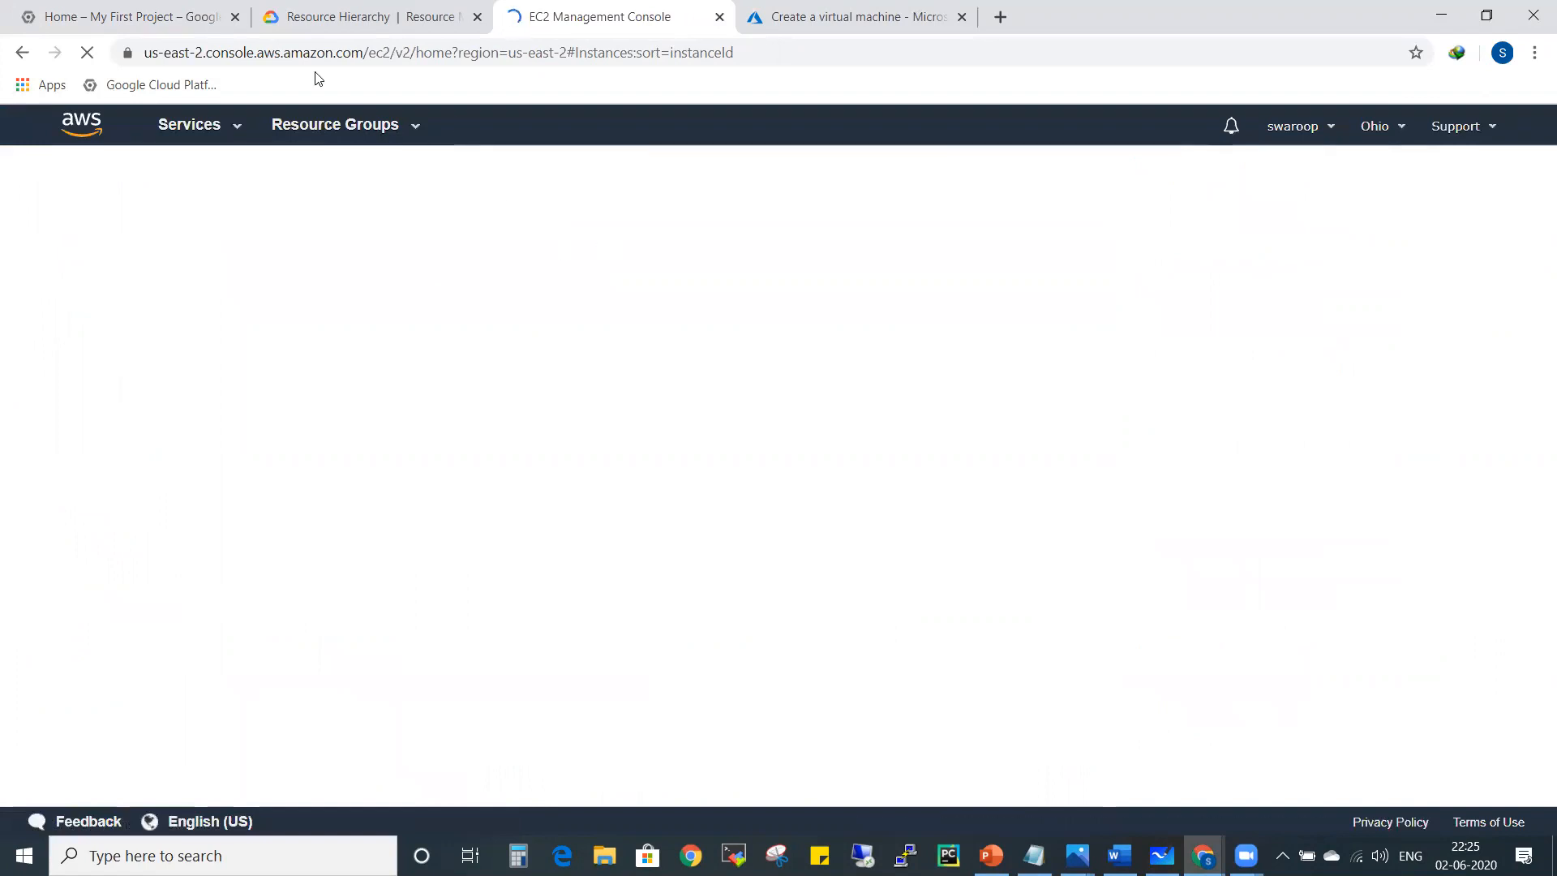
Step: Return to the Google Cloud console and view the recent projects in the project selector
{"action": "left_click", "coordinate": [140, 15]}
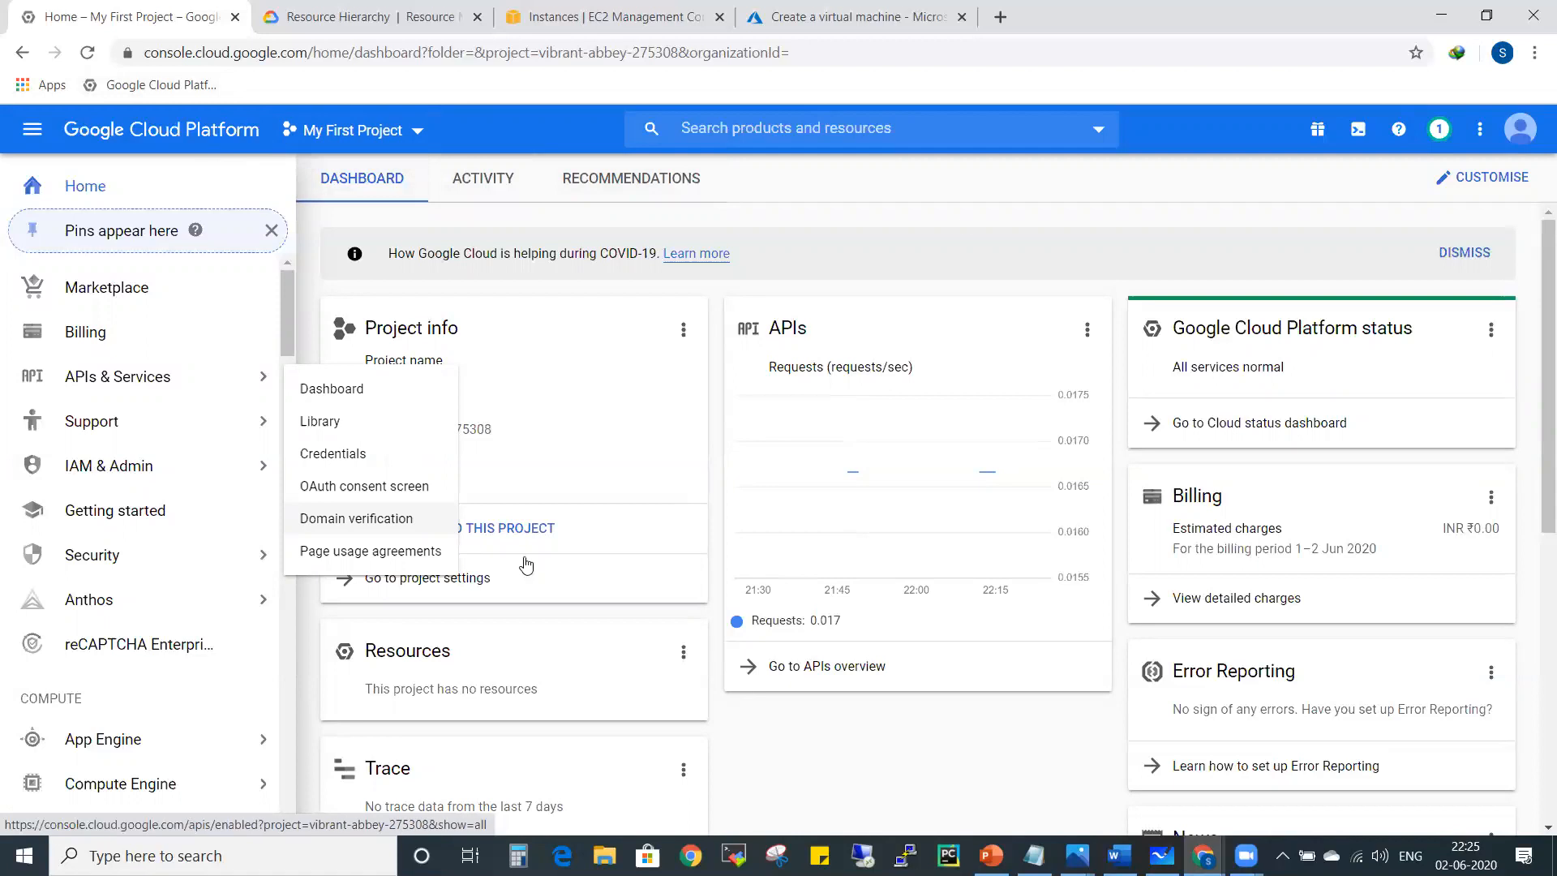
{"action": "left_click", "coordinate": [390, 142]}
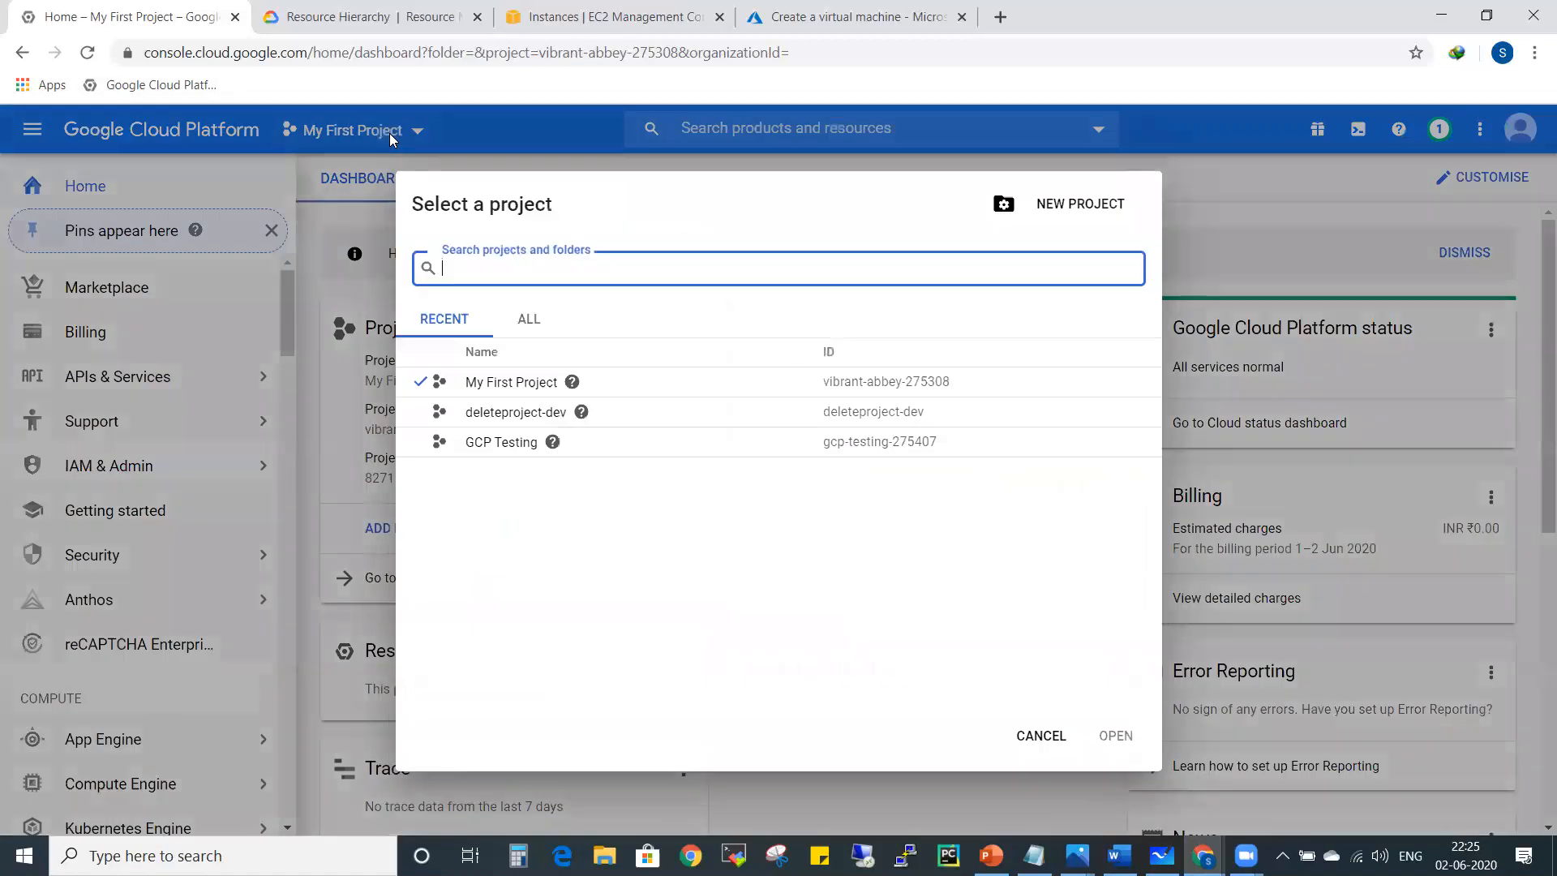
{"action": "left_click", "coordinate": [1038, 743]}
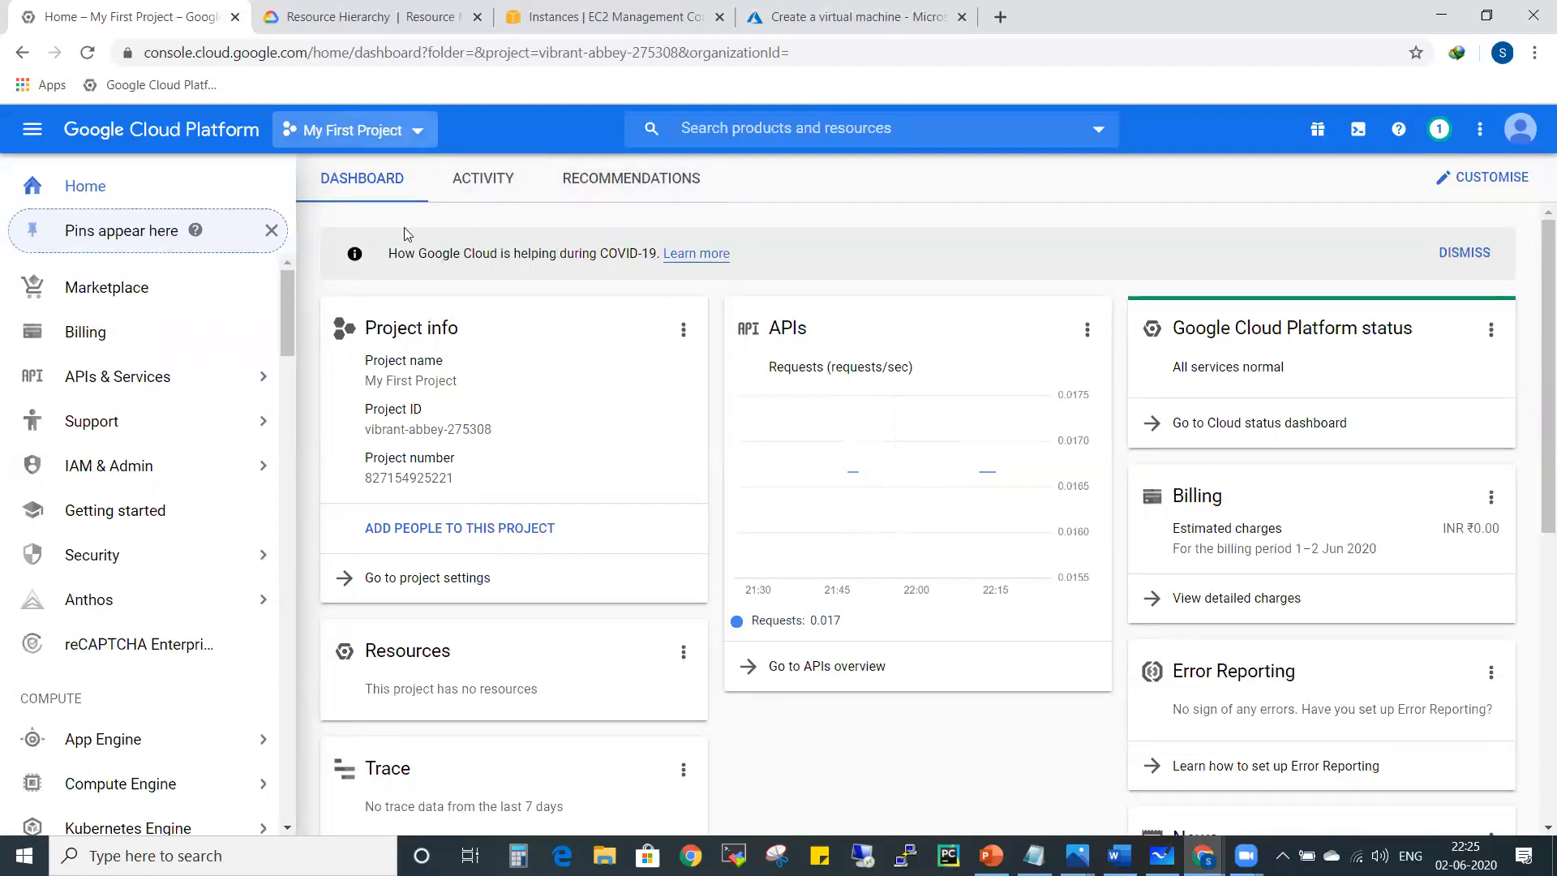
{"action": "key", "text": "ctrl+o"}
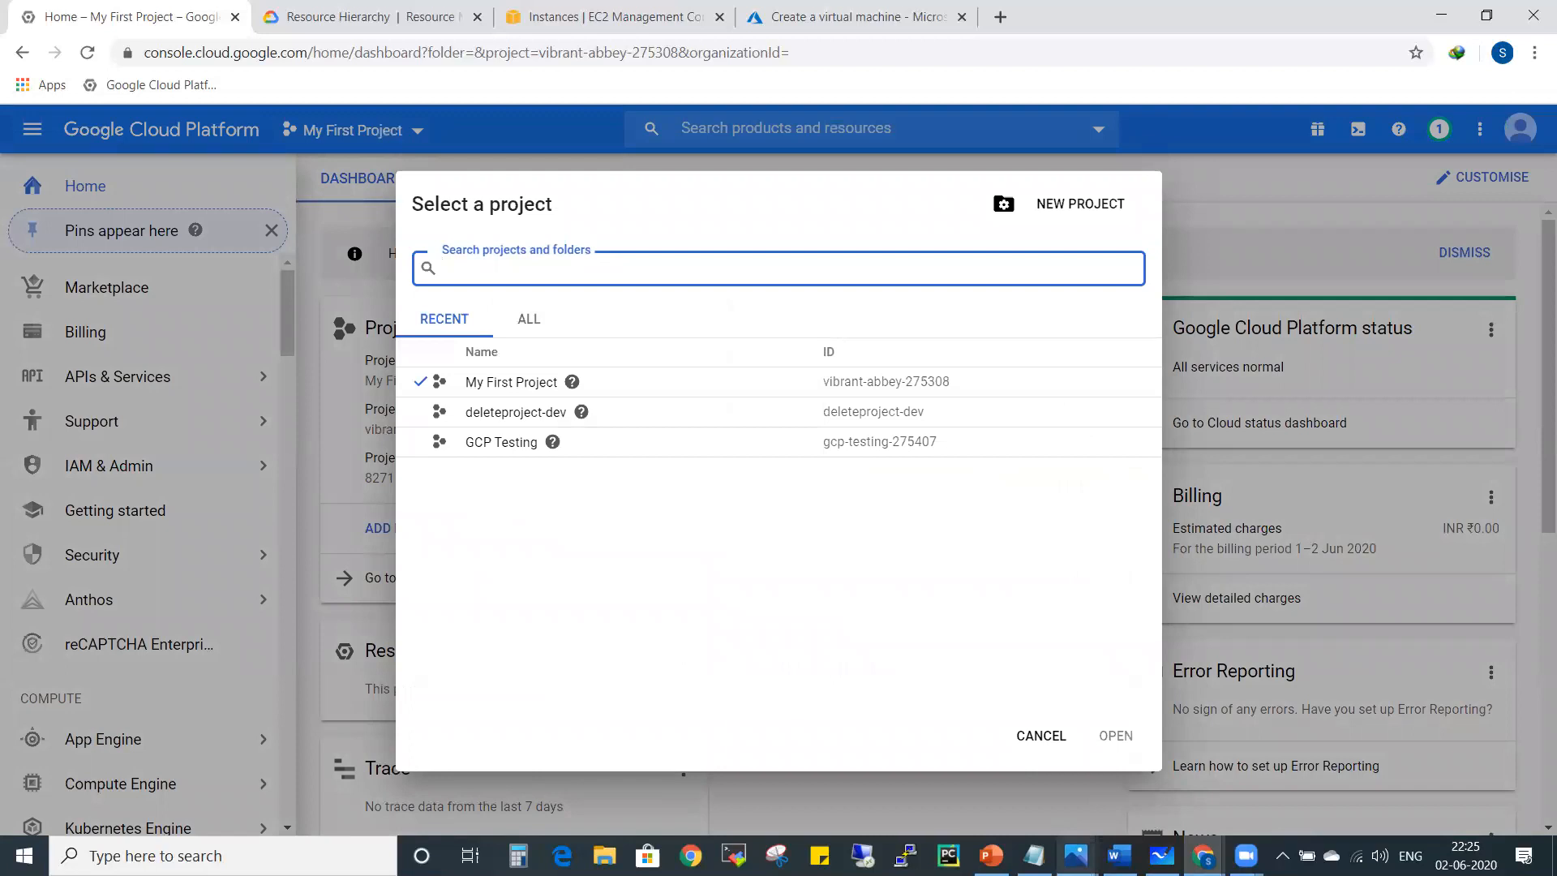
Step: Switch to the Notepad agenda and add a "Dev" heading at its end with indented lines vpc, vm and storage
{"action": "left_click", "coordinate": [1034, 856]}
{"action": "left_click", "coordinate": [608, 519]}
{"action": "type", "text": "Dev"}
{"action": "key", "text": "Return"}
{"action": "key", "text": "Tab"}
{"action": "type", "text": "vpc"}
{"action": "key", "text": "Return"}
{"action": "key", "text": "Tab"}
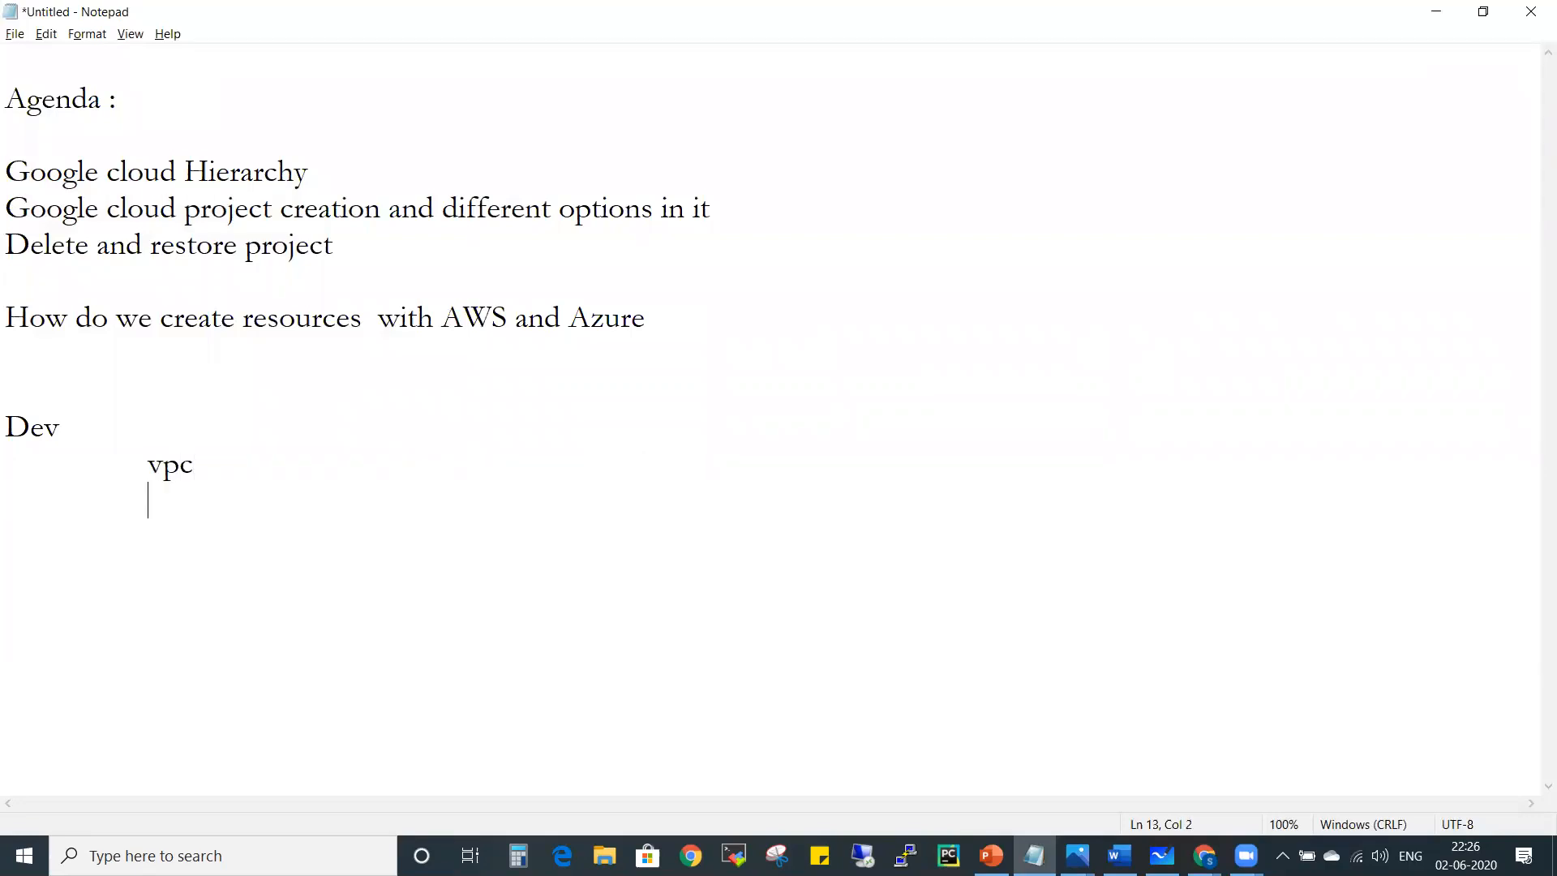
{"action": "type", "text": "vm"}
{"action": "key", "text": "Return"}
{"action": "key", "text": "Tab"}
{"action": "type", "text": "storage"}
{"action": "key", "text": "Return"}
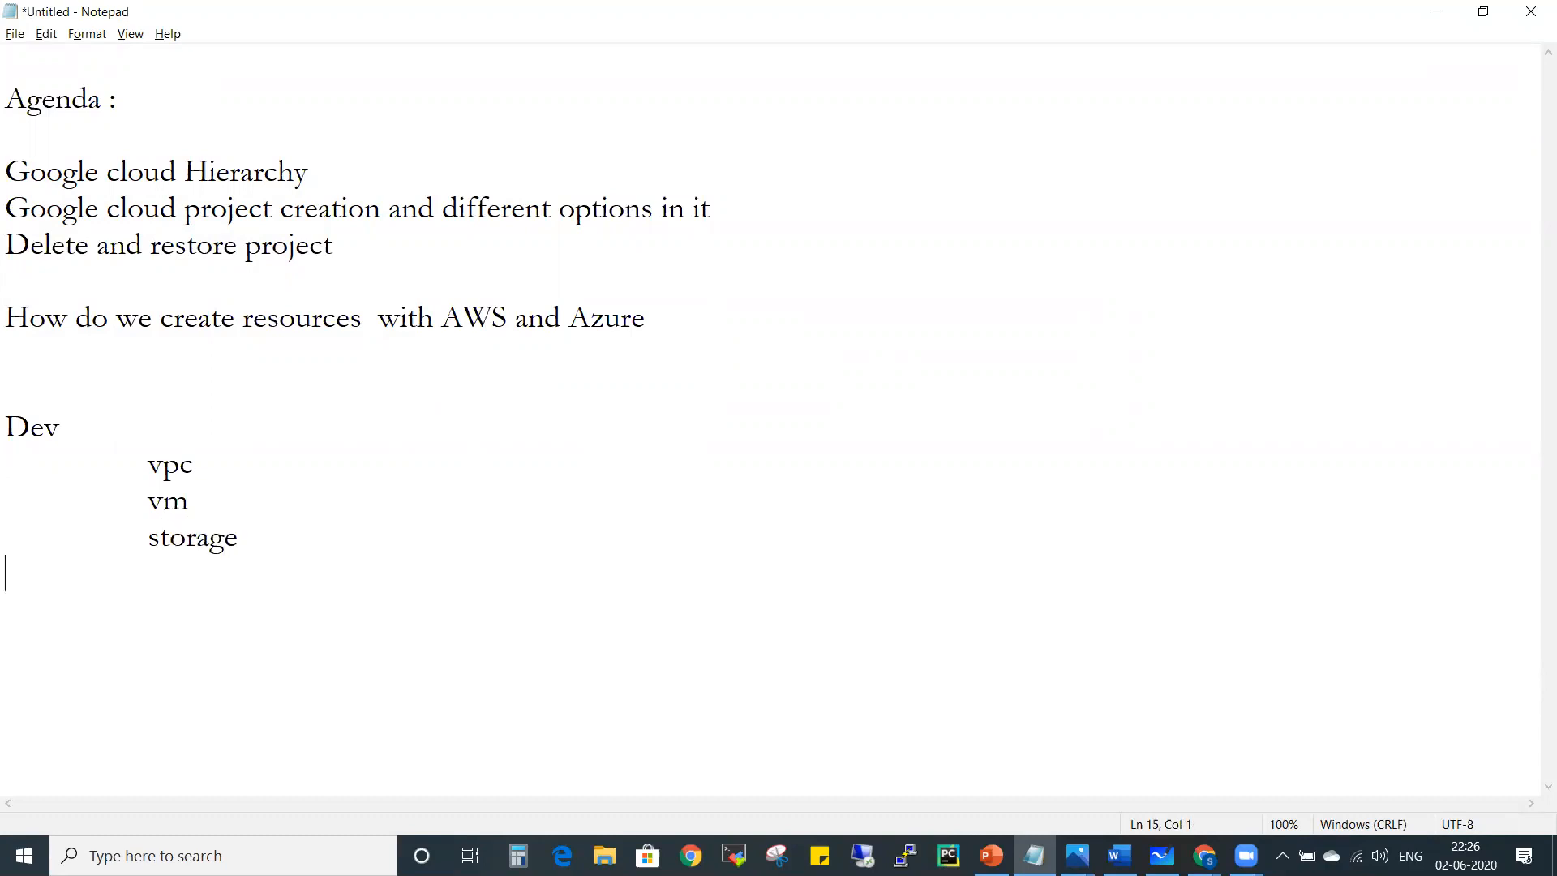
Step: Add a "Test-project" heading below the Dev block with indented lines vpc, vm and storage
{"action": "type", "text": "Test-project"}
{"action": "key", "text": "Return"}
{"action": "key", "text": "Tab"}
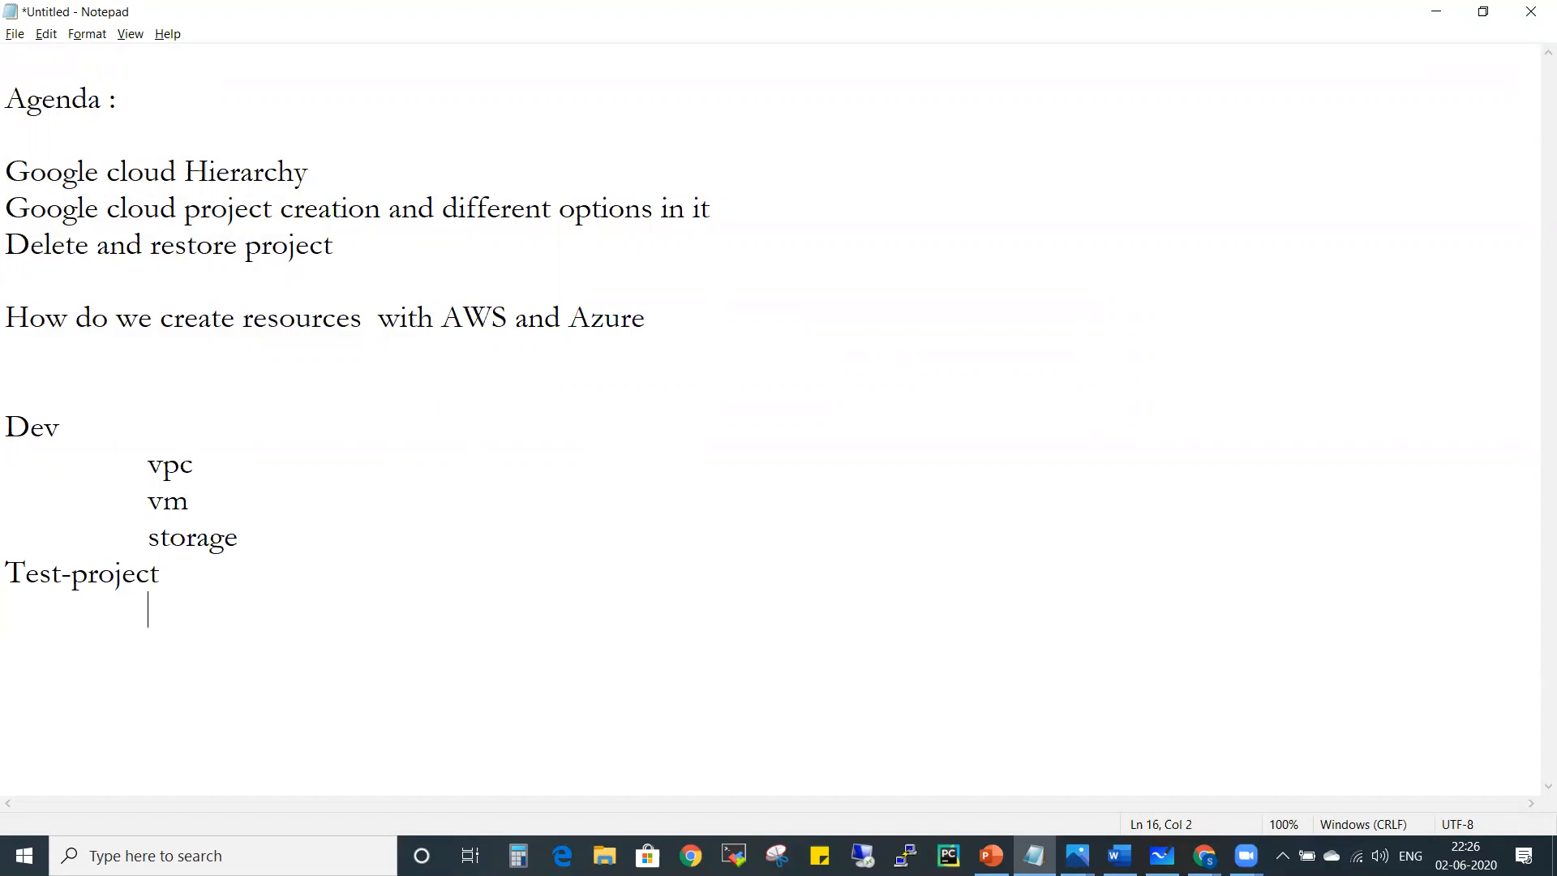
{"action": "type", "text": "vpc"}
{"action": "key", "text": "Return"}
{"action": "key", "text": "Tab"}
{"action": "type", "text": "vm"}
{"action": "key", "text": "Return"}
{"action": "key", "text": "Tab"}
{"action": "type", "text": "storage"}
{"action": "key", "text": "Return"}
{"action": "key", "text": "Return"}
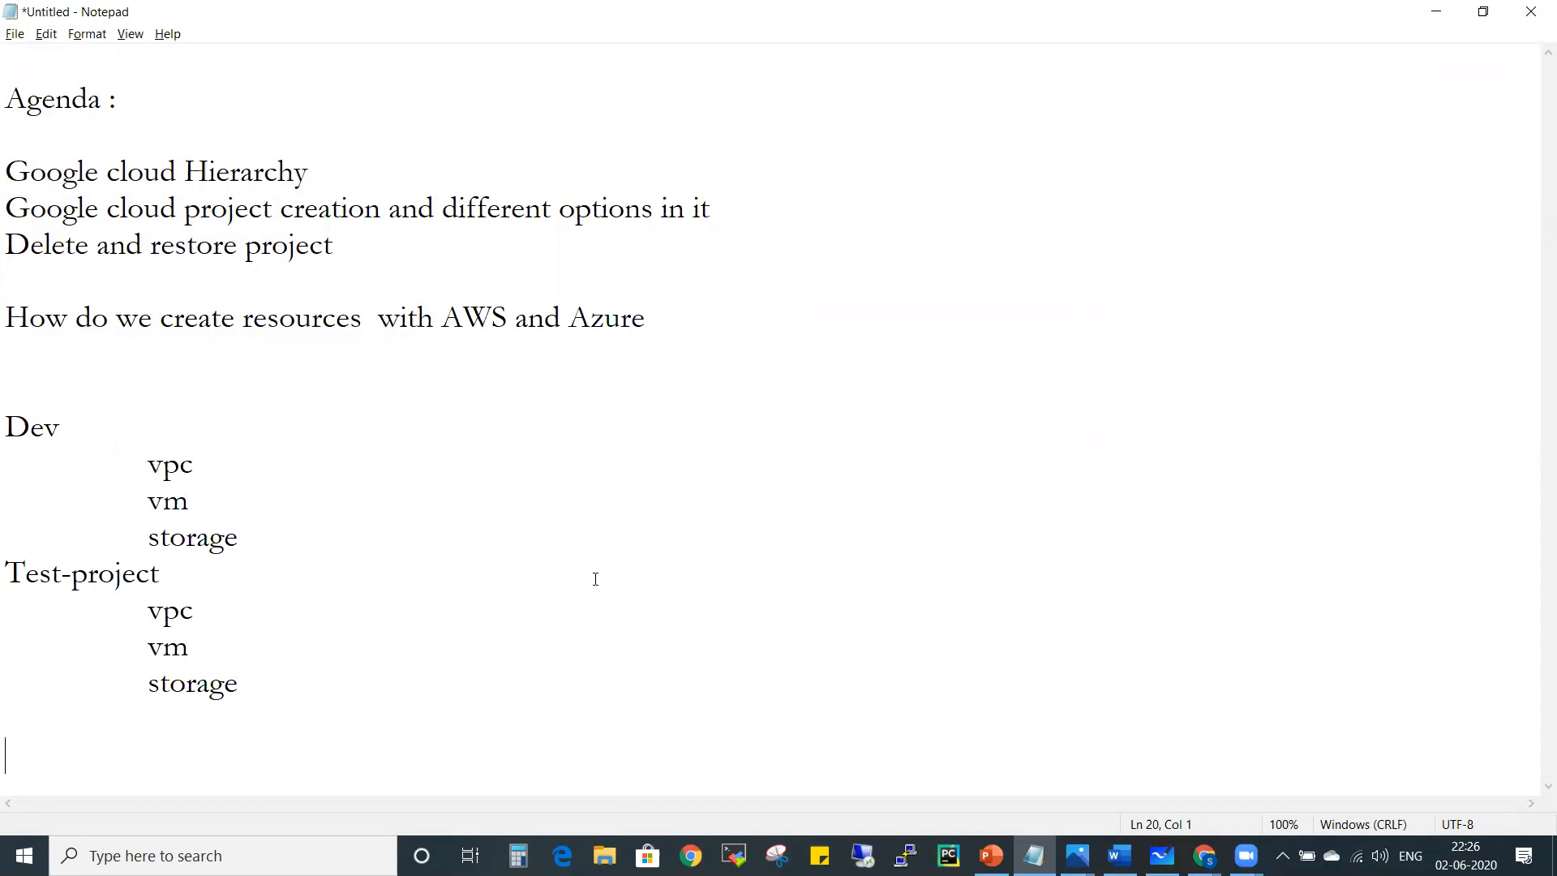
Step: Start an "AWS:" section below the Test-project block with the line "Nvirgina:" and an indented "vms;" entry
{"action": "left_click_drag", "start_coordinate": [261, 707], "coordinate": [6, 427]}
{"action": "left_click", "coordinate": [235, 501]}
{"action": "left_click", "coordinate": [276, 680]}
{"action": "key", "text": "Return"}
{"action": "key", "text": "Return"}
{"action": "key", "text": "Return"}
{"action": "type", "text": "AWS:"}
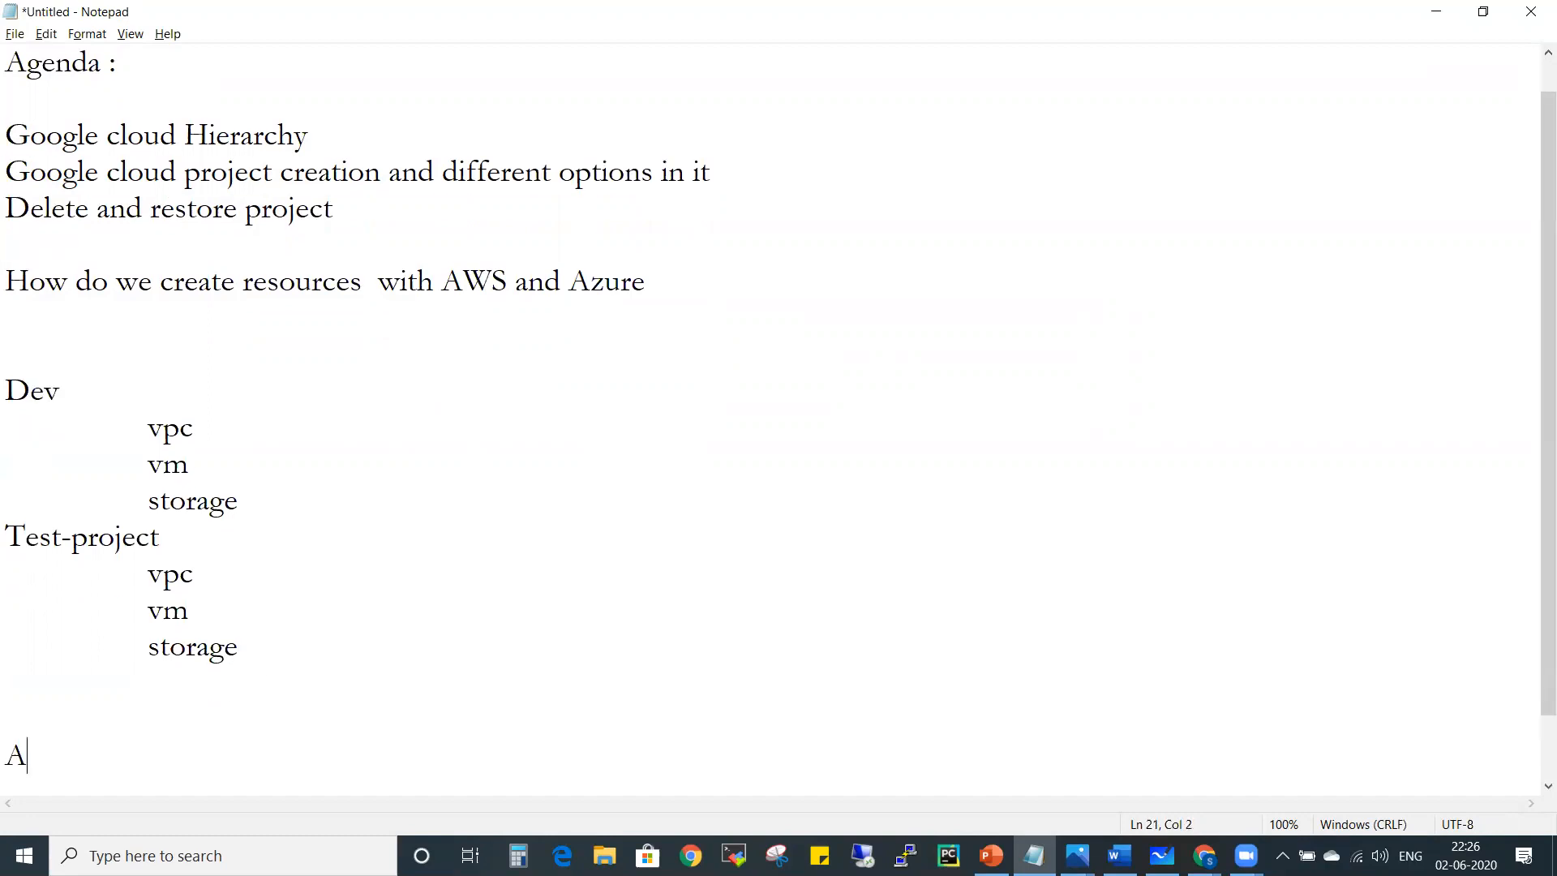
{"action": "key", "text": "Return"}
{"action": "type", "text": "Nv"}
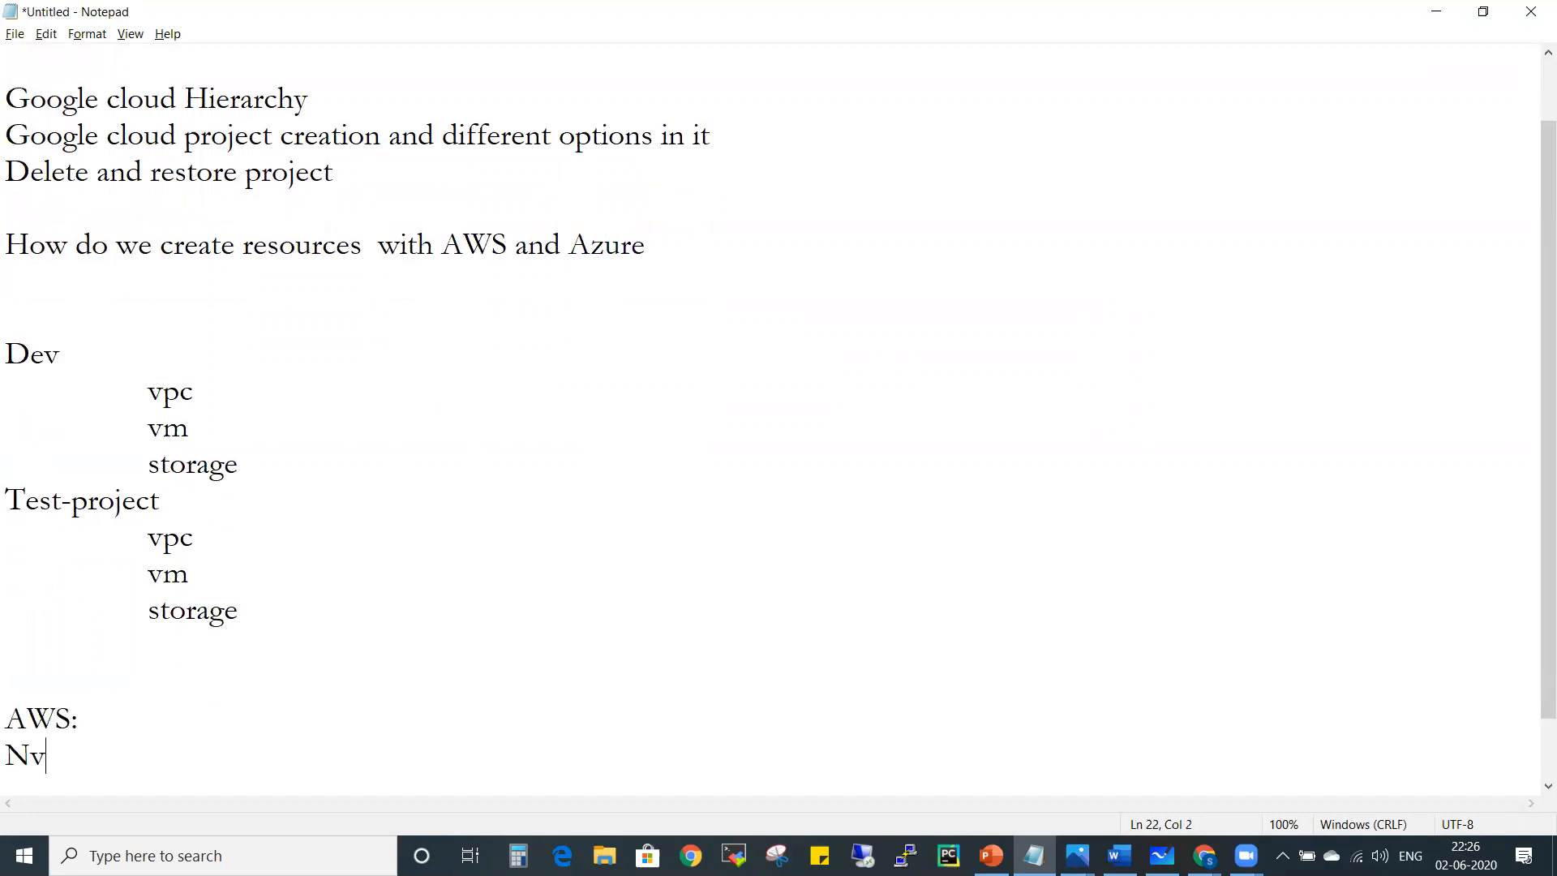
{"action": "type", "text": "irgina:"}
{"action": "key", "text": "Return"}
{"action": "key", "text": "Tab"}
{"action": "type", "text": "vms;"}
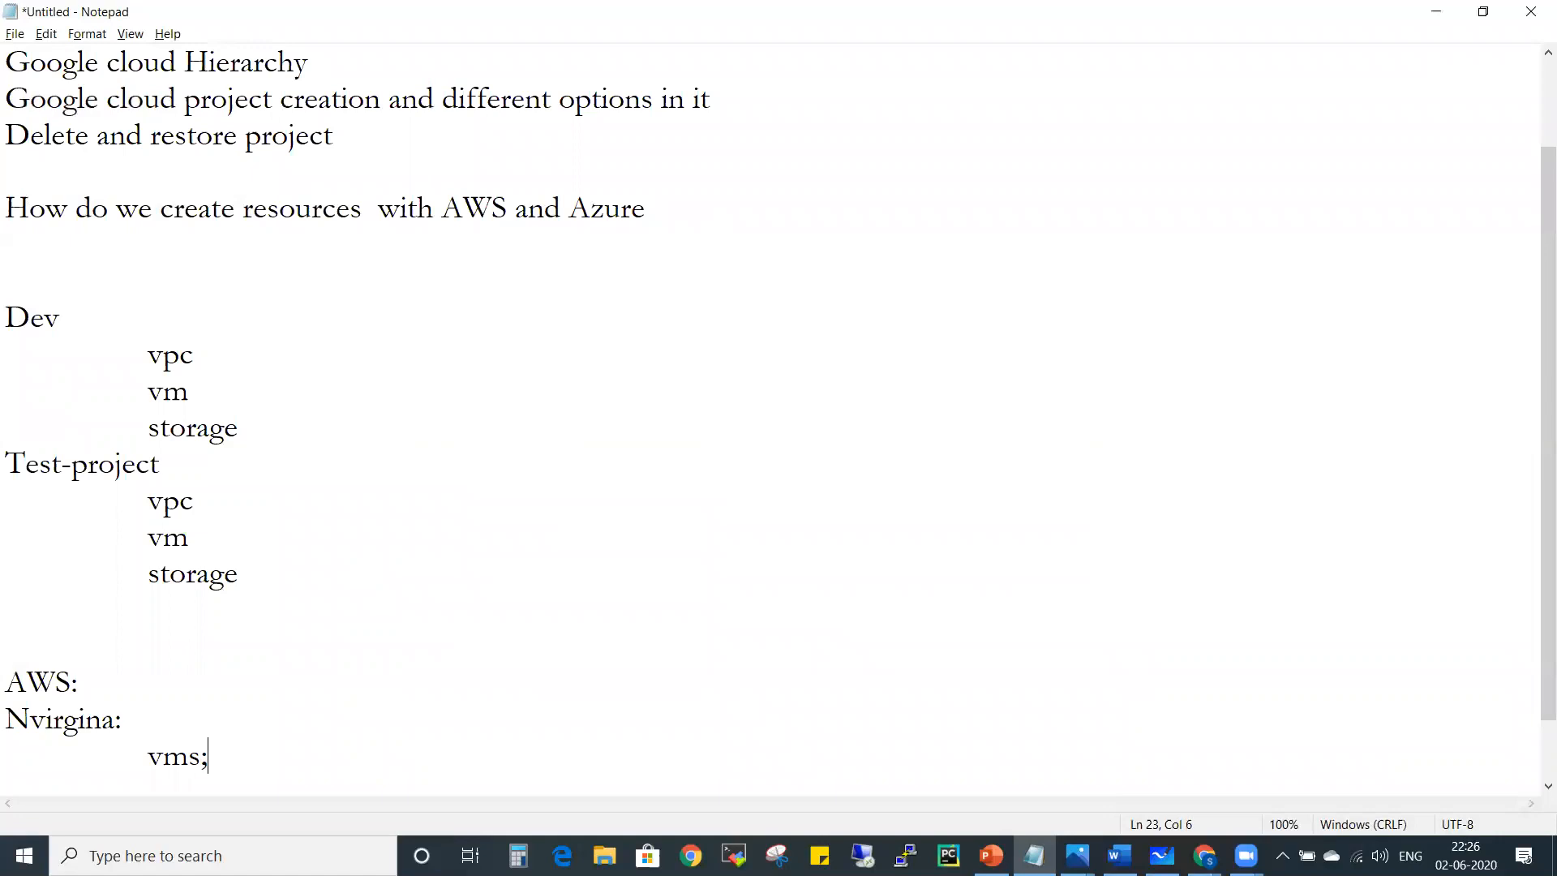
Step: List test and dev as further indented lines under the "vms;" entry
{"action": "key", "text": "Return"}
{"action": "key", "text": "Tab"}
{"action": "key", "text": "Tab"}
{"action": "type", "text": "test"}
{"action": "key", "text": "Return"}
{"action": "key", "text": "Tab"}
{"action": "key", "text": "Tab"}
{"action": "type", "text": "dev"}
Step: Add an indented vpc entry to the Nvirgina section with test and dev nested beneath it
{"action": "key", "text": "Return"}
{"action": "key", "text": "Tab"}
{"action": "type", "text": "vpc"}
{"action": "key", "text": "Return"}
{"action": "key", "text": "Tab"}
{"action": "key", "text": "Tab"}
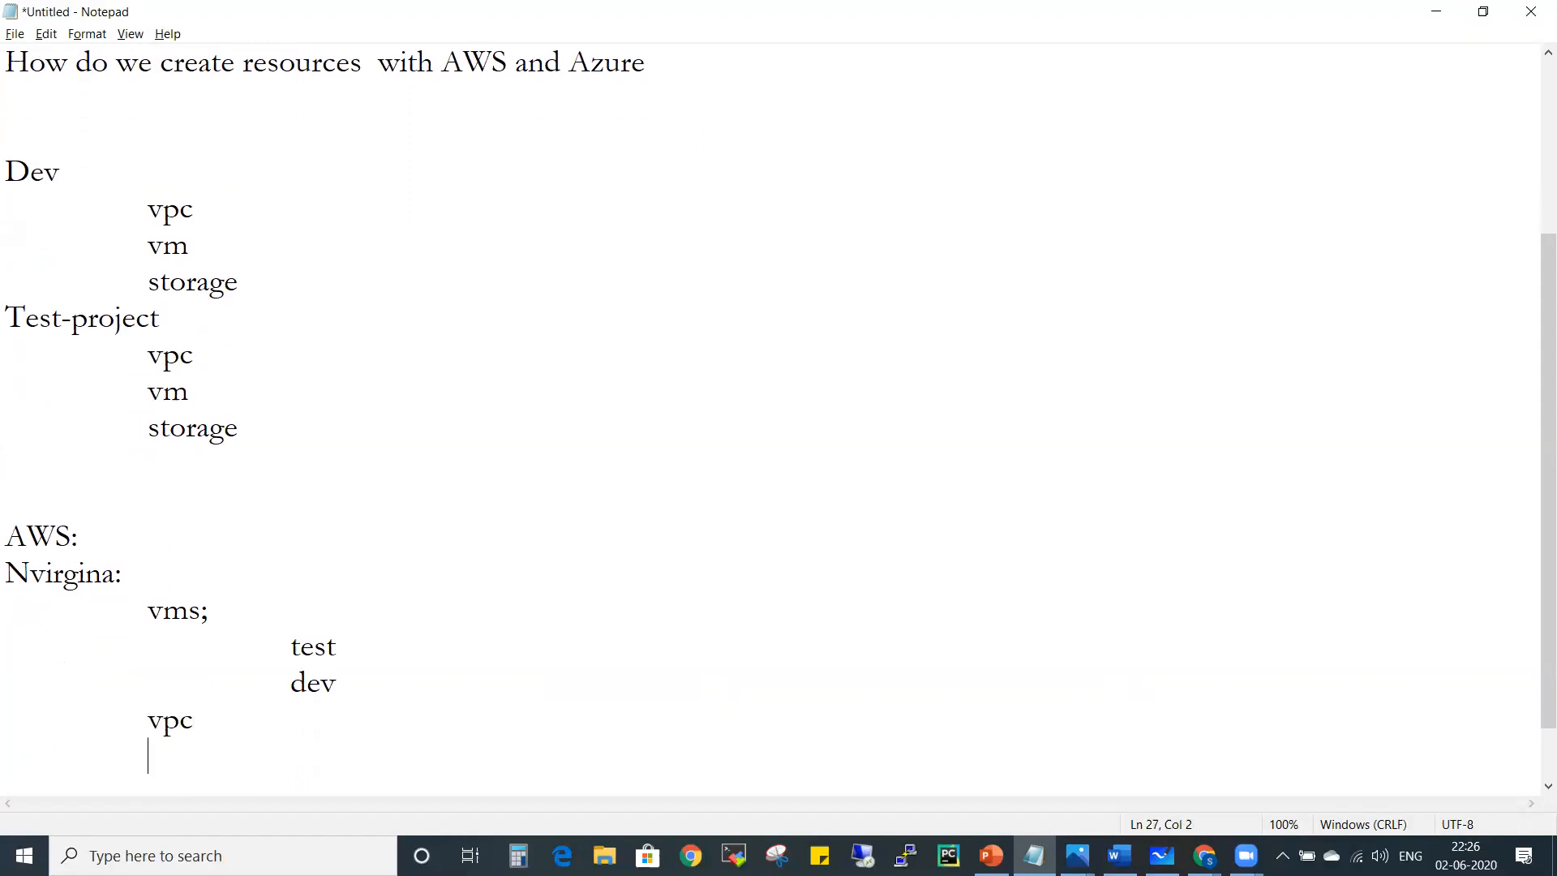
{"action": "type", "text": "test"}
{"action": "key", "text": "Return"}
{"action": "key", "text": "Tab"}
{"action": "key", "text": "Tab"}
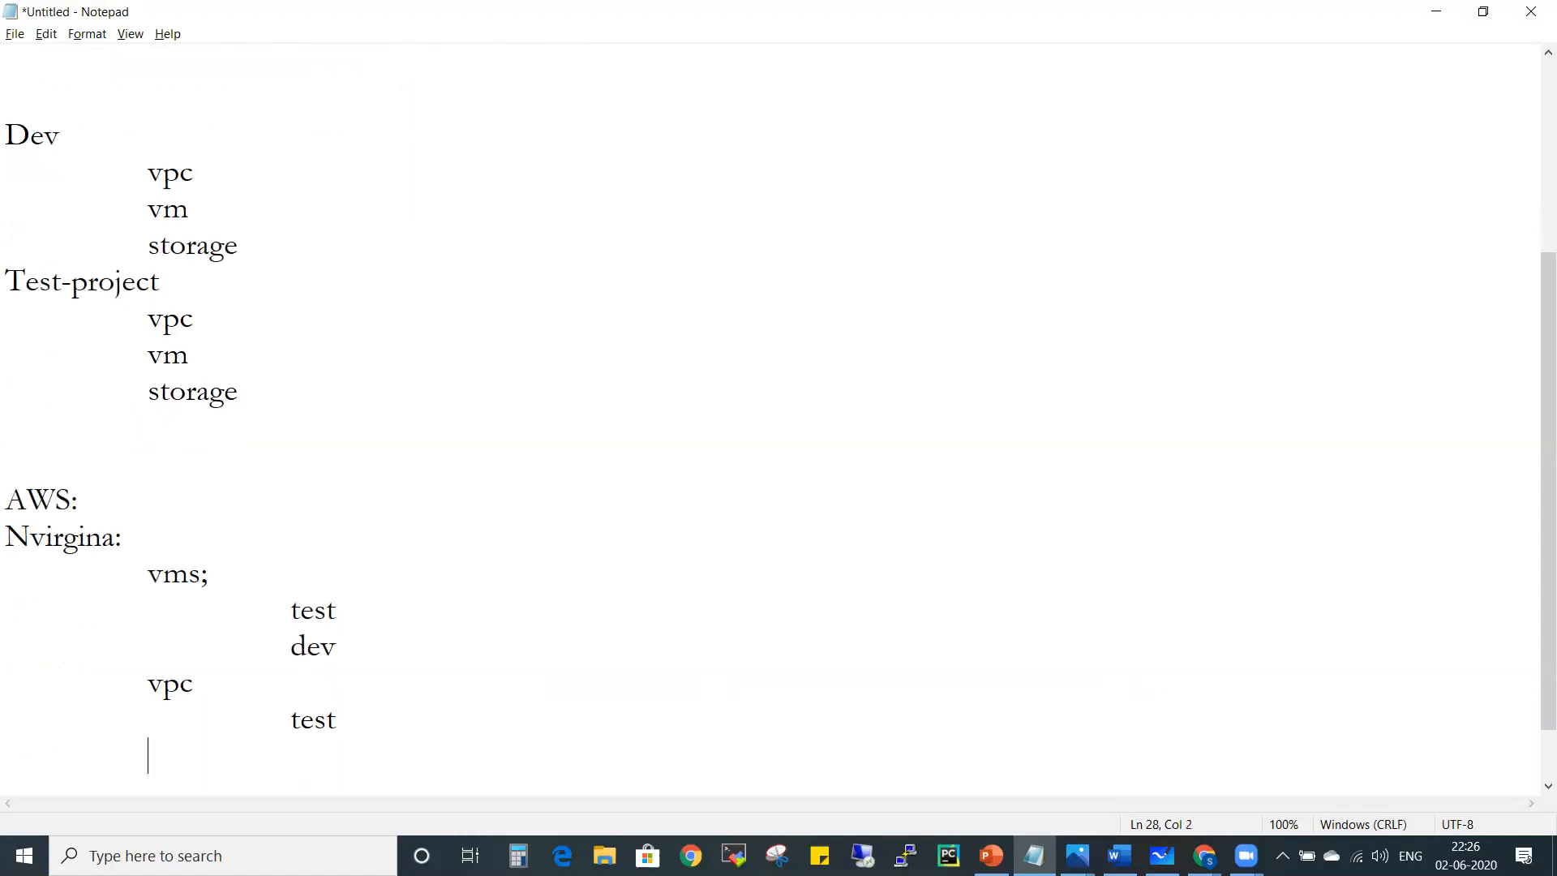
{"action": "type", "text": "dev"}
Step: Compare the Dev project's resource list with the Nvirgina entries in the AWS section by highlighting the relevant lines
{"action": "double_click", "coordinate": [10, 134]}
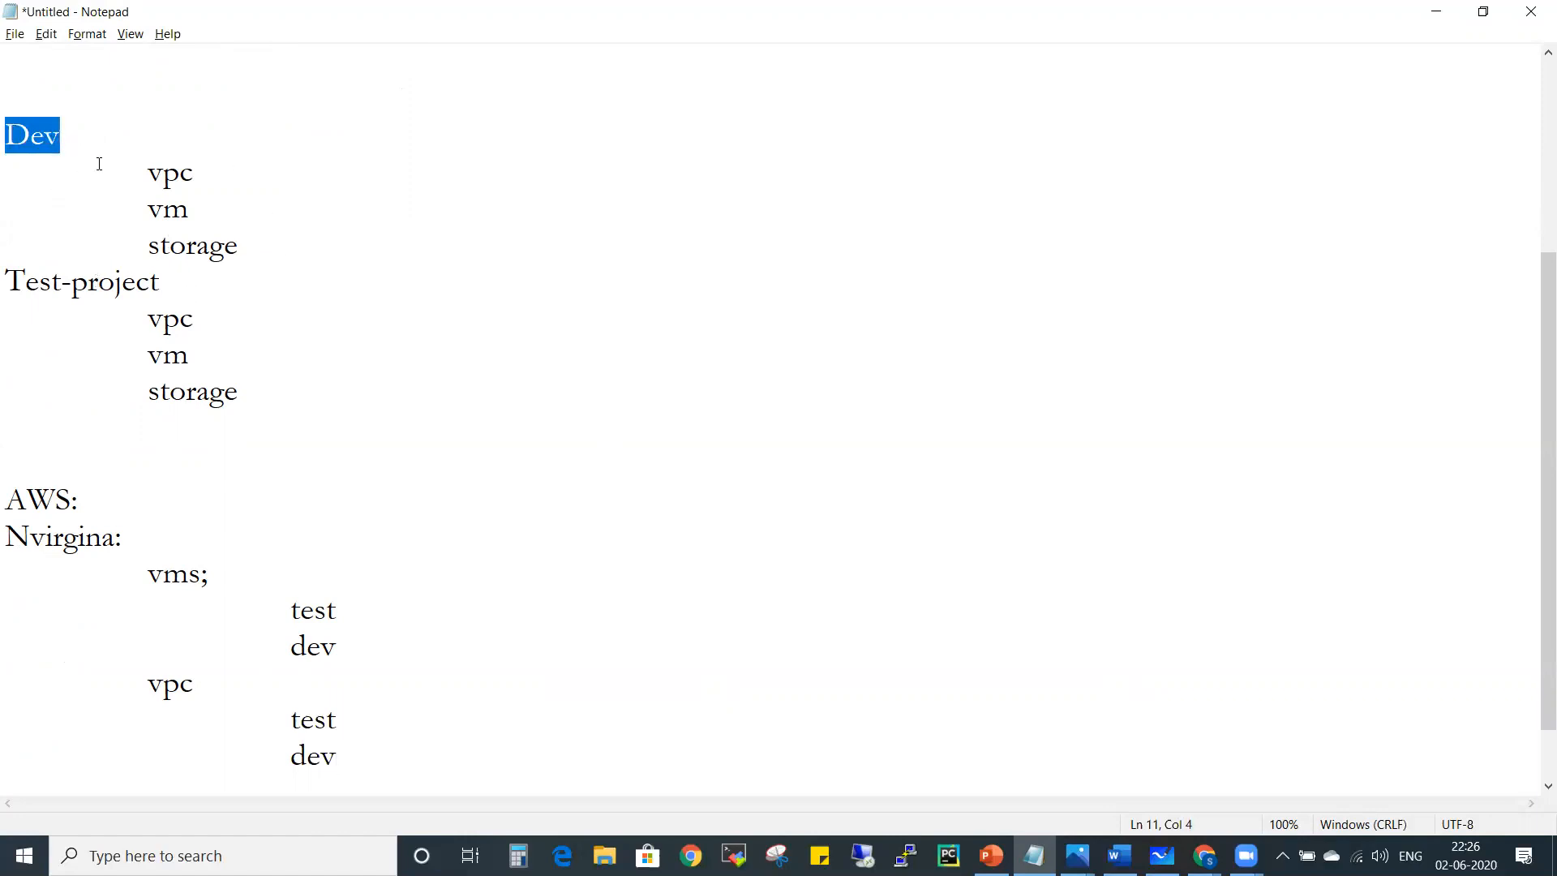
{"action": "left_click", "coordinate": [69, 139]}
{"action": "key", "text": "shift+Home"}
{"action": "left_click_drag", "start_coordinate": [193, 209], "coordinate": [152, 215]}
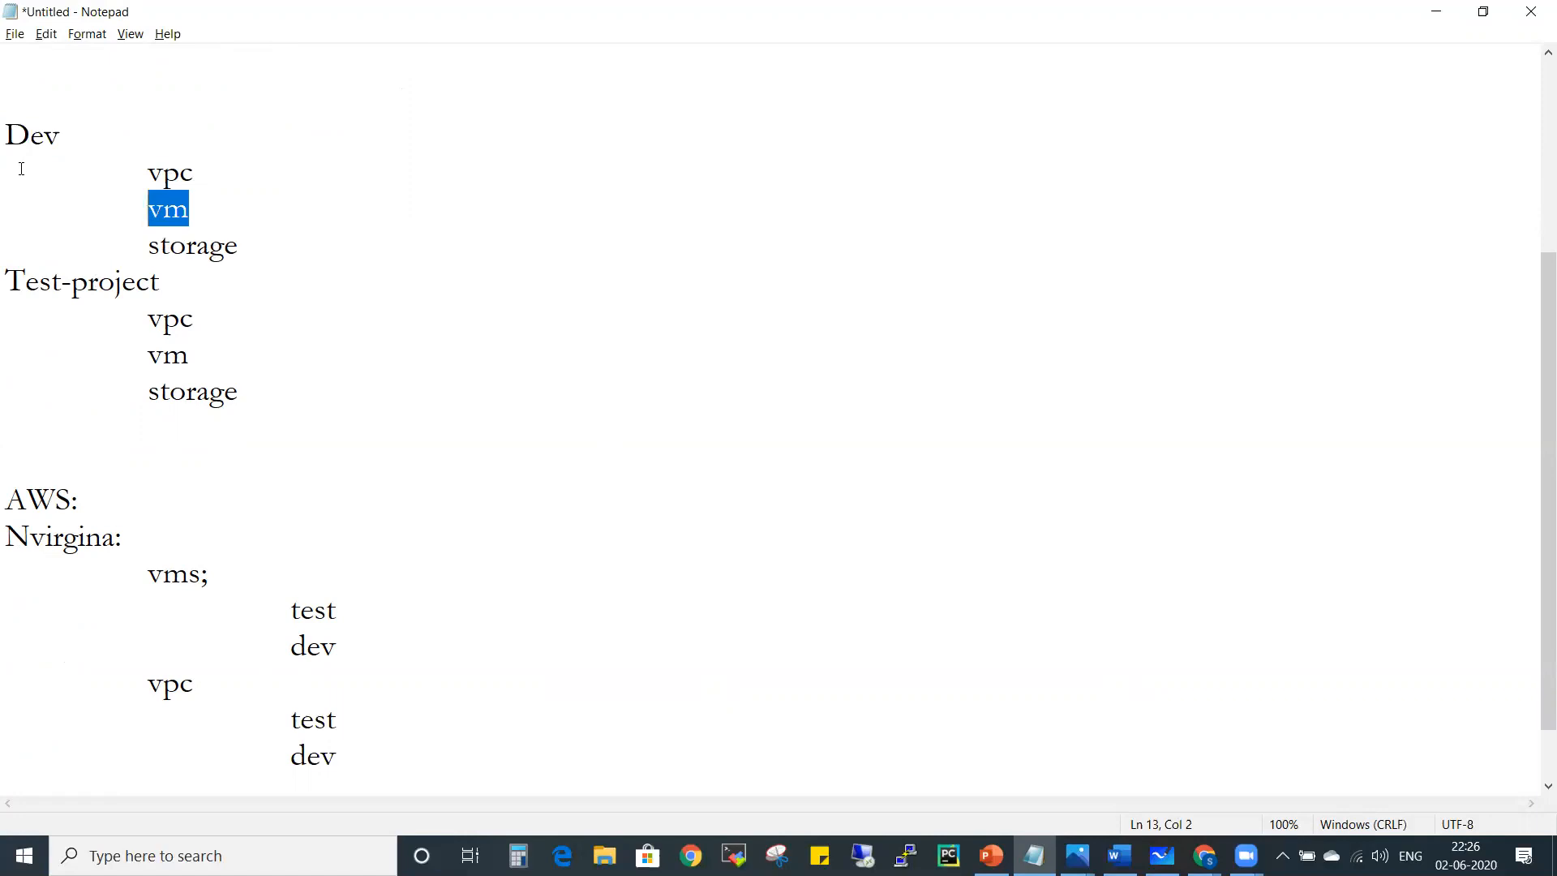
{"action": "left_click_drag", "start_coordinate": [269, 251], "coordinate": [6, 129]}
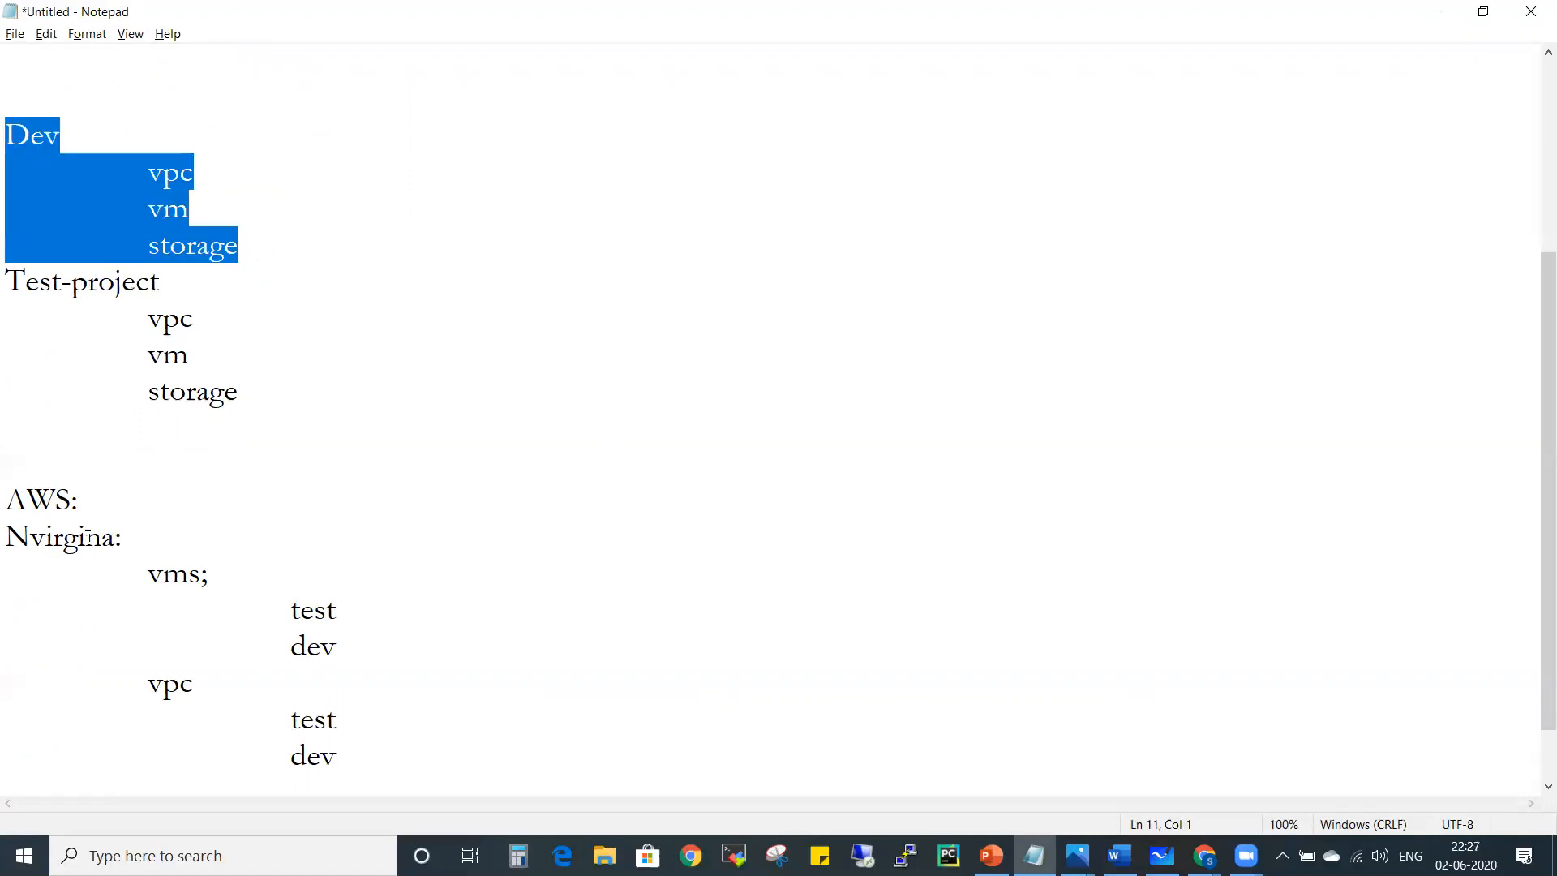
{"action": "left_click", "coordinate": [9, 540]}
{"action": "left_click_drag", "start_coordinate": [8, 535], "coordinate": [146, 536]}
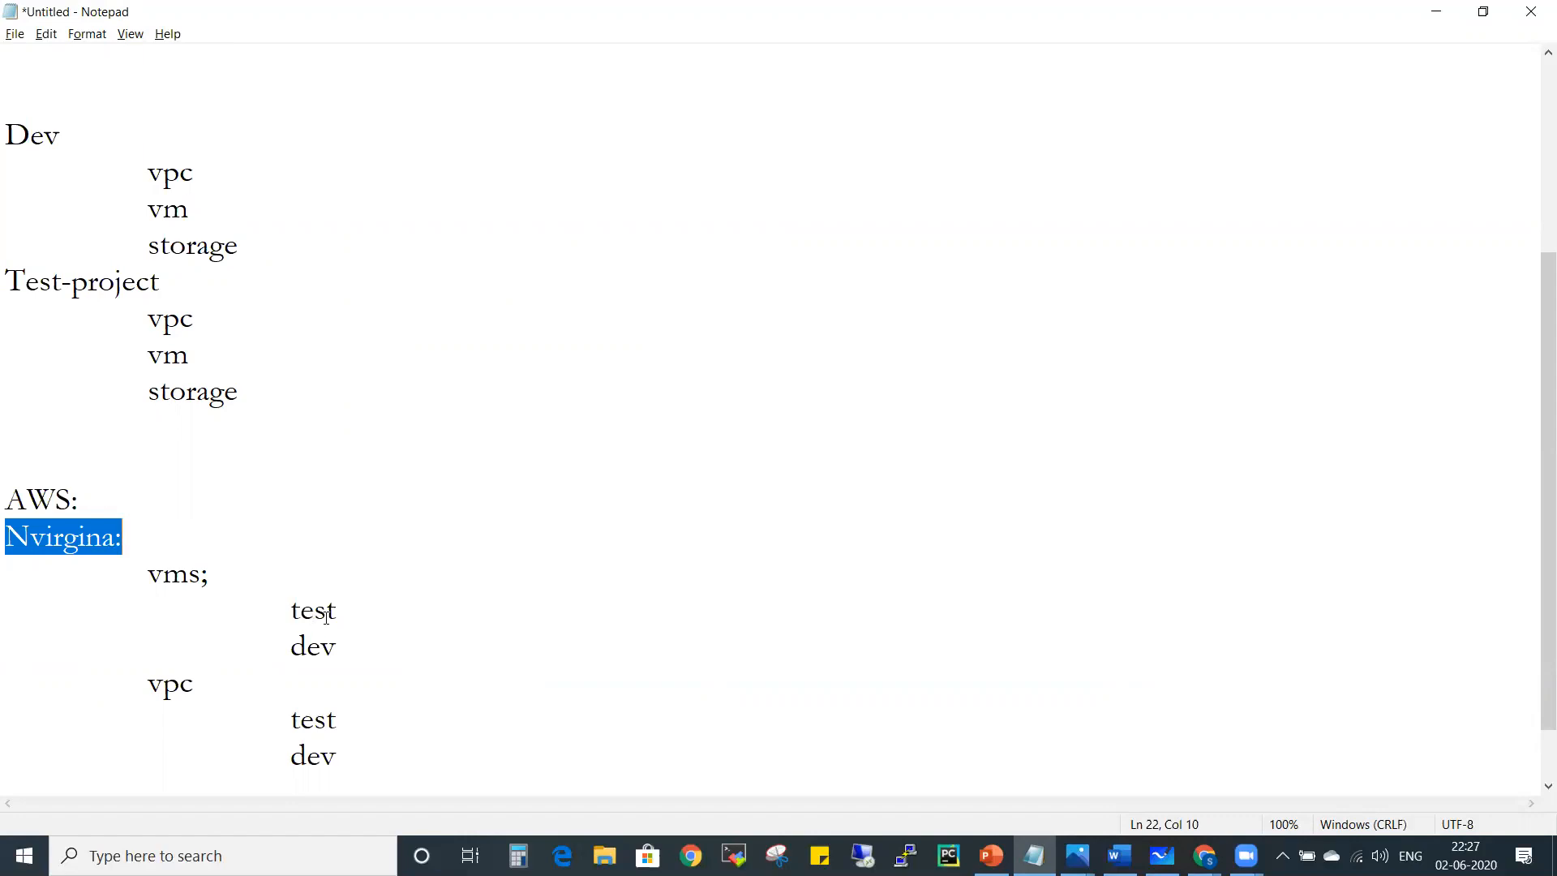
{"action": "left_click_drag", "start_coordinate": [339, 612], "coordinate": [169, 578]}
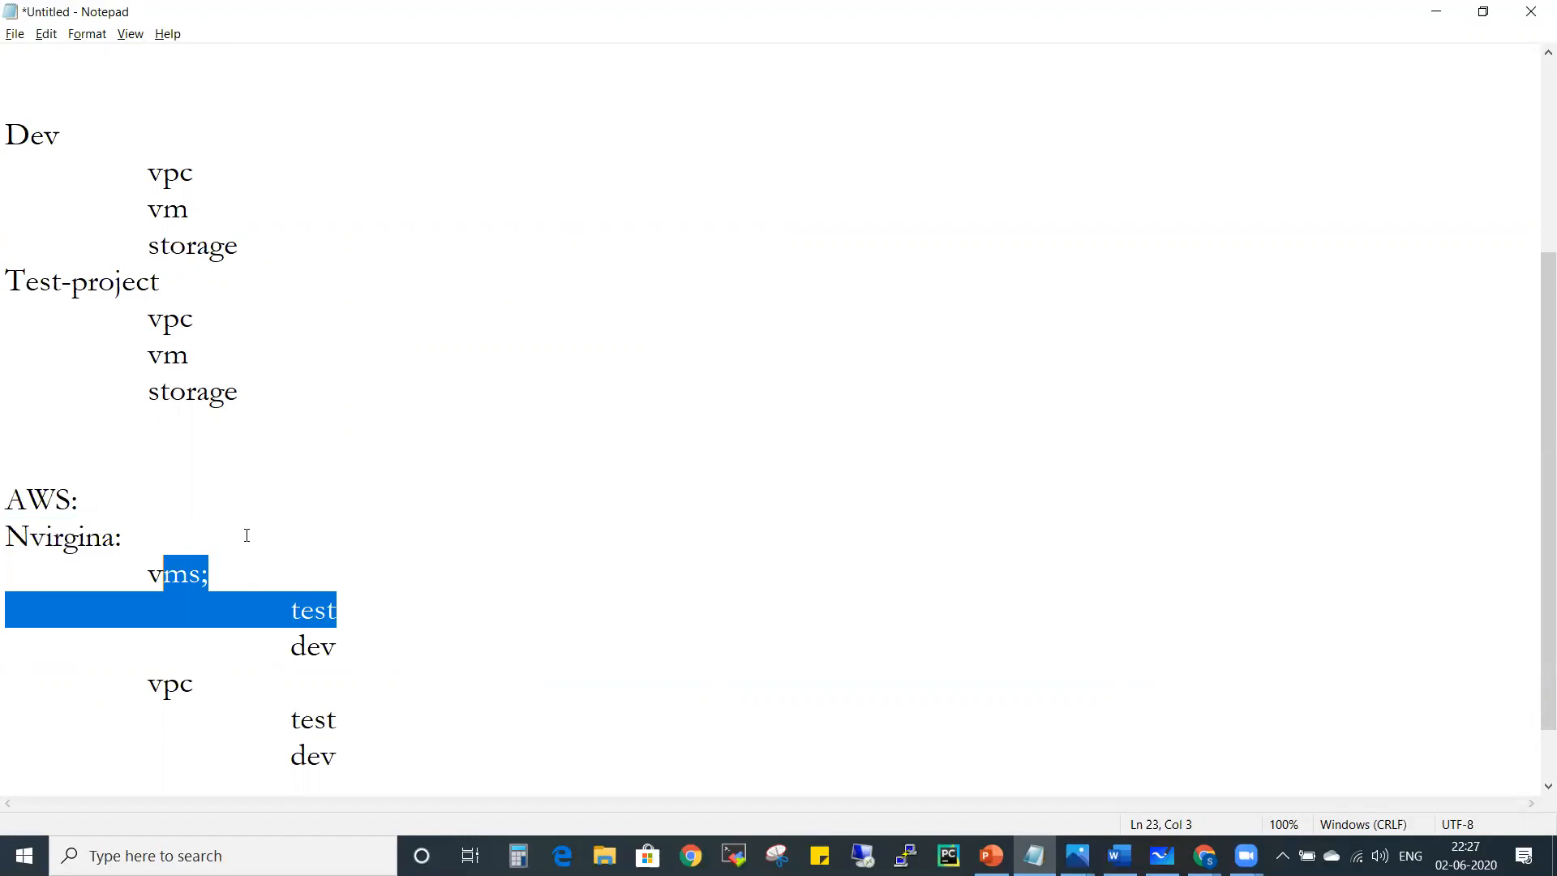
{"action": "double_click", "coordinate": [71, 146]}
{"action": "left_click_drag", "start_coordinate": [286, 279], "coordinate": [51, 167]}
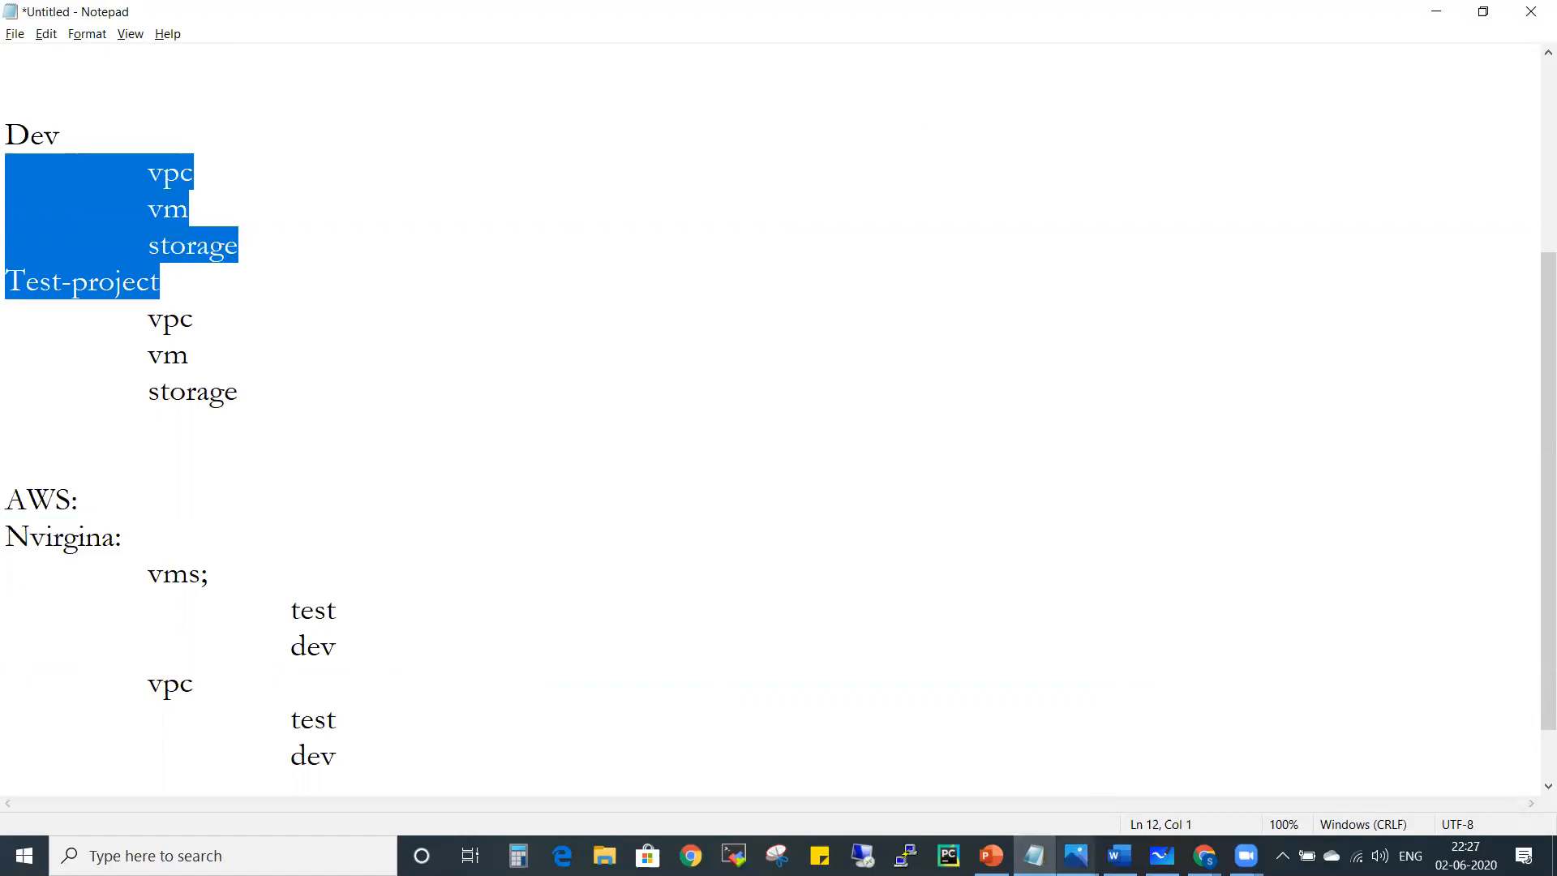
Step: Switch to Photos, examine the enlarged Manage Resources screenshot in cloud-hierachy-2.png, and return to the cloud-folders-hierarchy.png diagram
{"action": "left_click", "coordinate": [1076, 855]}
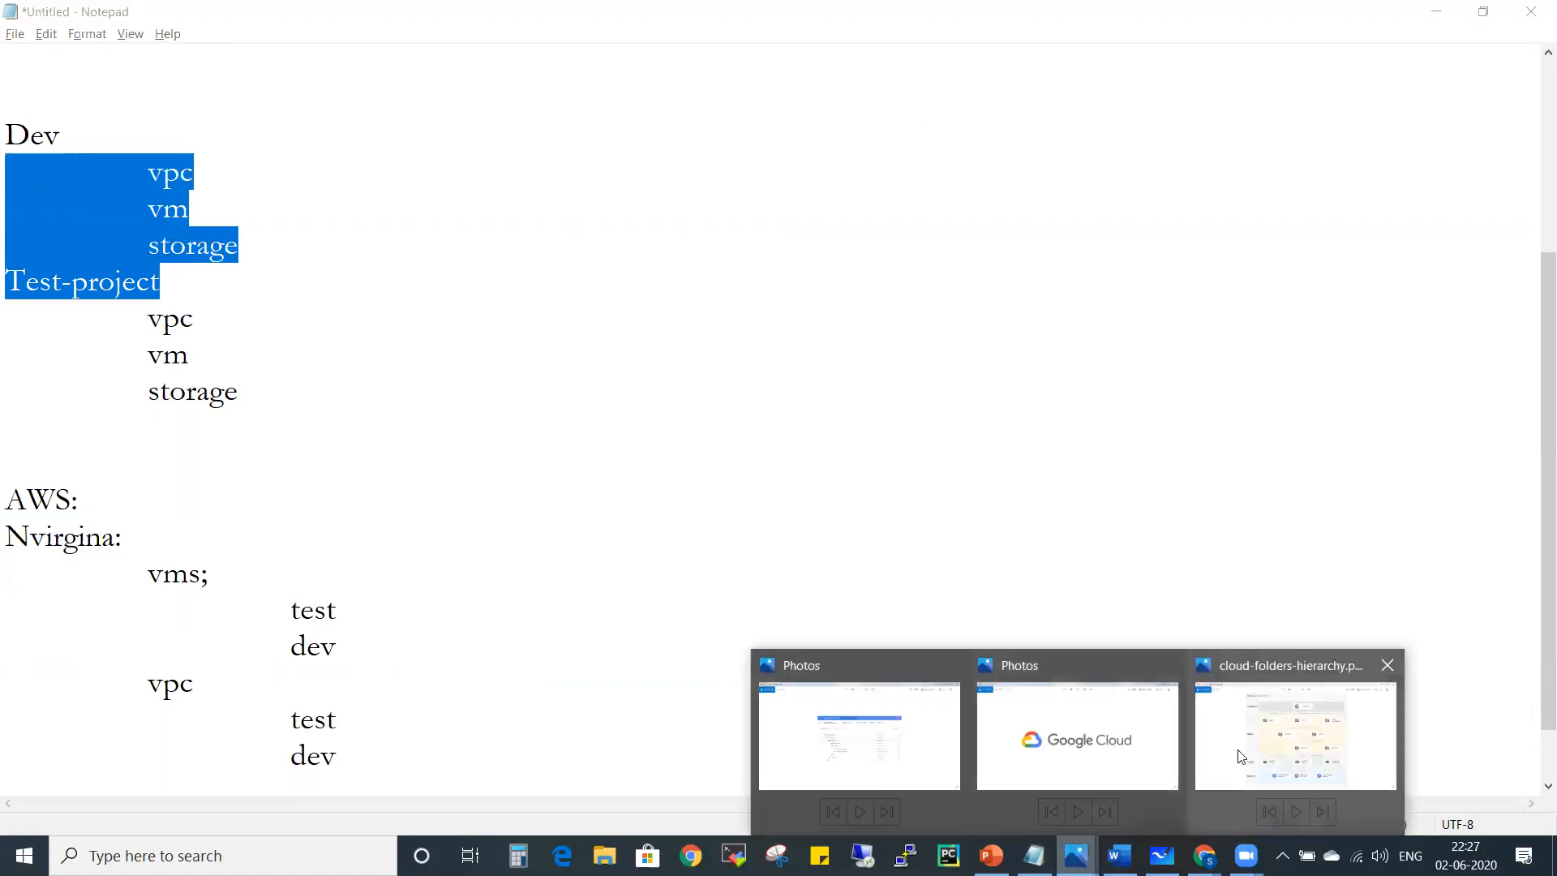
{"action": "left_click", "coordinate": [1296, 738]}
{"action": "left_click", "coordinate": [1076, 855]}
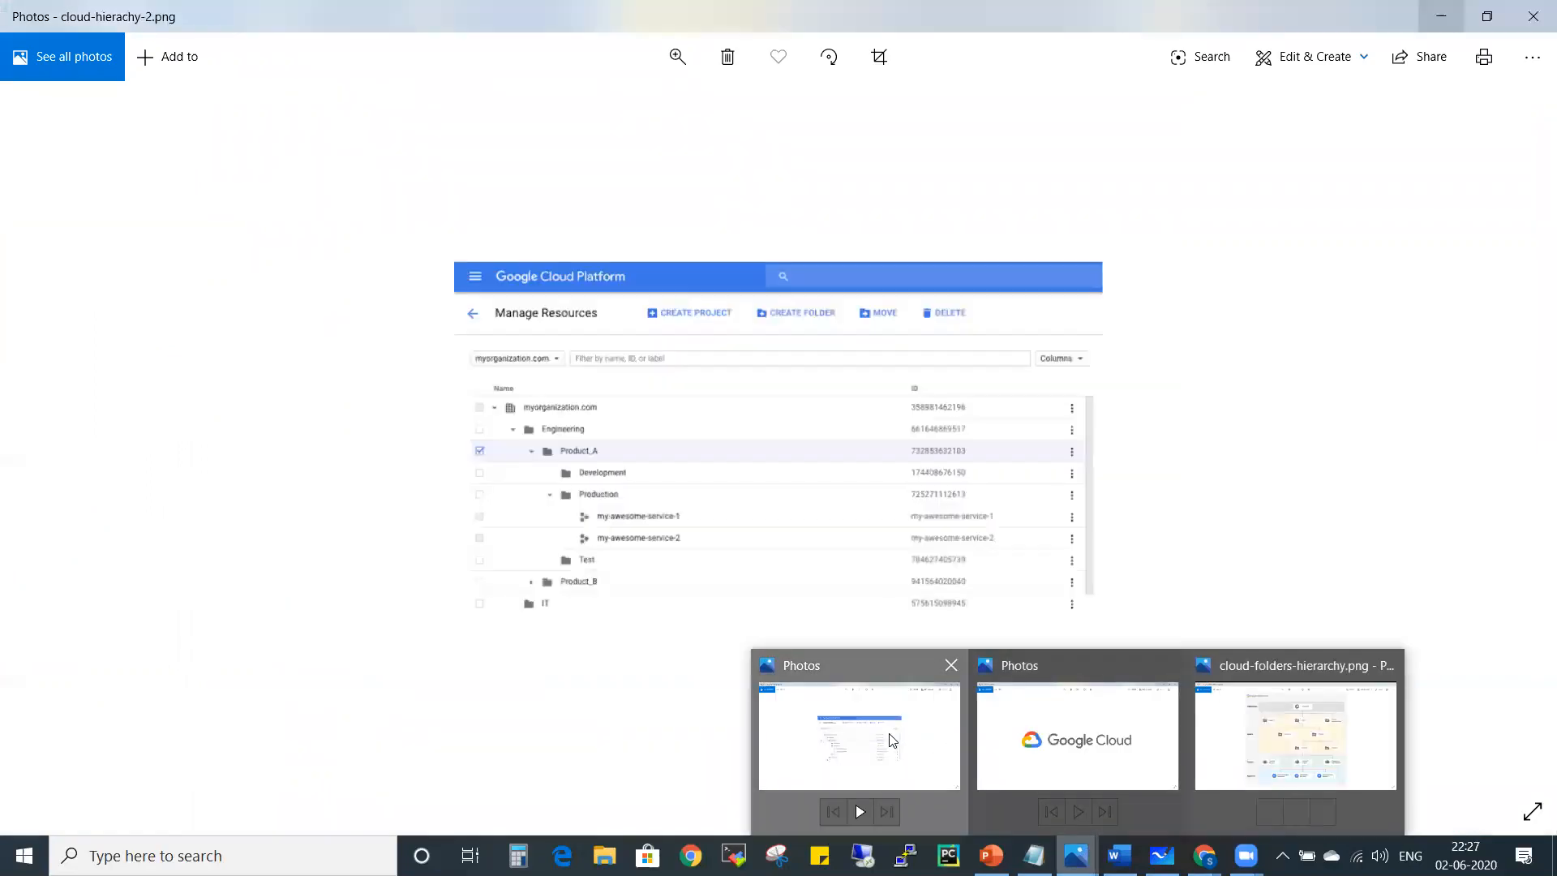
{"action": "left_click", "coordinate": [891, 737]}
{"action": "left_click", "coordinate": [677, 56]}
{"action": "left_click_drag", "start_coordinate": [610, 124], "coordinate": [635, 123]}
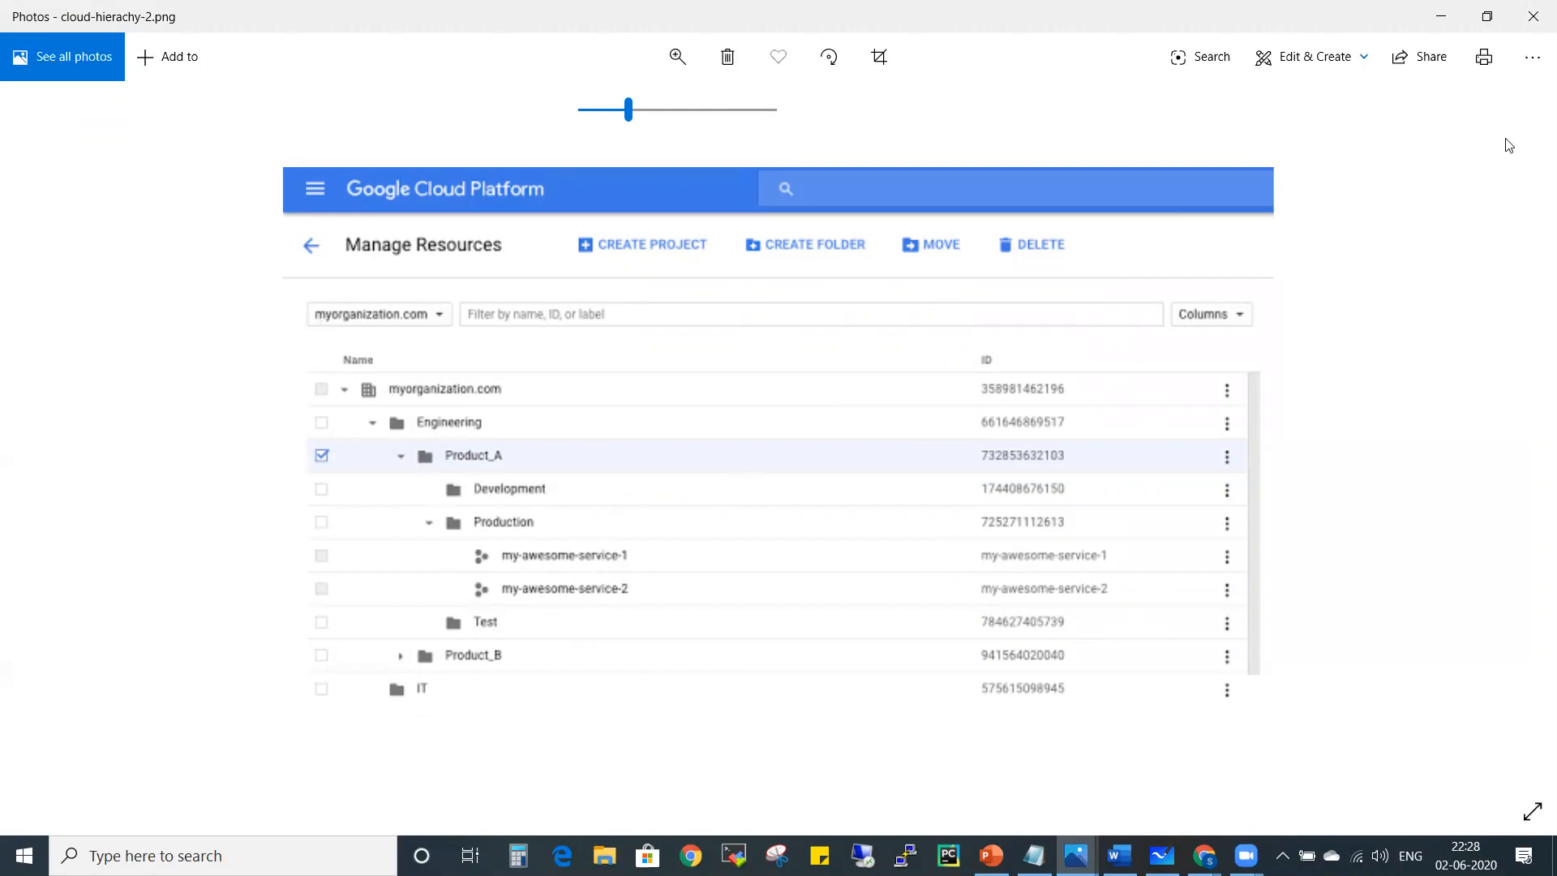
{"action": "key", "text": "Left"}
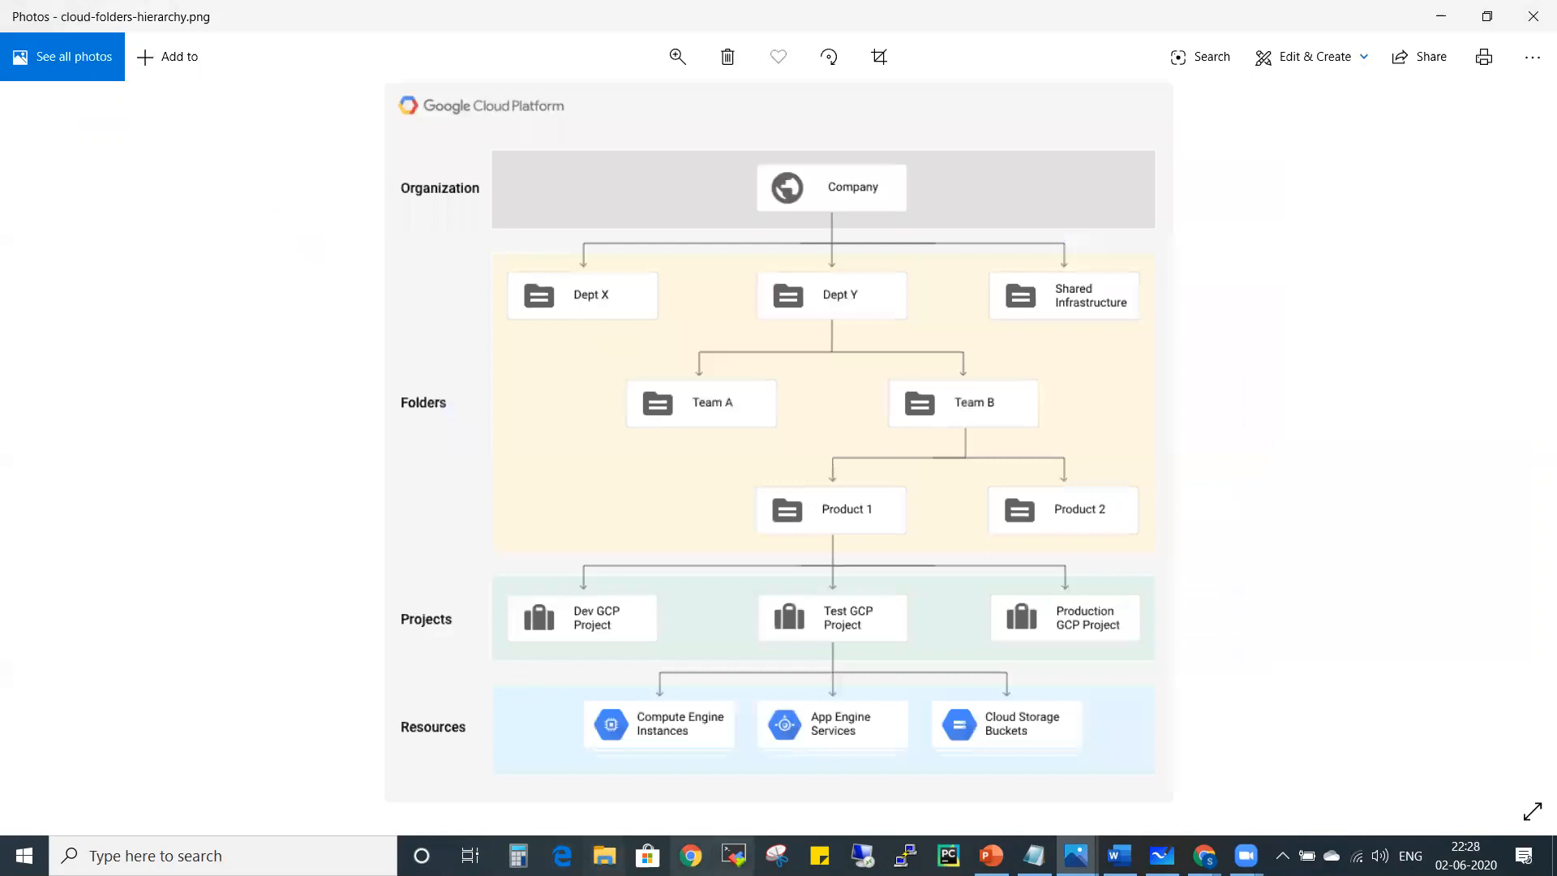
Step: Return to the Google Cloud console, choose My First Project and reopen the project selector
{"action": "left_click", "coordinate": [1204, 855]}
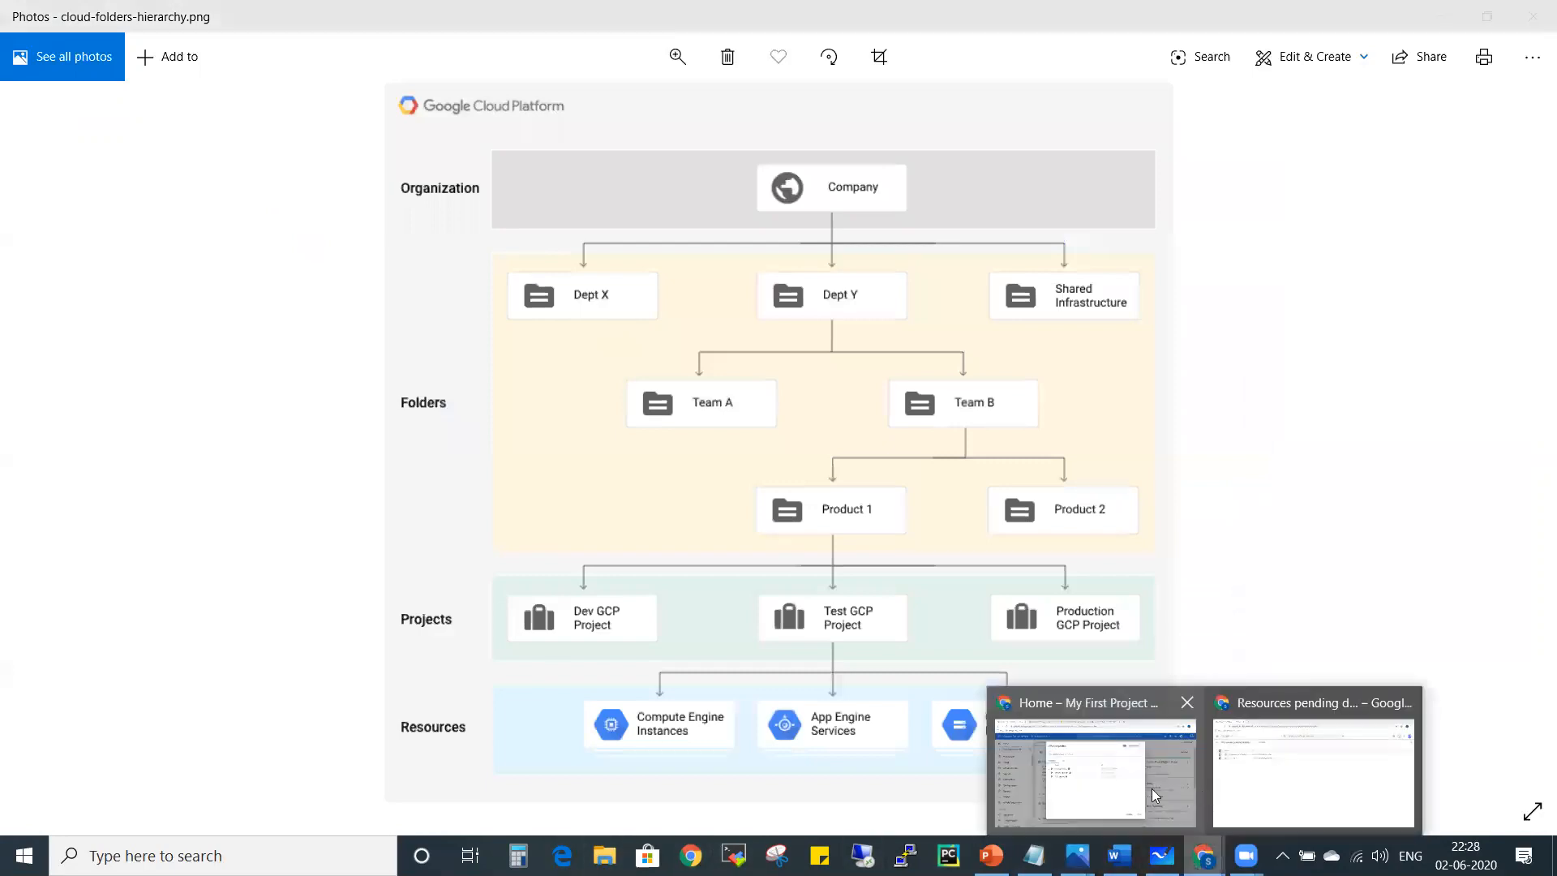
{"action": "left_click", "coordinate": [1139, 785]}
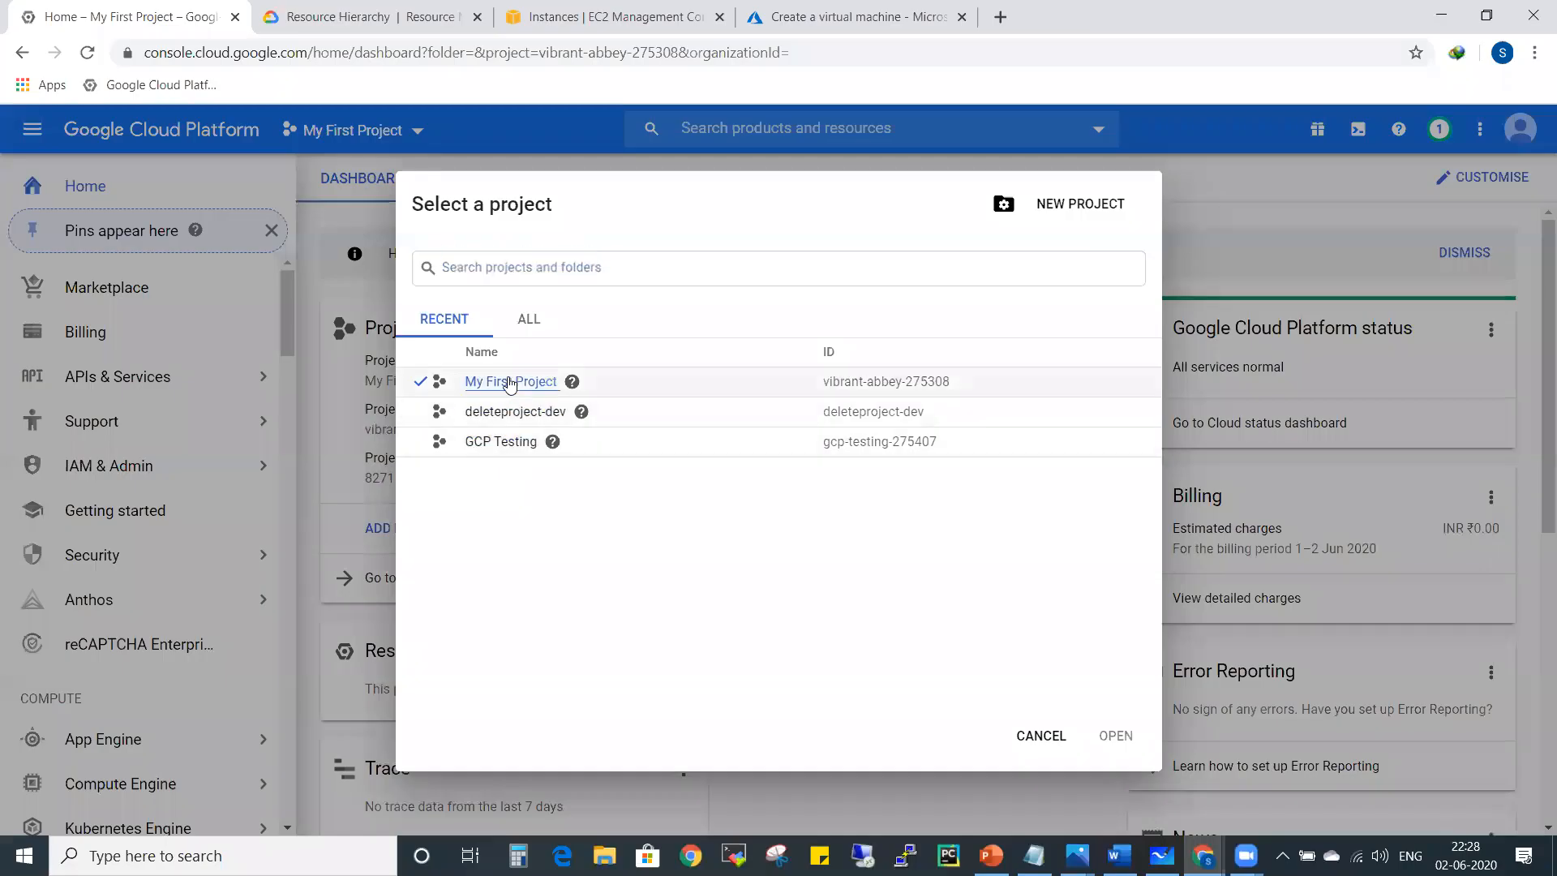
{"action": "left_click", "coordinate": [509, 384]}
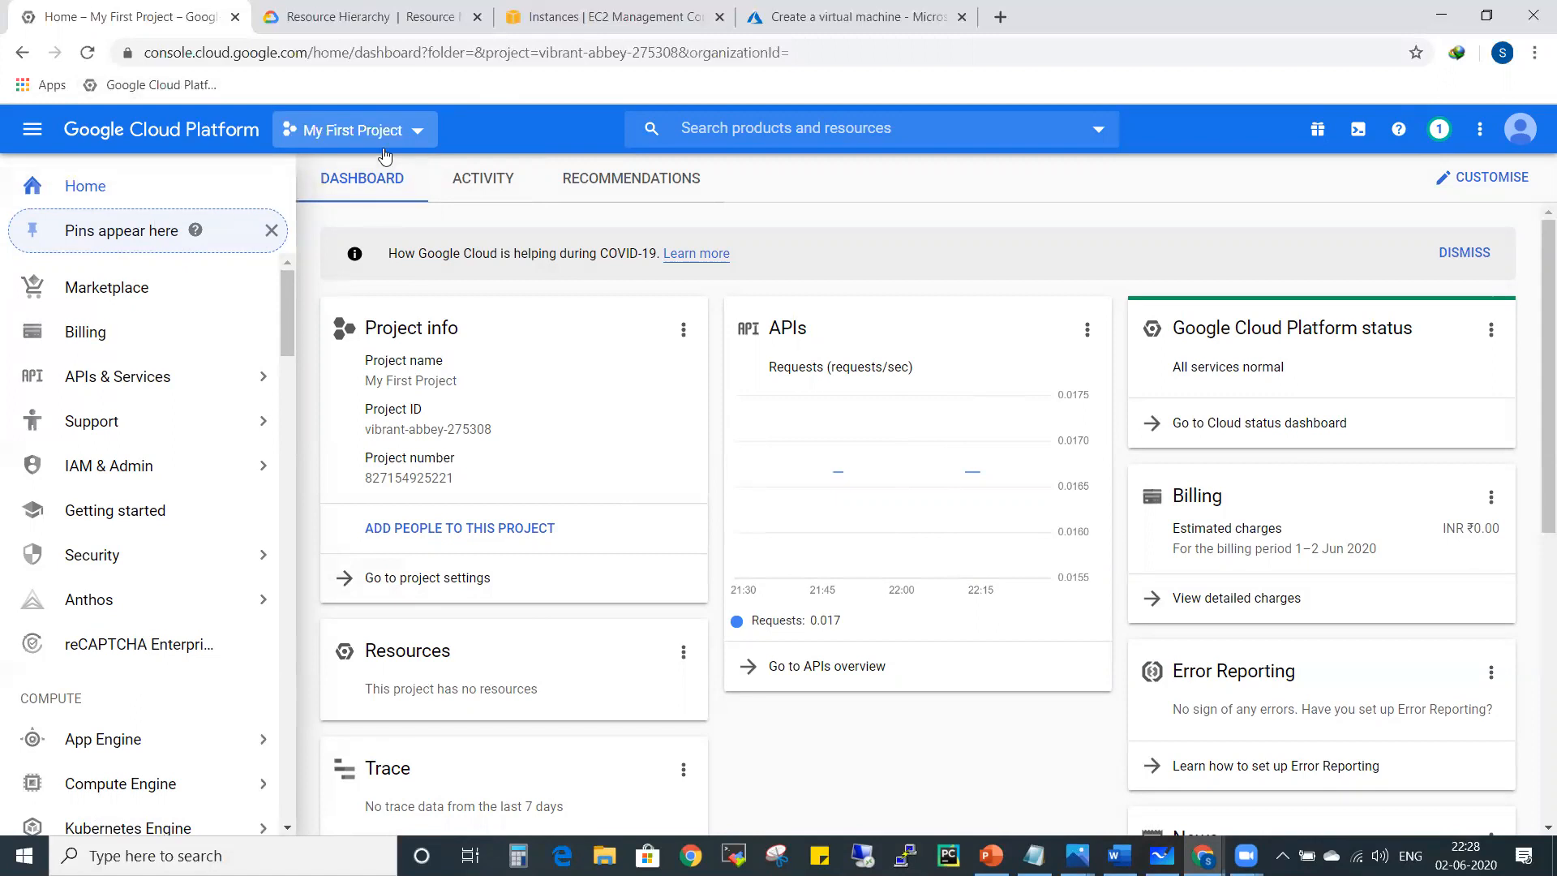
{"action": "left_click", "coordinate": [340, 137]}
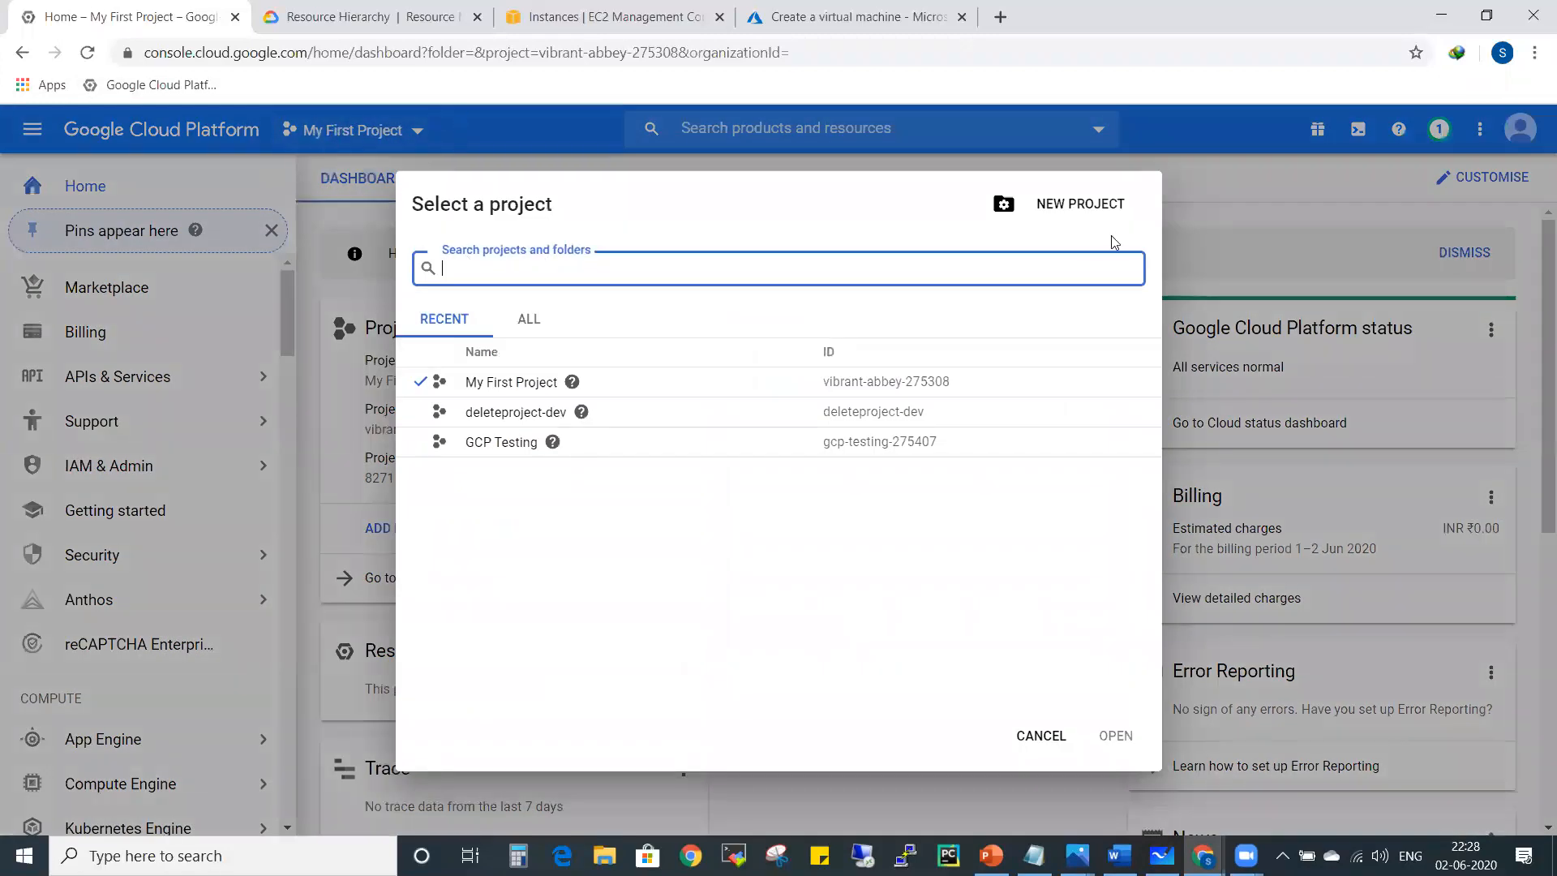
Step: Start a new project named devopswithcloud and open the console home page in a separate tab
{"action": "left_click", "coordinate": [1081, 206]}
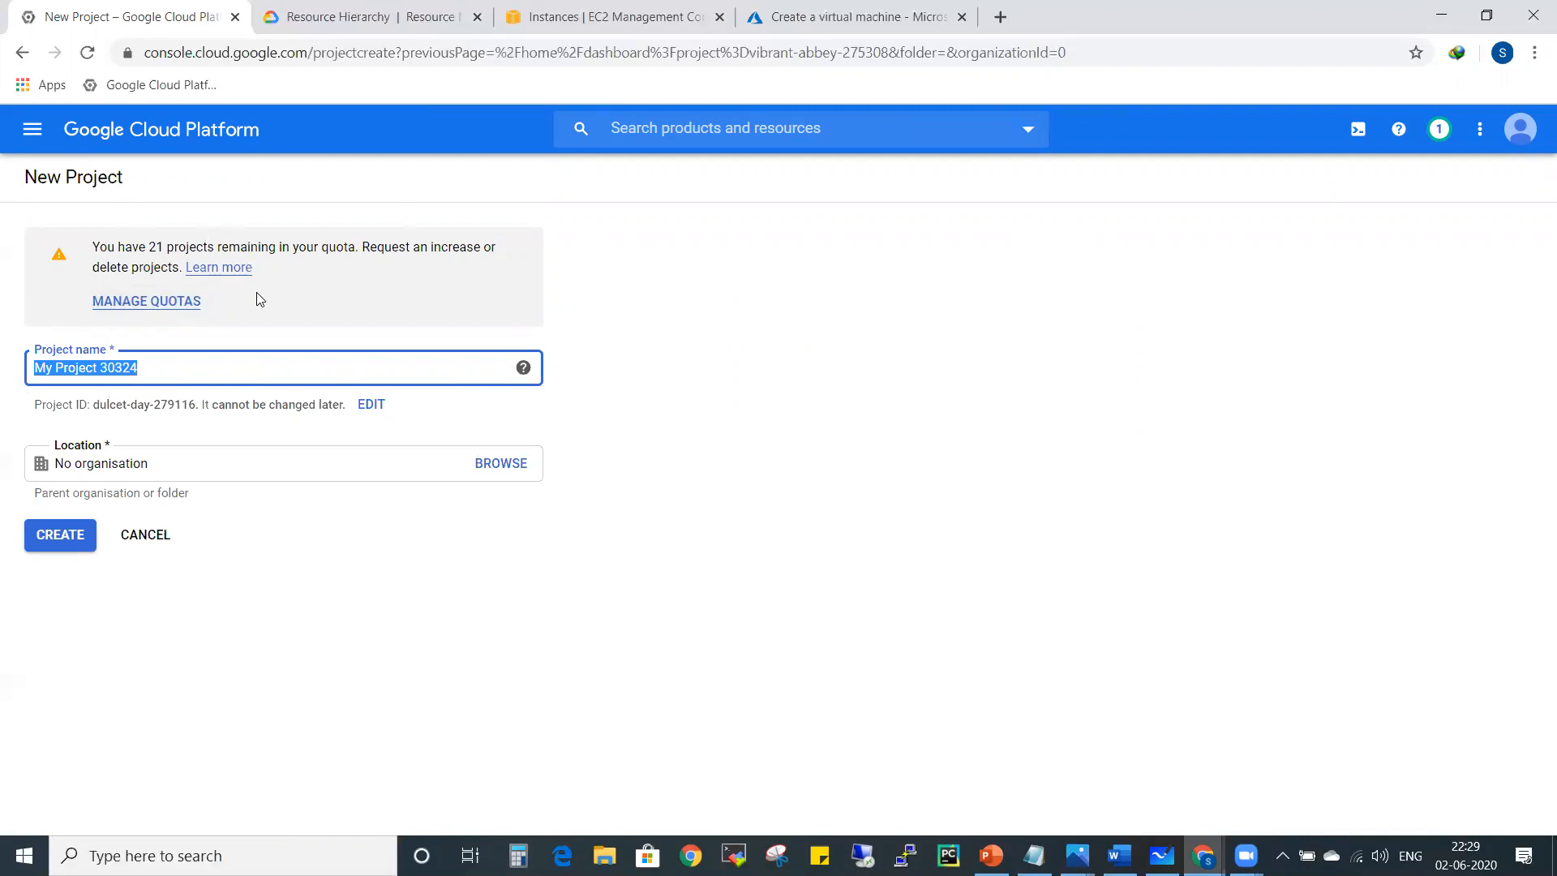
{"action": "left_click", "coordinate": [189, 370]}
{"action": "left_click_drag", "start_coordinate": [138, 366], "coordinate": [11, 368]}
{"action": "key", "text": "BackSpace"}
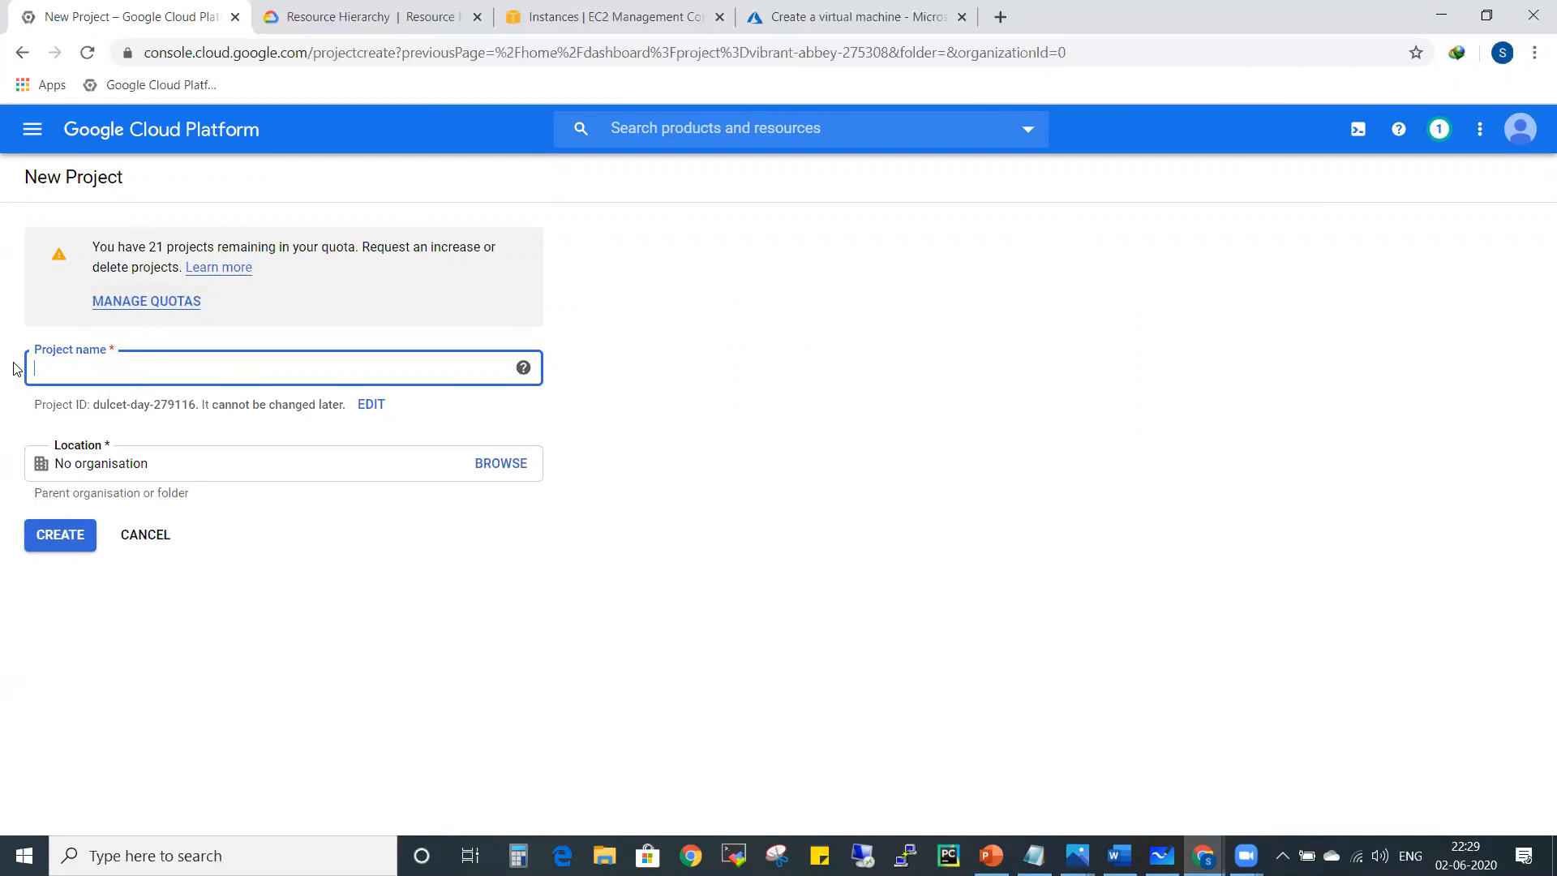
{"action": "type", "text": "devopswithcloud"}
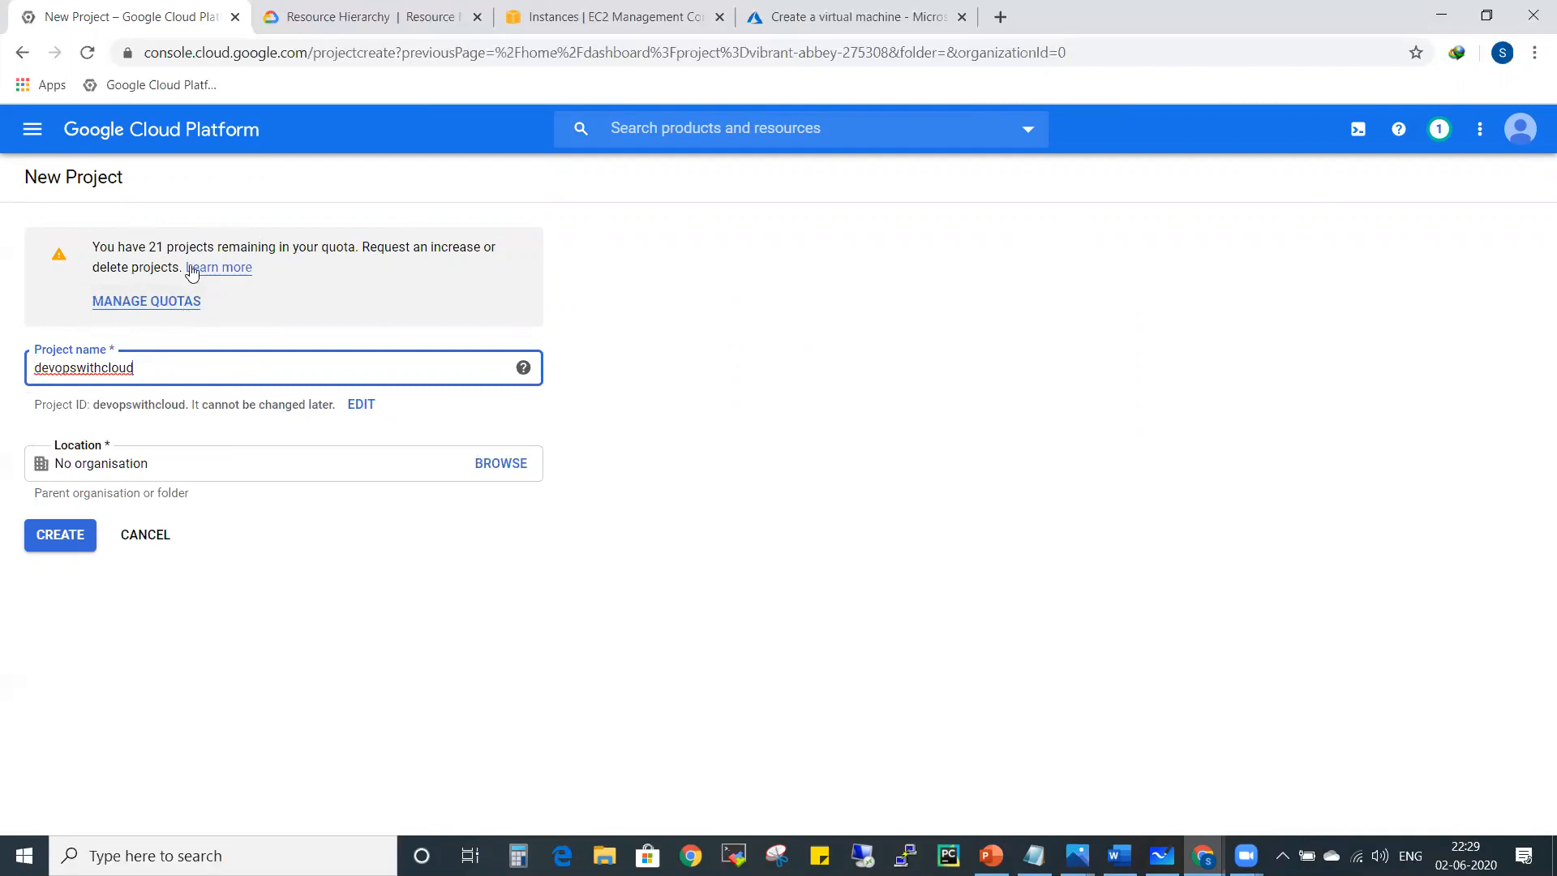
{"action": "right_click", "coordinate": [113, 127]}
{"action": "left_click", "coordinate": [184, 144]}
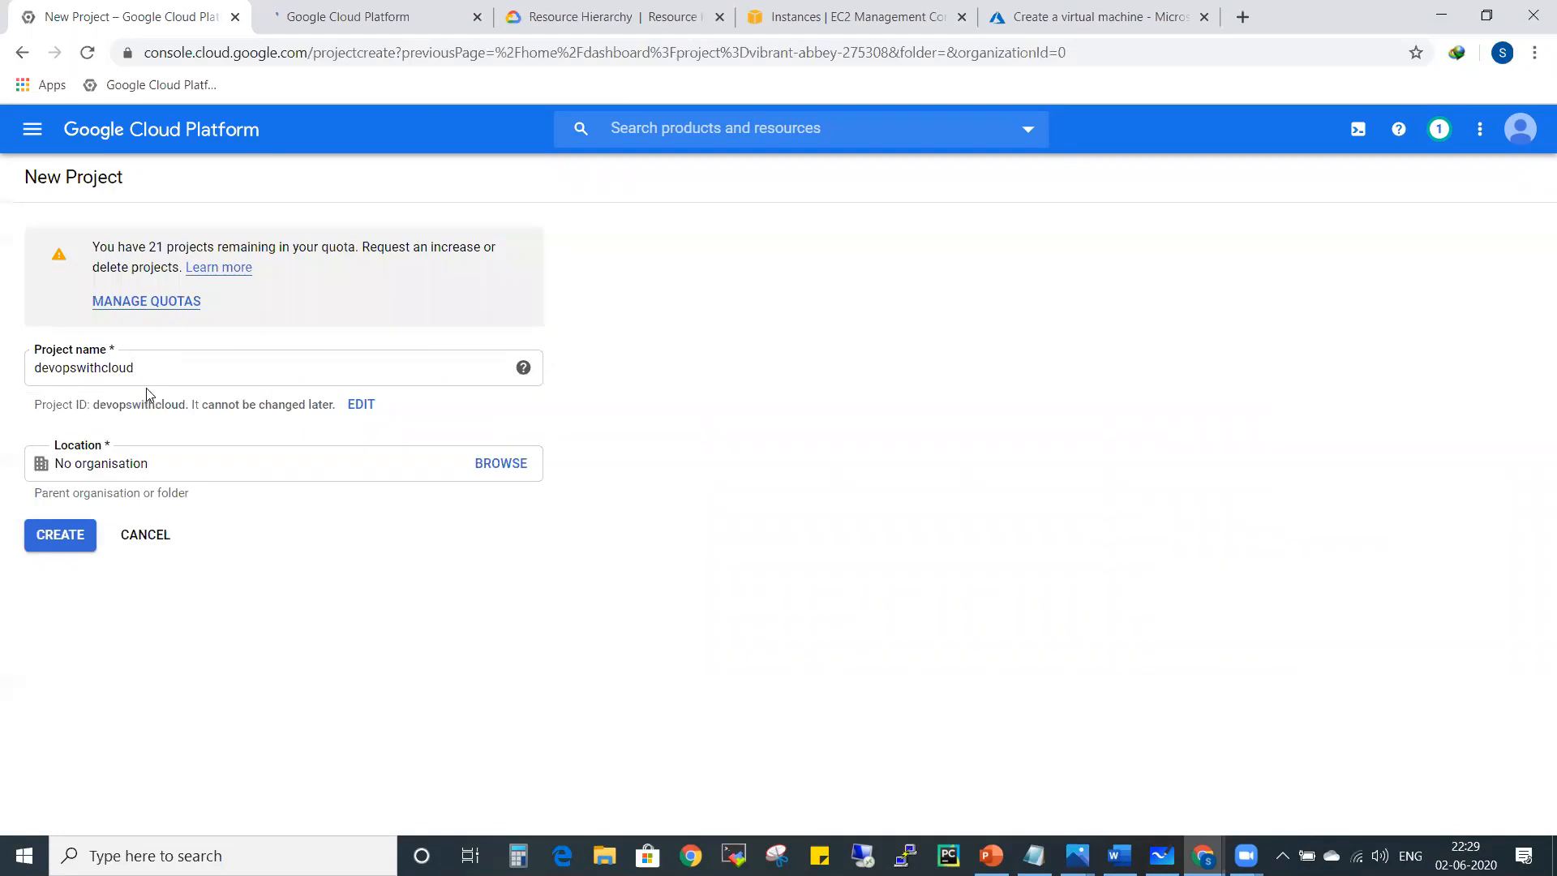
Step: Switch to Notepad, add ProjectName, ProjectNumber and ProjectID on separate lines below the AWS section, and highlight them
{"action": "left_click", "coordinate": [1035, 854]}
{"action": "left_click", "coordinate": [382, 736]}
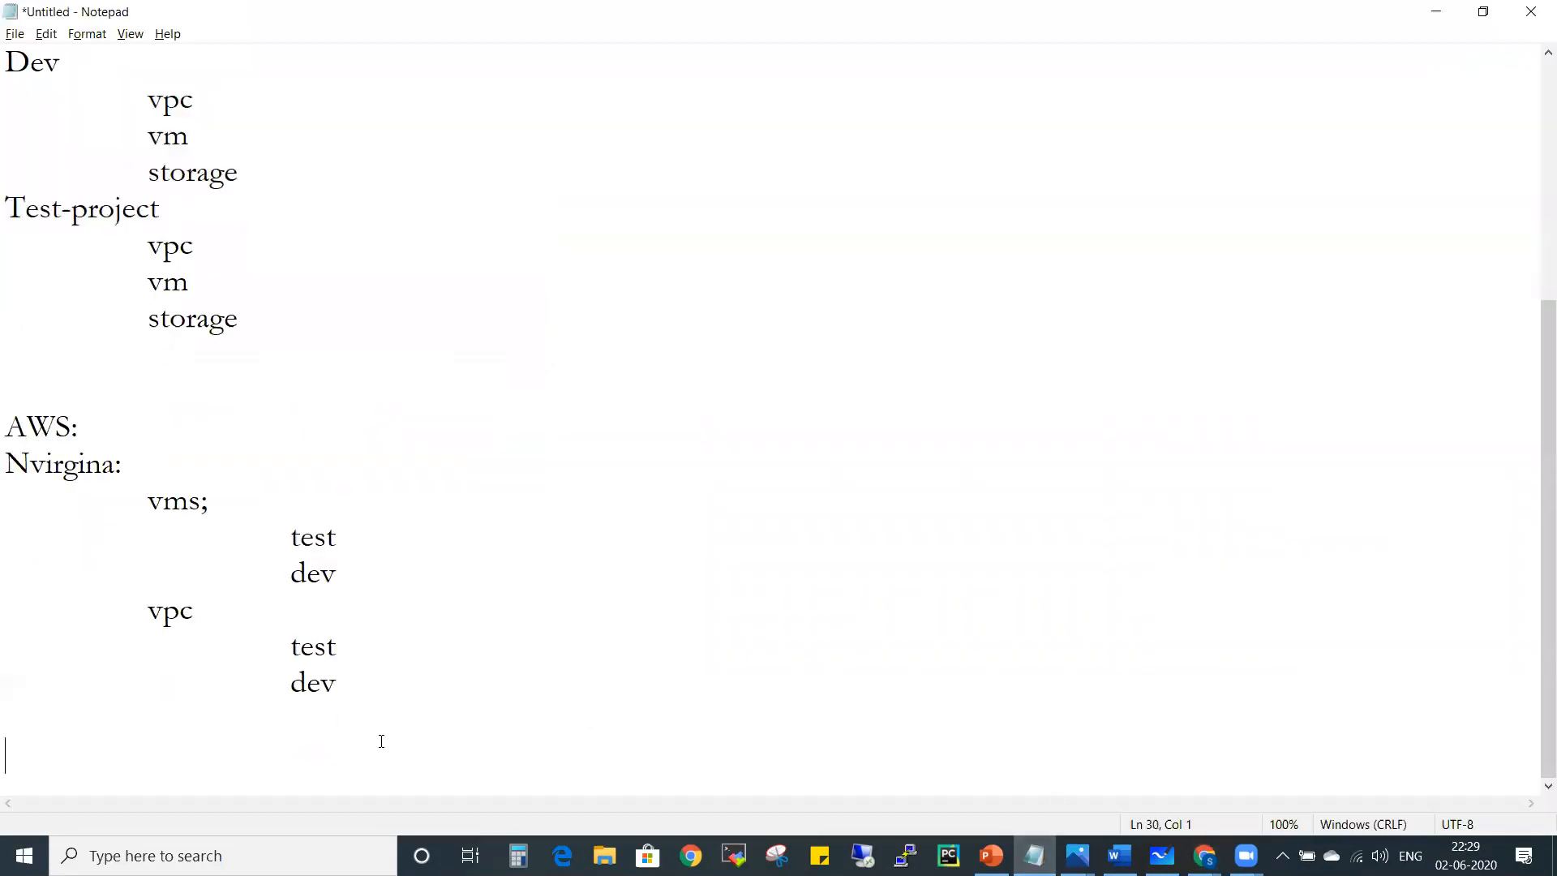
{"action": "key", "text": "Return"}
{"action": "key", "text": "Return"}
{"action": "key", "text": "Return"}
{"action": "key", "text": "Return"}
{"action": "type", "text": "ProjectName"}
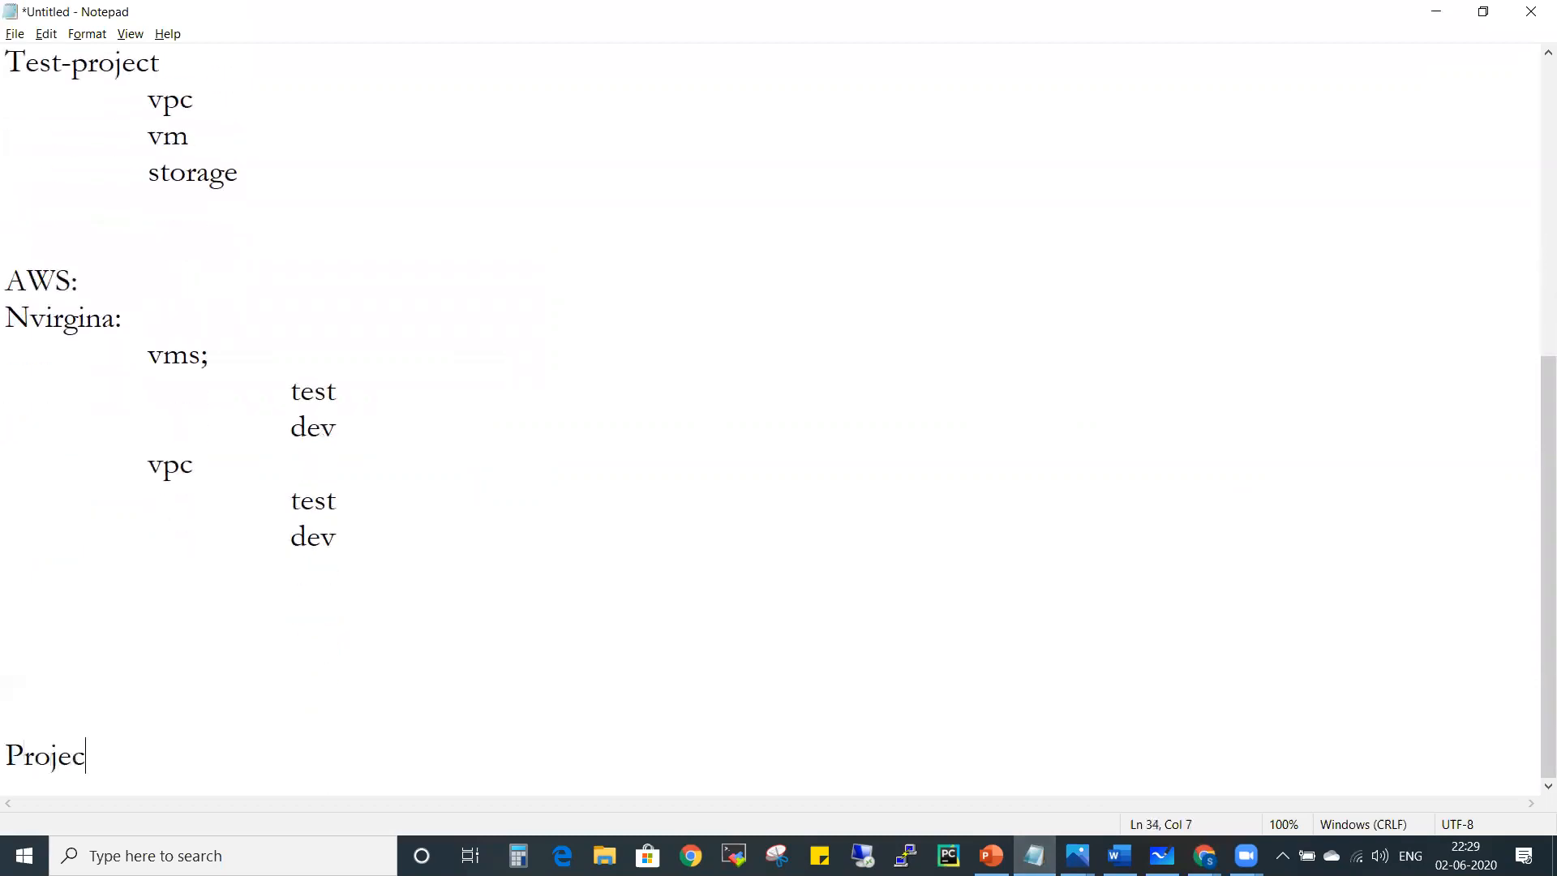
{"action": "key", "text": "Return"}
{"action": "type", "text": "Pr"}
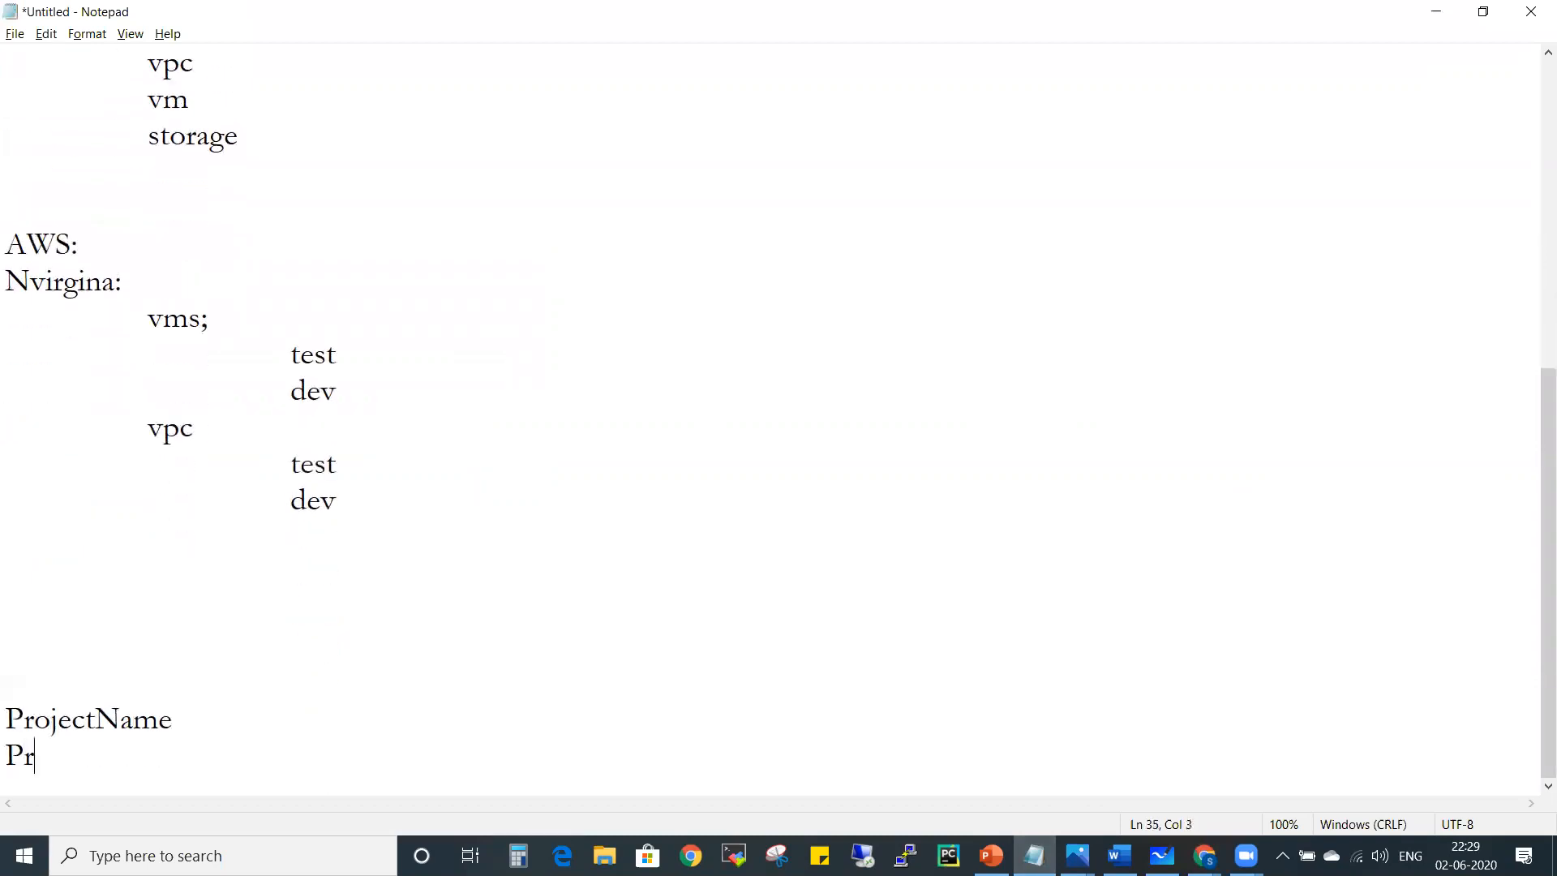
{"action": "type", "text": "ojectNumber"}
{"action": "key", "text": "Return"}
{"action": "type", "text": "ProjectID"}
{"action": "key", "text": "Return"}
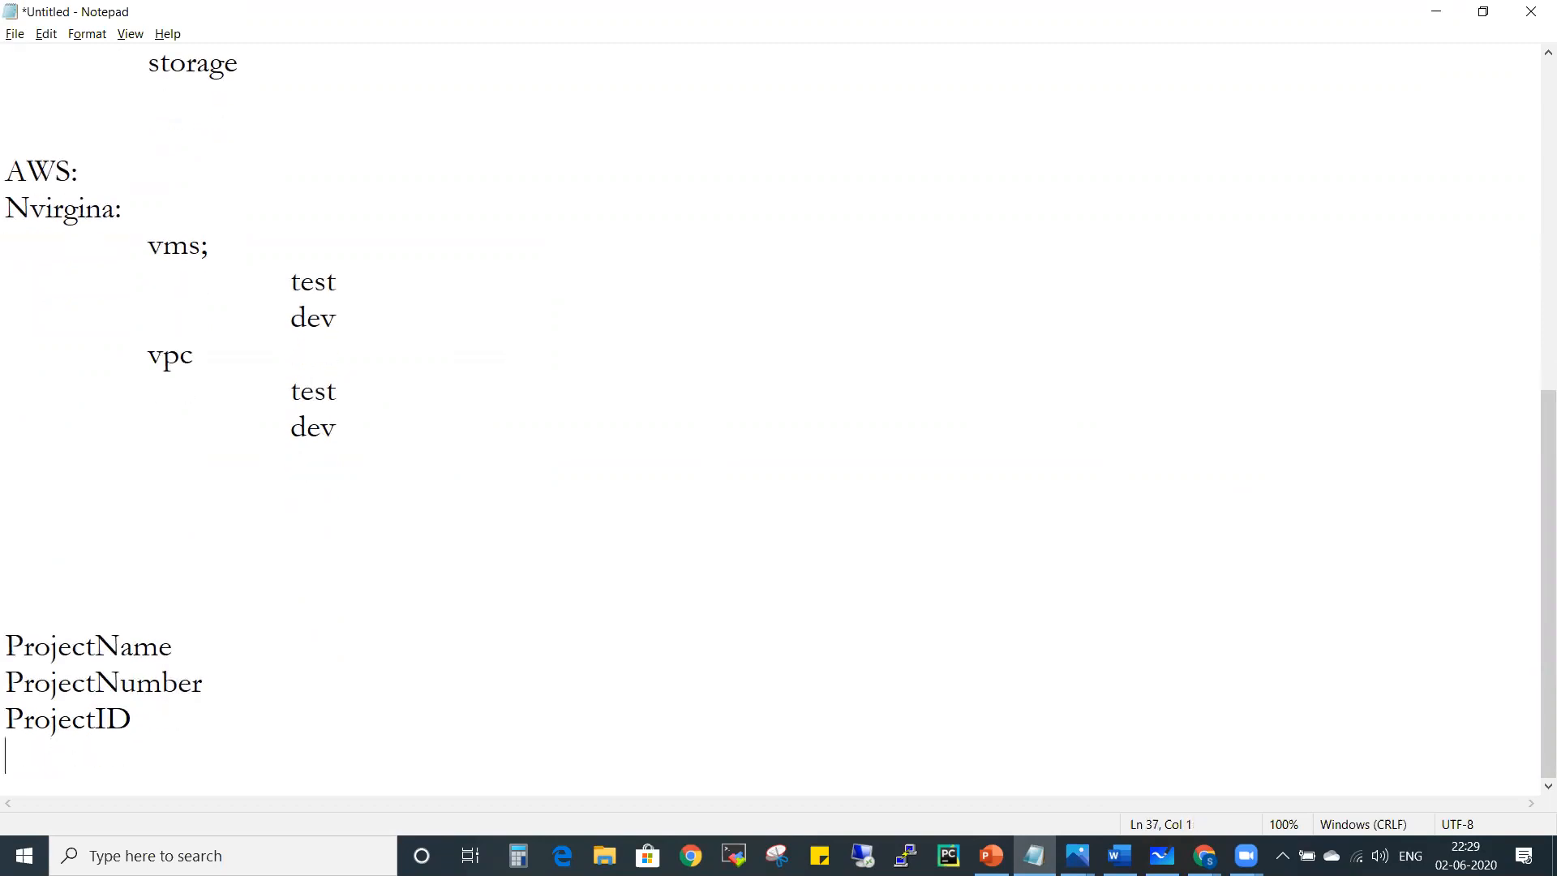
{"action": "left_click_drag", "start_coordinate": [139, 720], "coordinate": [8, 620]}
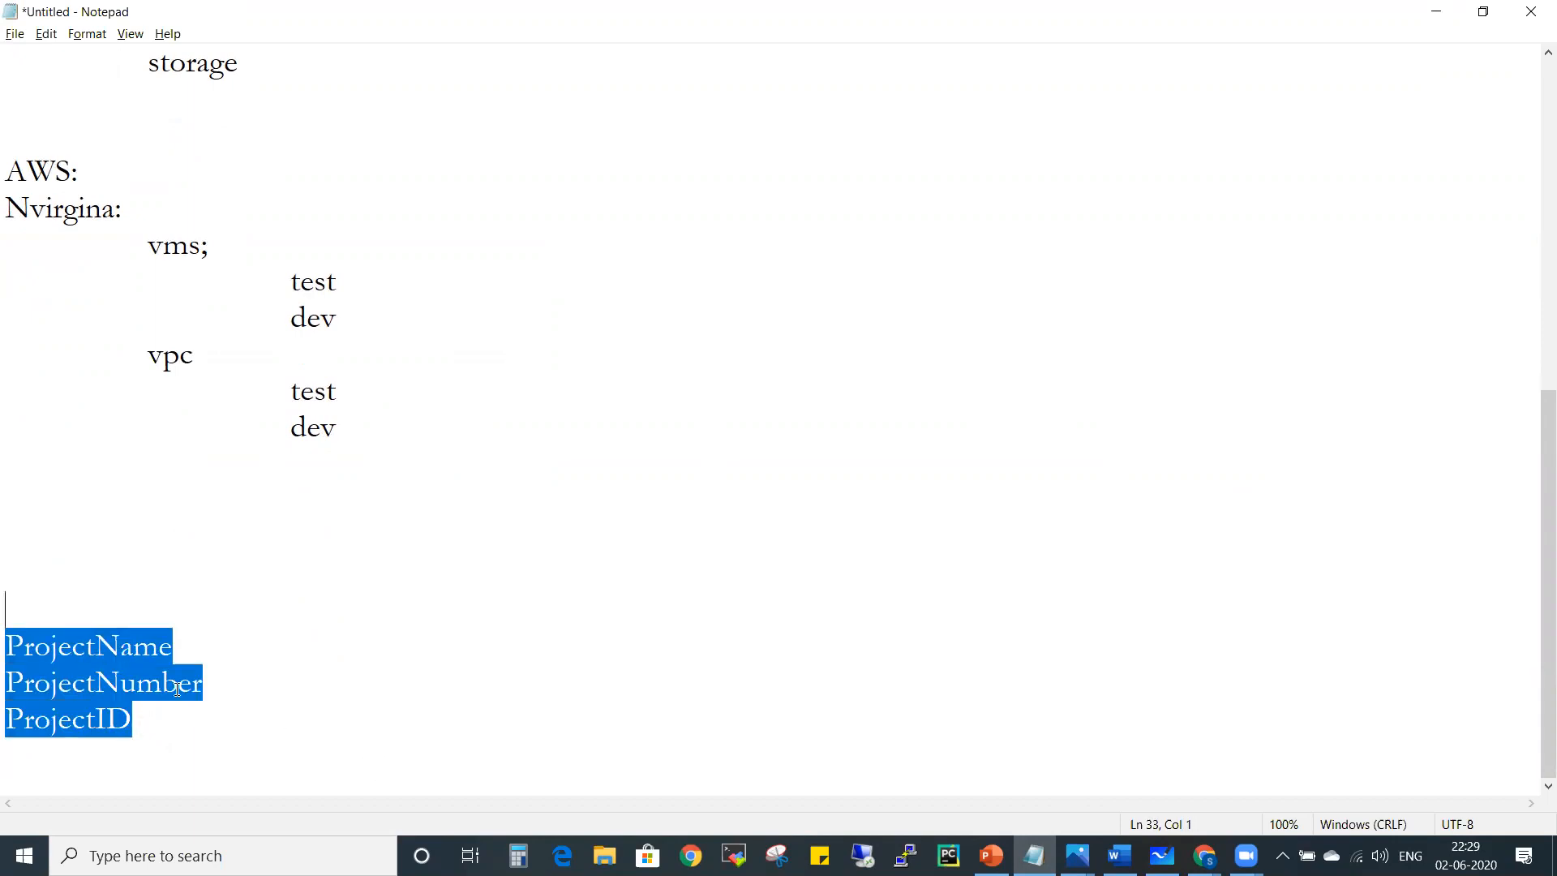
Step: Describe ProjectName as "User friendly name" and leave a blank line beneath it
{"action": "left_click", "coordinate": [189, 647]}
{"action": "type", "text": ":"}
{"action": "key", "text": "Tab"}
{"action": "type", "text": "User friendly name"}
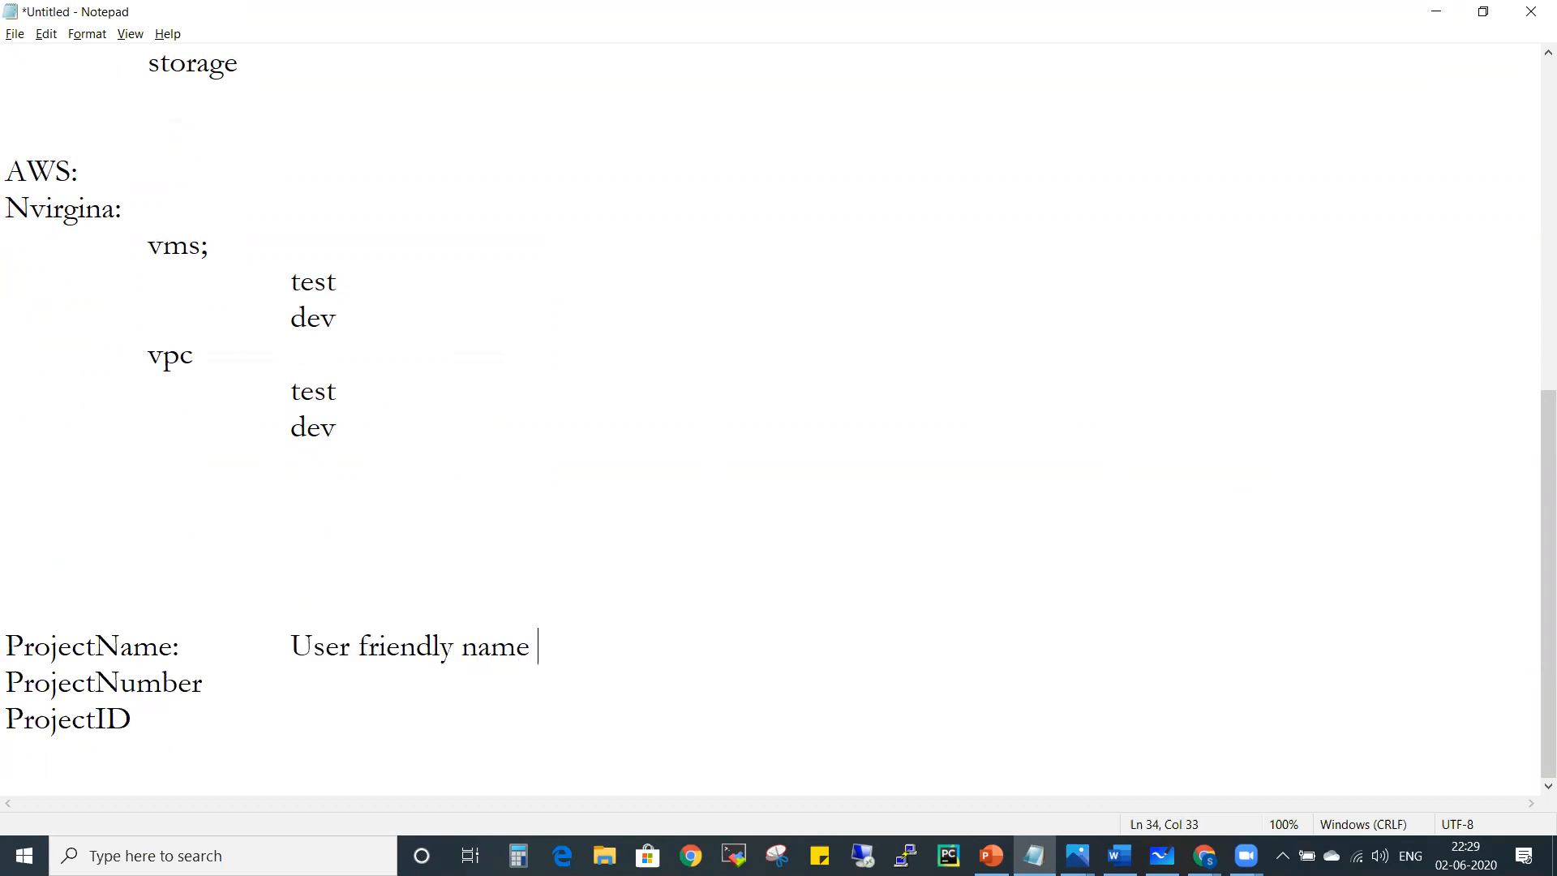
{"action": "key", "text": "Return"}
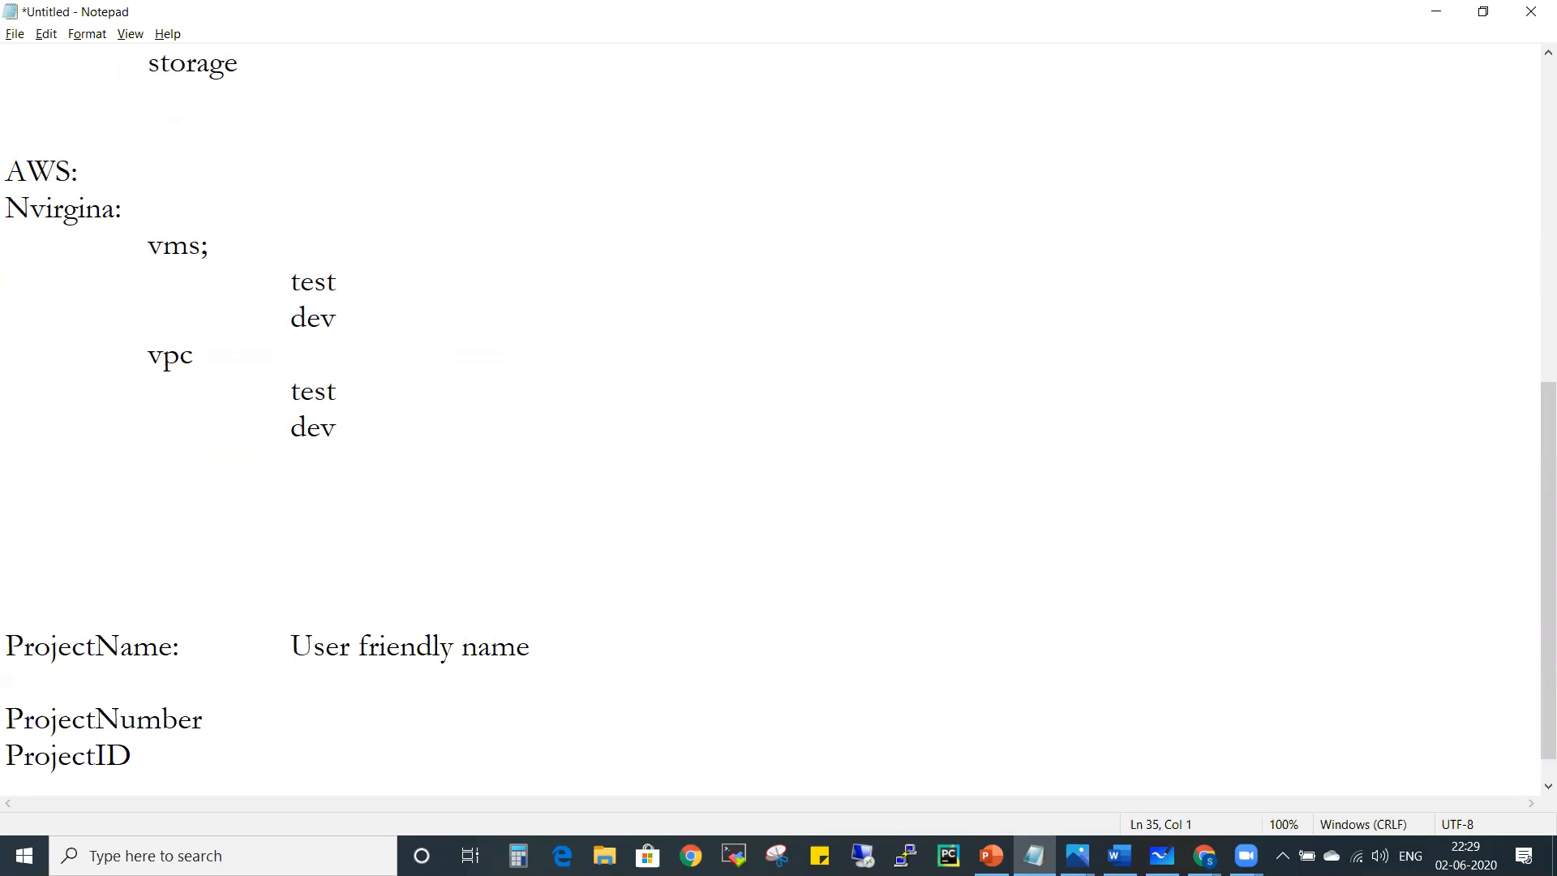
Step: Describe ProjectNumber as "Gloal unique, google" and leave a blank line beneath it
{"action": "type", "text": ": Gloal unique,"}
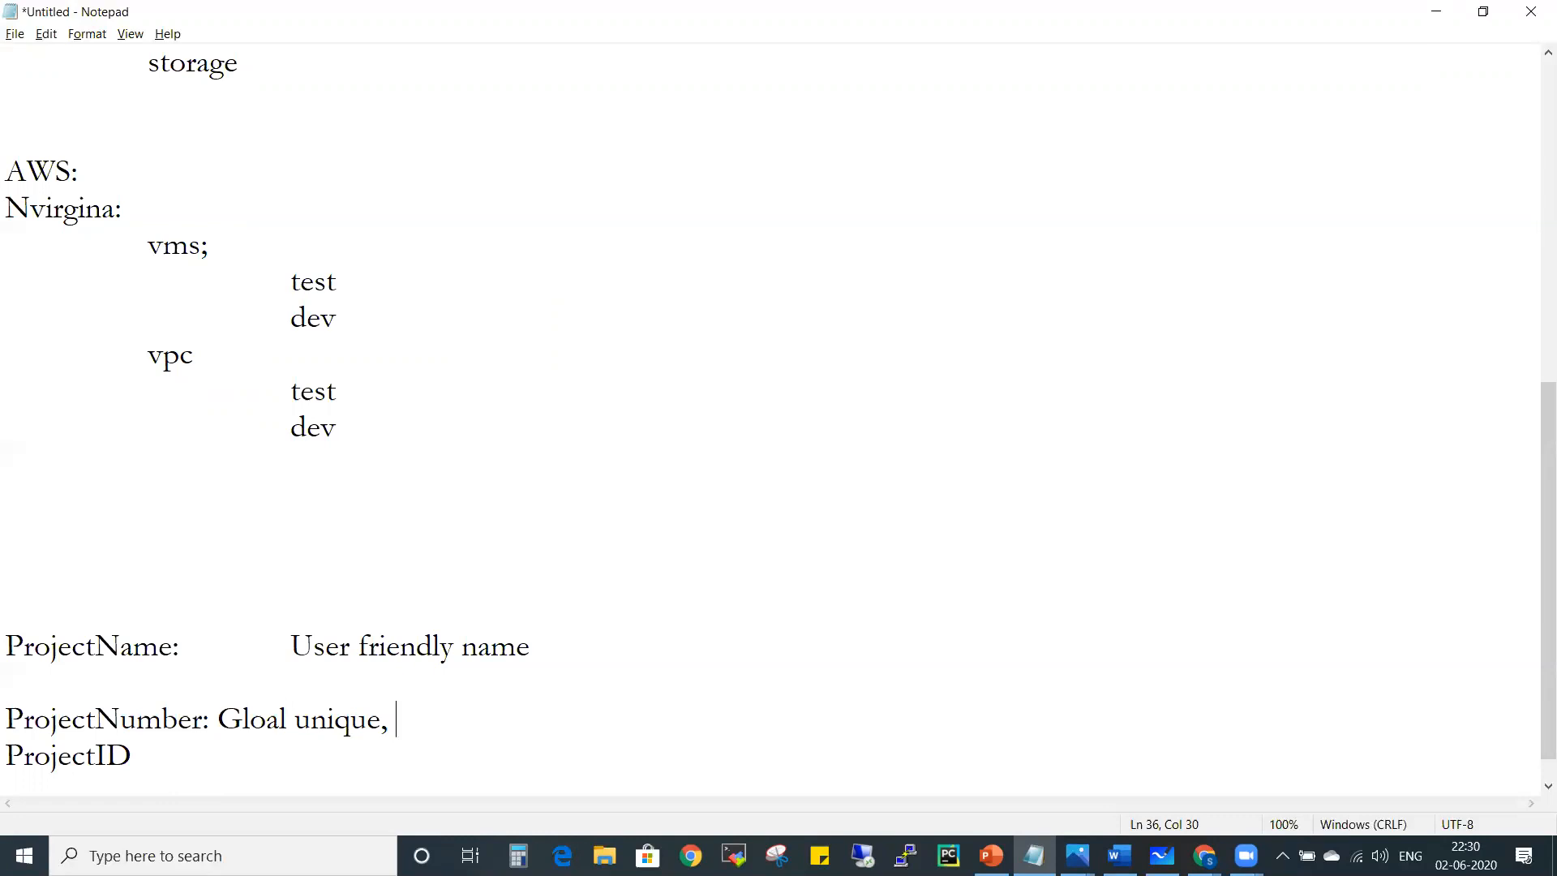
{"action": "type", "text": "google"}
{"action": "key", "text": "Return"}
{"action": "scroll", "coordinate": [167, 744], "scroll_direction": "down", "scroll_amount": 1}
Step: Describe ProjectID as "Global unique, we can create"
{"action": "left_click", "coordinate": [184, 720]}
{"action": "type", "text": ": "}
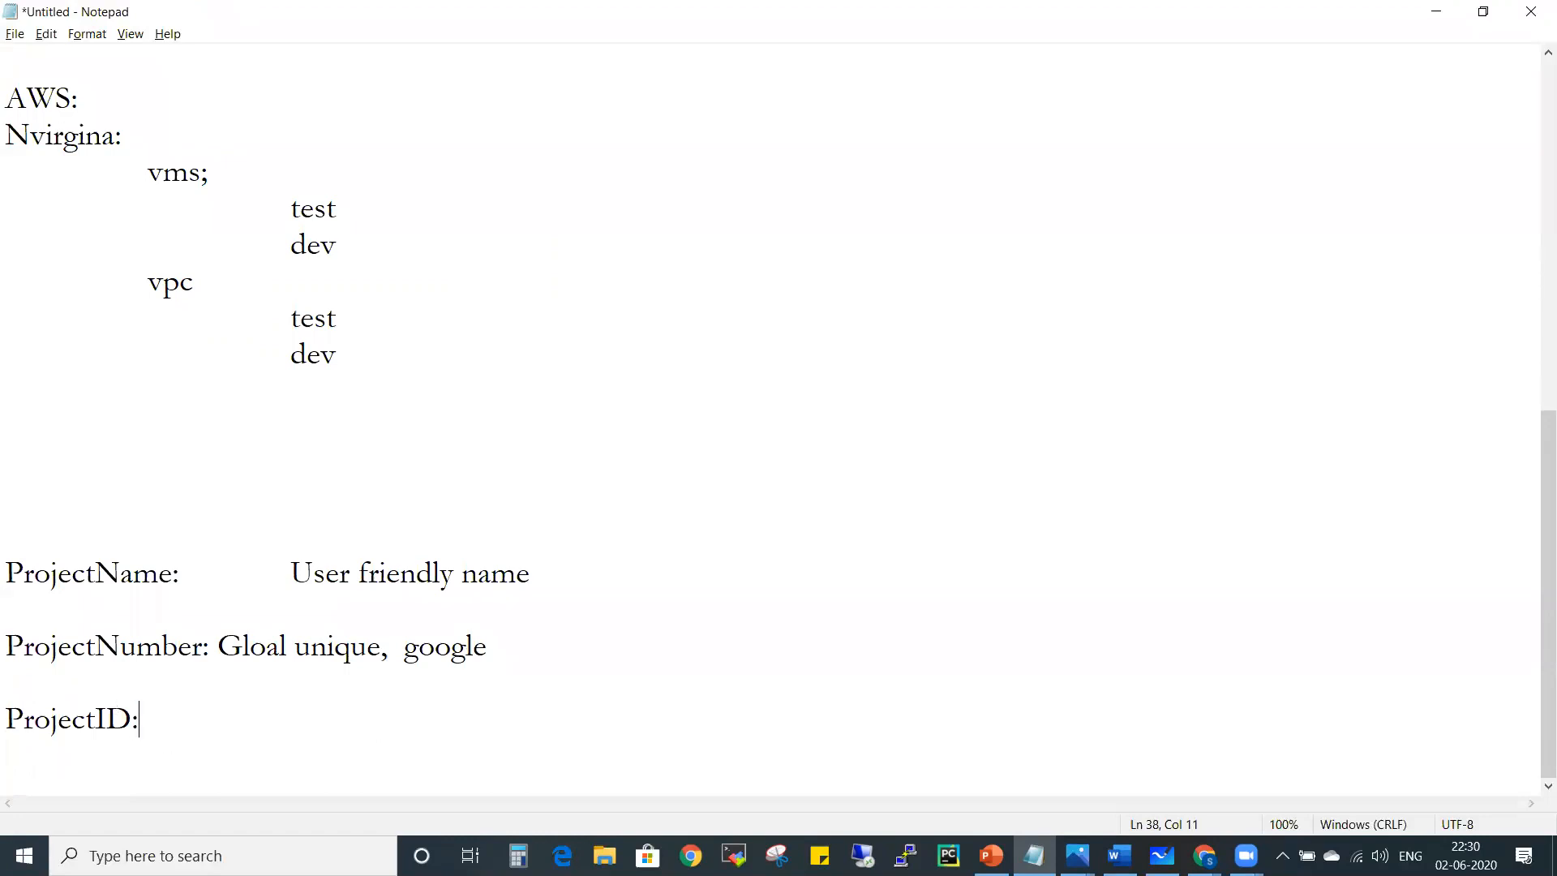
{"action": "type", "text": "Global uniq"}
{"action": "type", "text": "ue, "}
{"action": "type", "text": "we can th"}
{"action": "key", "text": "BackSpace"}
{"action": "key", "text": "BackSpace"}
{"action": "type", "text": "create"}
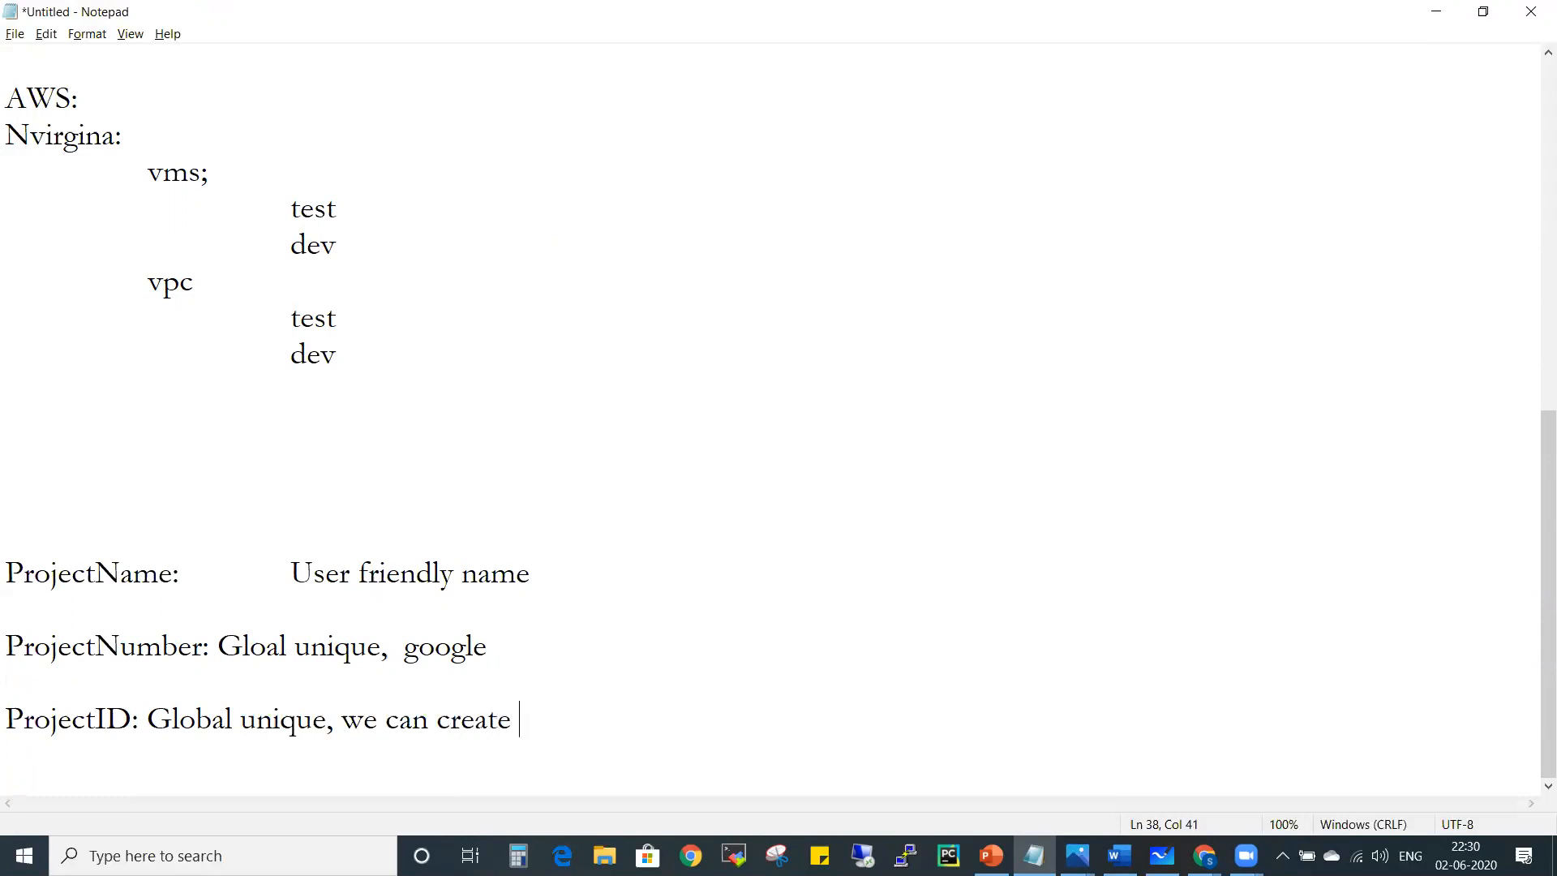
Step: Append the example ": devopwithcloud-test" to the ProjectName description
{"action": "left_click_drag", "start_coordinate": [600, 722], "coordinate": [282, 564]}
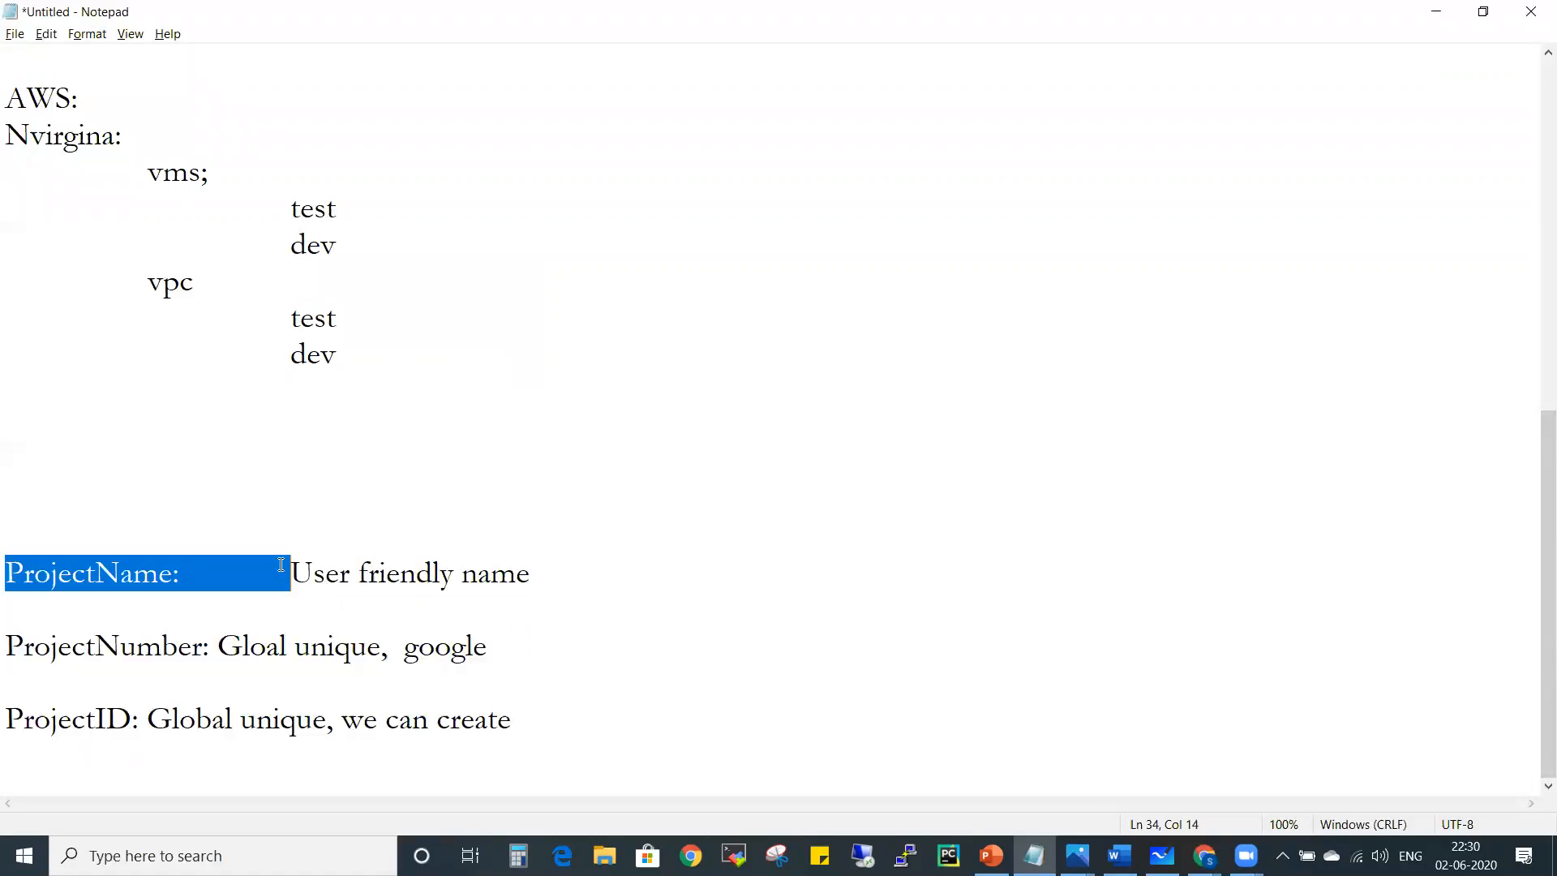
{"action": "left_click", "coordinate": [542, 574]}
{"action": "type", "text": ": devops"}
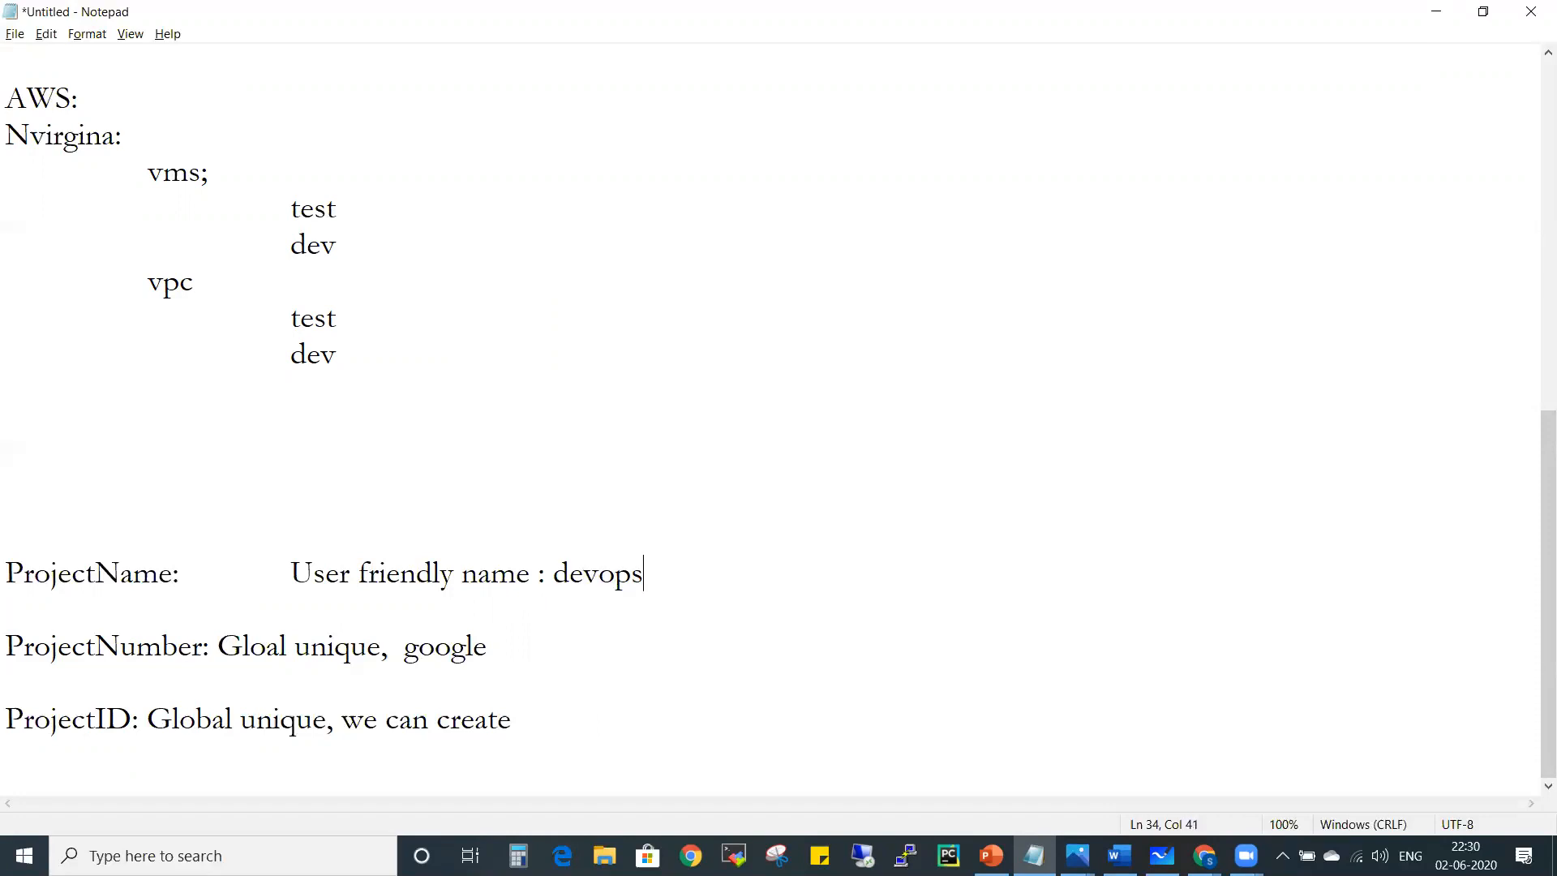
{"action": "key", "text": "BackSpace"}
{"action": "type", "text": "withclo"}
{"action": "type", "text": "ud-test"}
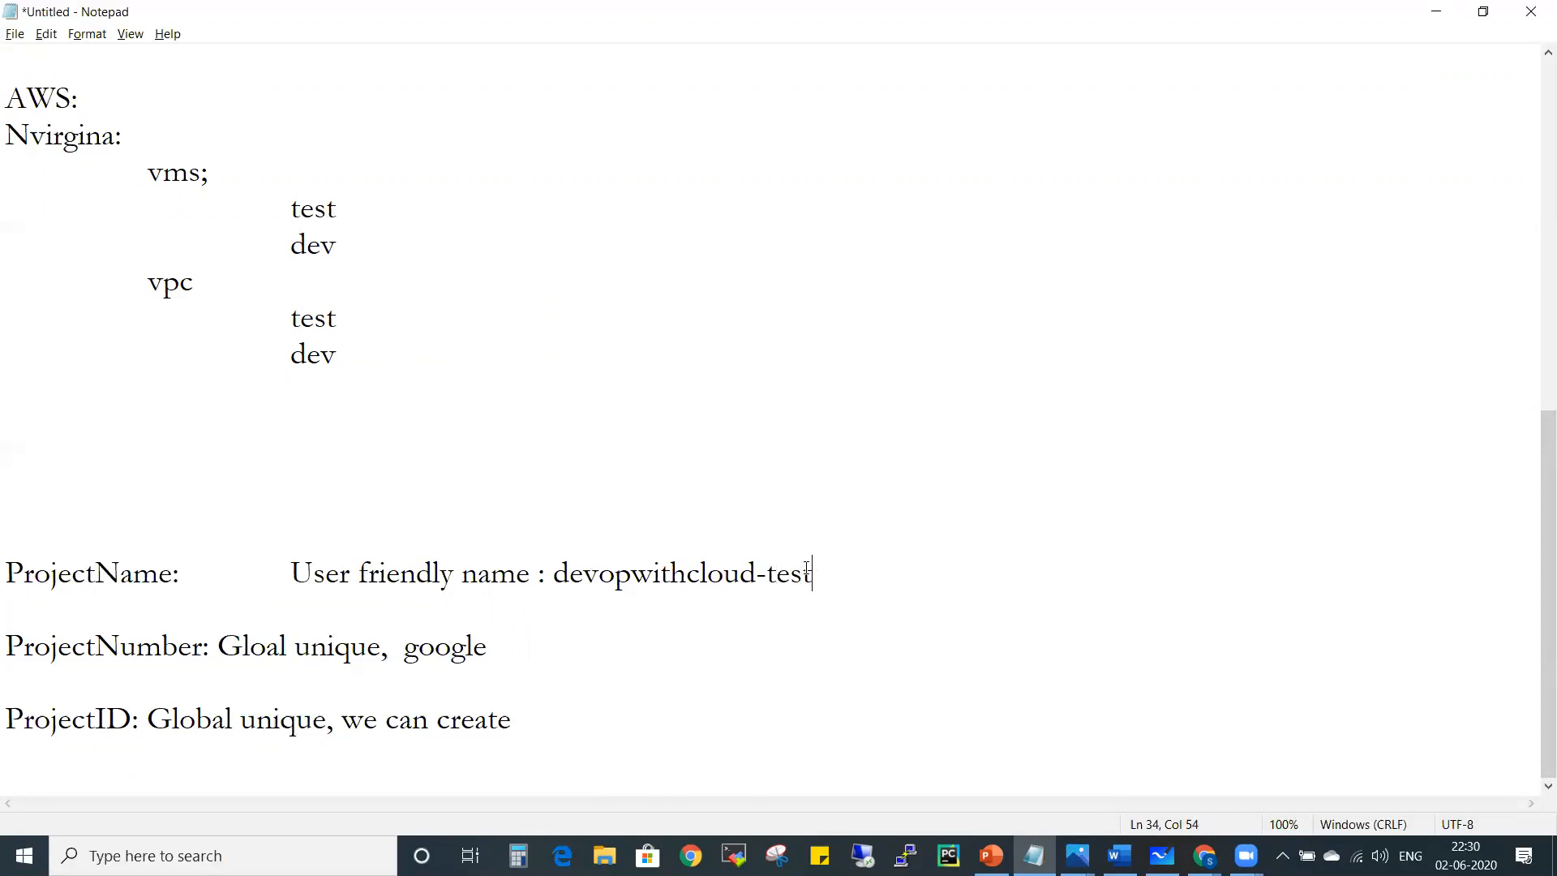
Step: Highlight the example project name and the ProjectNumber and ProjectID lines to compare the three identifiers
{"action": "left_click_drag", "start_coordinate": [817, 572], "coordinate": [574, 575]}
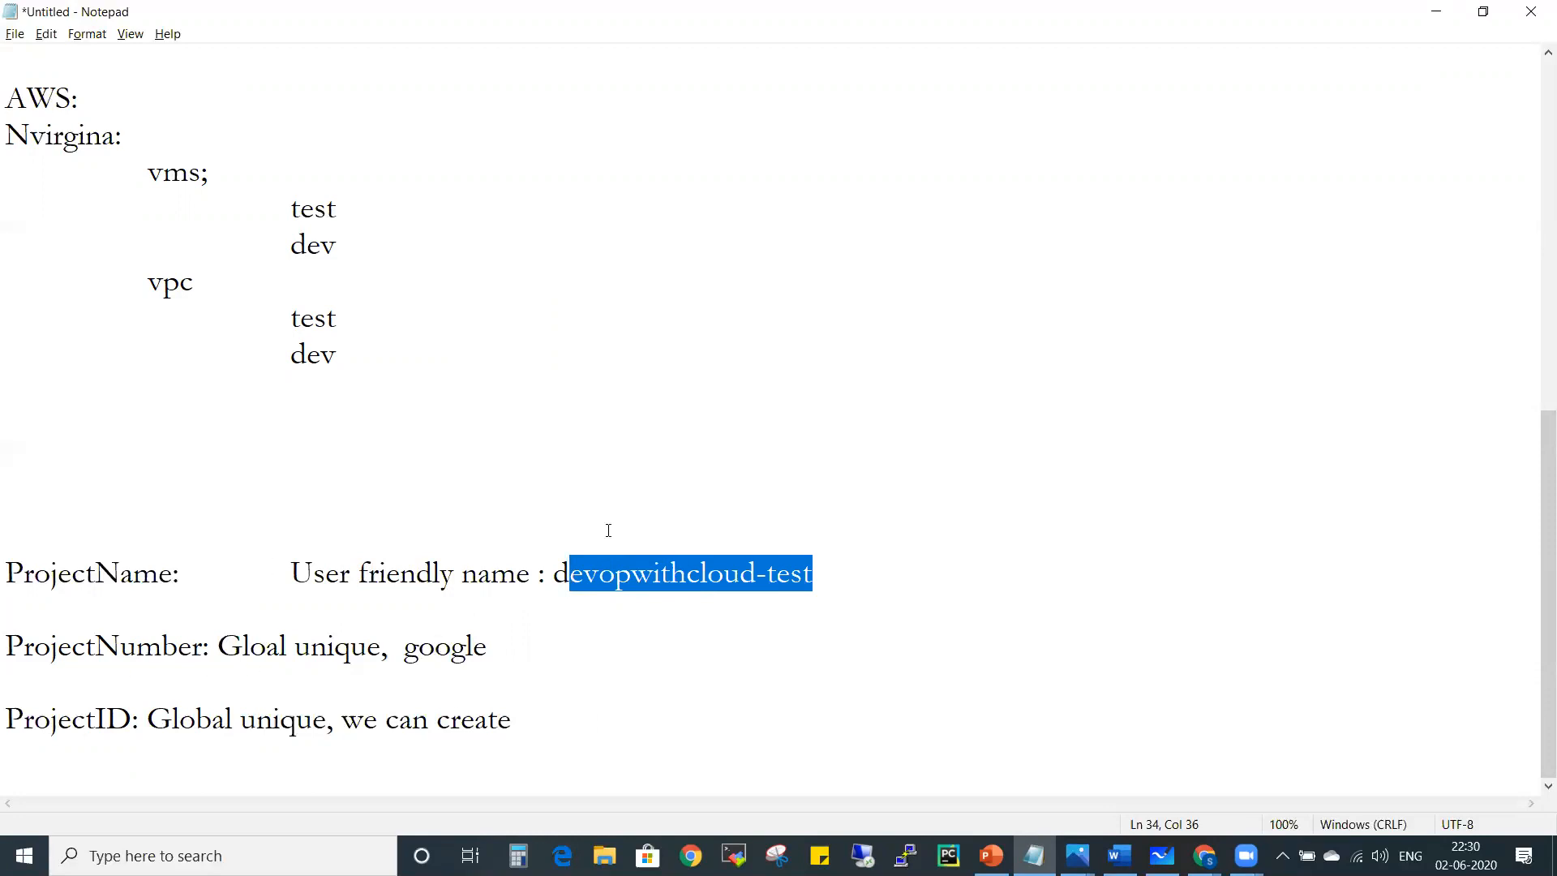
{"action": "left_click_drag", "start_coordinate": [8, 654], "coordinate": [488, 629]}
{"action": "left_click_drag", "start_coordinate": [8, 717], "coordinate": [333, 717]}
{"action": "left_click_drag", "start_coordinate": [8, 644], "coordinate": [218, 644]}
{"action": "left_click_drag", "start_coordinate": [8, 717], "coordinate": [132, 718]}
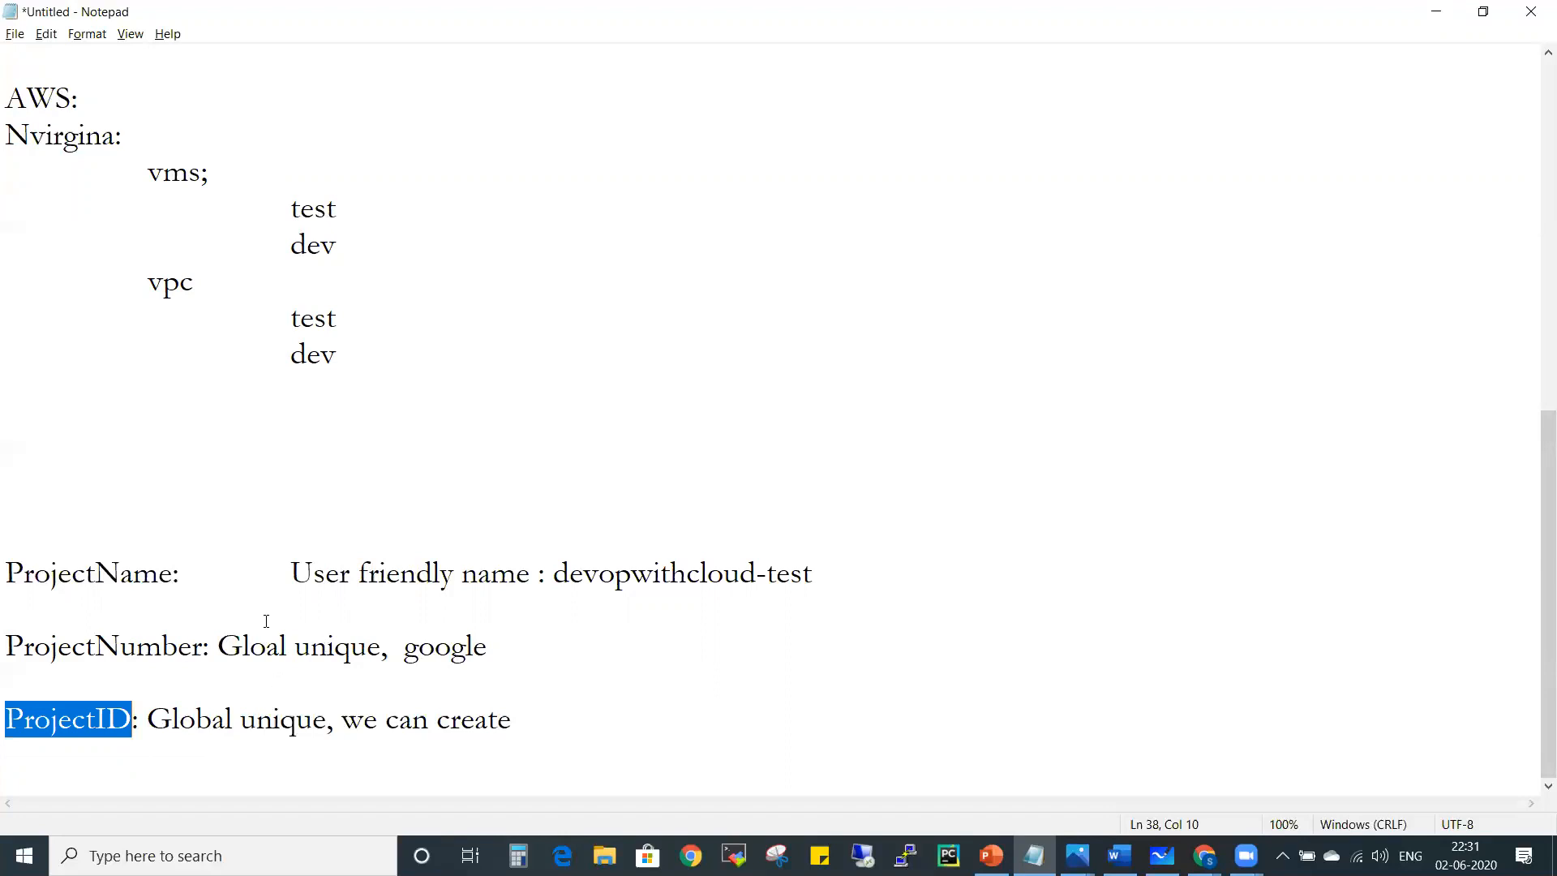
Step: Return to the New Project form in the Google Cloud console and change the project name to devopswithcloud-test
{"action": "key", "text": "alt+Tab"}
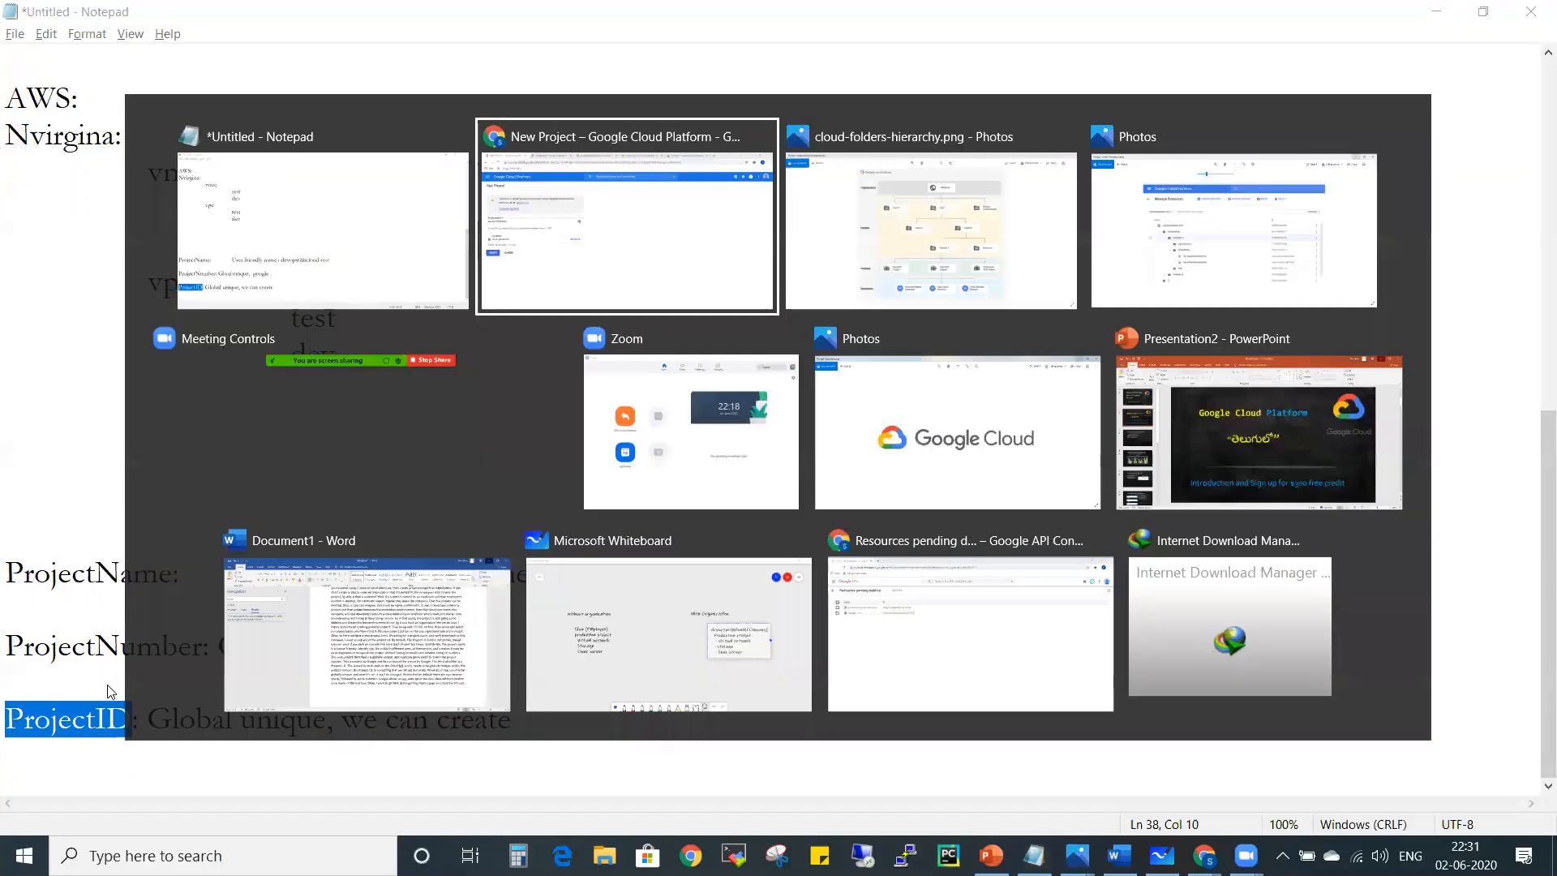
{"action": "left_click", "coordinate": [171, 368]}
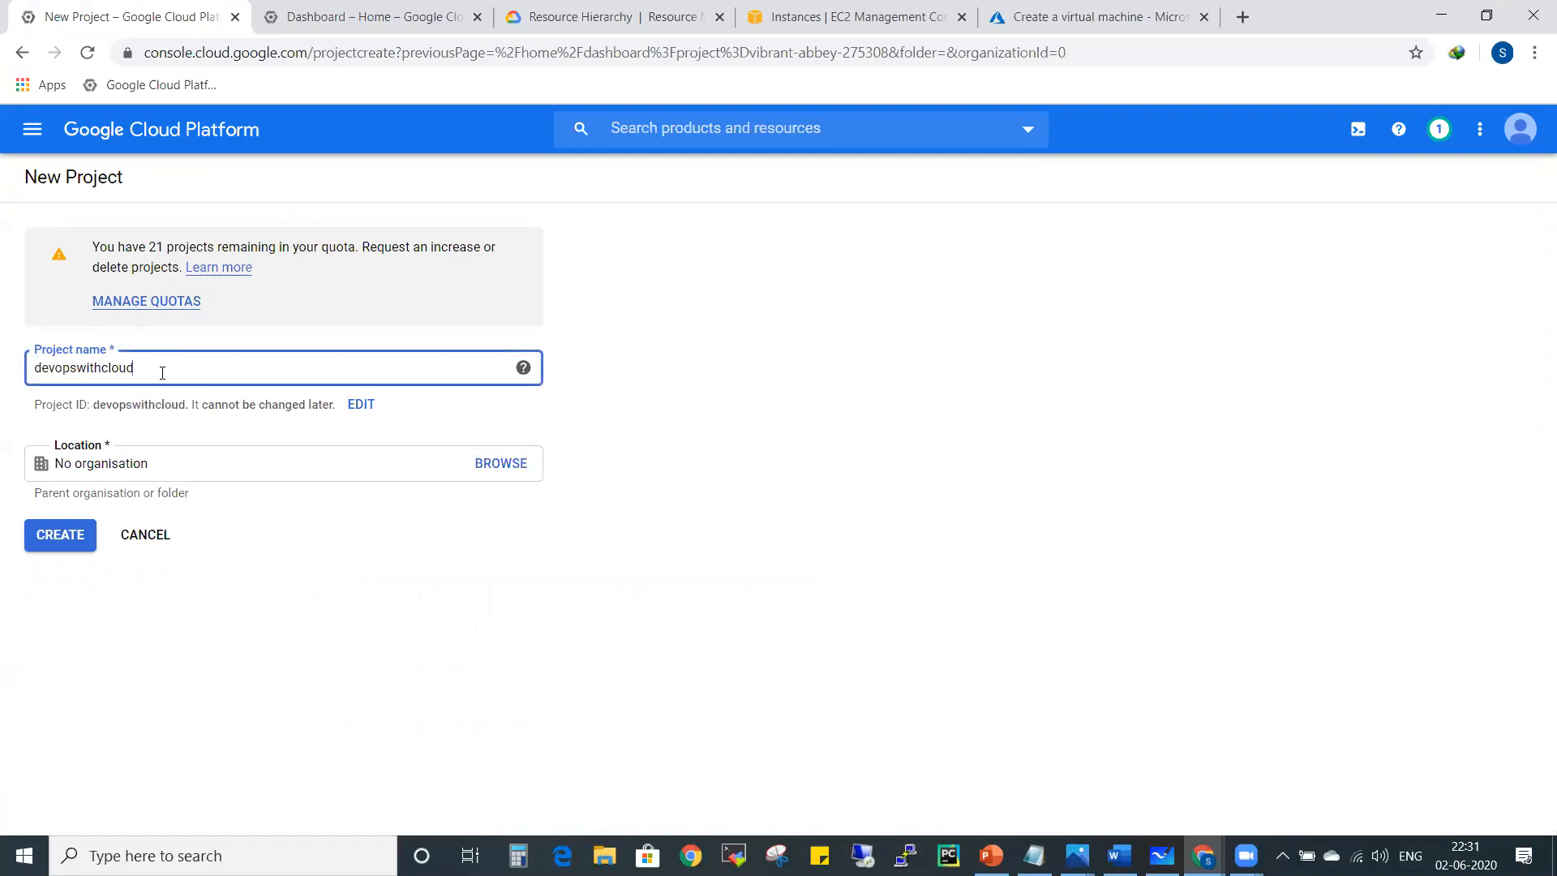
{"action": "type", "text": "-test"}
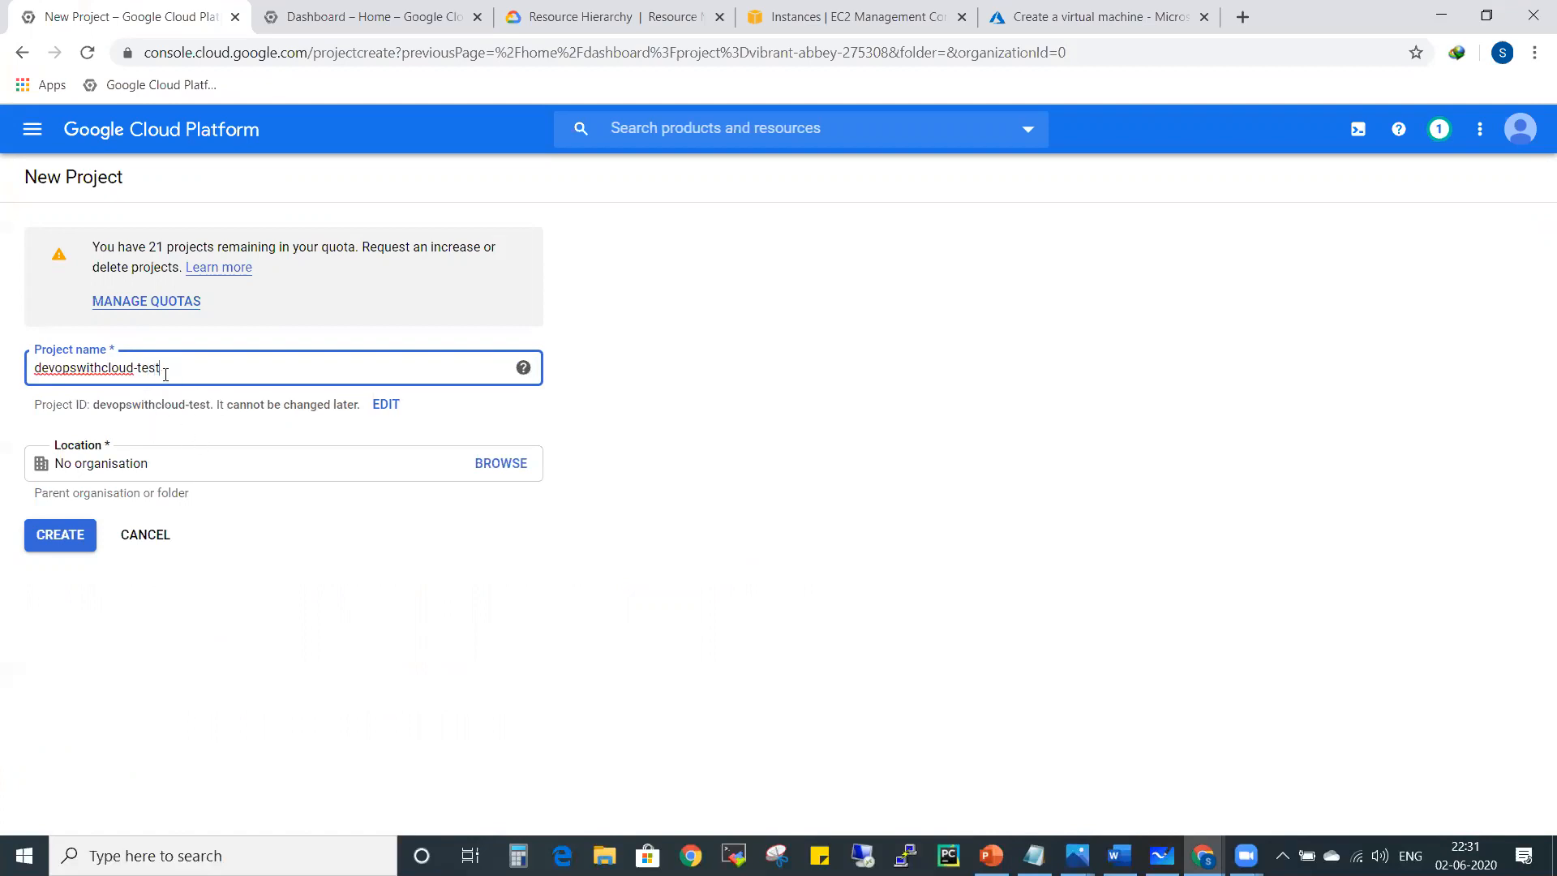
Step: Shorten the project name to devops
{"action": "key", "text": "BackSpace"}
{"action": "key", "text": "BackSpace"}
{"action": "key", "text": "BackSpace"}
{"action": "key", "text": "BackSpace"}
{"action": "key", "text": "BackSpace"}
{"action": "key", "text": "BackSpace"}
{"action": "key", "text": "BackSpace"}
{"action": "key", "text": "BackSpace"}
{"action": "key", "text": "BackSpace"}
{"action": "key", "text": "BackSpace"}
{"action": "key", "text": "BackSpace"}
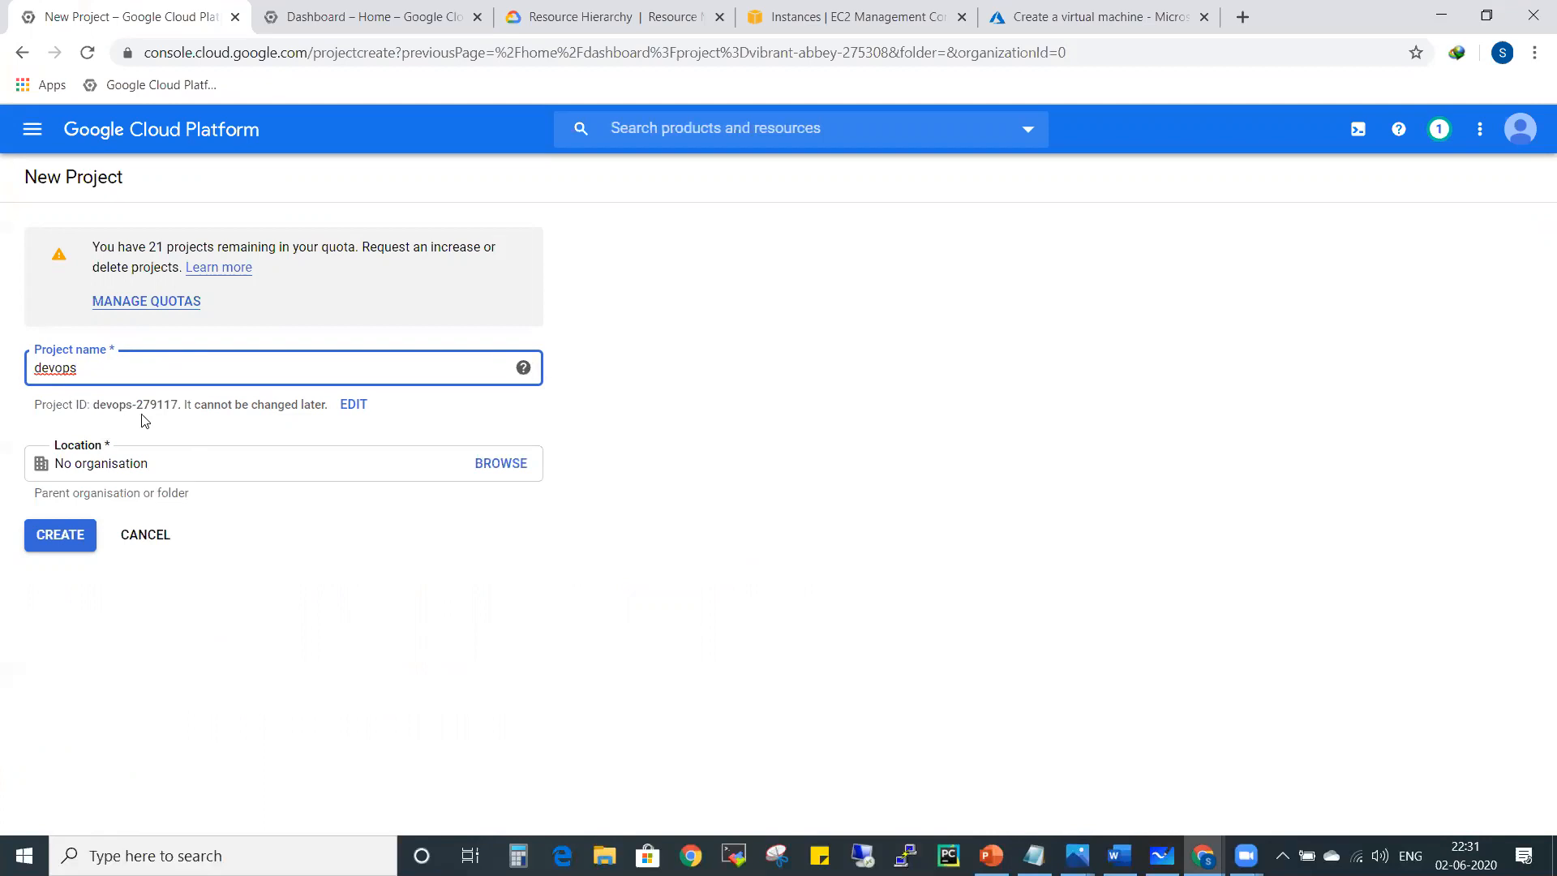
Step: Compare the project name with the generated project ID by highlighting them in the form
{"action": "left_click_drag", "start_coordinate": [180, 407], "coordinate": [14, 366]}
{"action": "left_click", "coordinate": [89, 376]}
{"action": "left_click_drag", "start_coordinate": [91, 401], "coordinate": [179, 404]}
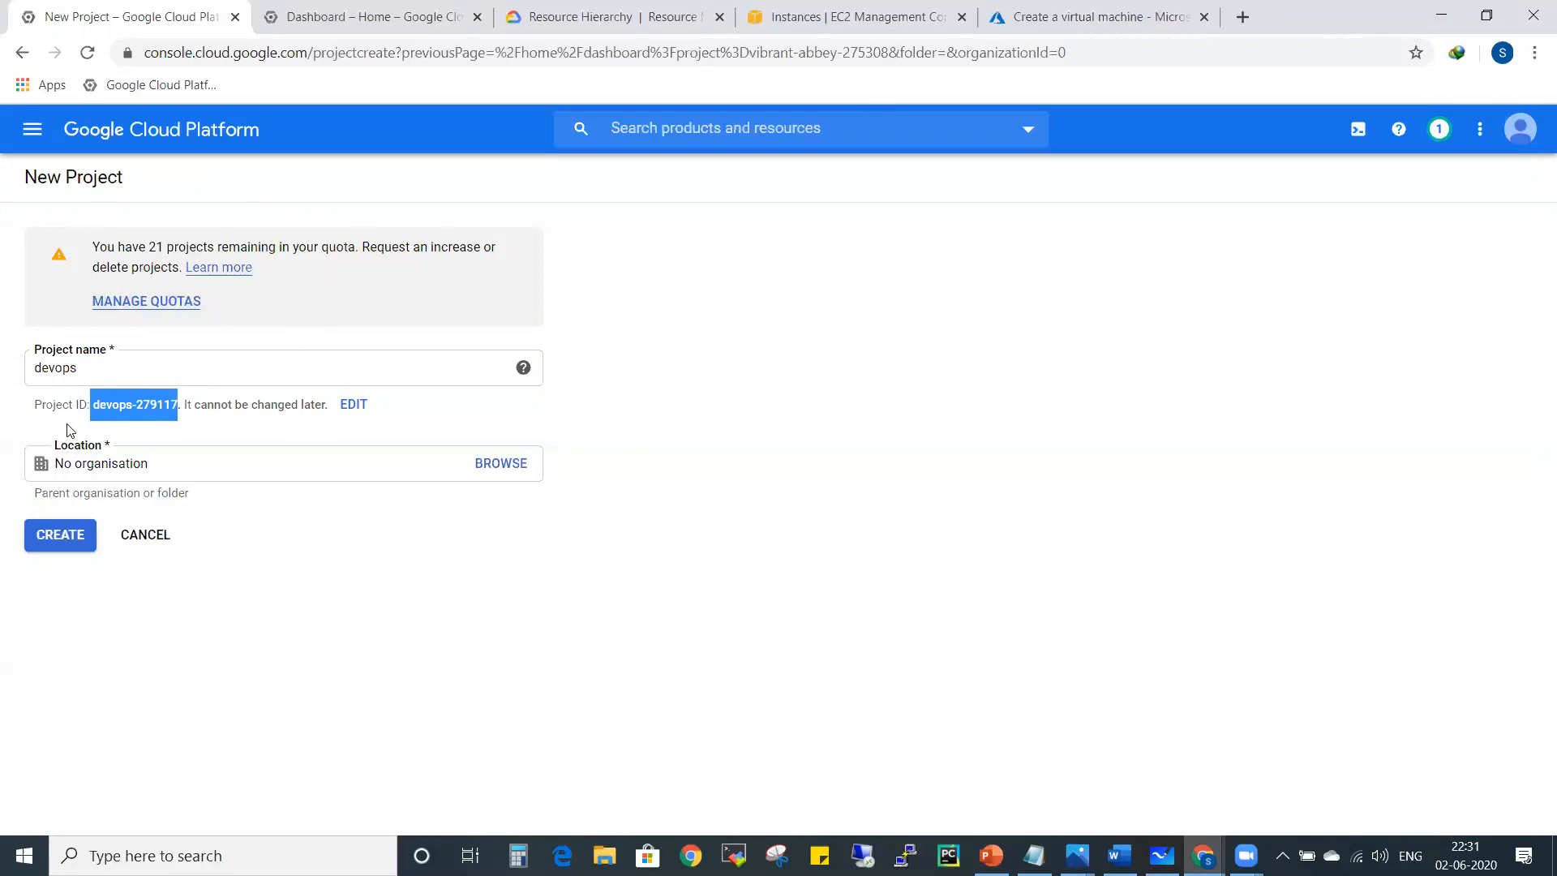
{"action": "left_click", "coordinate": [133, 367]}
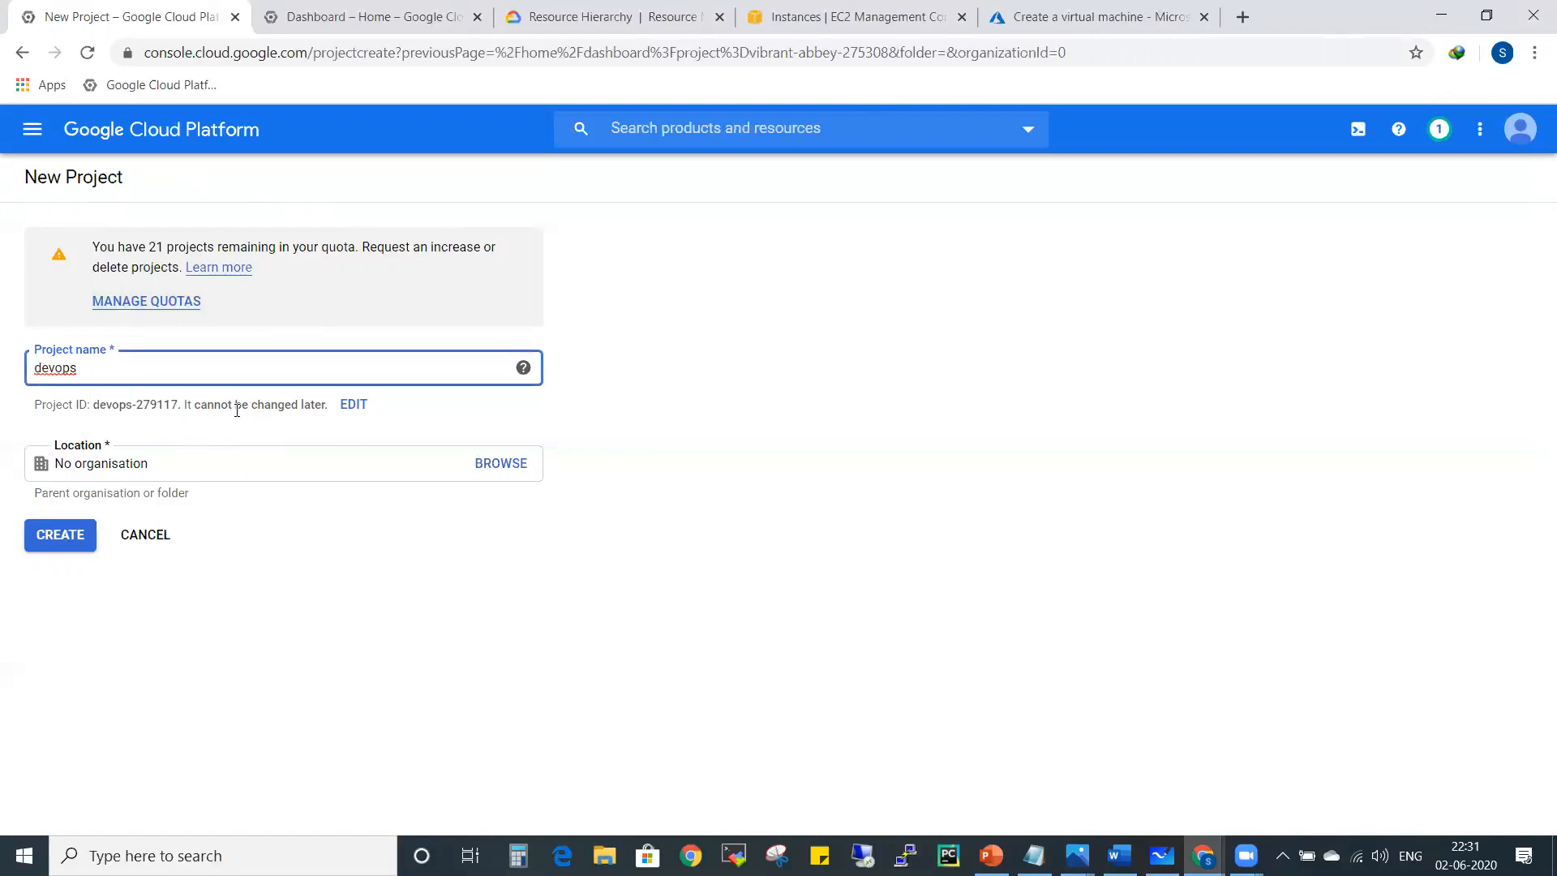
Step: Make the project ID editable and extend the project name to devopswithcloud
{"action": "left_click", "coordinate": [354, 404]}
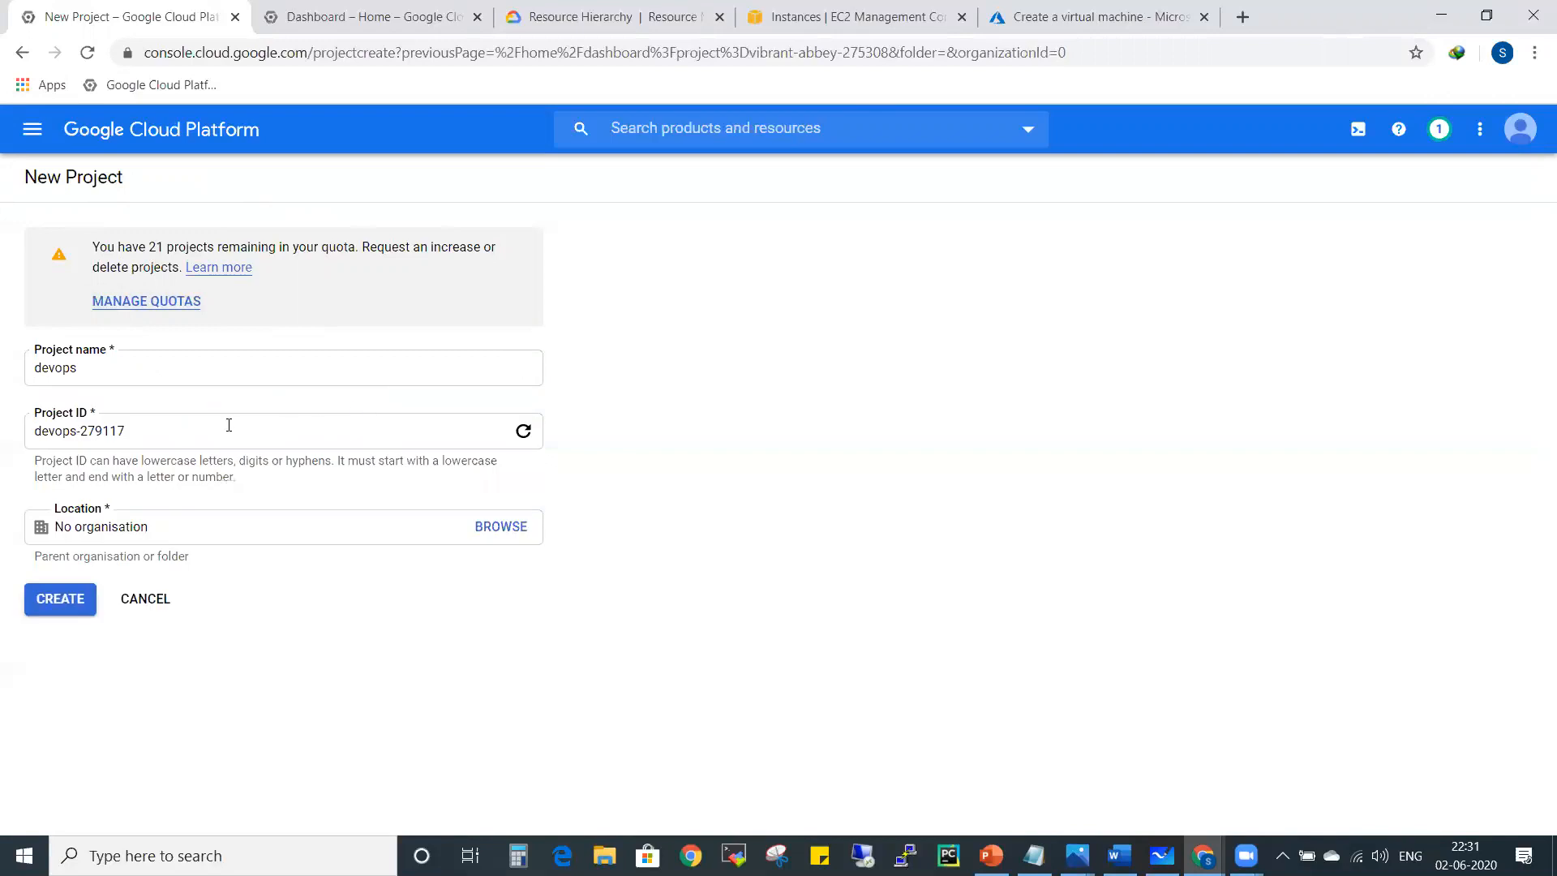
{"action": "left_click", "coordinate": [152, 369]}
{"action": "type", "text": "withcloud"}
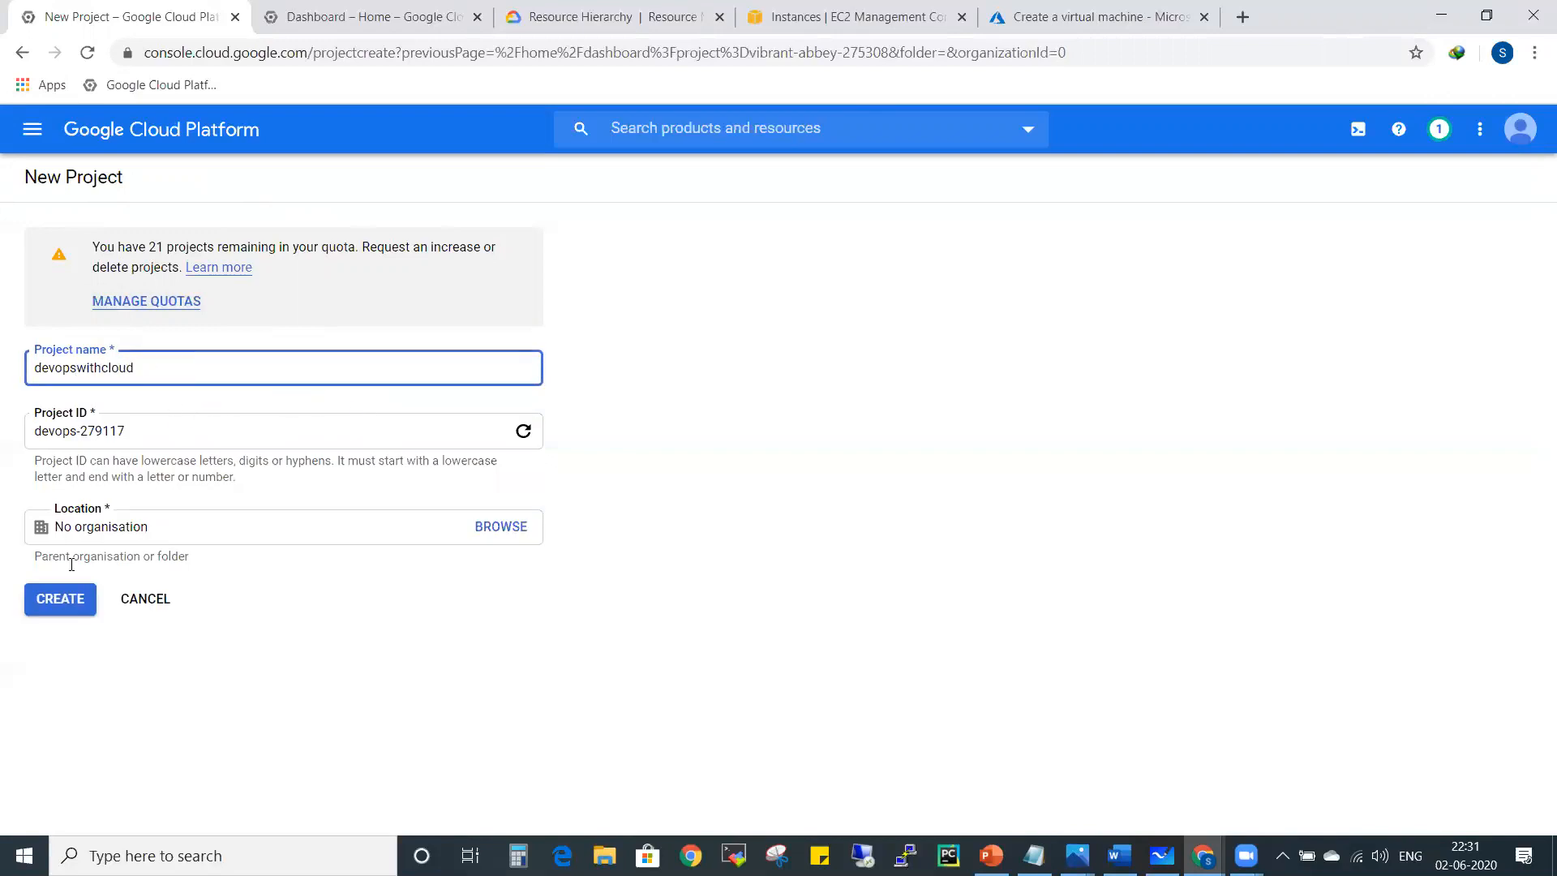
Step: Generate alternative project IDs, then replace the ID with devopswithcloud
{"action": "left_click", "coordinate": [655, 484]}
{"action": "triple_click", "coordinate": [113, 429]}
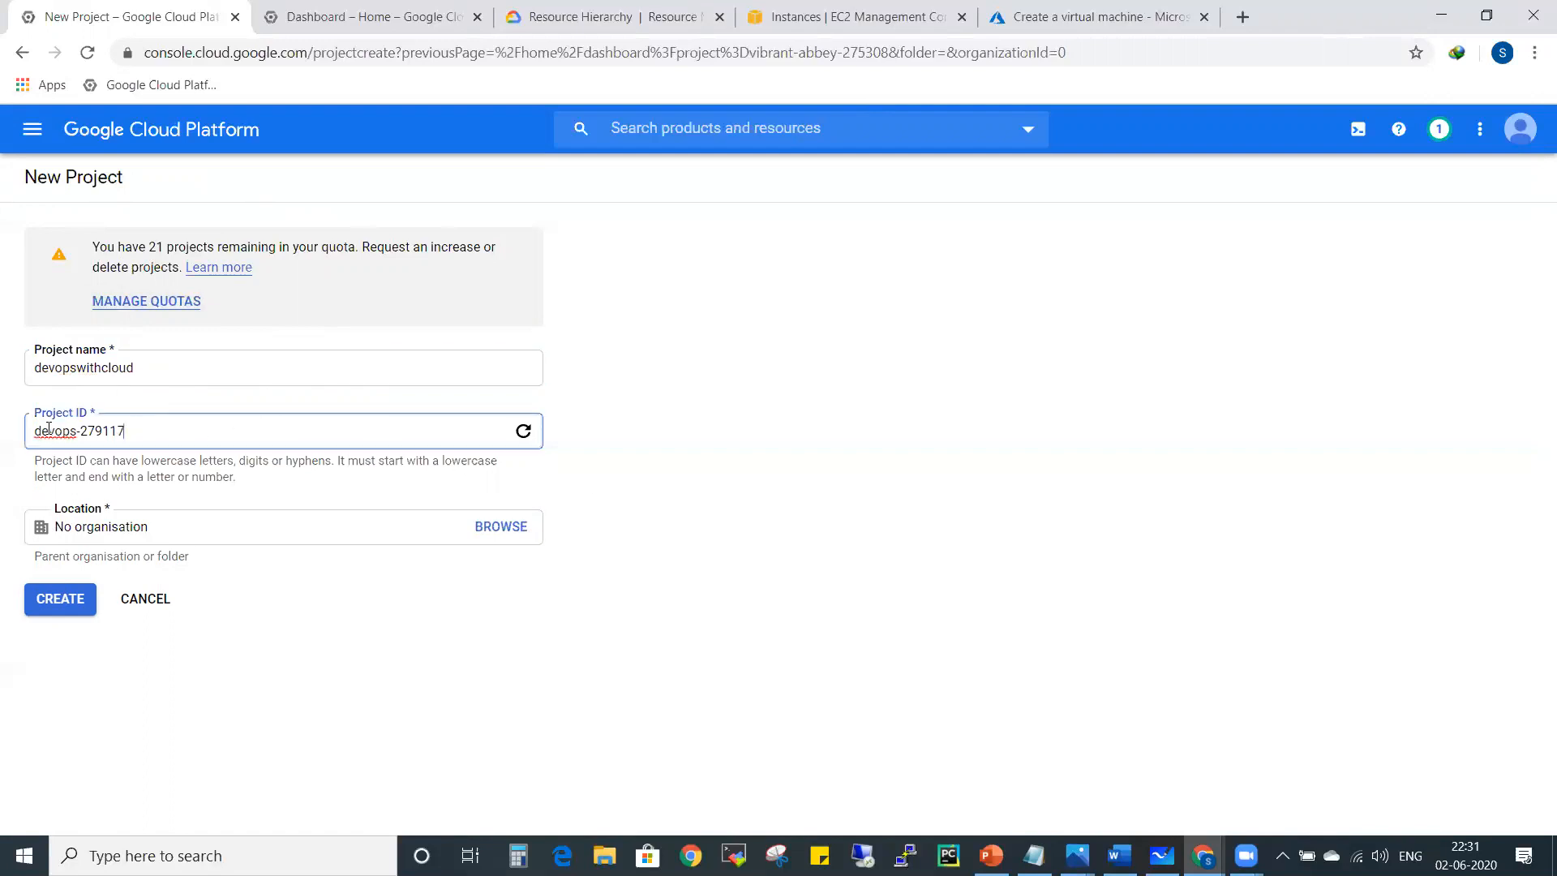
{"action": "left_click", "coordinate": [529, 434]}
{"action": "left_click", "coordinate": [194, 432]}
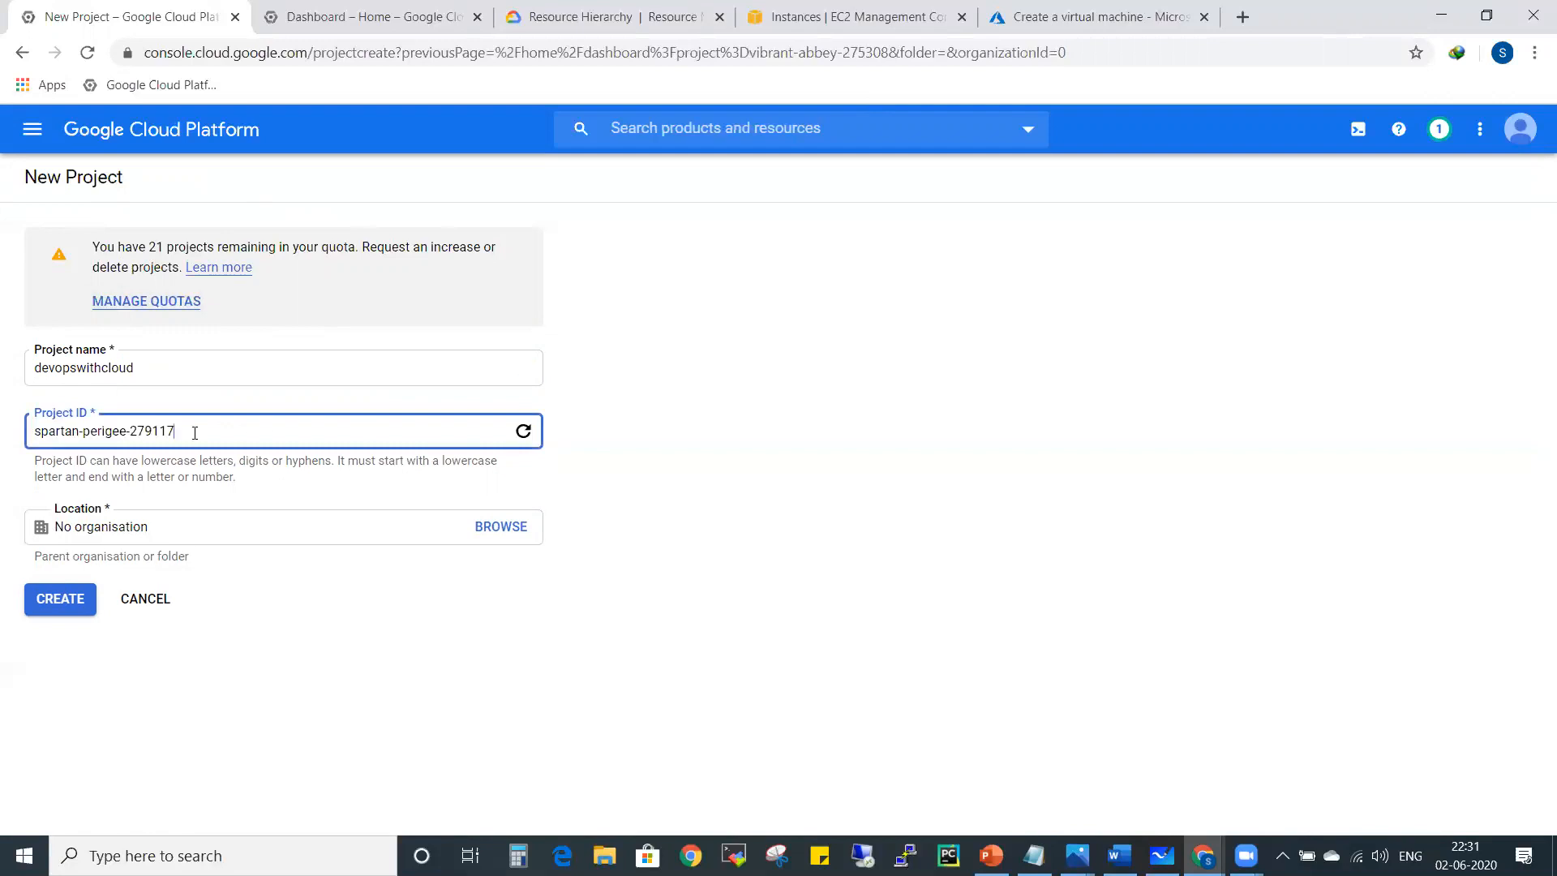
{"action": "left_click", "coordinate": [523, 430]}
{"action": "left_click_drag", "start_coordinate": [297, 428], "coordinate": [3, 444]}
{"action": "type", "text": "devopswith"}
{"action": "left_click", "coordinate": [629, 412]}
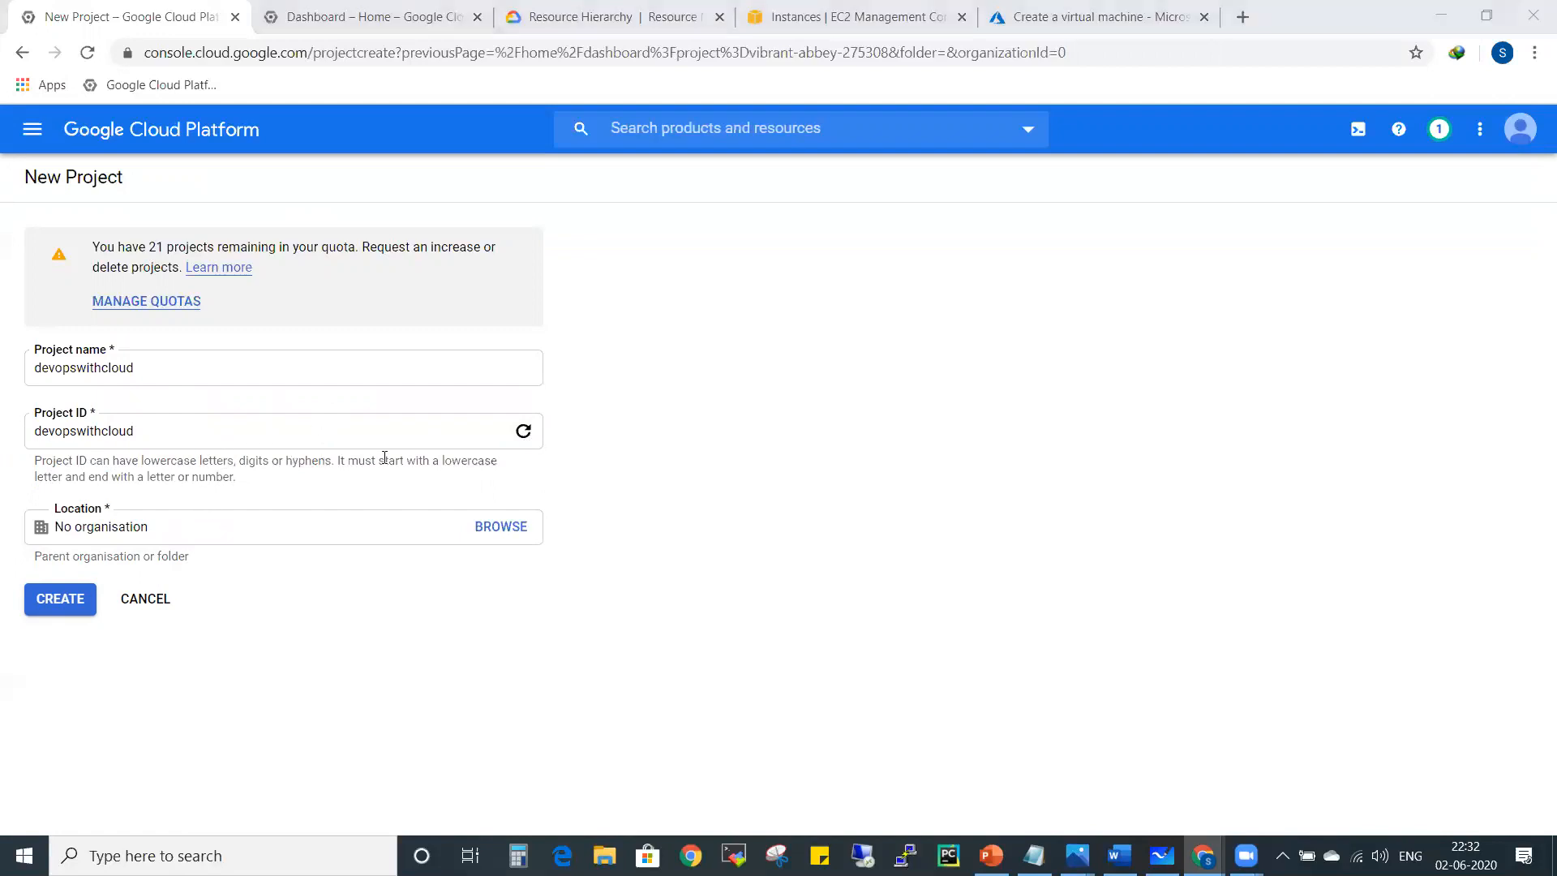
Step: Review the project identifier notes in Notepad, then return to Chrome and search the Resource Hierarchy documentation for "organi"
{"action": "key", "text": "alt+Tab"}
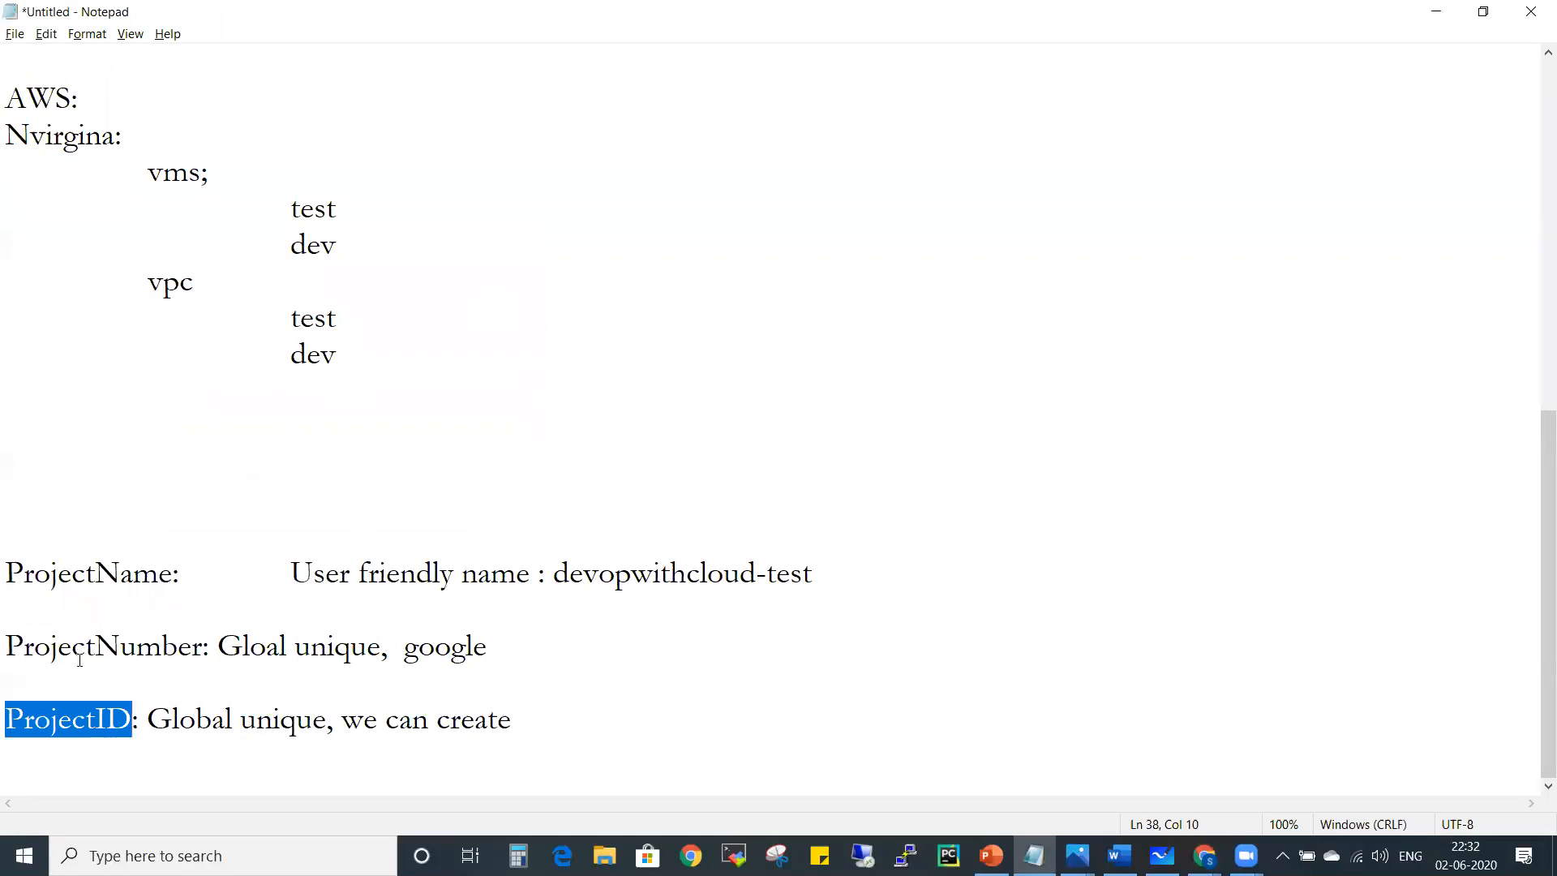
{"action": "key", "text": "alt+Tab"}
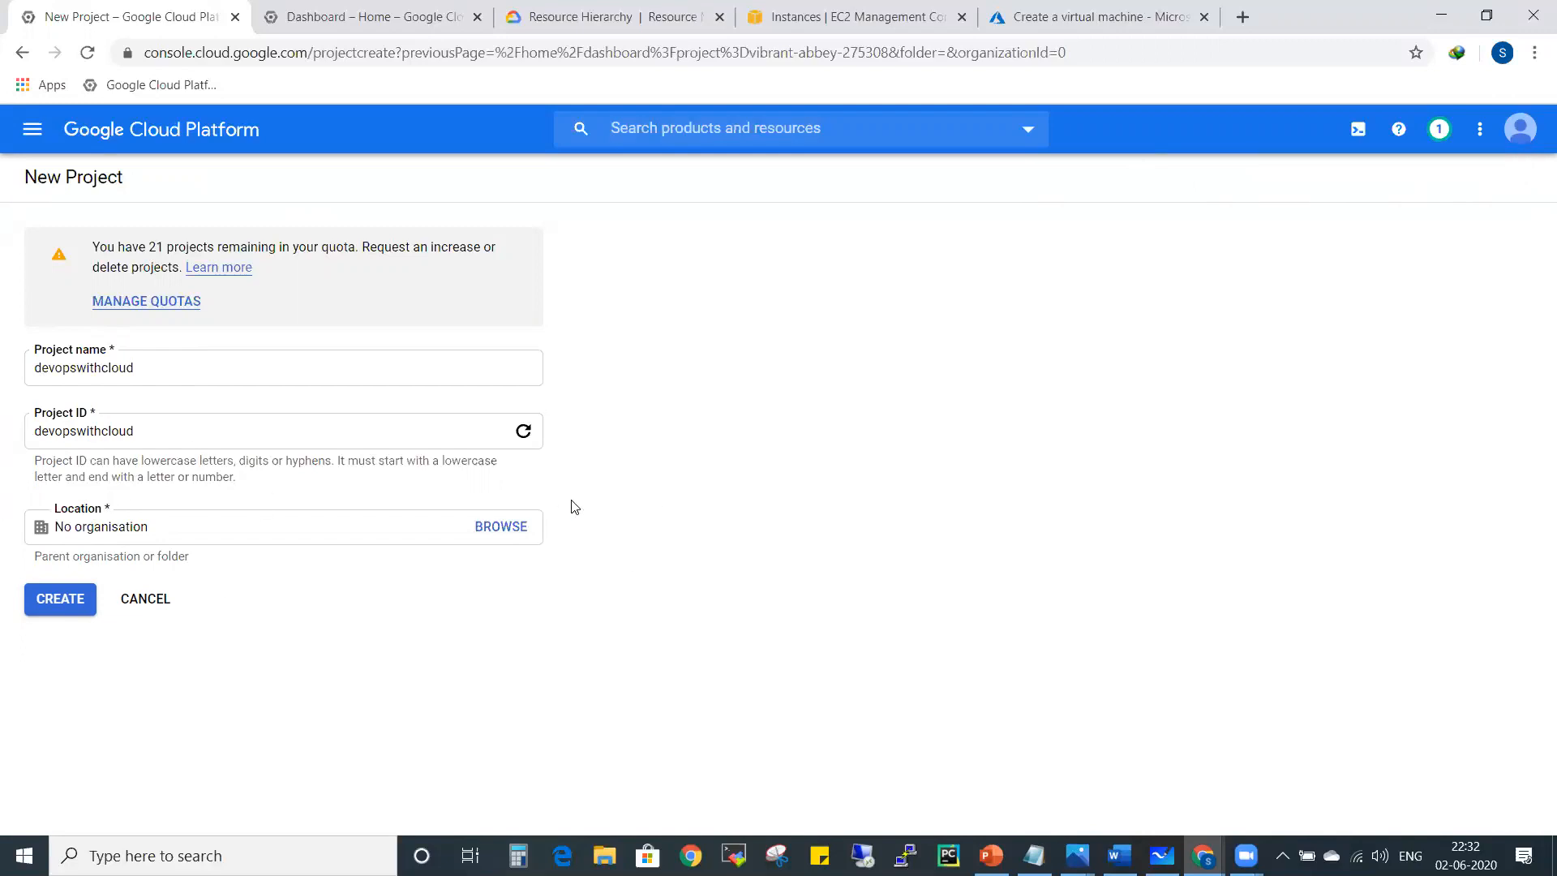
{"action": "left_click", "coordinate": [602, 24]}
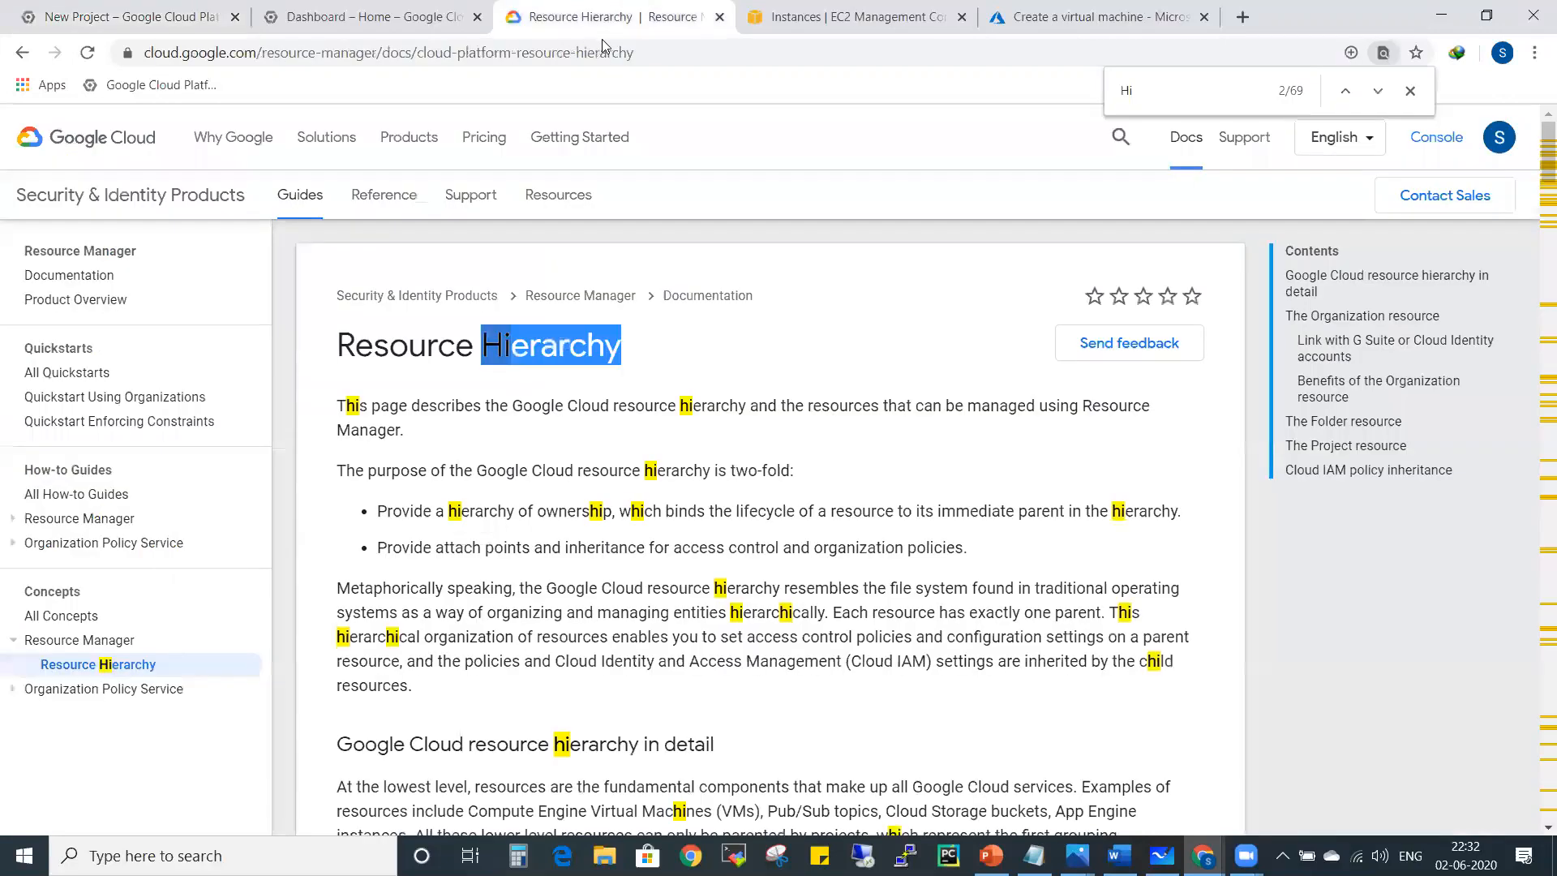
{"action": "key", "text": "ctrl+f"}
{"action": "type", "text": "organi"}
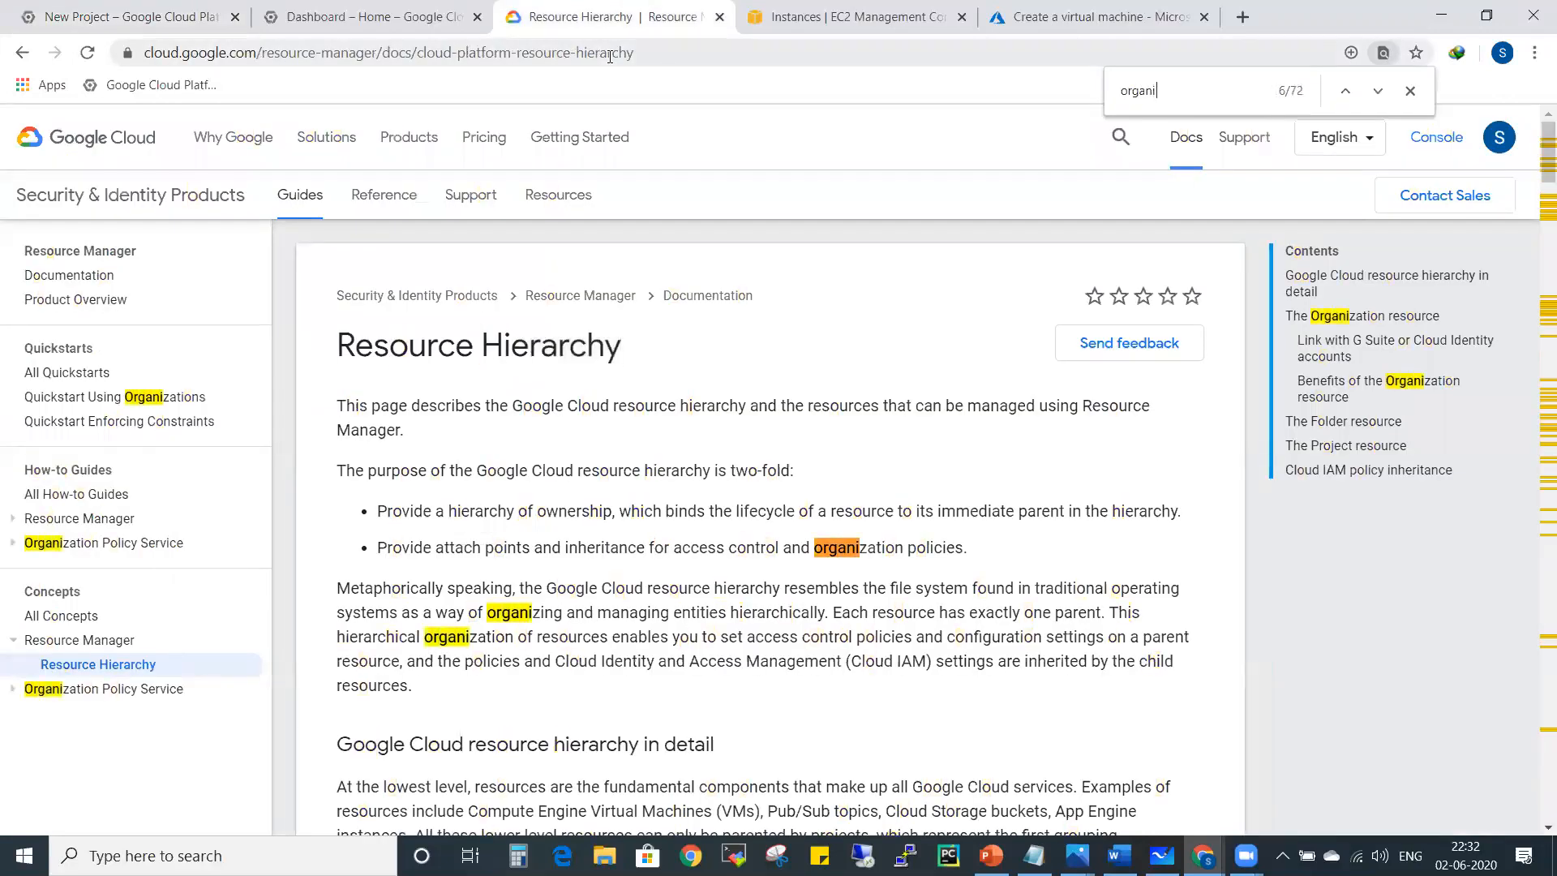
{"action": "key", "text": "Return"}
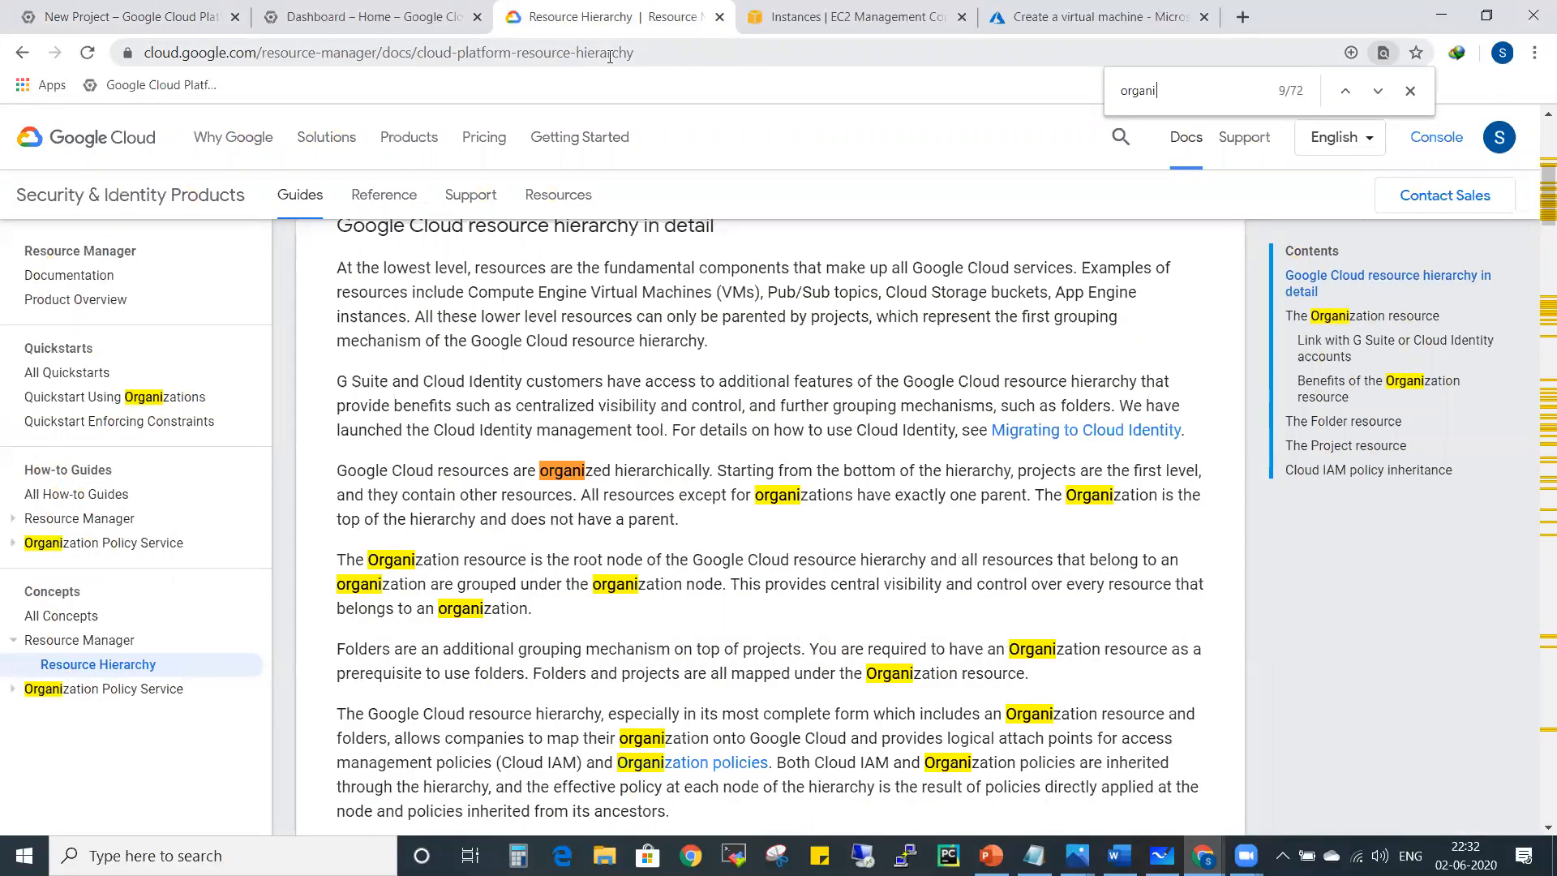
Step: Search the Resource Hierarchy page for "cloud ide" and highlight the phrase about G Suite and Cloud Identity customers
{"action": "key", "text": "Return"}
{"action": "key", "text": "ctrl+f"}
{"action": "type", "text": "cloud ide"}
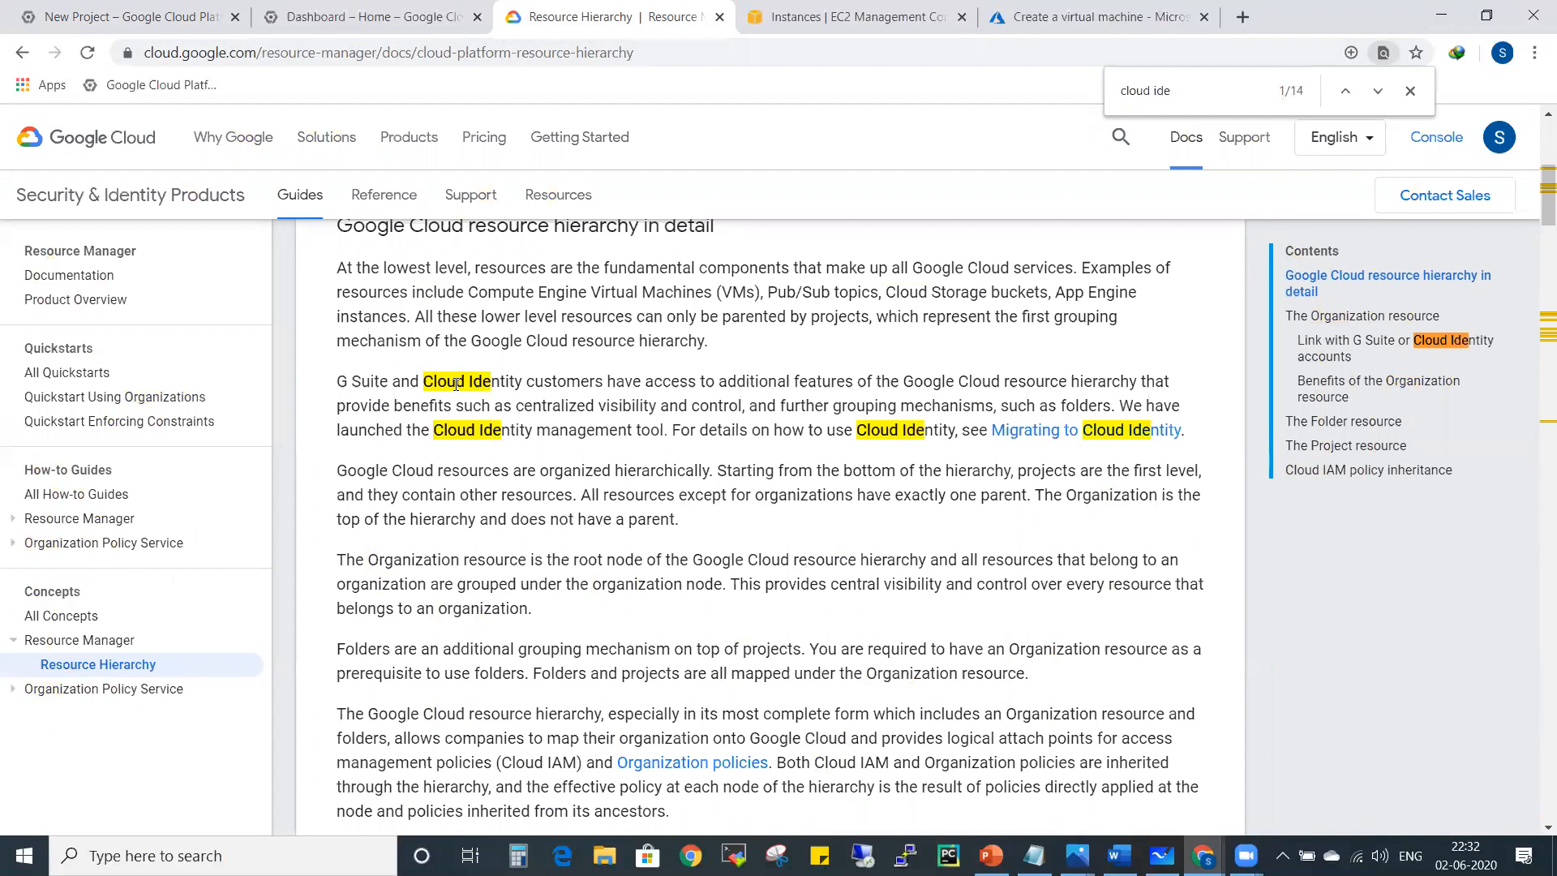
{"action": "scroll", "coordinate": [456, 384], "scroll_direction": "up", "scroll_amount": 1}
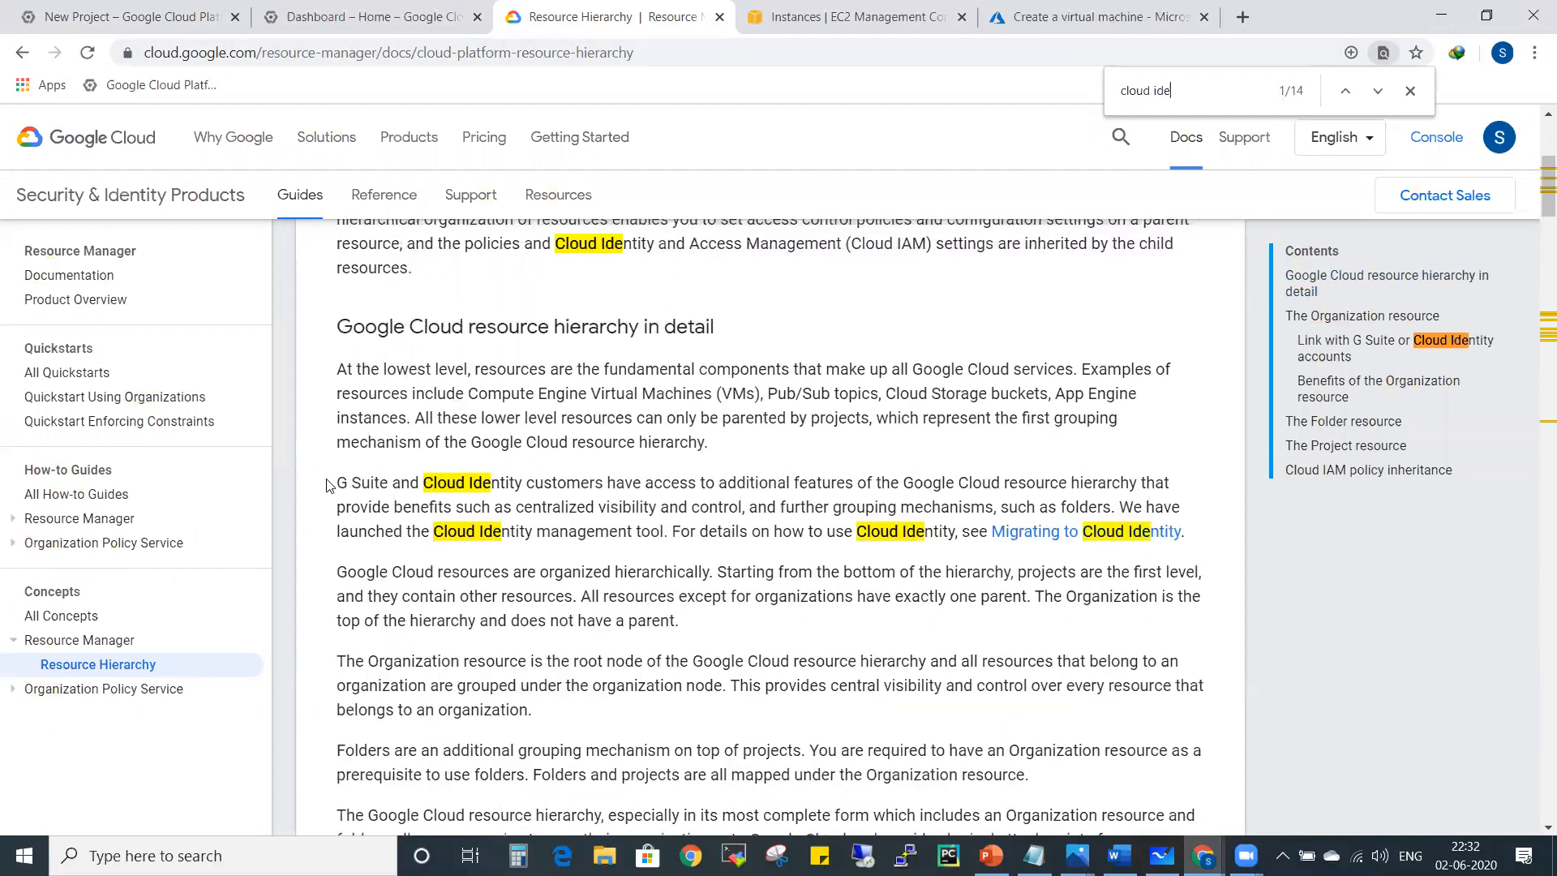
{"action": "left_click_drag", "start_coordinate": [331, 483], "coordinate": [537, 480]}
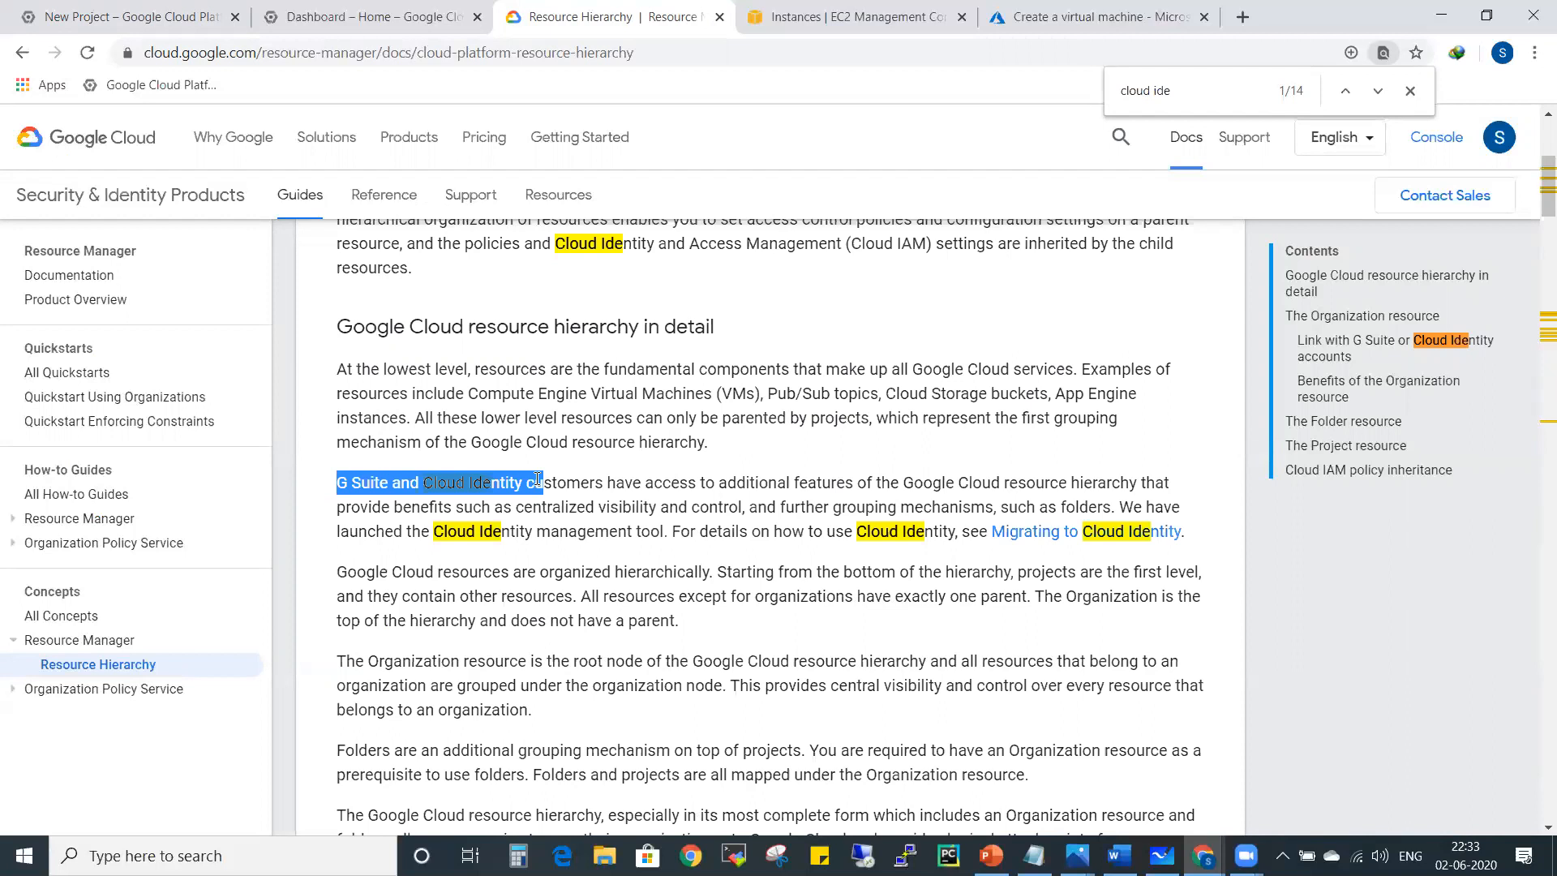
Step: Create the devopswithcloud project with No organisation as its location and return to the console home page
{"action": "left_click", "coordinate": [184, 28]}
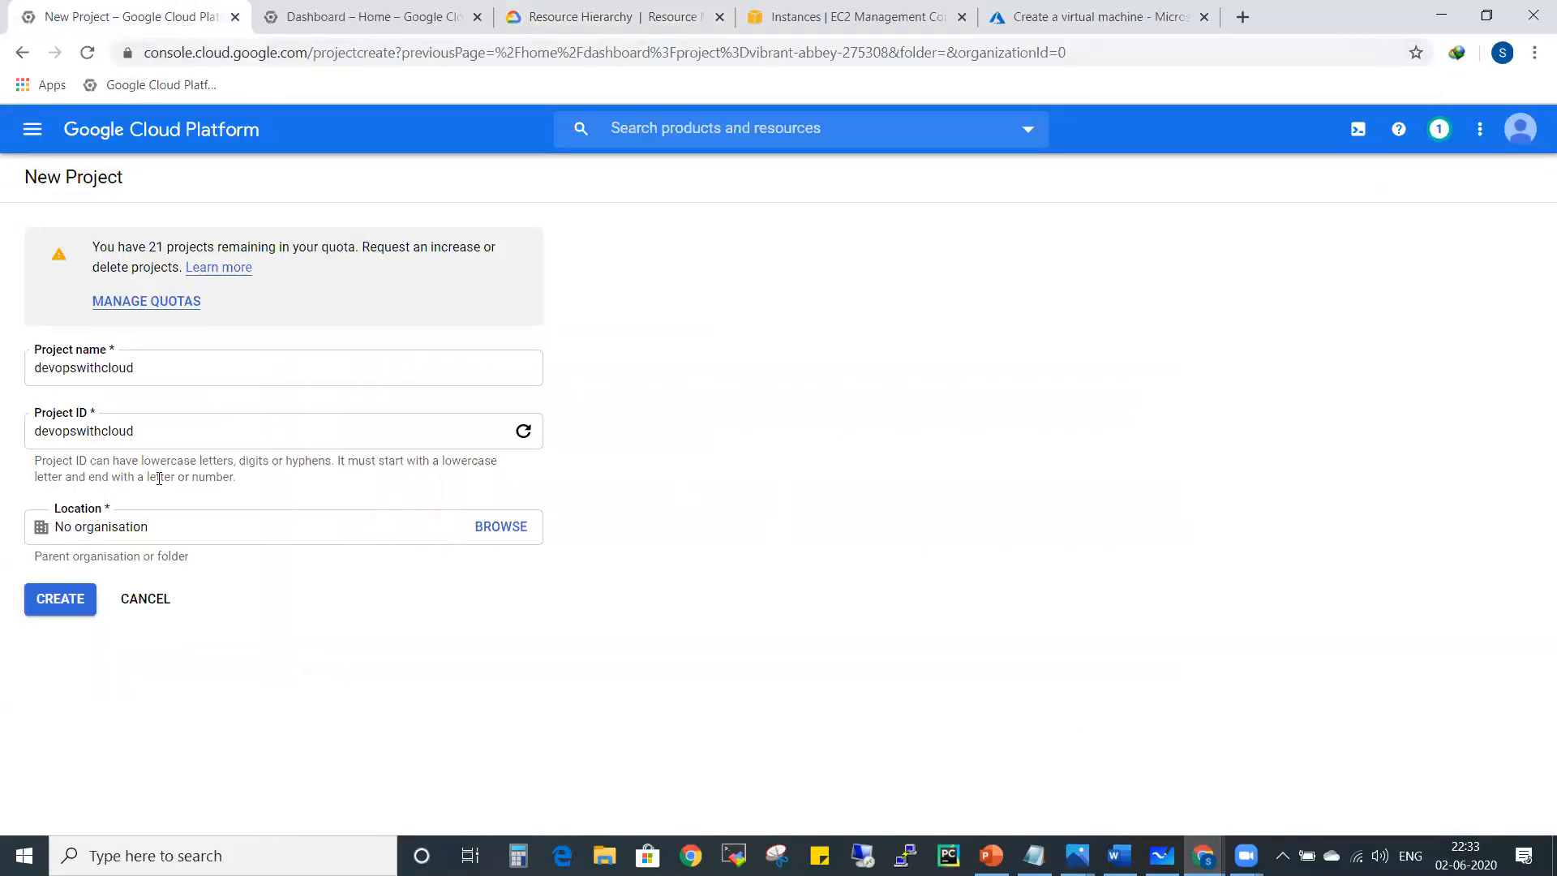
{"action": "left_click", "coordinate": [61, 599]}
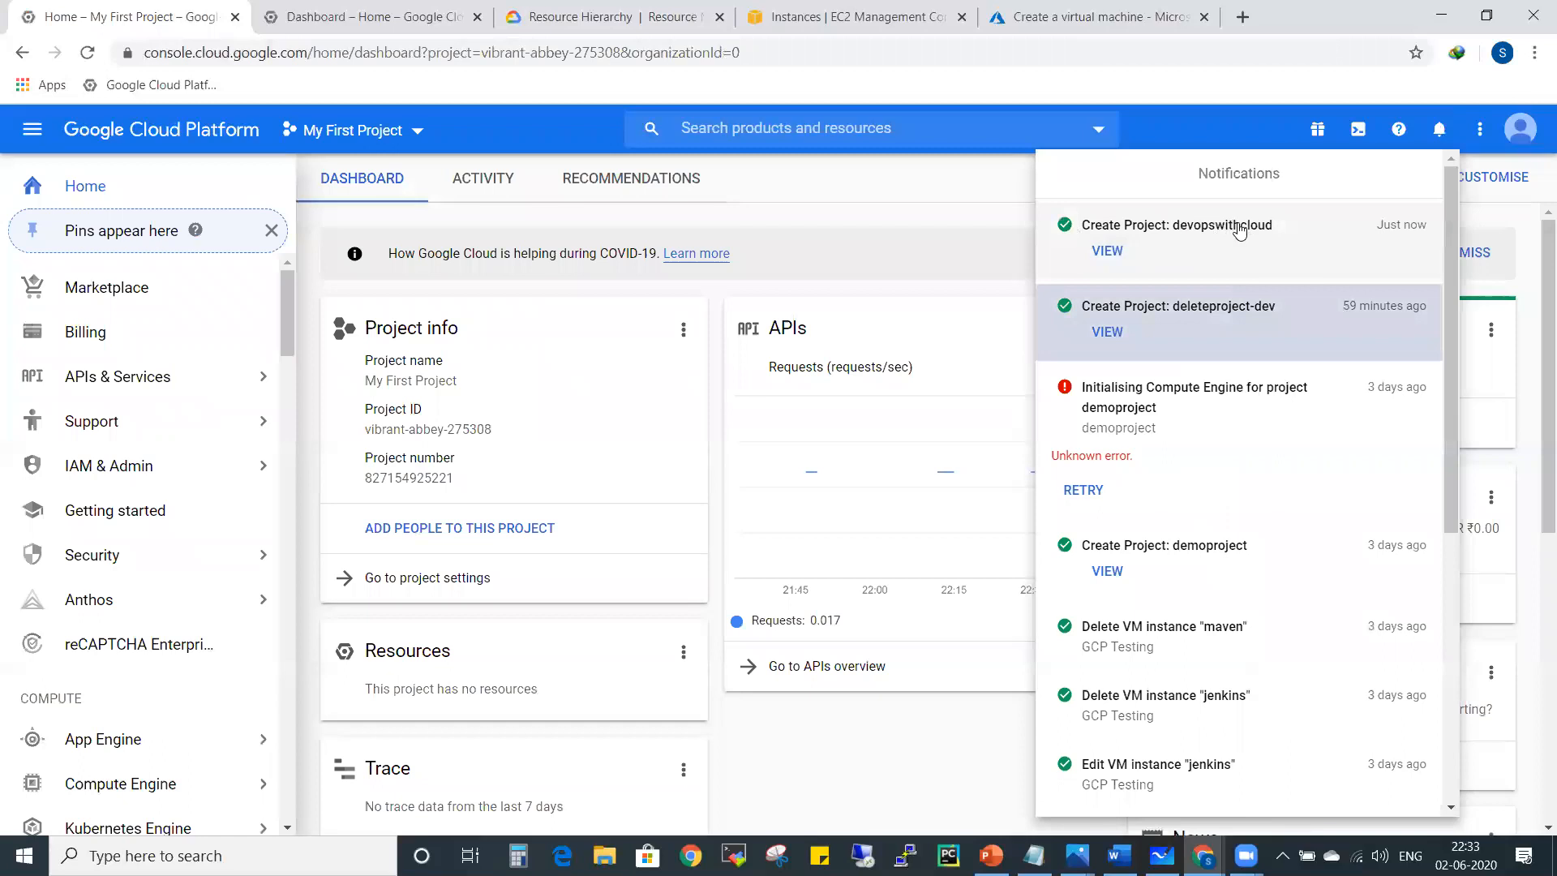
{"action": "left_click", "coordinate": [204, 131]}
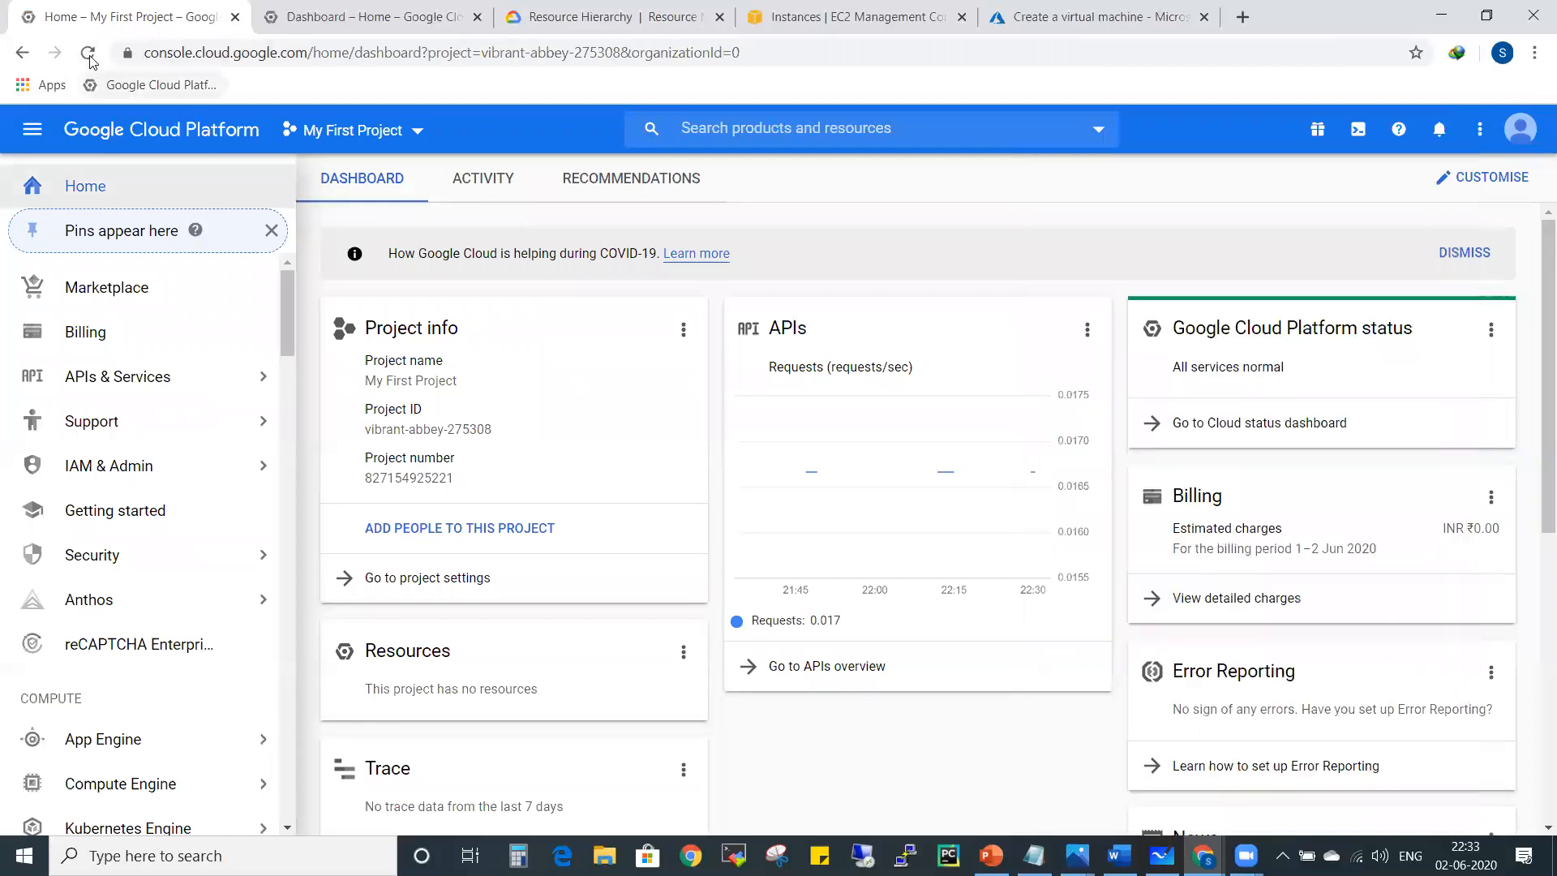
Step: Switch the console from My First Project to the devopswithcloud project
{"action": "left_click", "coordinate": [344, 131]}
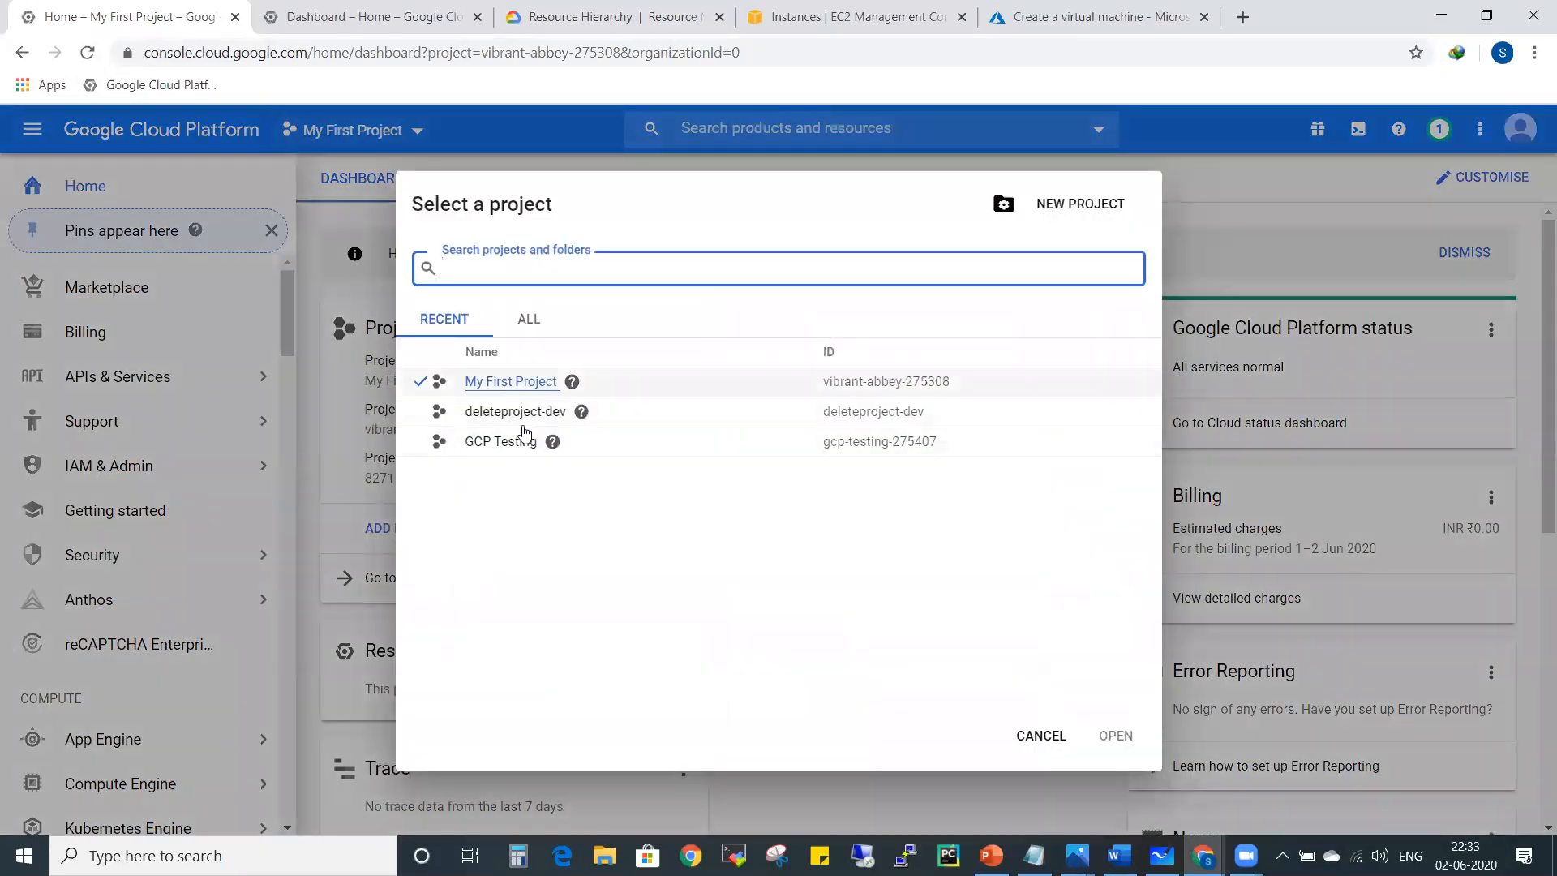
{"action": "left_click", "coordinate": [529, 316]}
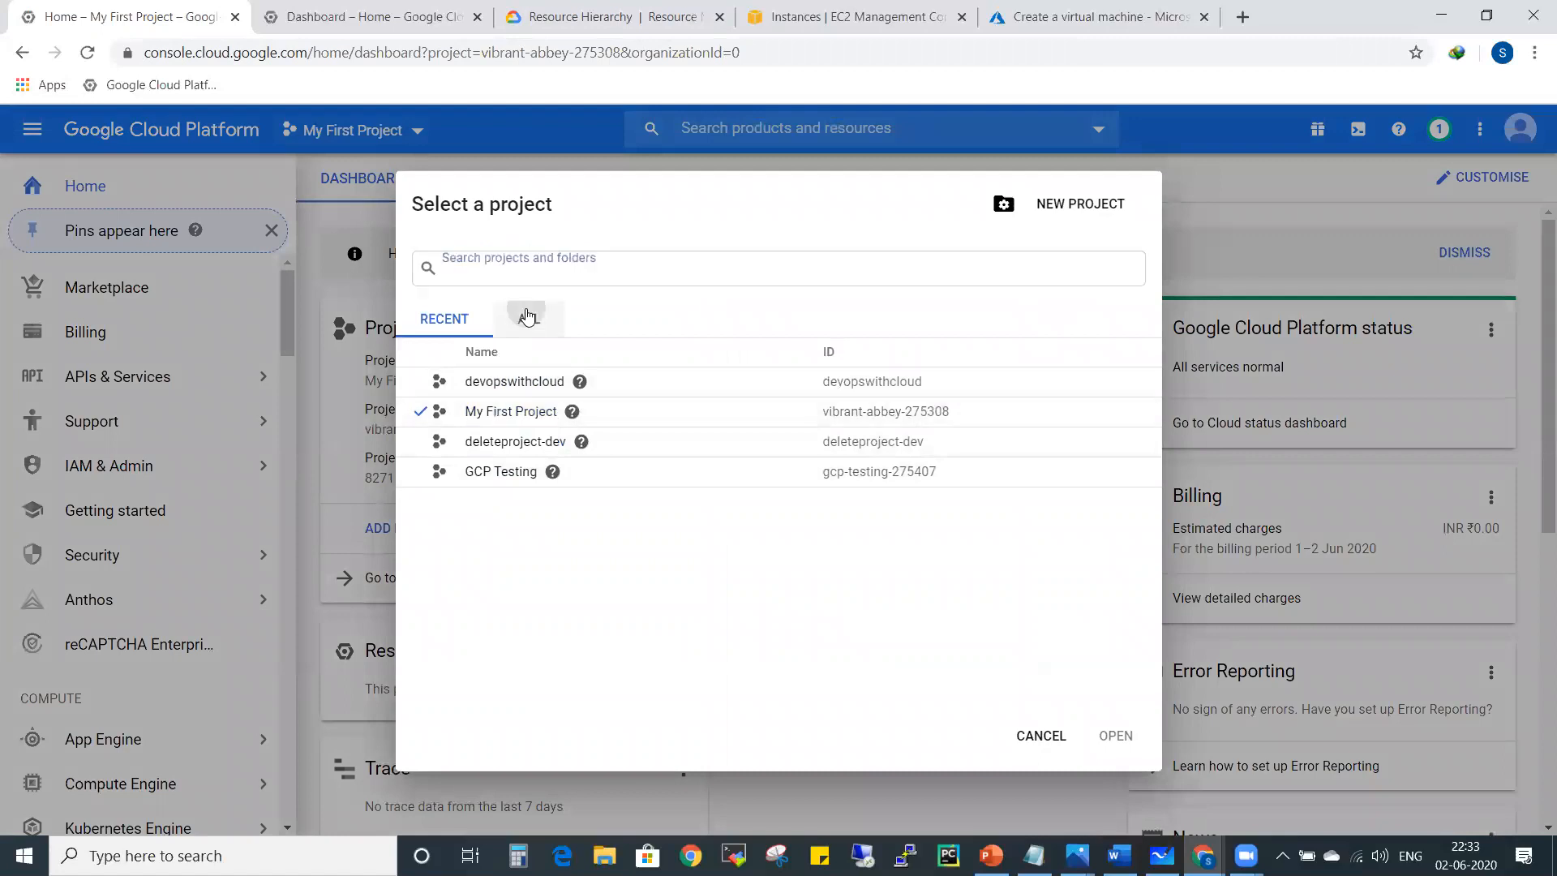
{"action": "left_click", "coordinate": [458, 321]}
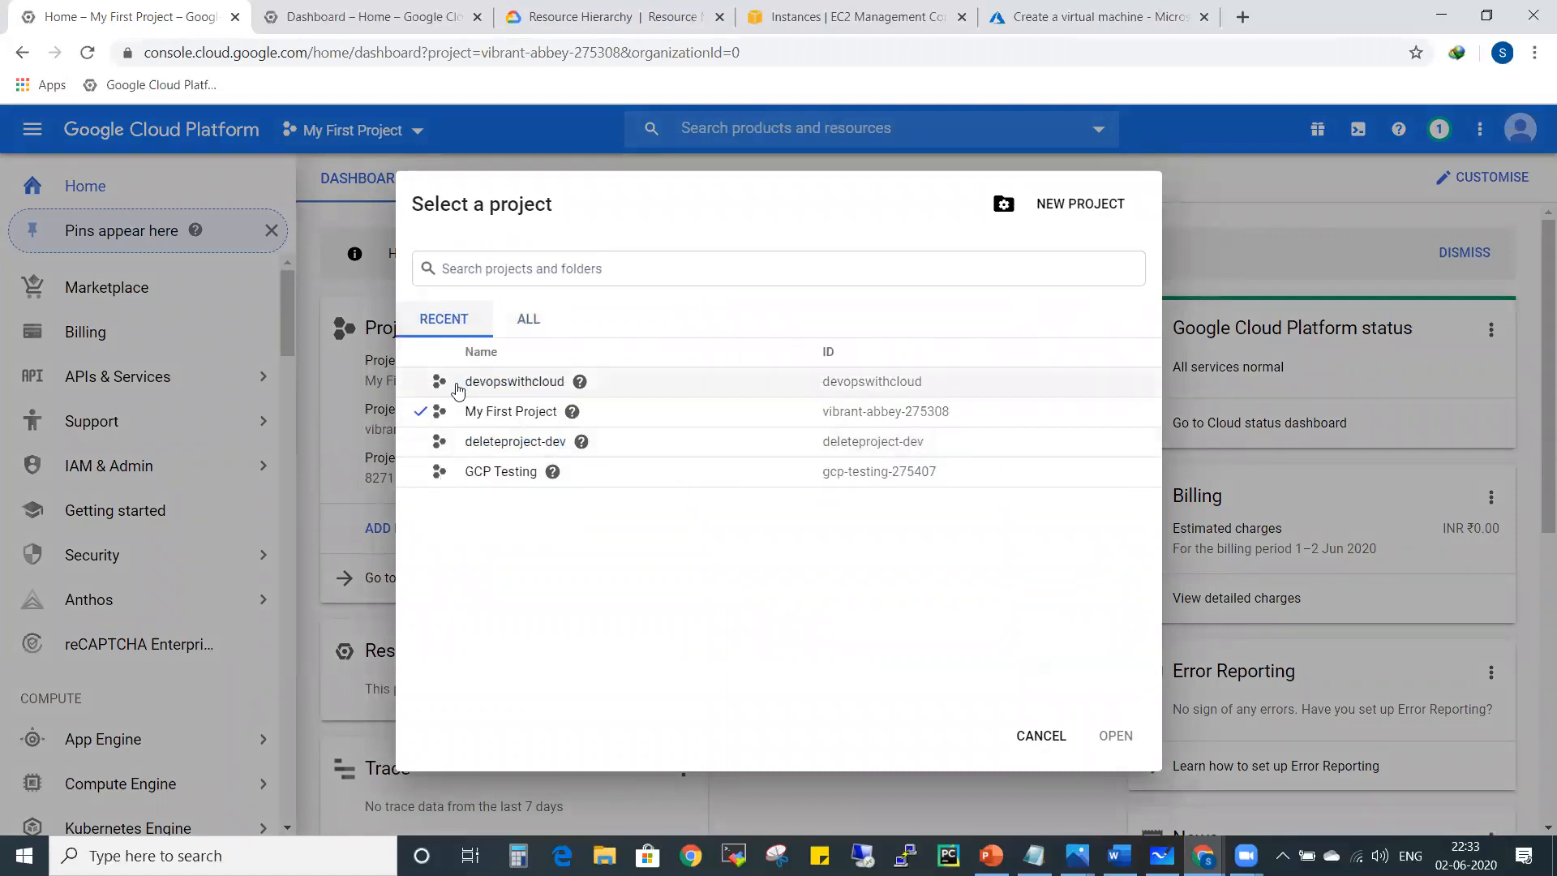
{"action": "left_click", "coordinate": [528, 385]}
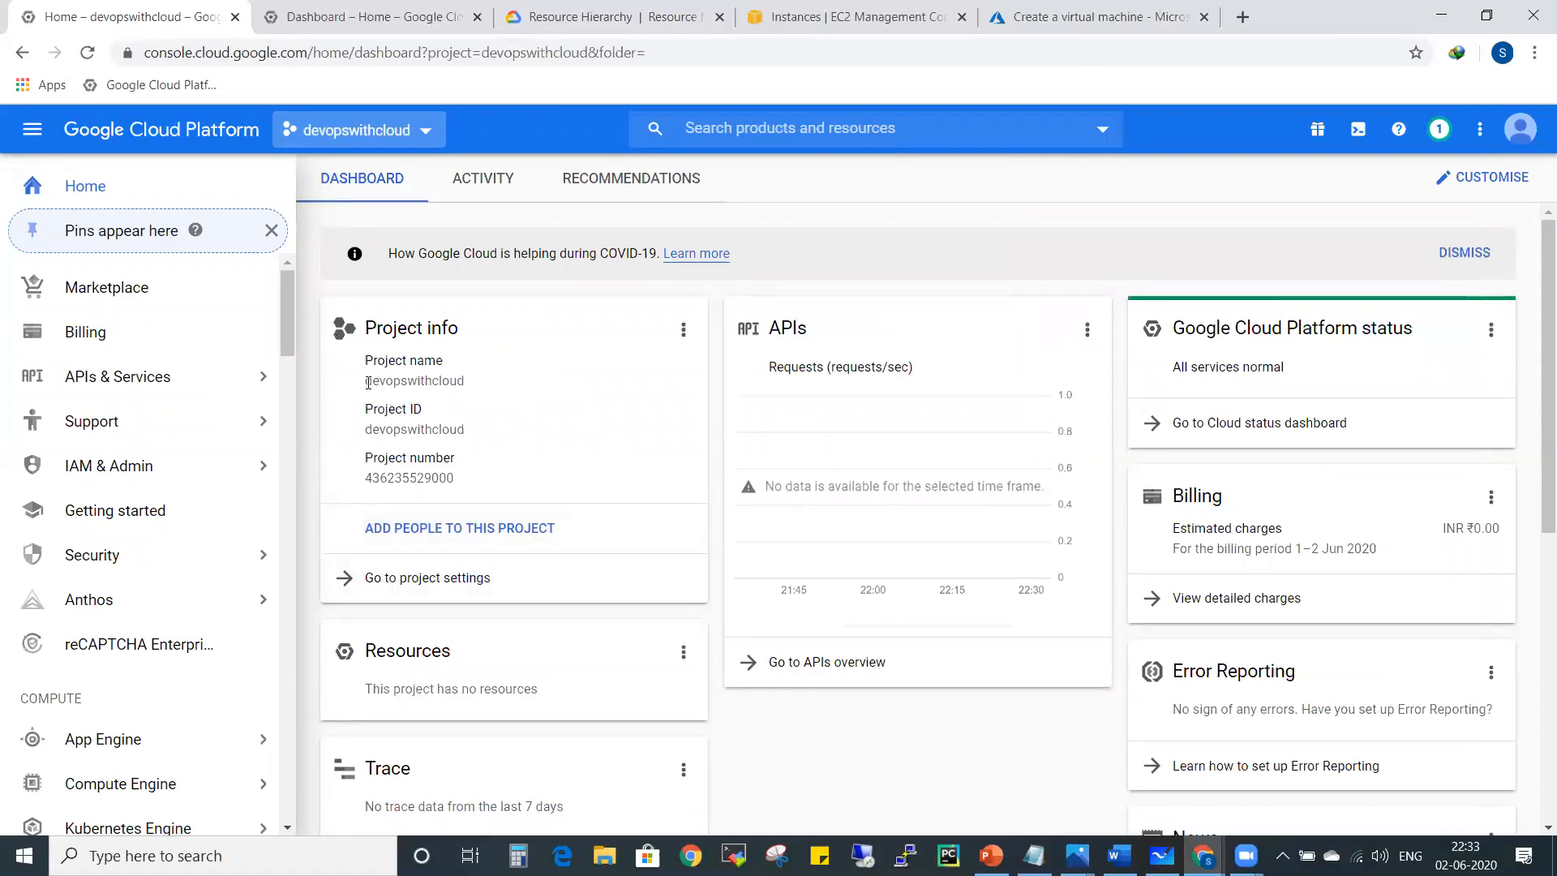
Step: Examine the project name, project ID and project number of devopswithcloud in the Project info card
{"action": "left_click_drag", "start_coordinate": [363, 380], "coordinate": [456, 383]}
{"action": "left_click_drag", "start_coordinate": [364, 429], "coordinate": [467, 431]}
{"action": "double_click", "coordinate": [426, 481]}
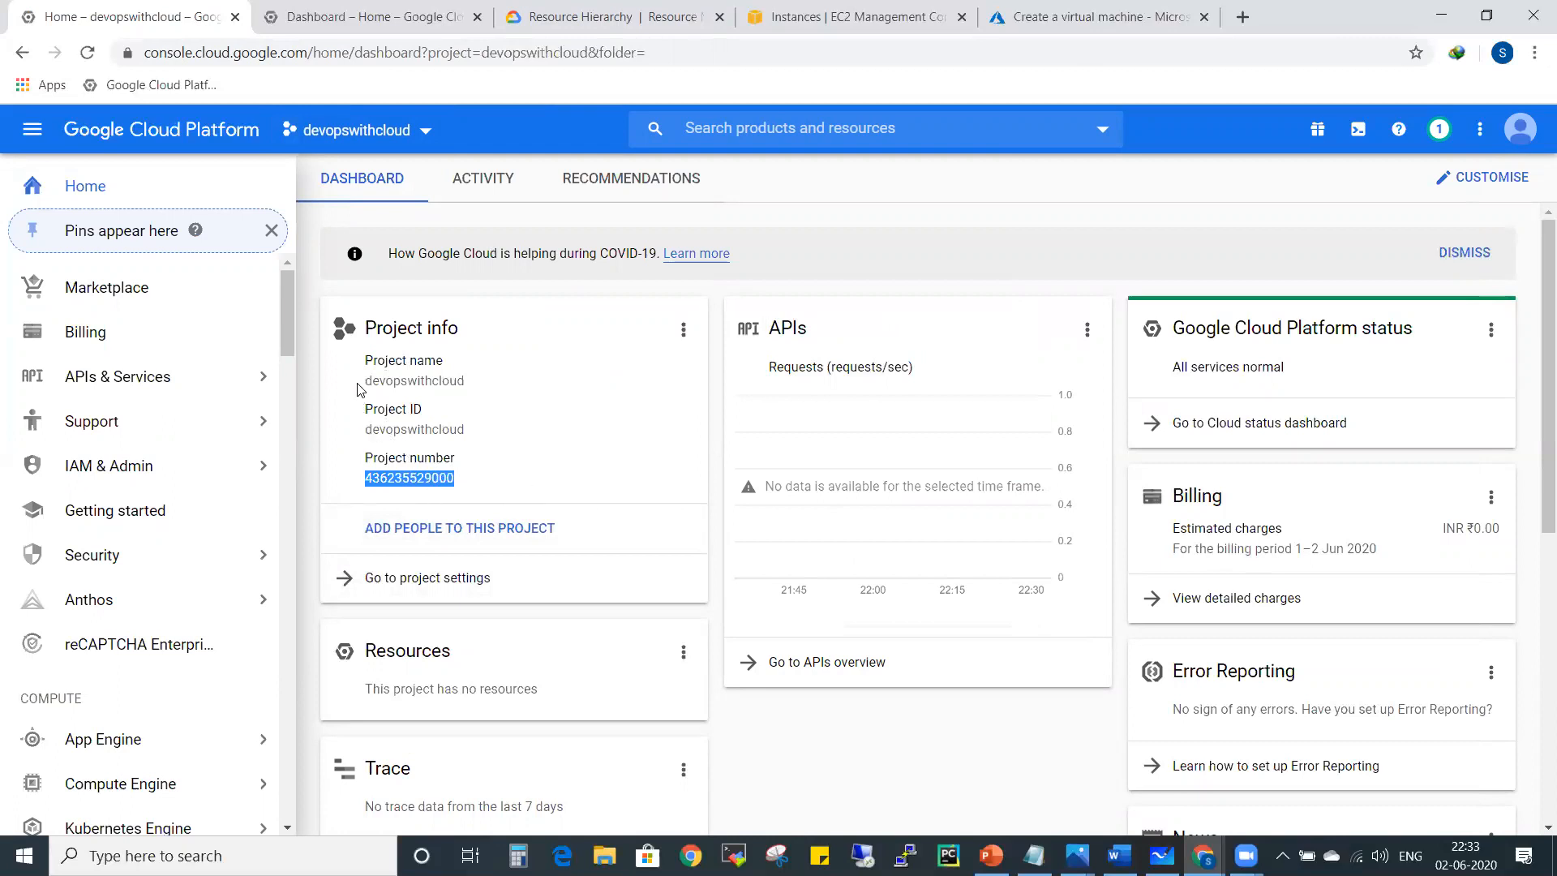
{"action": "mouse_move", "coordinate": [368, 360]}
{"action": "left_mouse_down"}
{"action": "mouse_move", "coordinate": [461, 368]}
{"action": "mouse_move", "coordinate": [360, 369]}
{"action": "left_mouse_up"}
{"action": "left_click", "coordinate": [395, 356]}
{"action": "double_click", "coordinate": [395, 355]}
{"action": "left_click", "coordinate": [399, 357]}
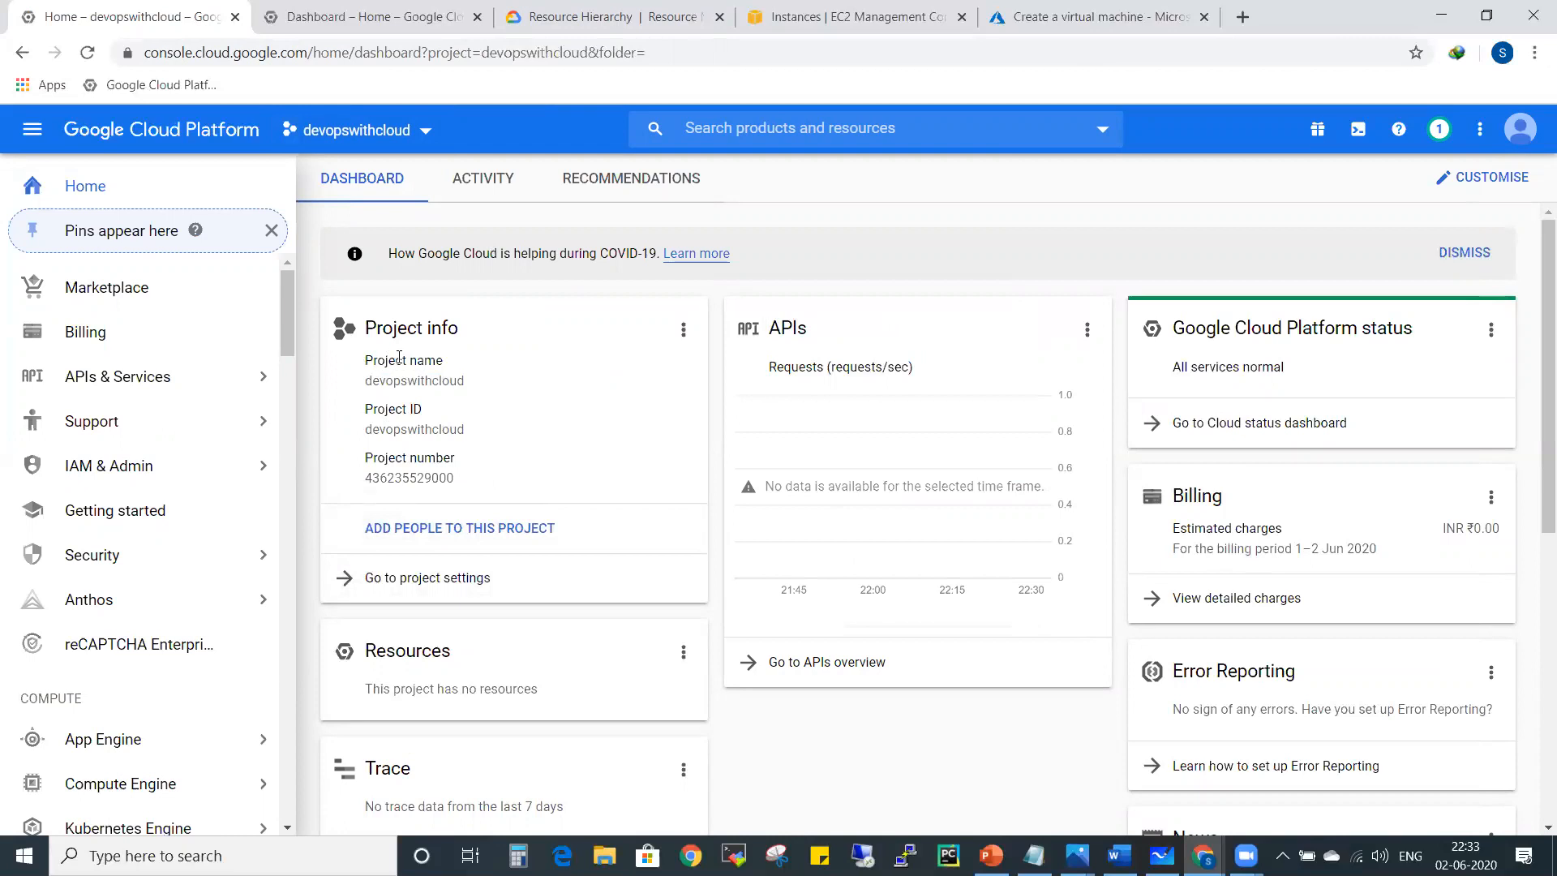
Step: Check the project list without switching projects, and compare the three project identifiers on the dashboard by highlighting each
{"action": "left_click", "coordinate": [418, 137]}
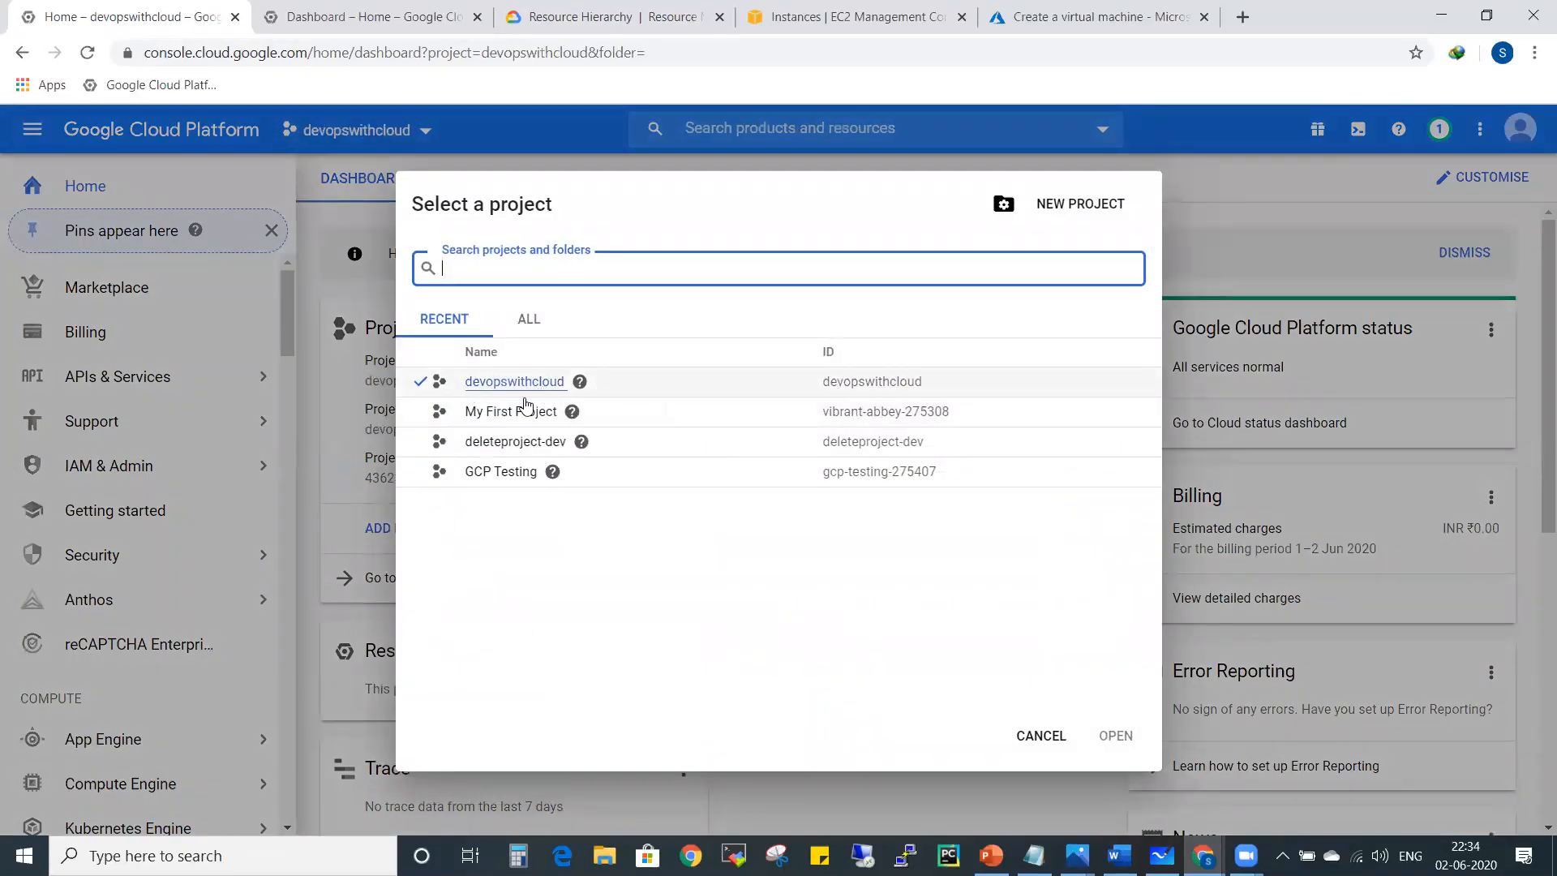
{"action": "left_click", "coordinate": [1044, 737]}
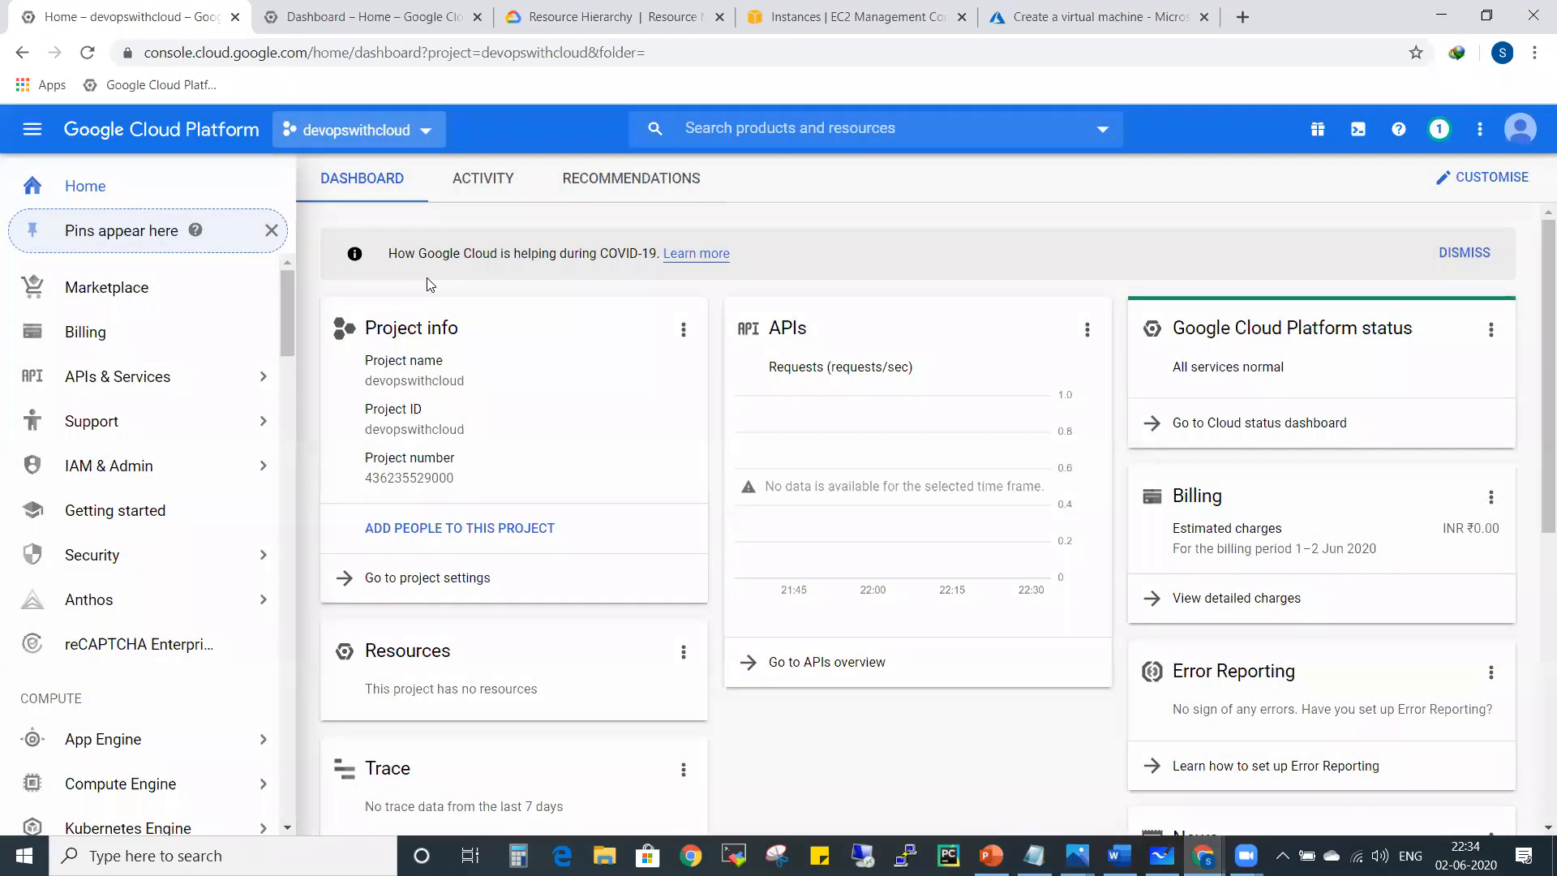
{"action": "left_click_drag", "start_coordinate": [448, 379], "coordinate": [373, 359]}
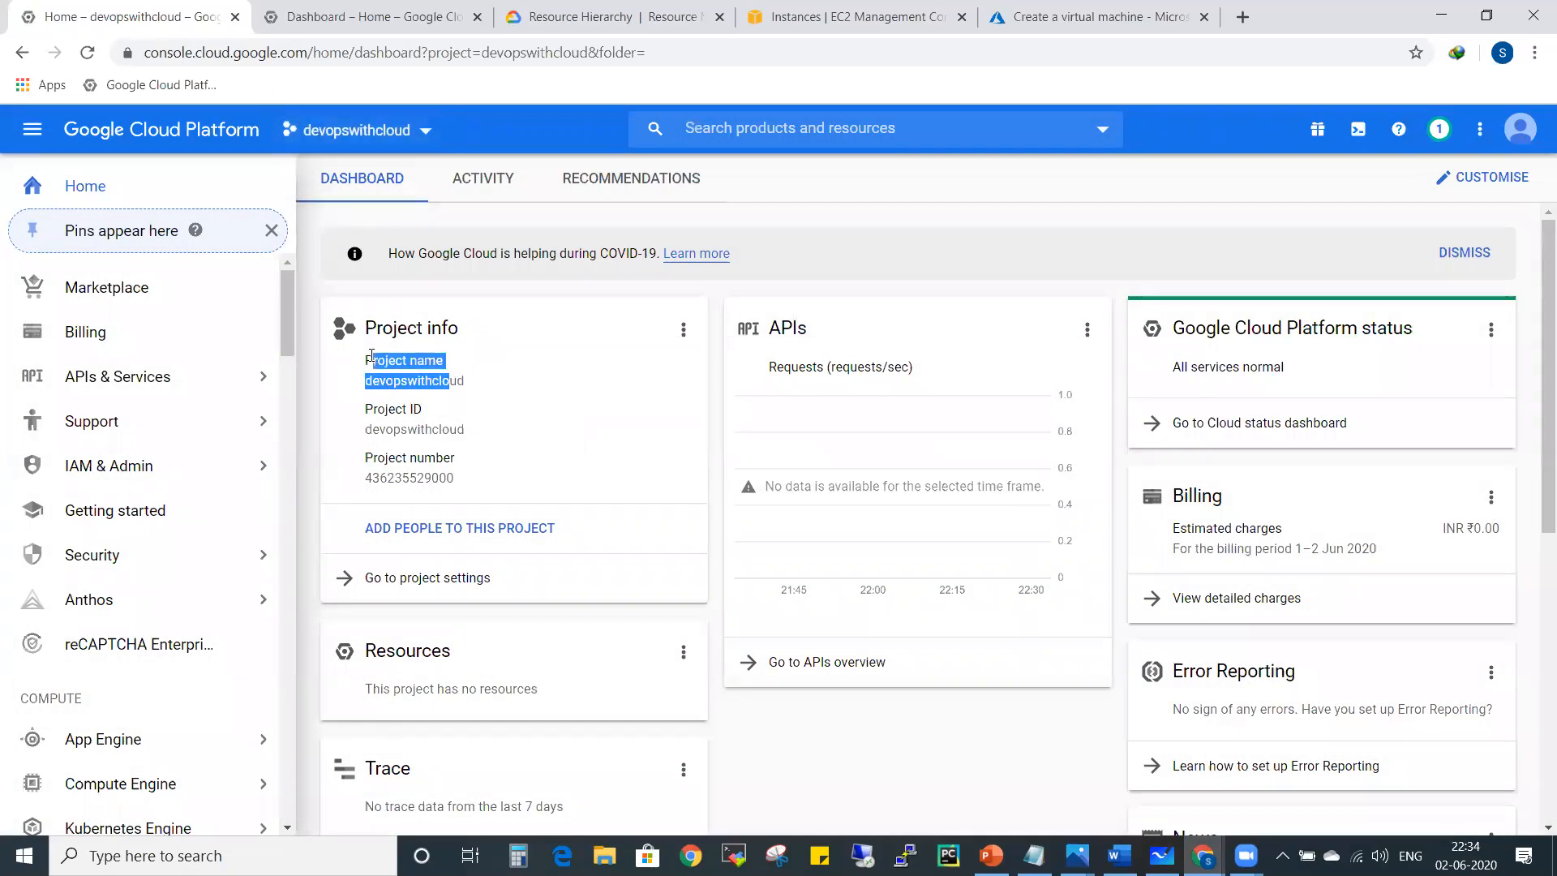
{"action": "left_click_drag", "start_coordinate": [425, 428], "coordinate": [366, 410]}
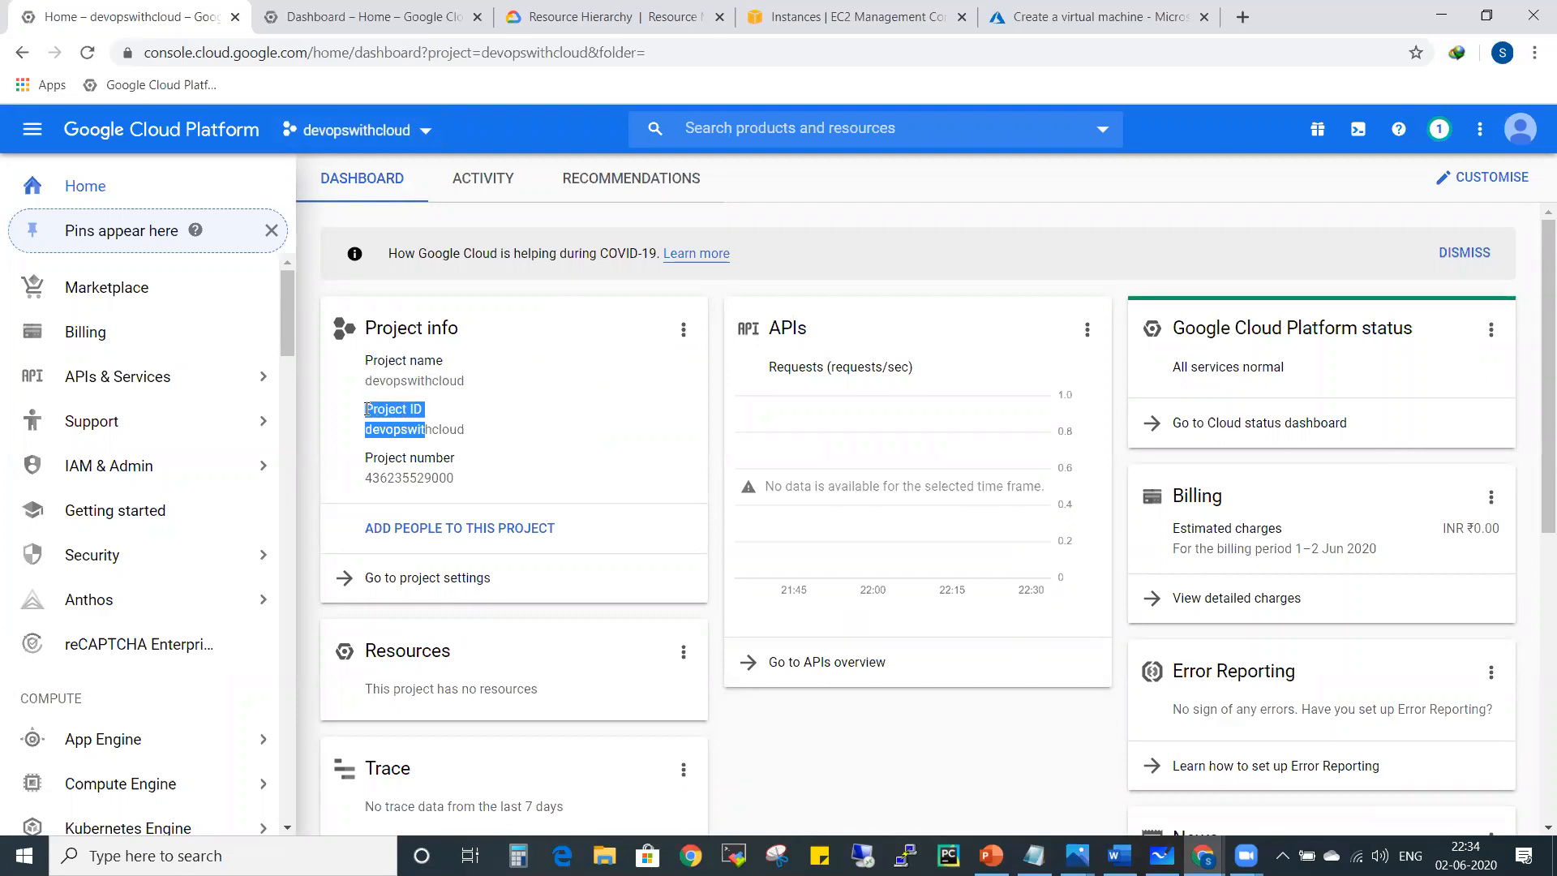
{"action": "double_click", "coordinate": [458, 428]}
{"action": "double_click", "coordinate": [445, 479]}
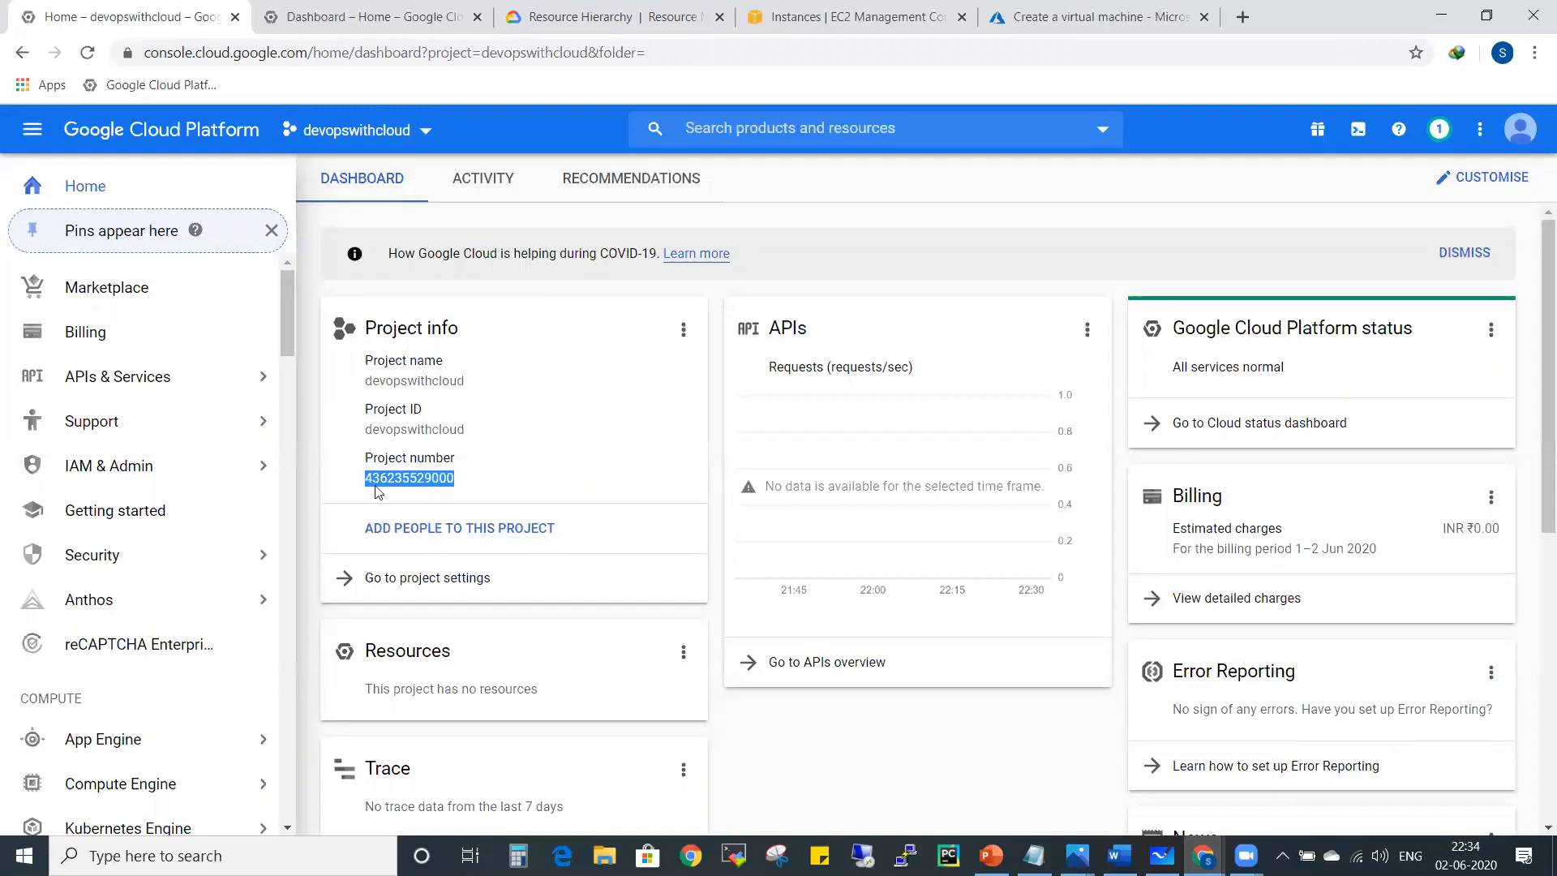
{"action": "double_click", "coordinate": [417, 480]}
Step: Reopen devopswithcloud from the project list and change its project name to devopswithcloud-dev in the project settings
{"action": "left_click", "coordinate": [399, 134]}
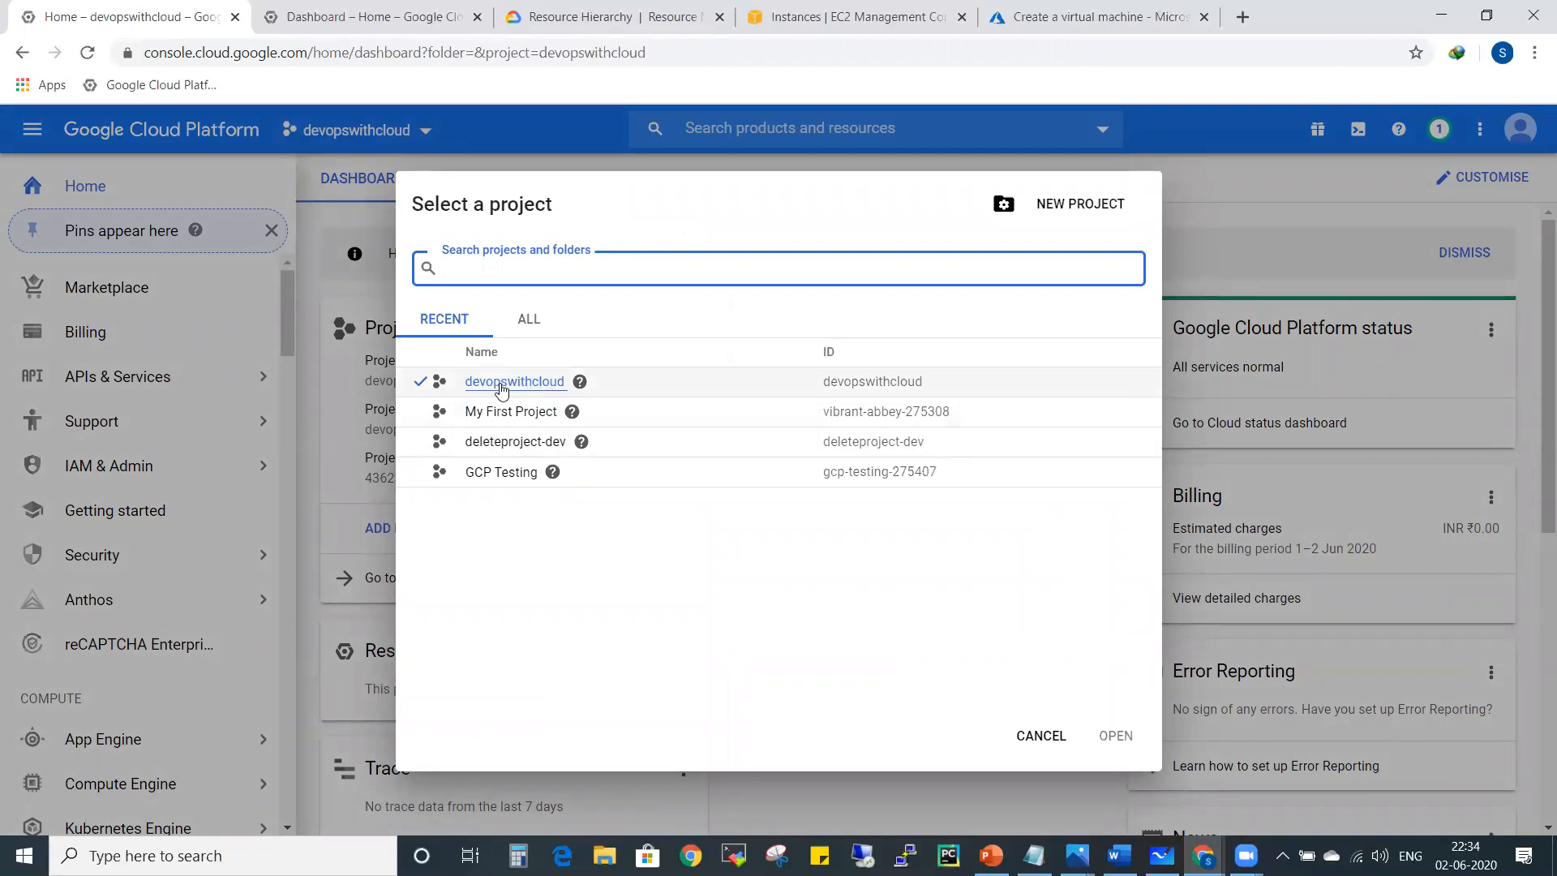
{"action": "left_click", "coordinate": [542, 382]}
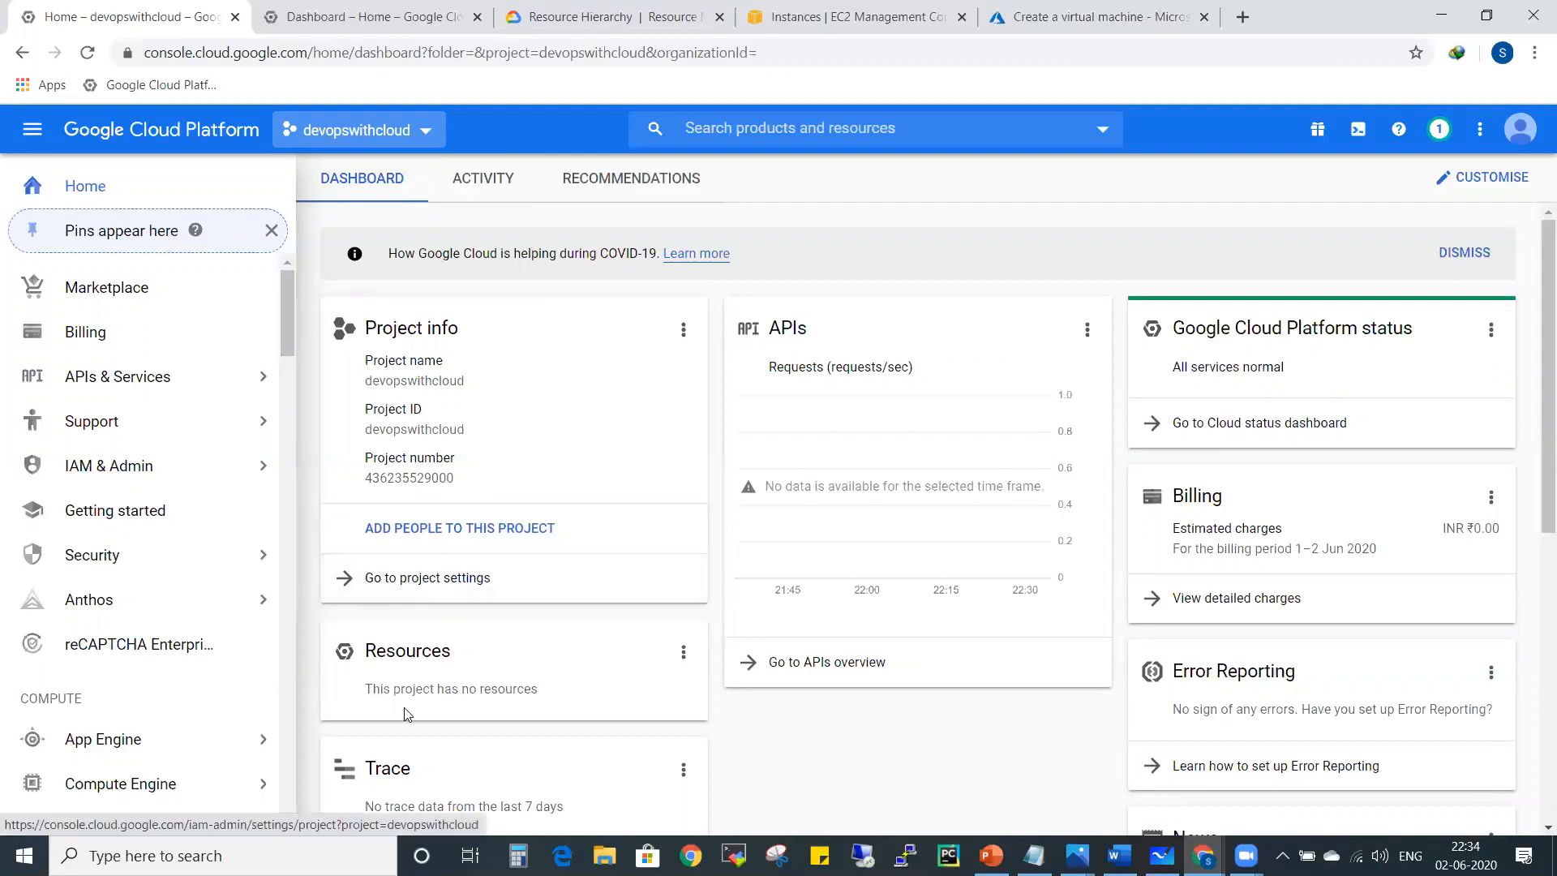
{"action": "left_click", "coordinate": [486, 582]}
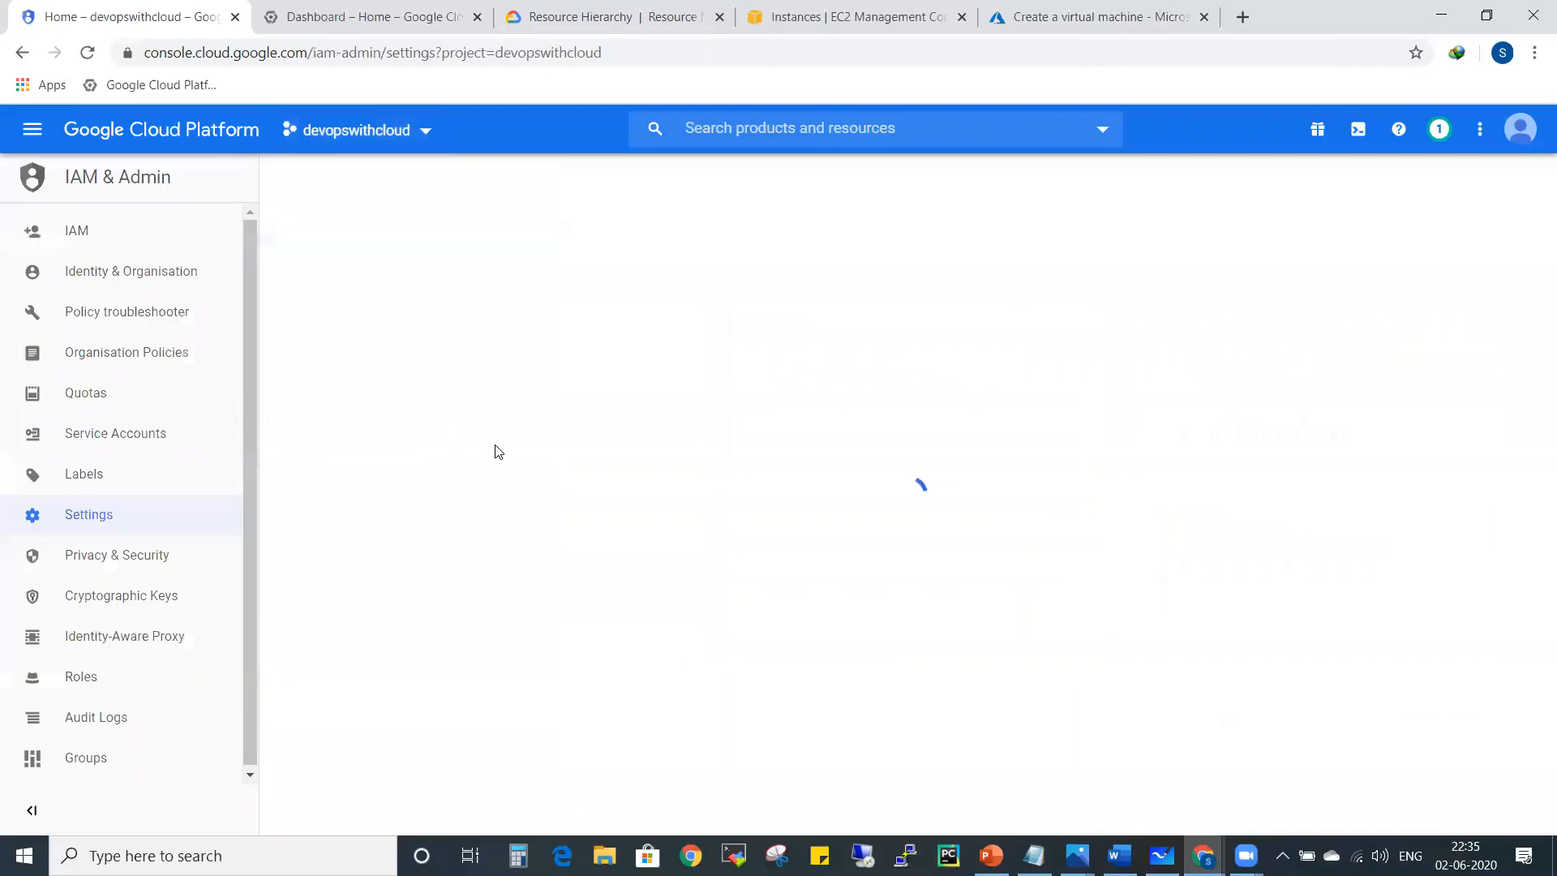
{"action": "left_click", "coordinate": [435, 251]}
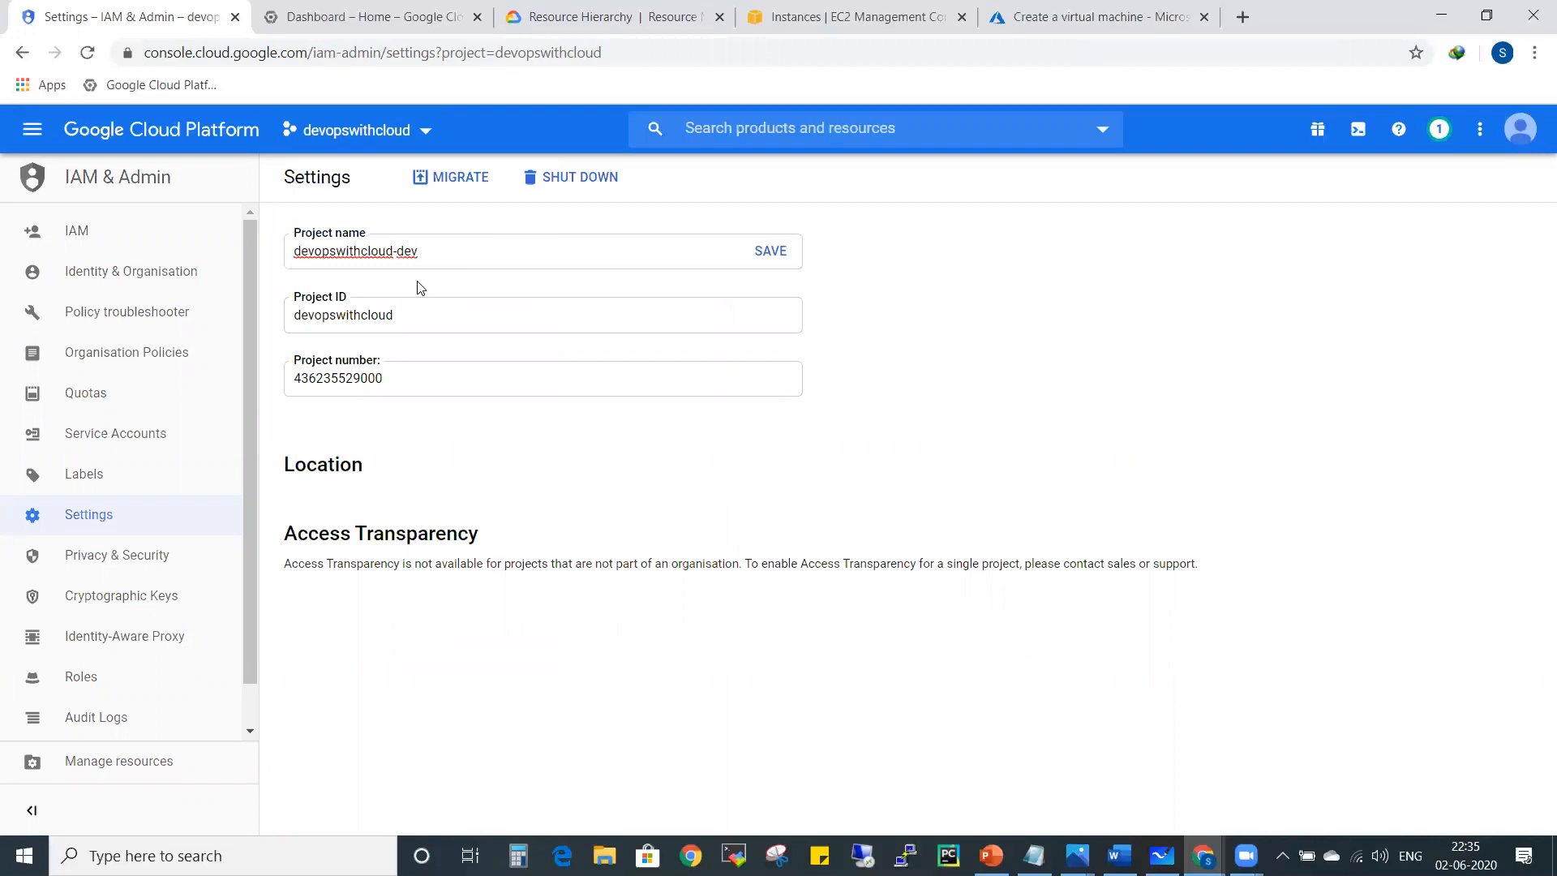
Step: Check whether the project ID and project number can be edited in the project settings by highlighting their values
{"action": "double_click", "coordinate": [419, 311]}
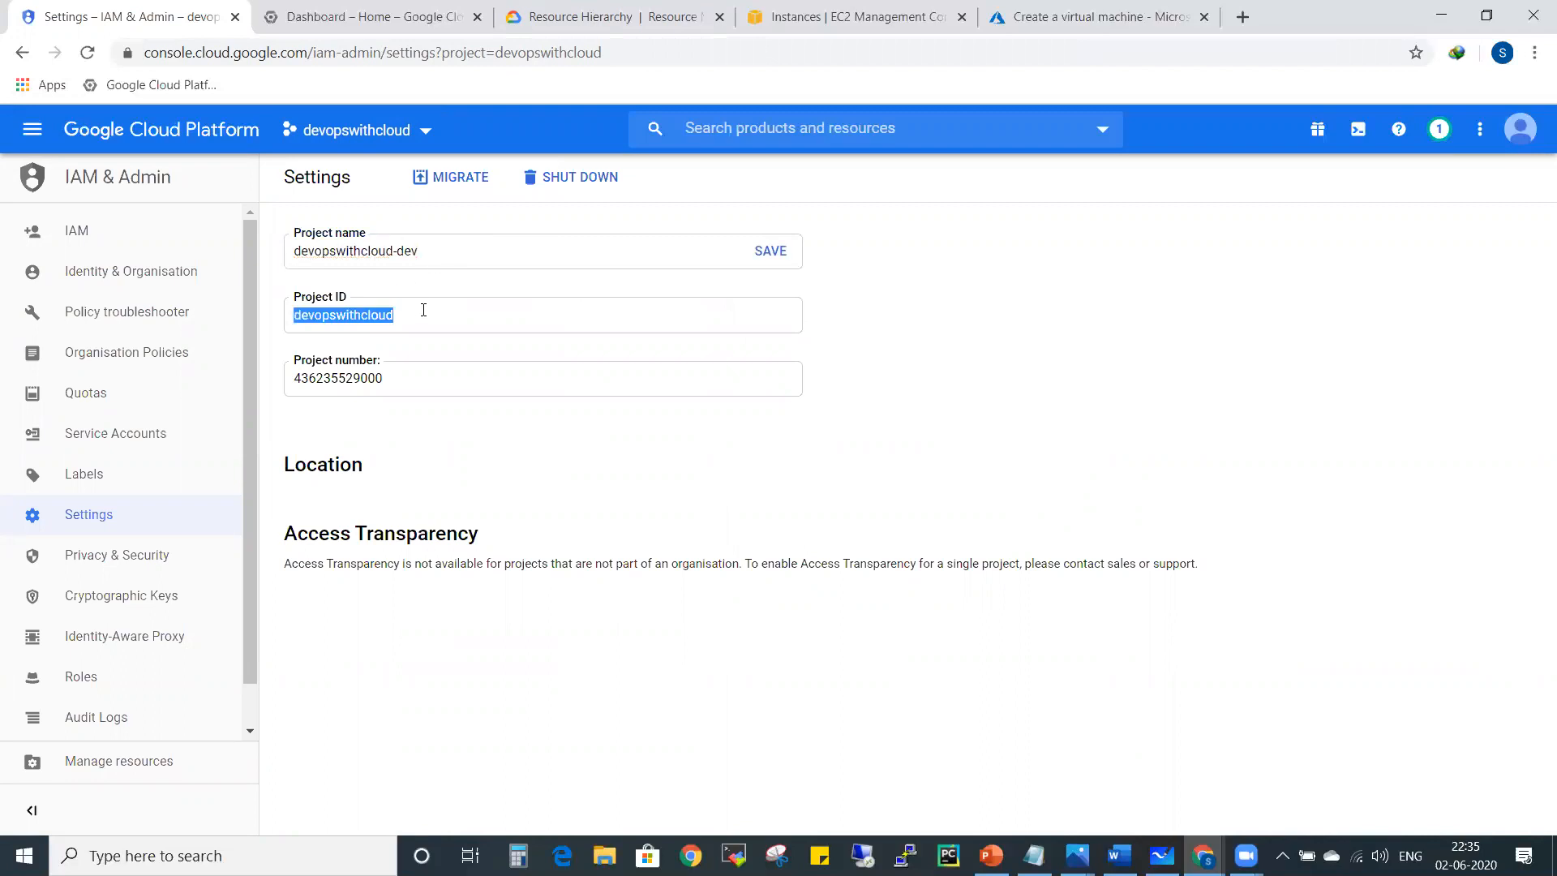
{"action": "double_click", "coordinate": [418, 371]}
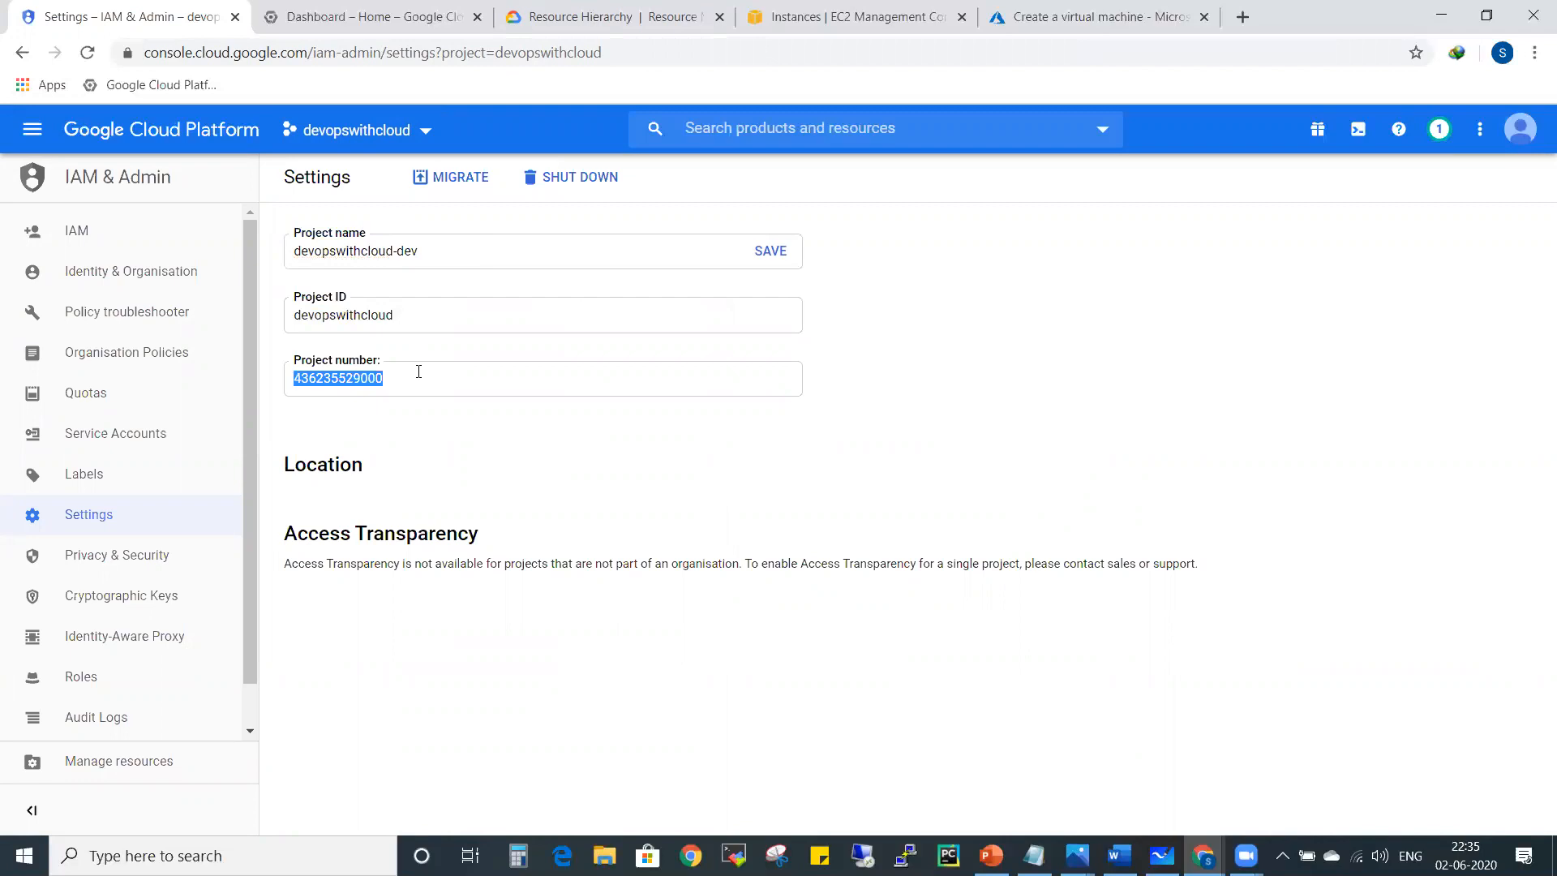
{"action": "left_click", "coordinate": [416, 379]}
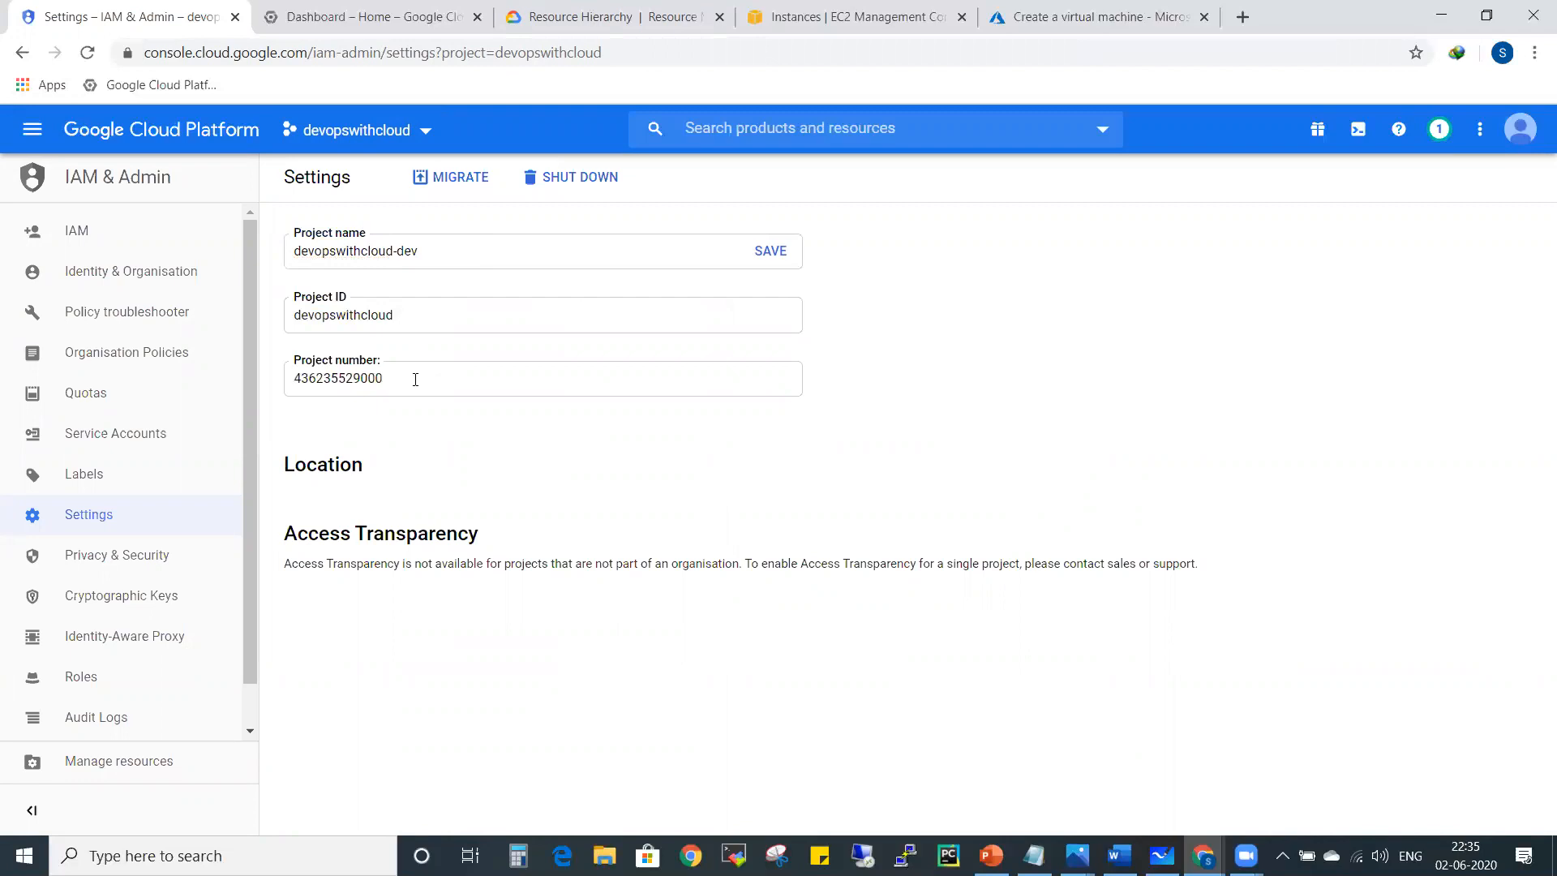
{"action": "left_click_drag", "start_coordinate": [406, 379], "coordinate": [288, 390]}
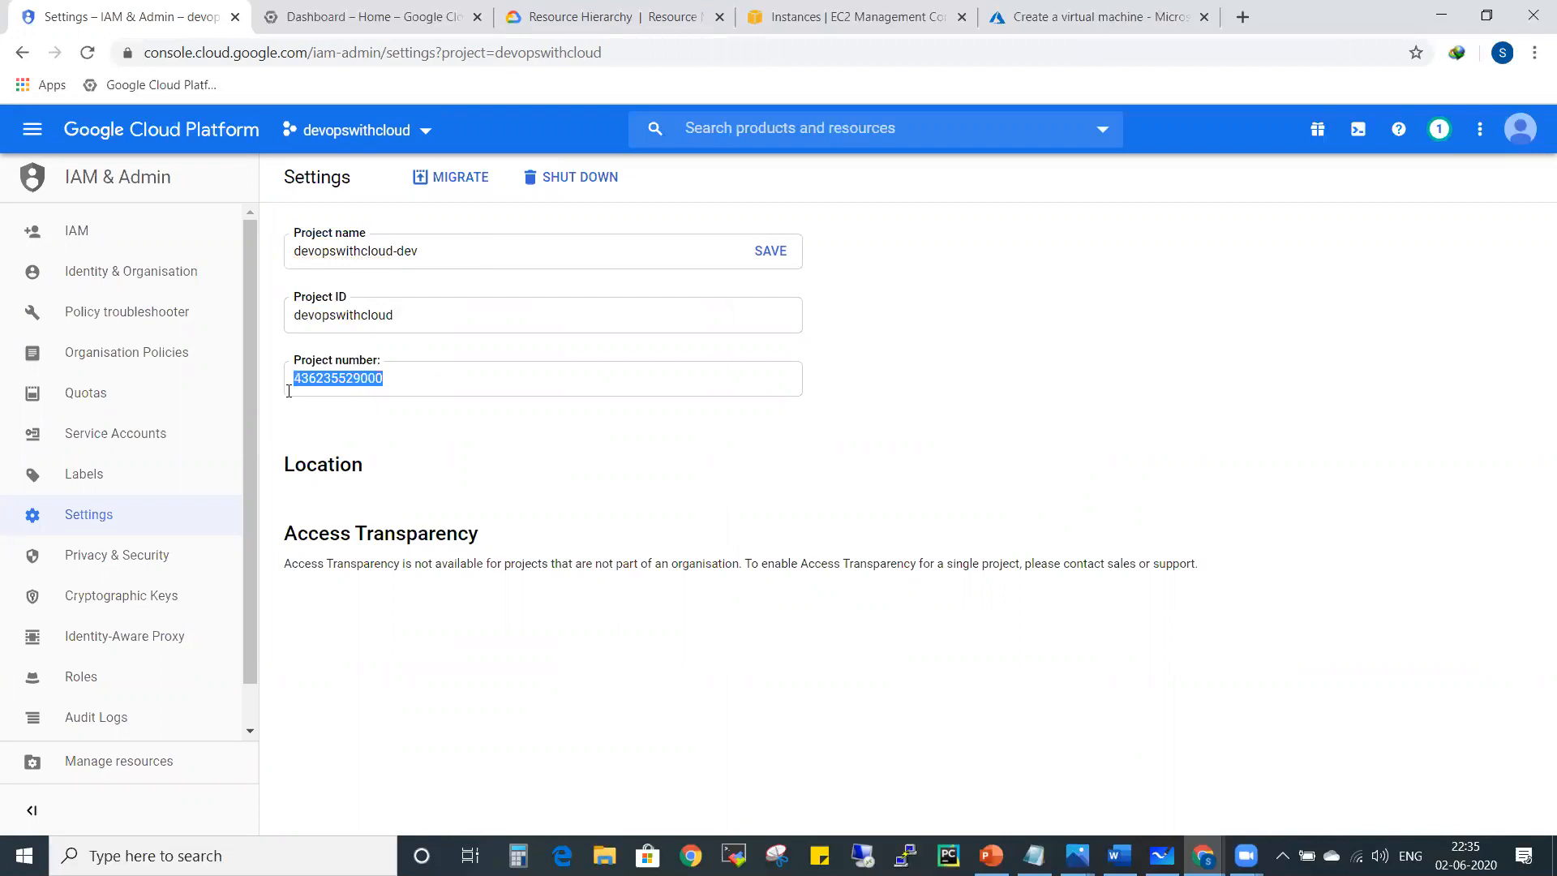
{"action": "double_click", "coordinate": [407, 321]}
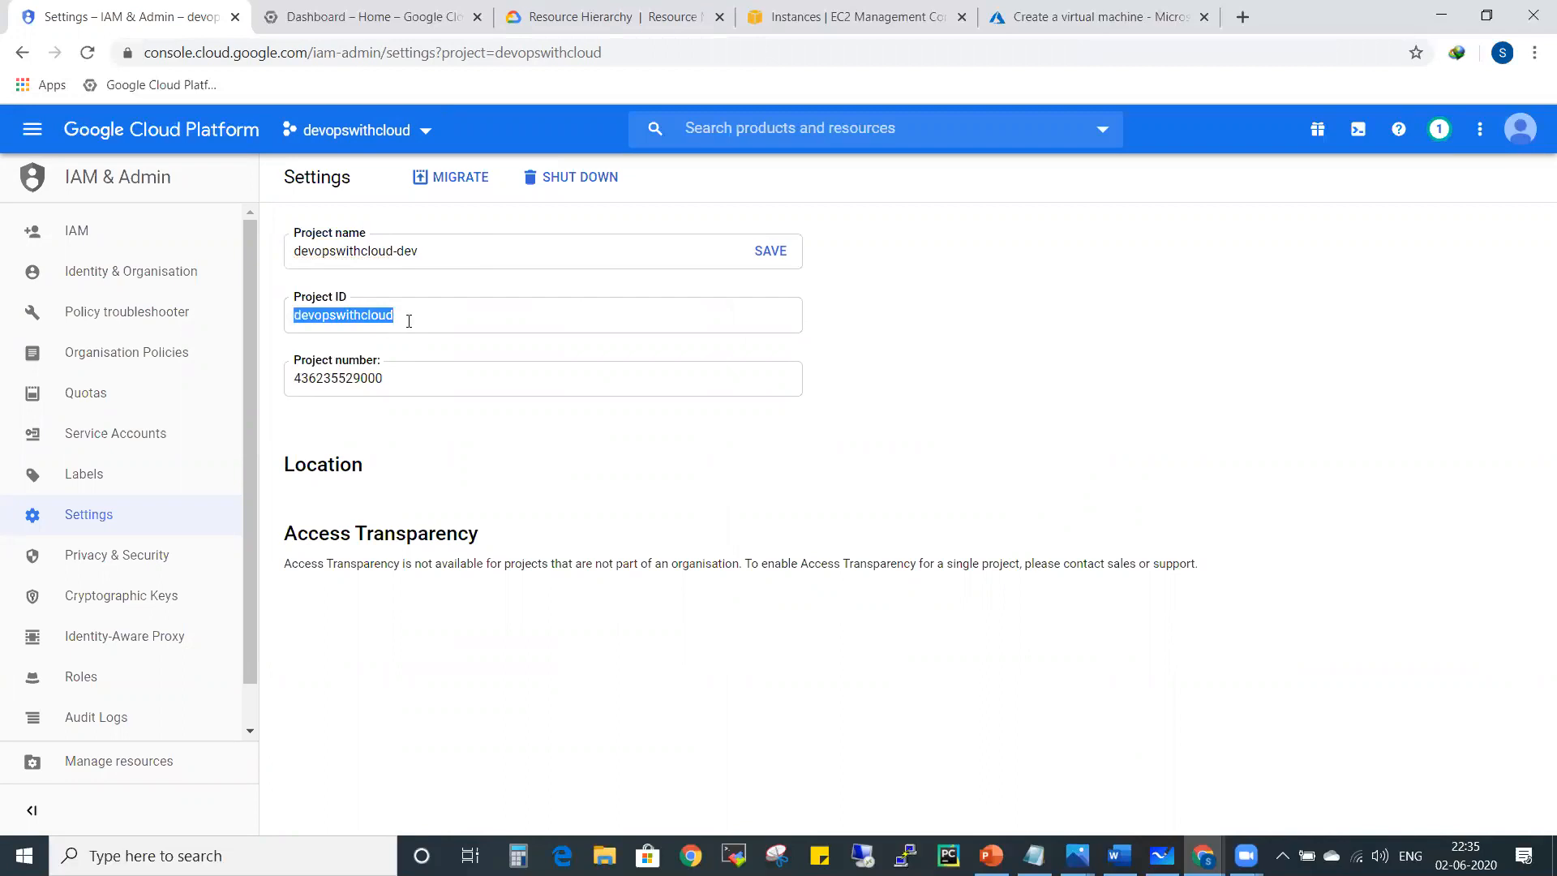
{"action": "left_click", "coordinate": [409, 321]}
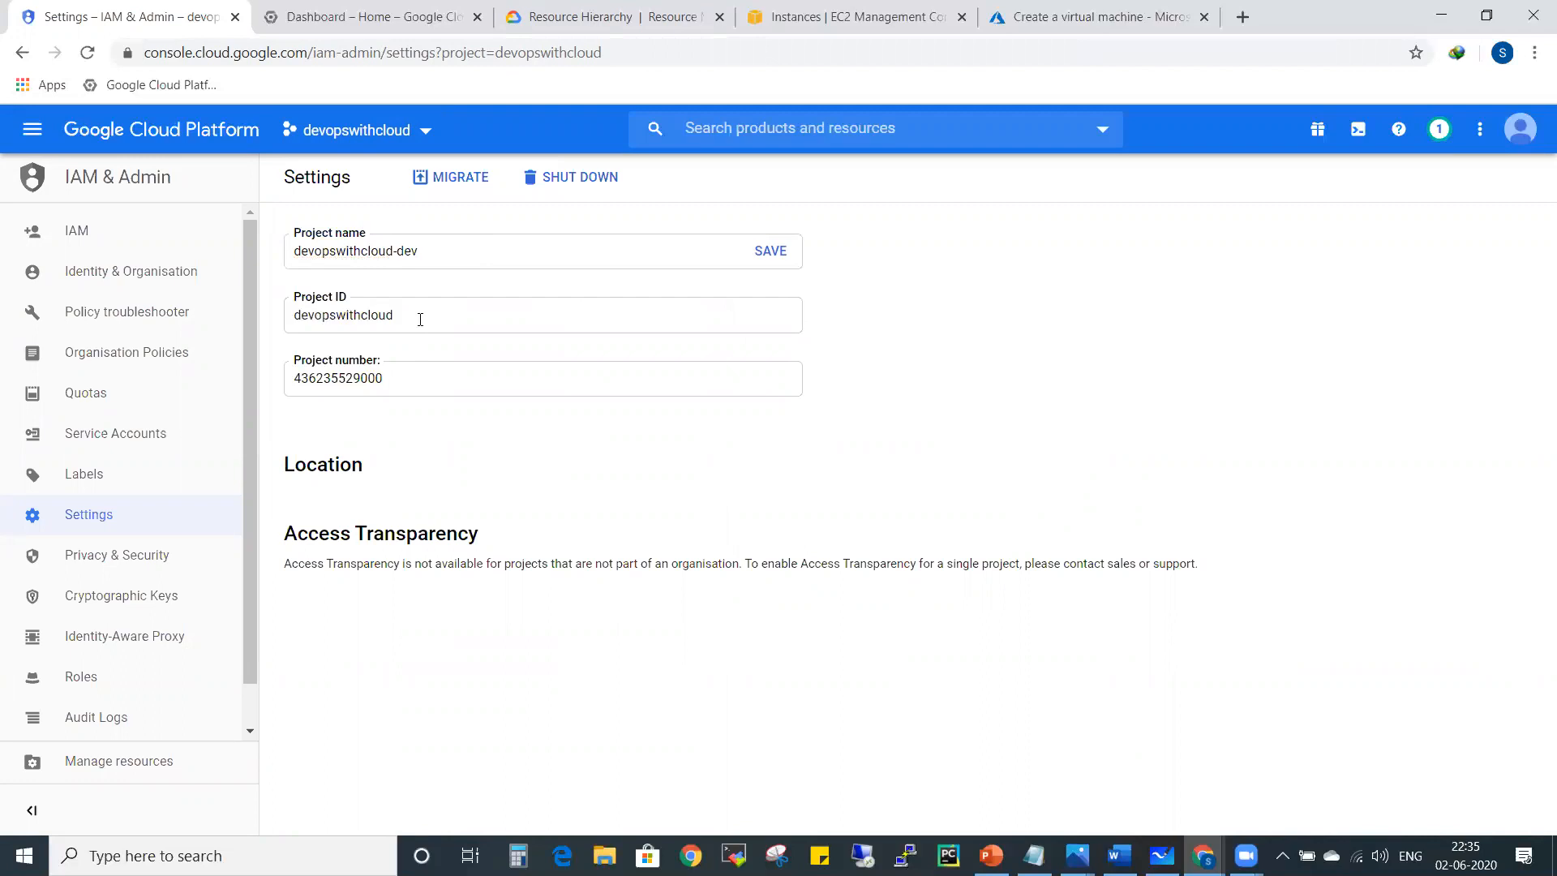
Step: Save the new project name devopswithcloud-dev and return to the home dashboard
{"action": "left_click", "coordinate": [483, 253]}
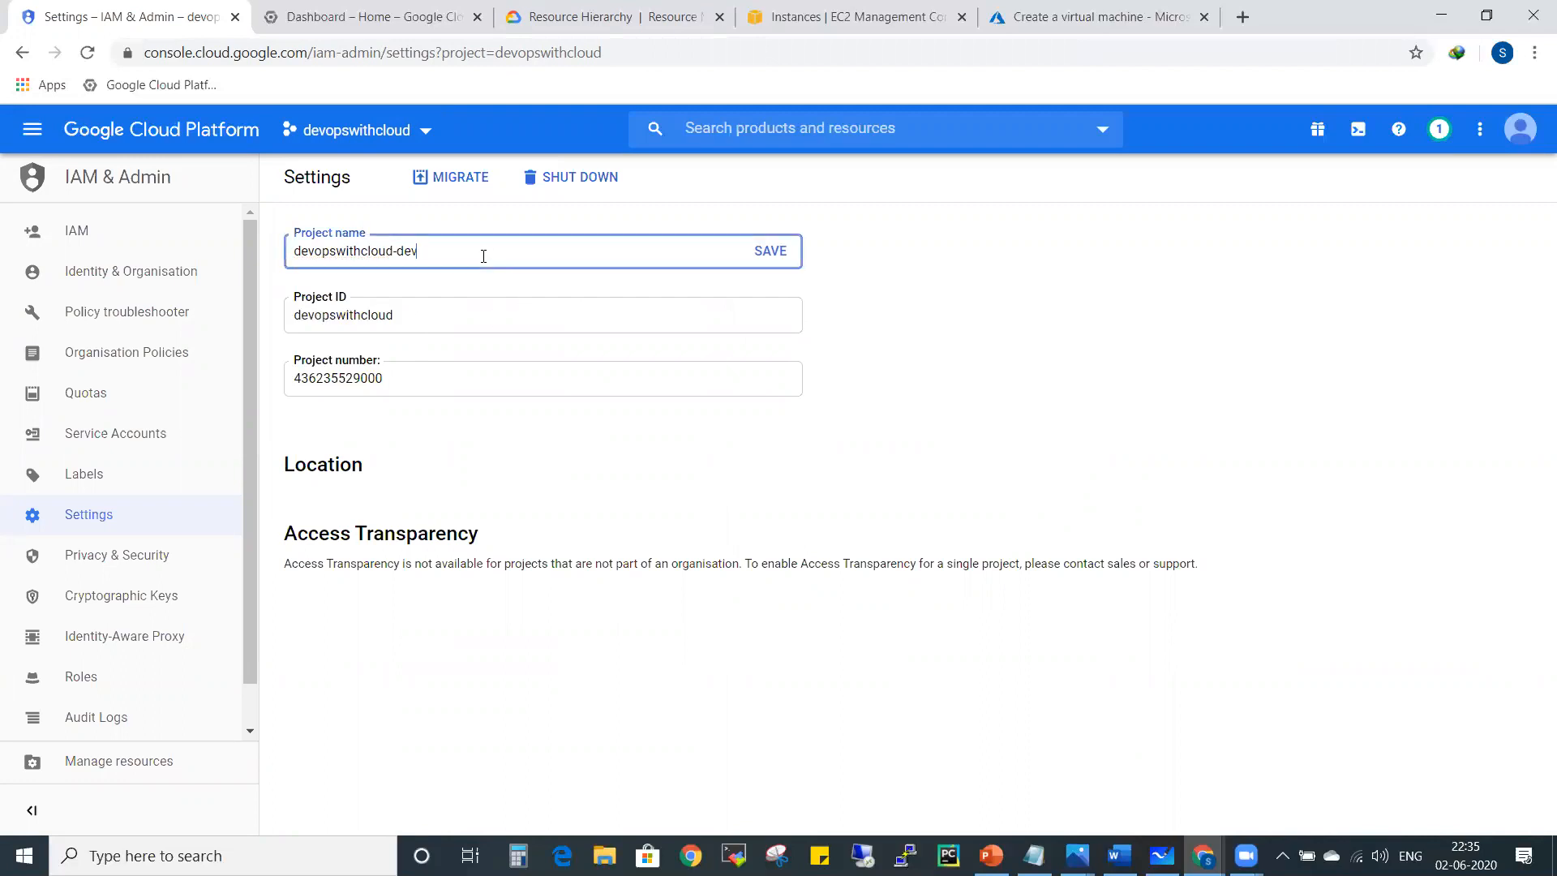
{"action": "left_click", "coordinate": [791, 267]}
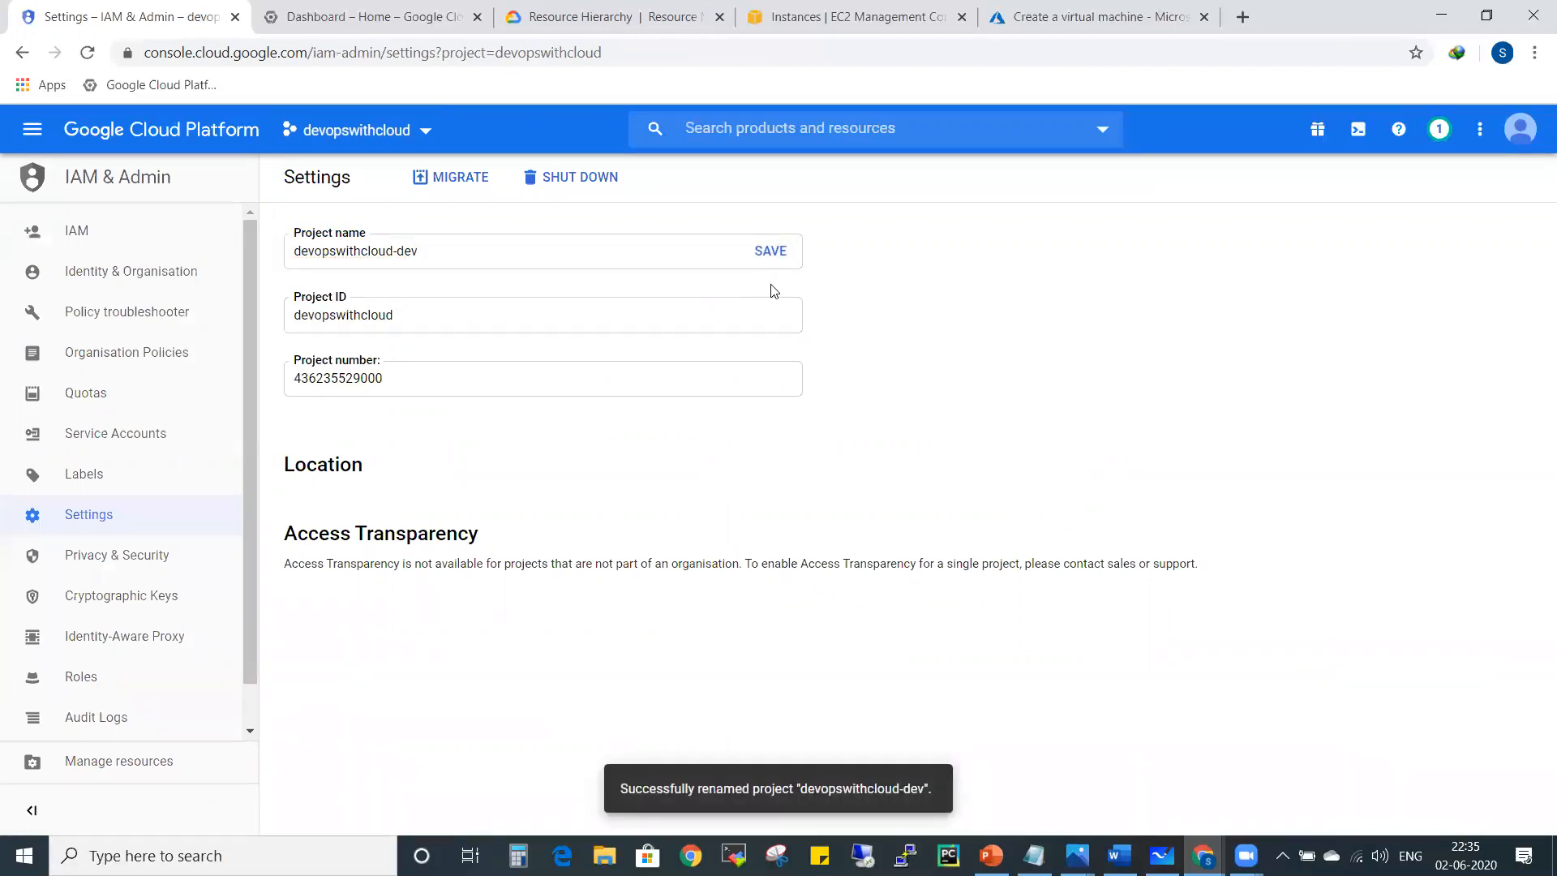
{"action": "left_click", "coordinate": [198, 140]}
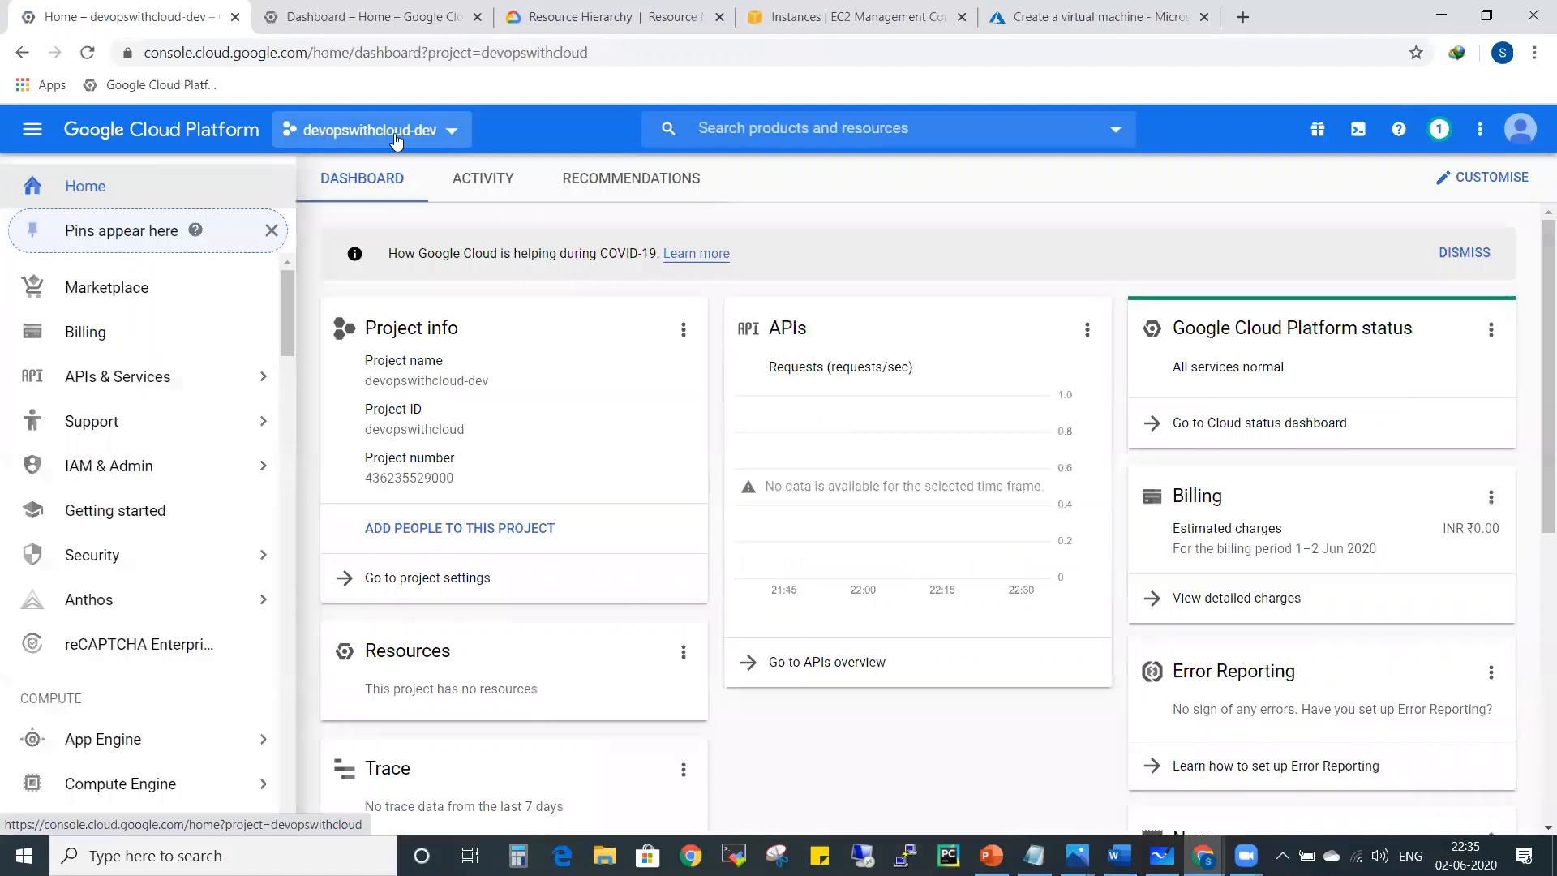
Step: Review the project ID and project number of the renamed project on its dashboard
{"action": "left_click_drag", "start_coordinate": [491, 430], "coordinate": [346, 431]}
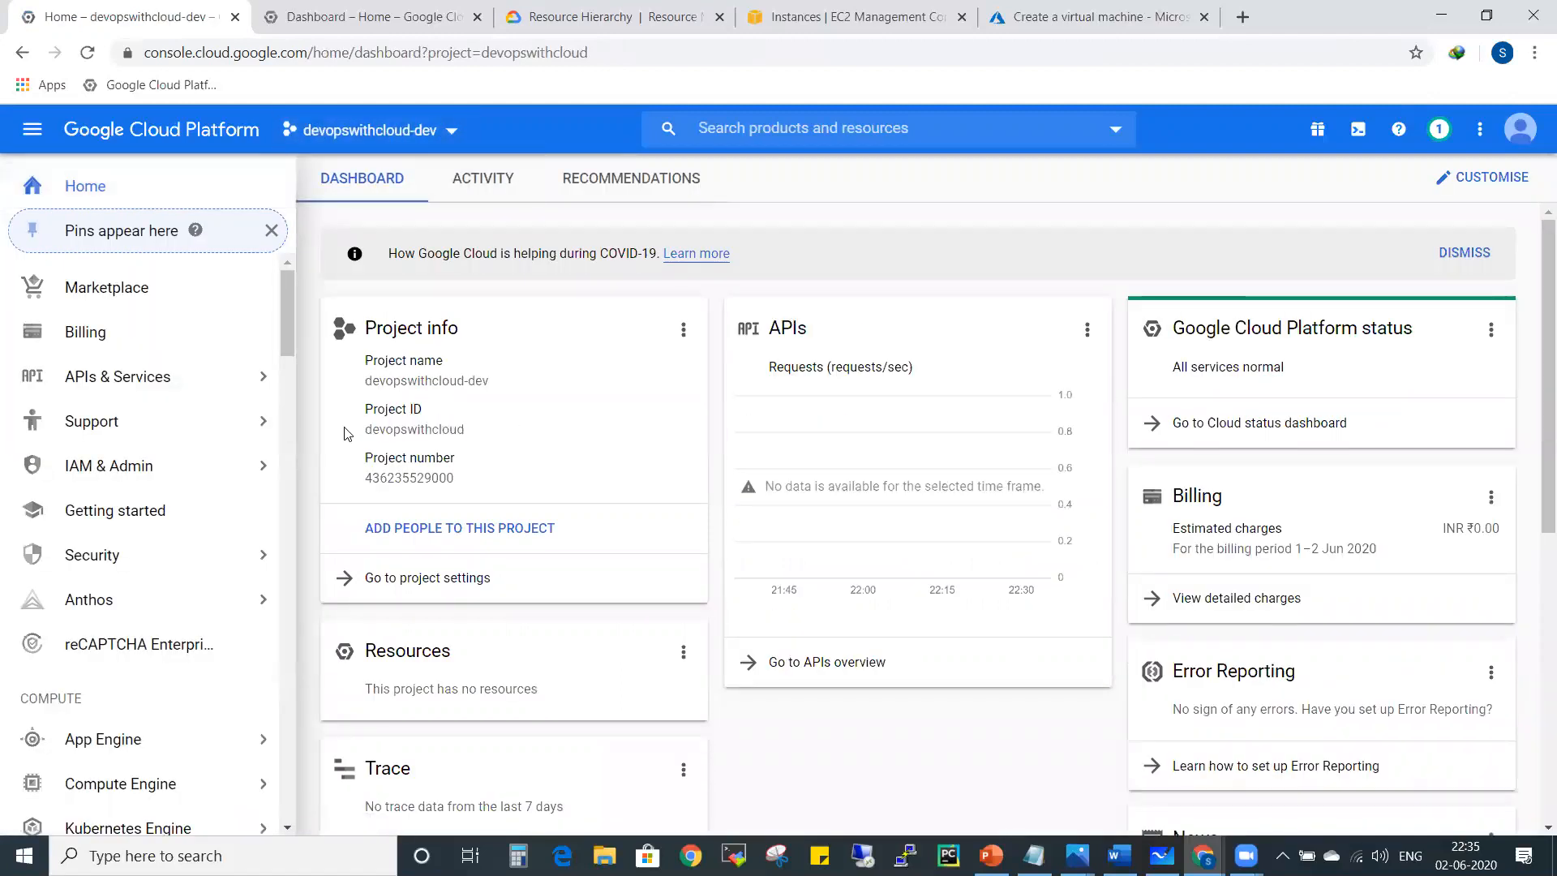
{"action": "left_click_drag", "start_coordinate": [475, 479], "coordinate": [356, 480]}
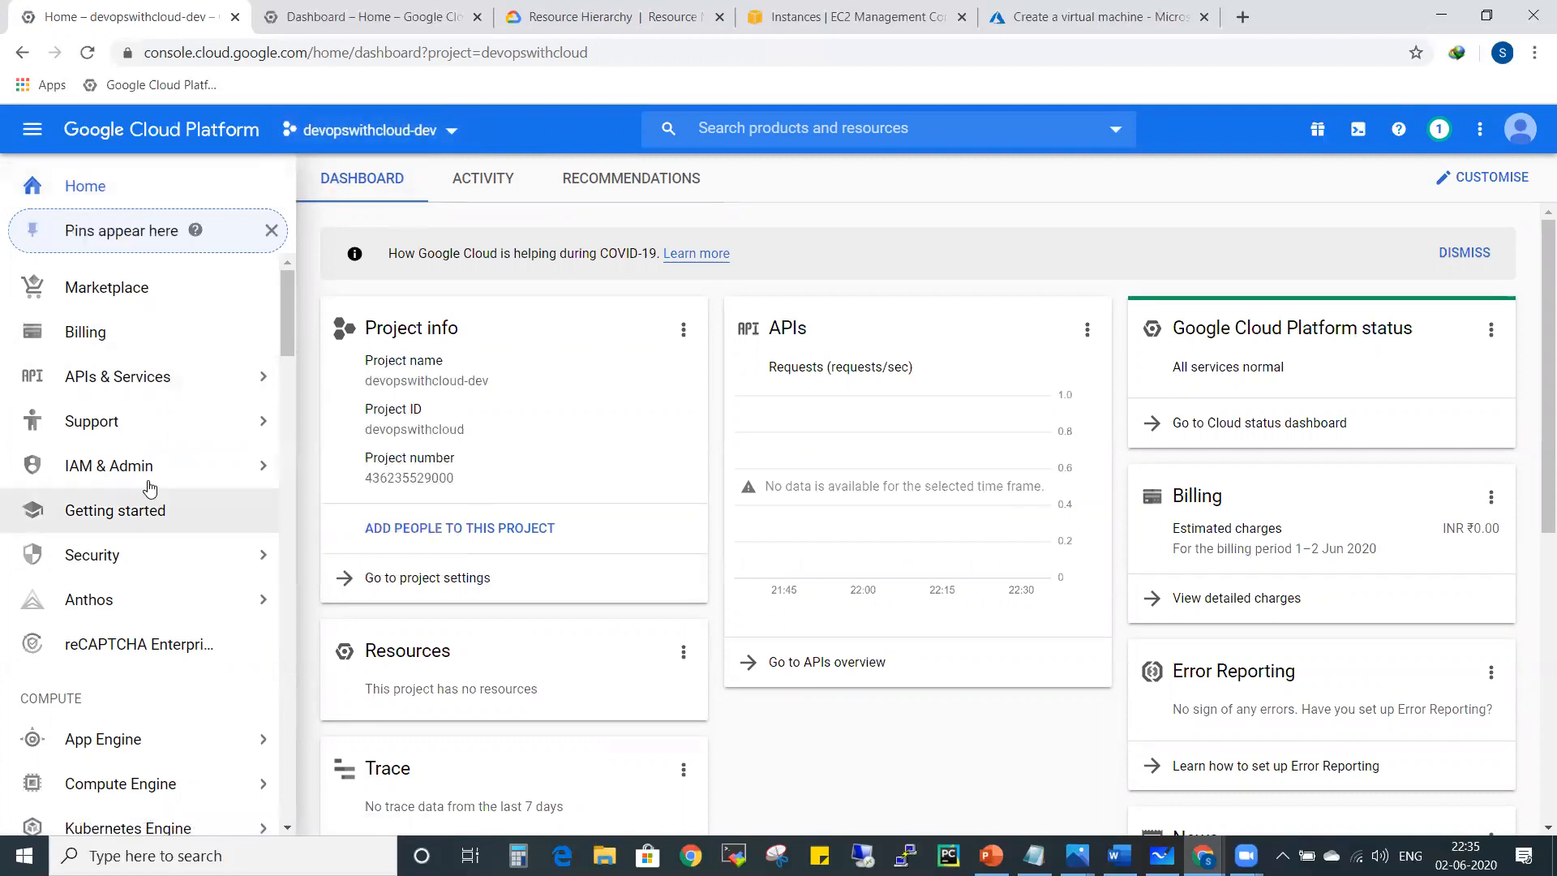
{"action": "mouse_move", "coordinate": [149, 486]}
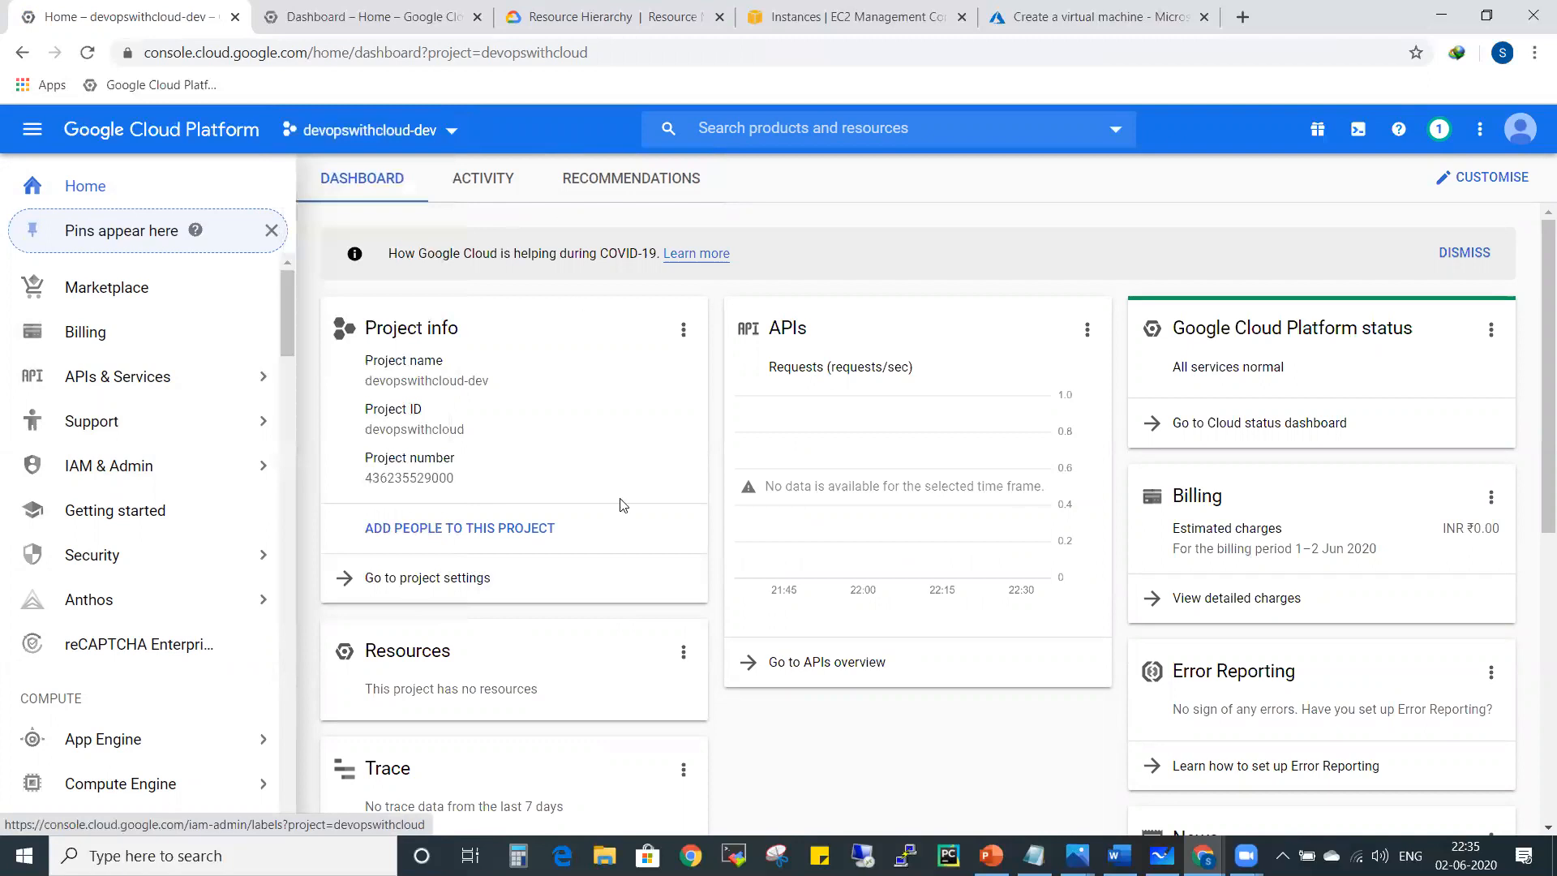
Step: Locate the Shut Down option in the devopswithcloud-dev project settings and switch to the other open console dashboard
{"action": "left_click", "coordinate": [438, 579]}
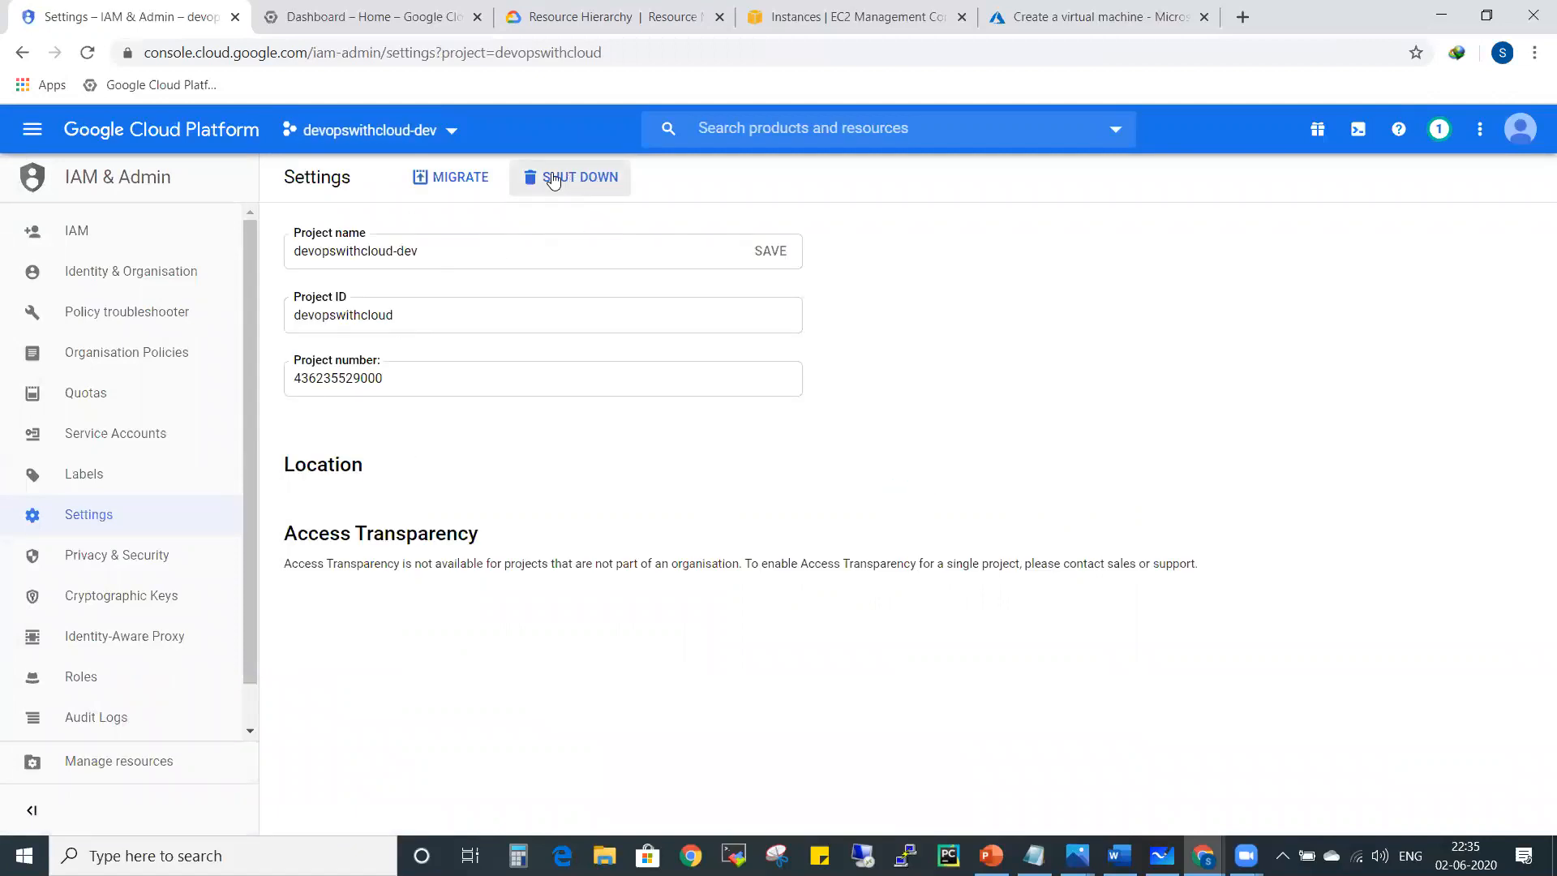
{"action": "left_click", "coordinate": [260, 24]}
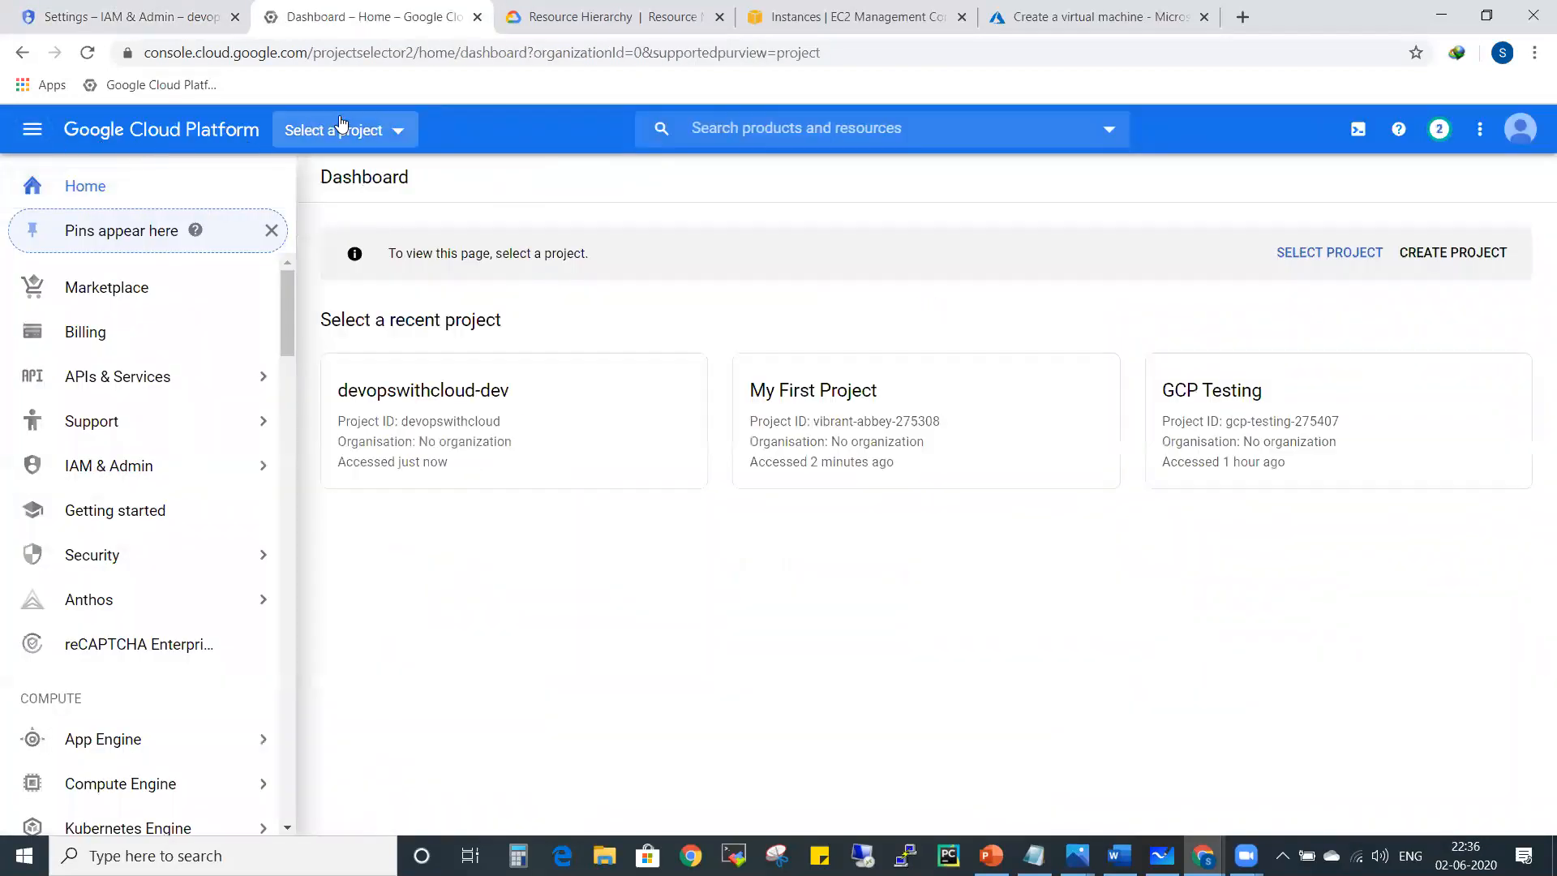
Step: Check the recent projects in the project selector and open the devopswithcloud-dev dashboard in a separate browser tab beside its settings
{"action": "left_click", "coordinate": [366, 136]}
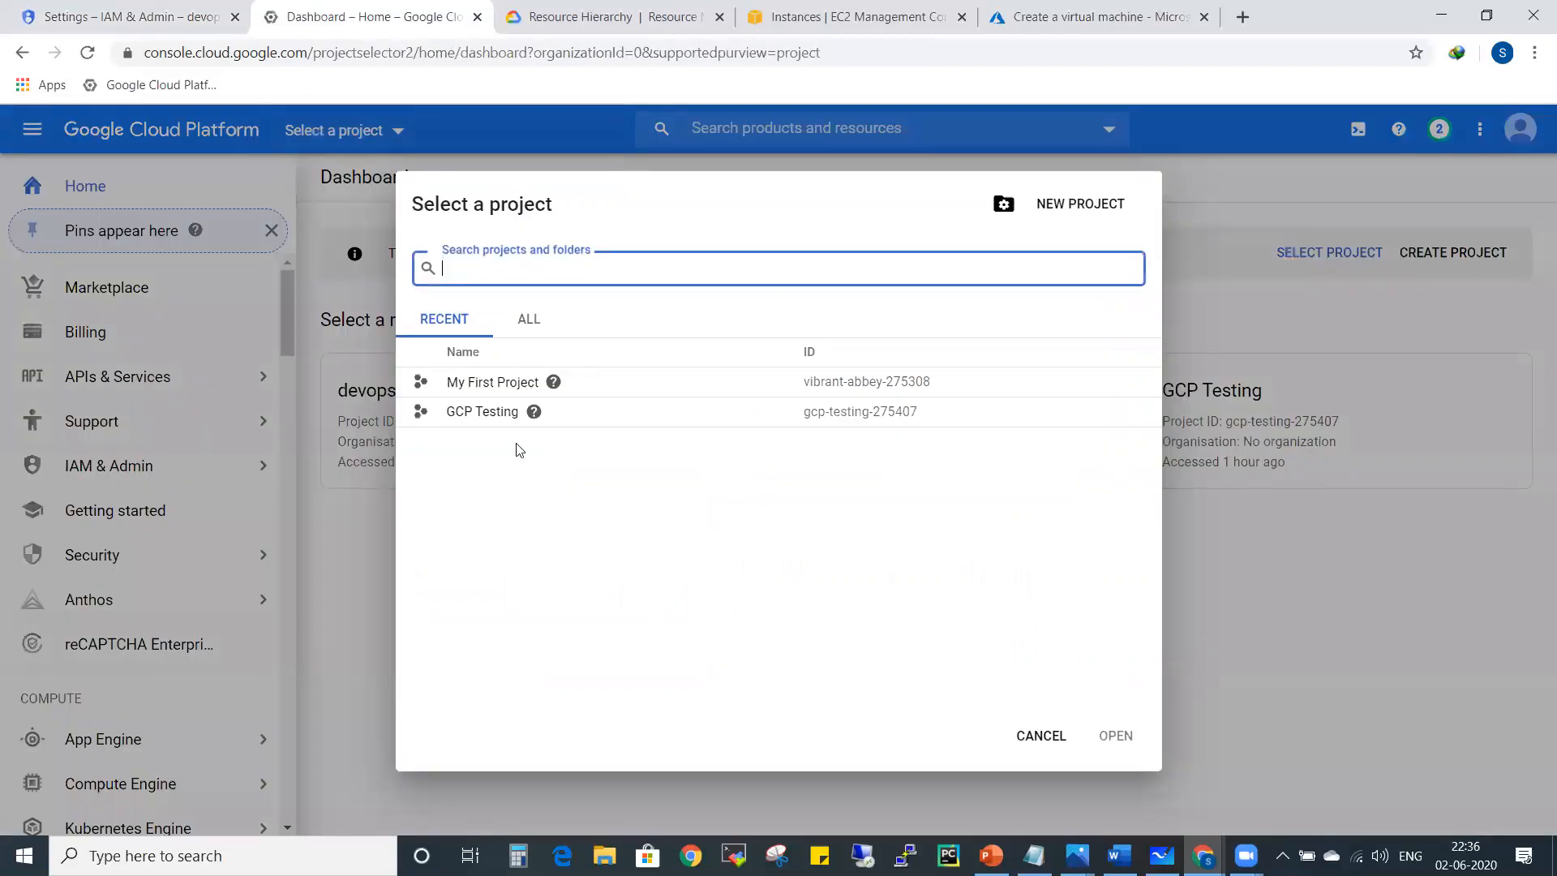
{"action": "key", "text": "Escape"}
{"action": "left_click", "coordinate": [94, 56]}
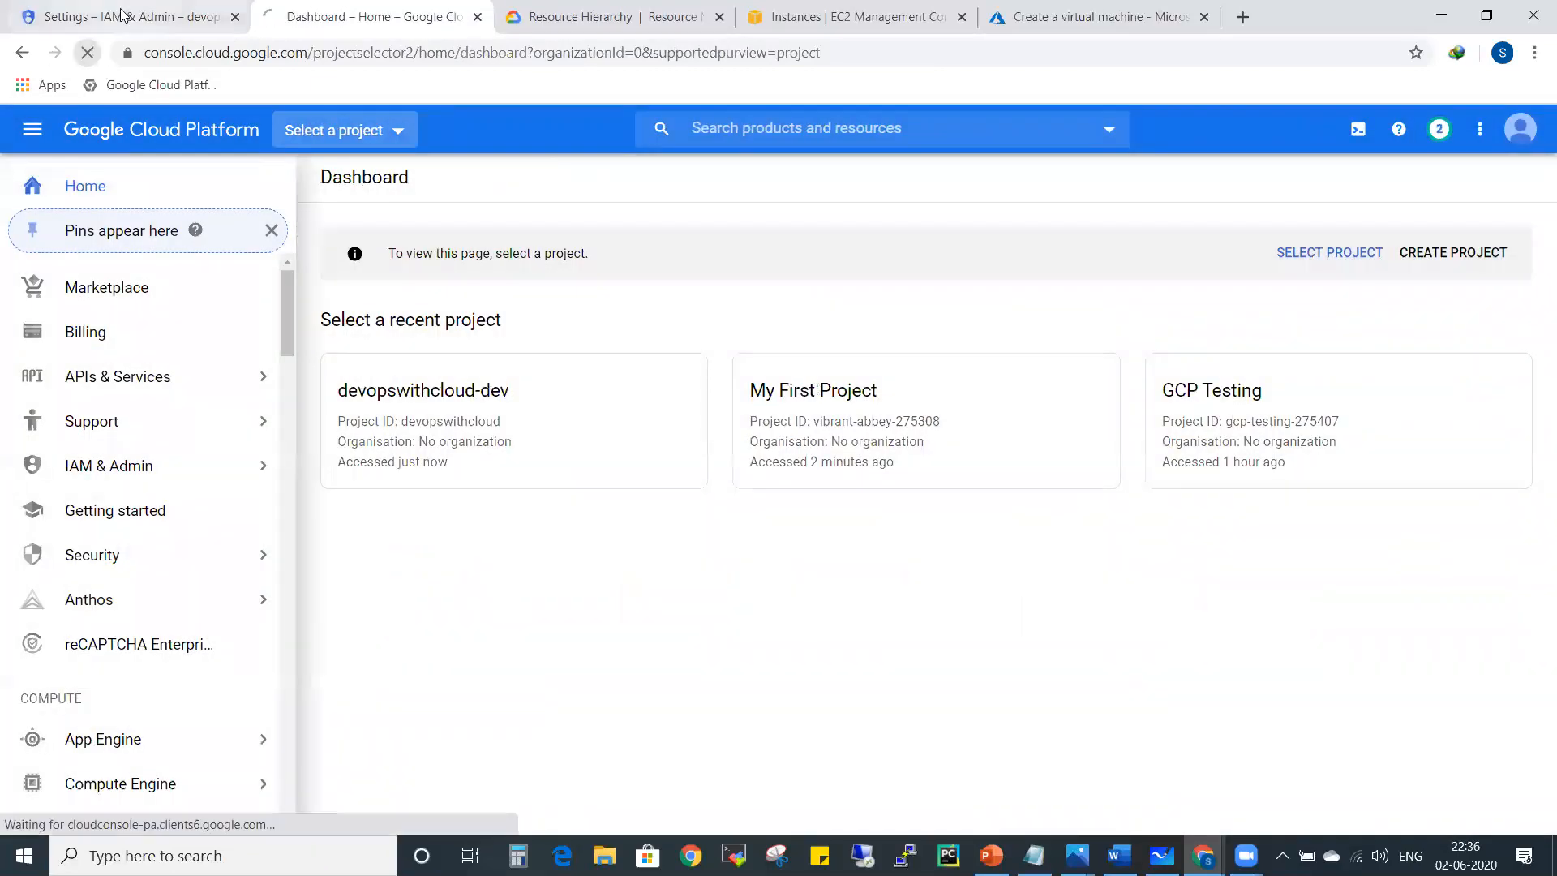
{"action": "left_click", "coordinate": [121, 15]}
{"action": "middle_click", "coordinate": [122, 133]}
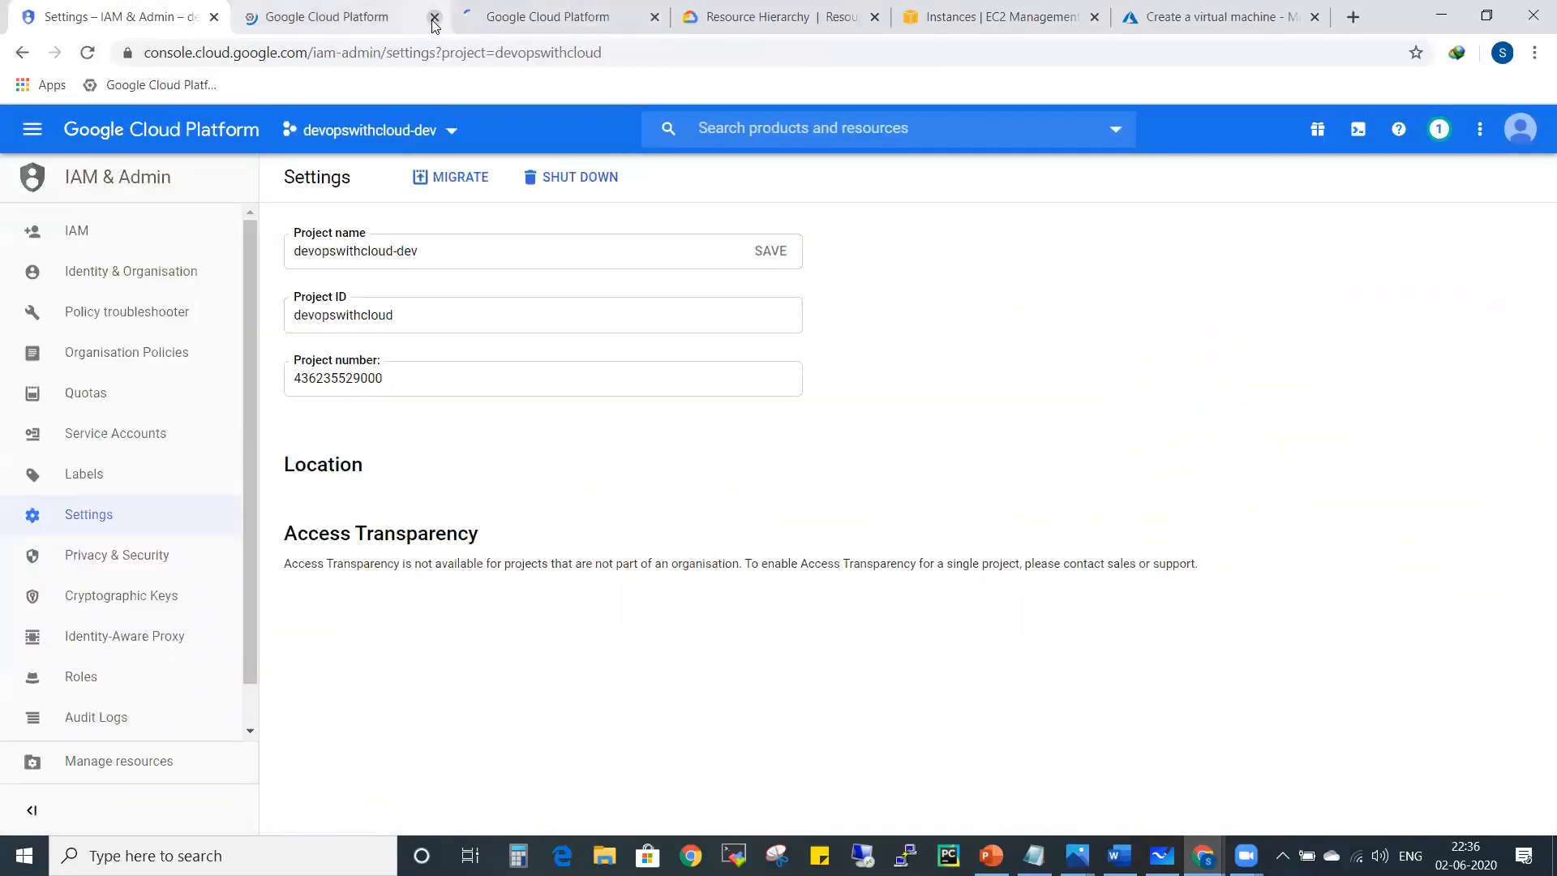
{"action": "left_click", "coordinate": [348, 17]}
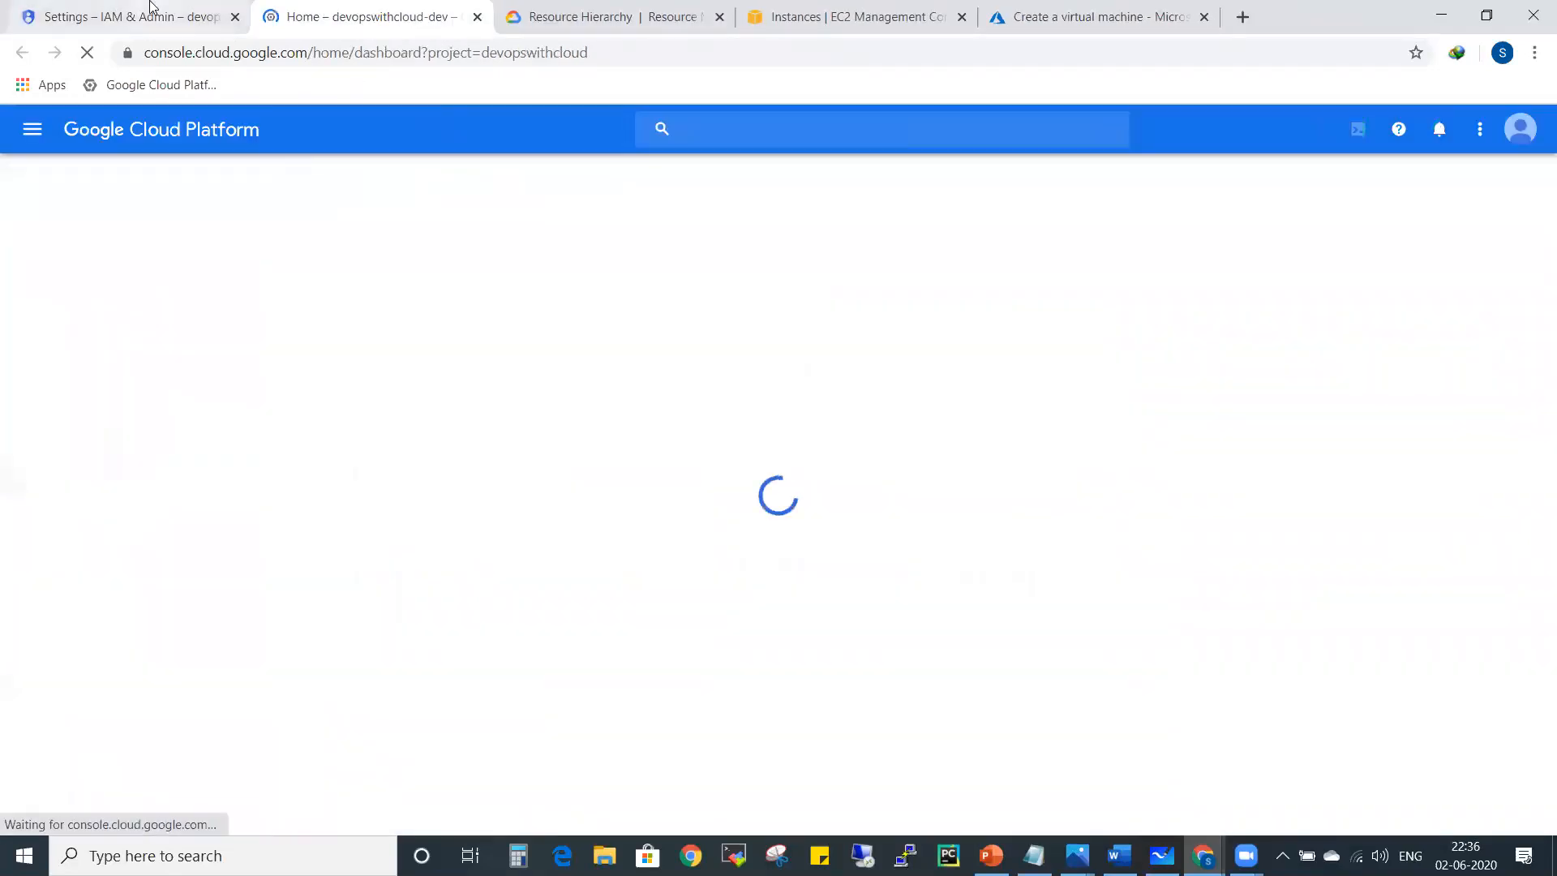
{"action": "left_click", "coordinate": [157, 15]}
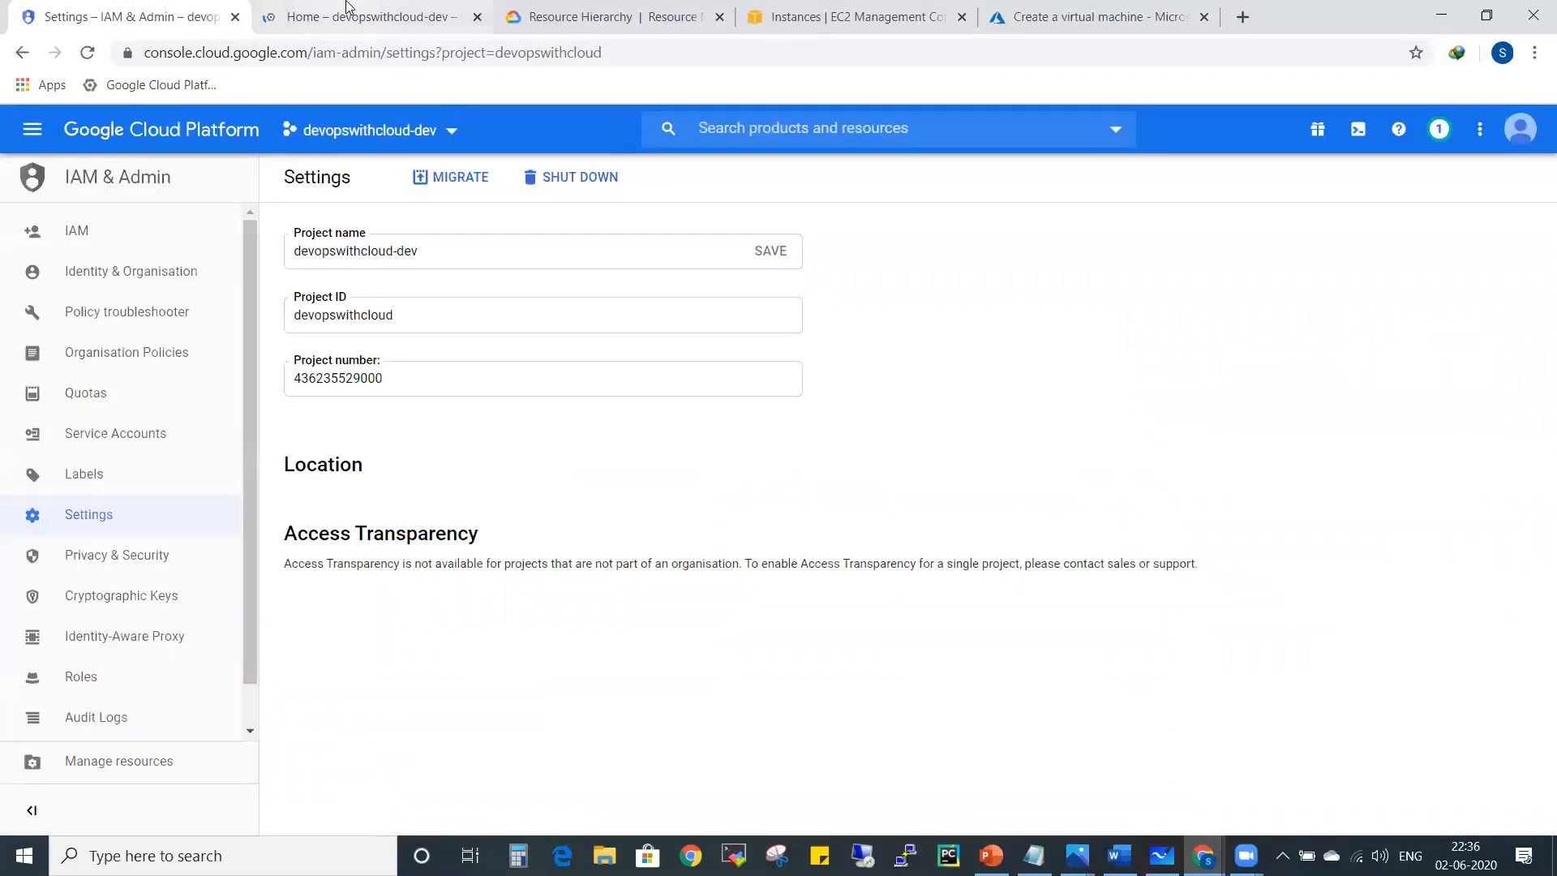
{"action": "left_click", "coordinate": [354, 15]}
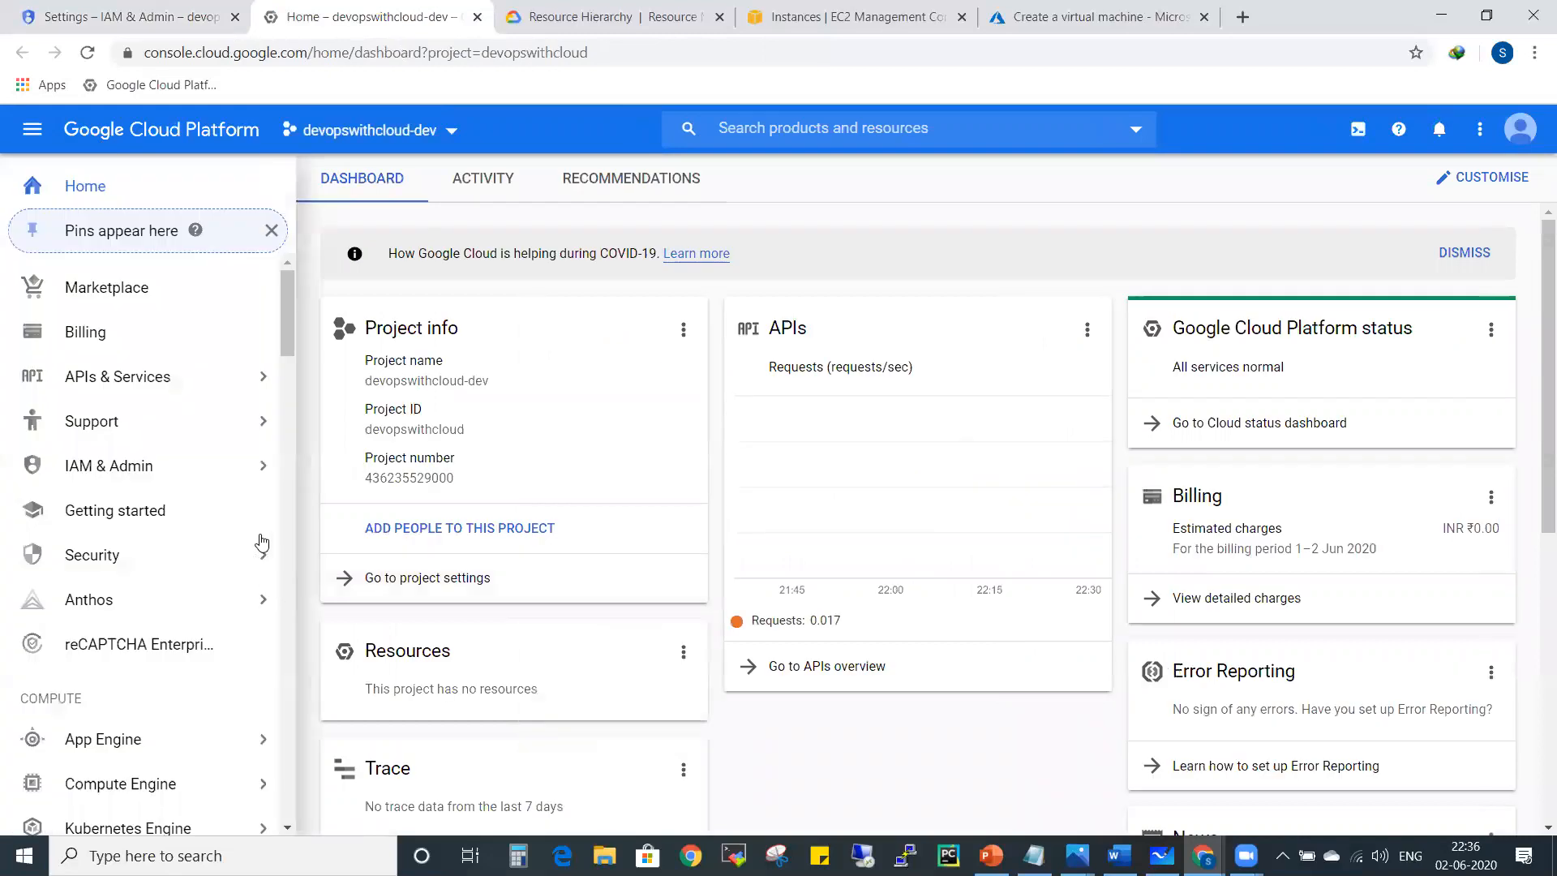
Step: Select devopswithcloud-dev on the Manage Resources page and compare the Delete option there with Shut Down in the project settings
{"action": "mouse_move", "coordinate": [102, 470]}
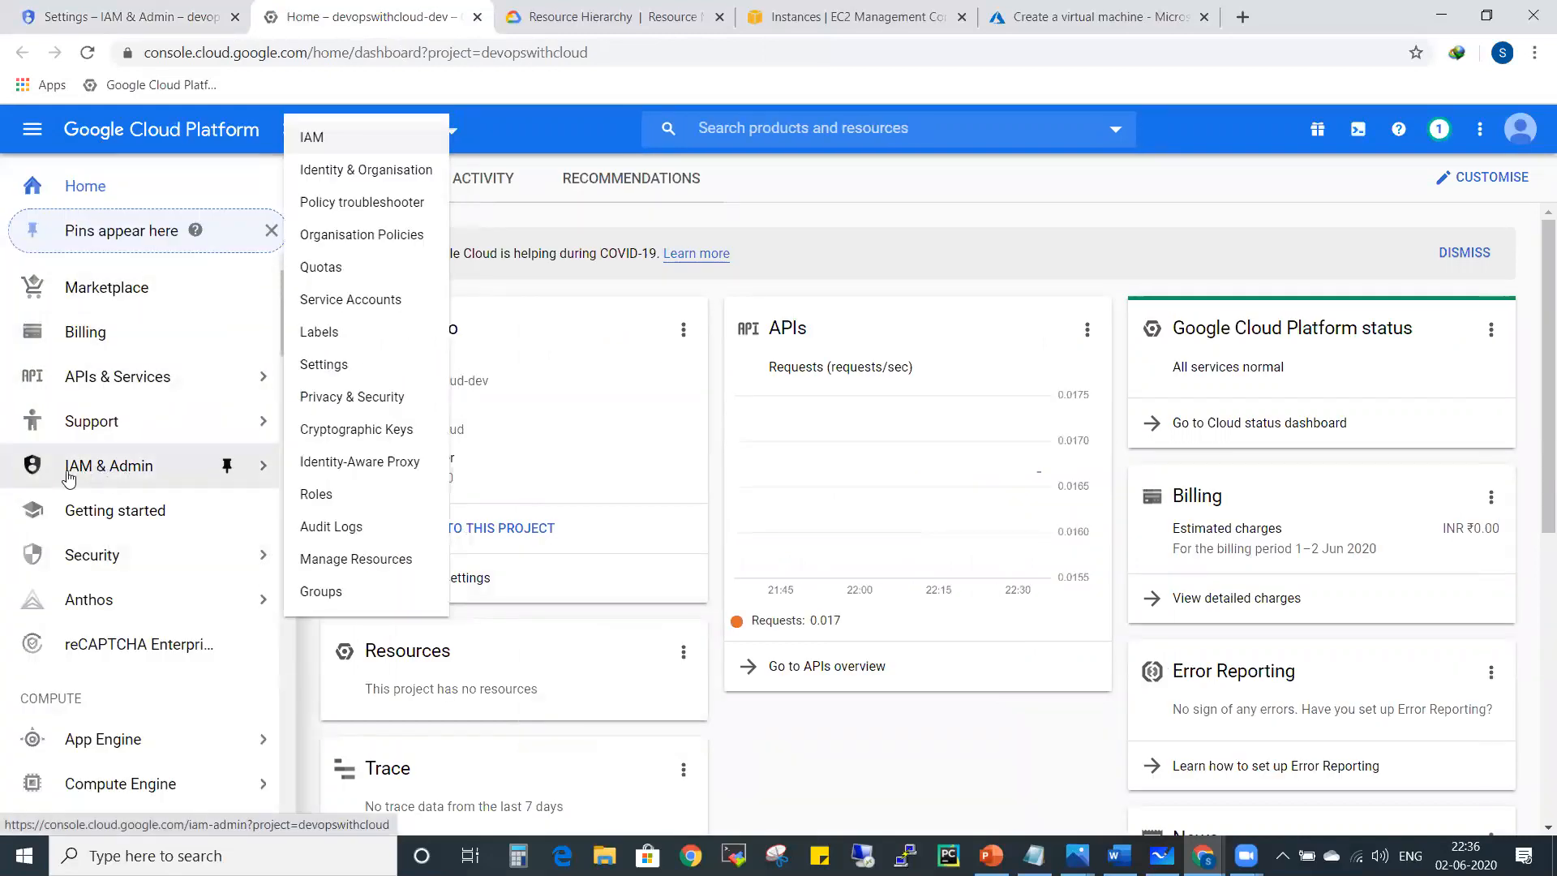
{"action": "left_click", "coordinate": [351, 558]}
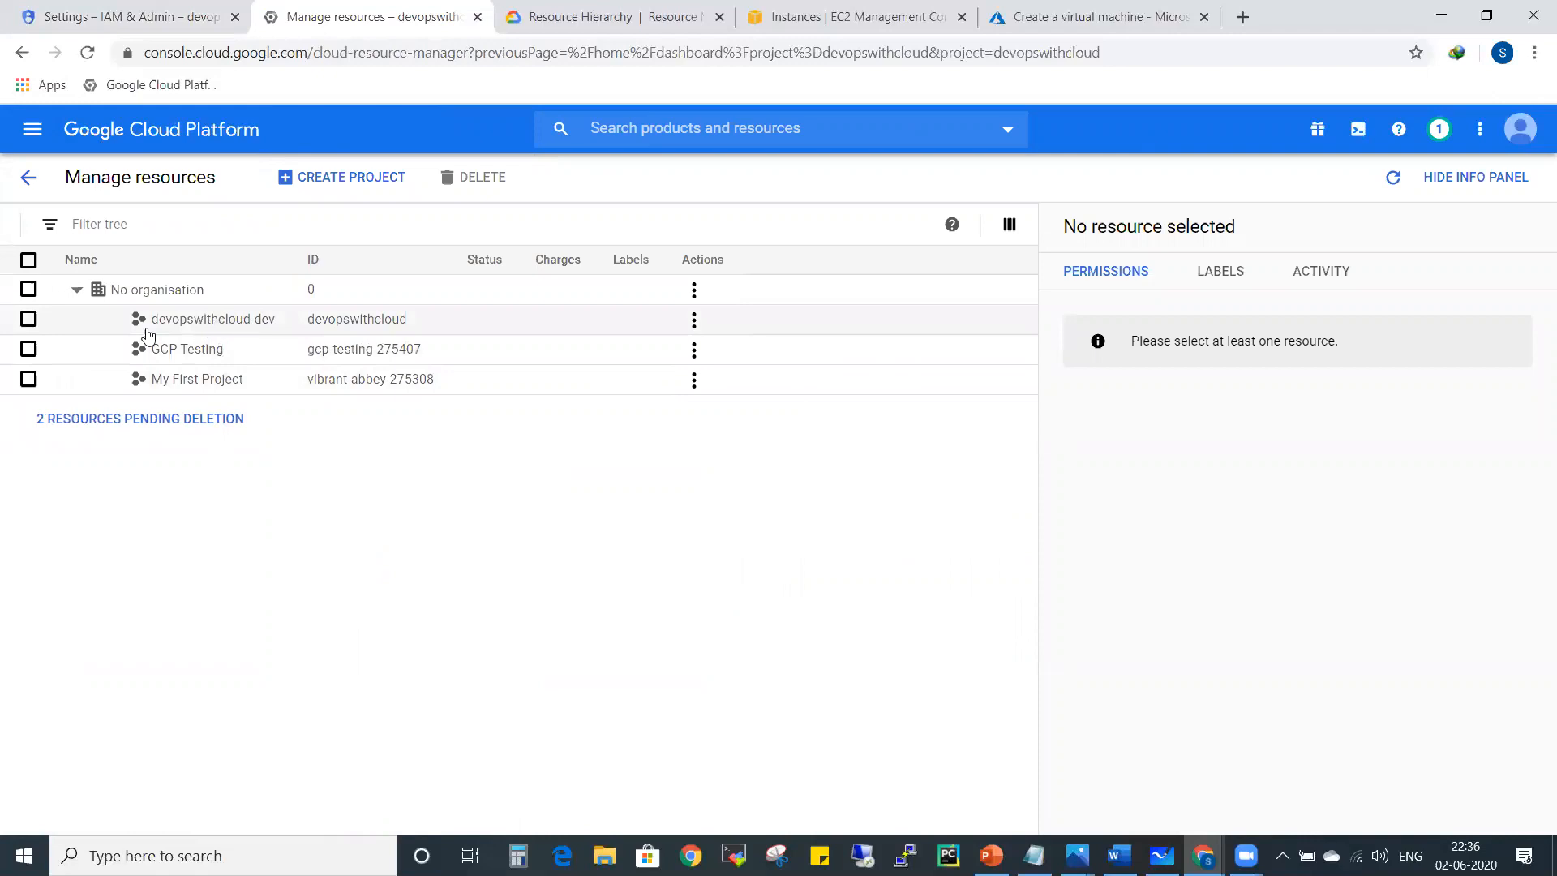
{"action": "left_click", "coordinate": [28, 320]}
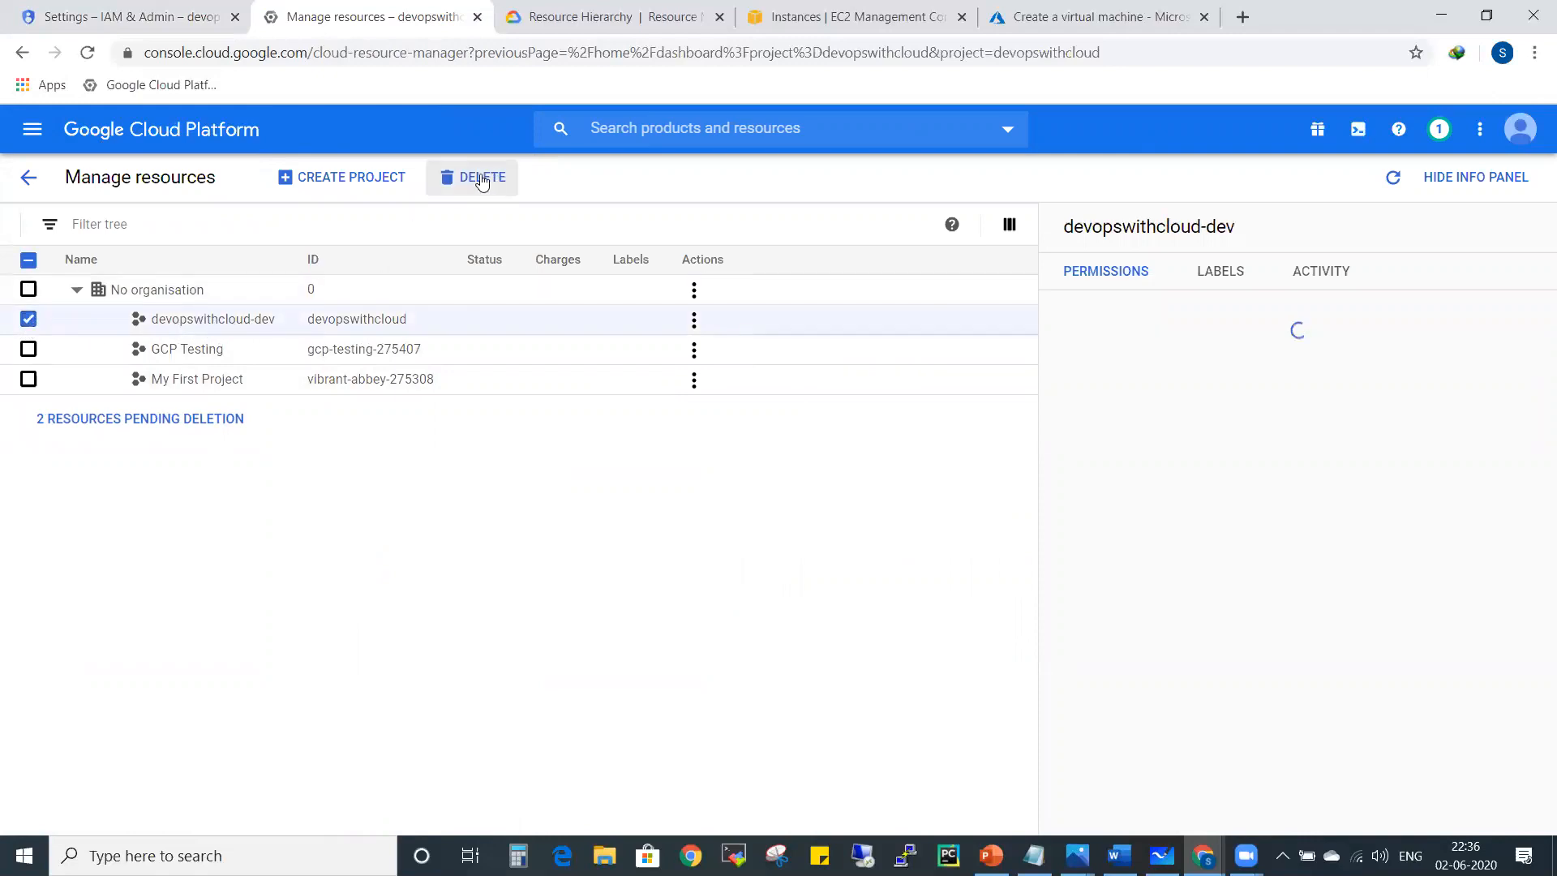
{"action": "left_click", "coordinate": [203, 15]}
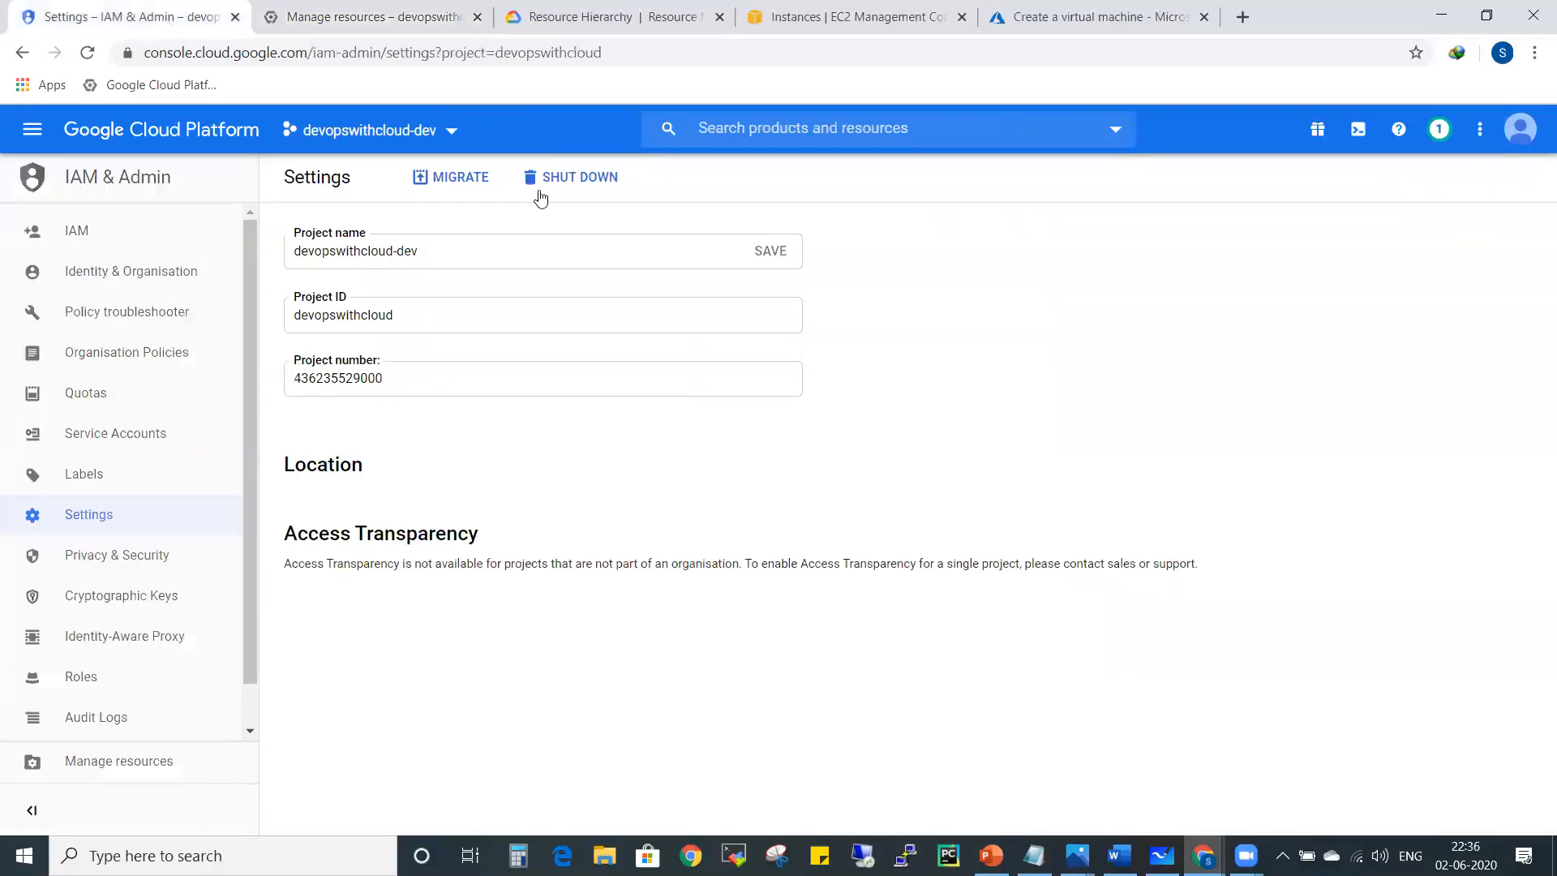
{"action": "left_click", "coordinate": [308, 25]}
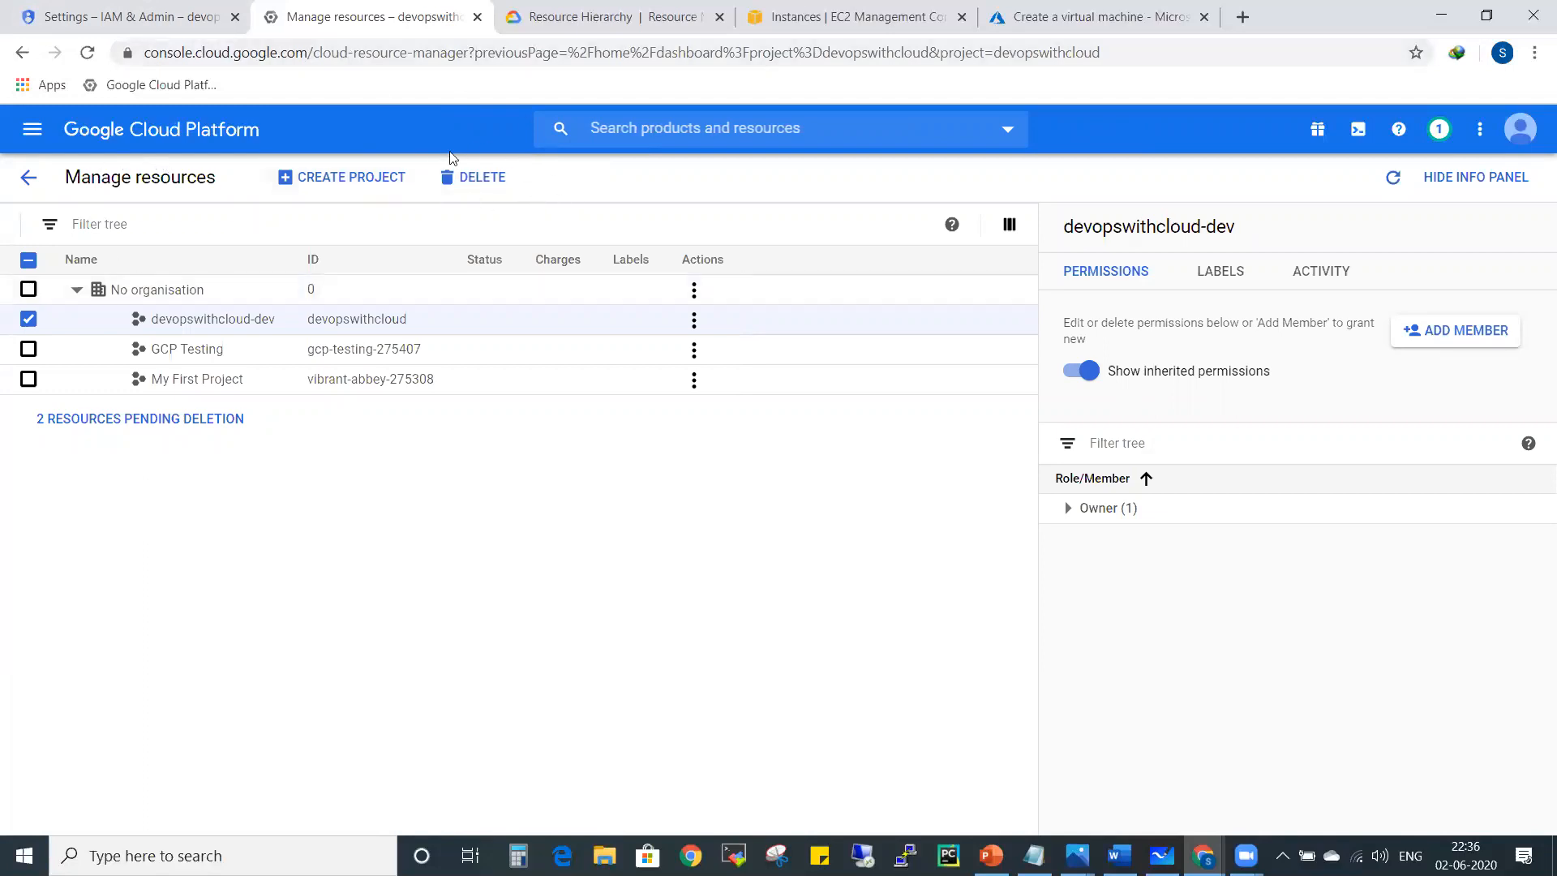
{"action": "left_click", "coordinate": [98, 18]}
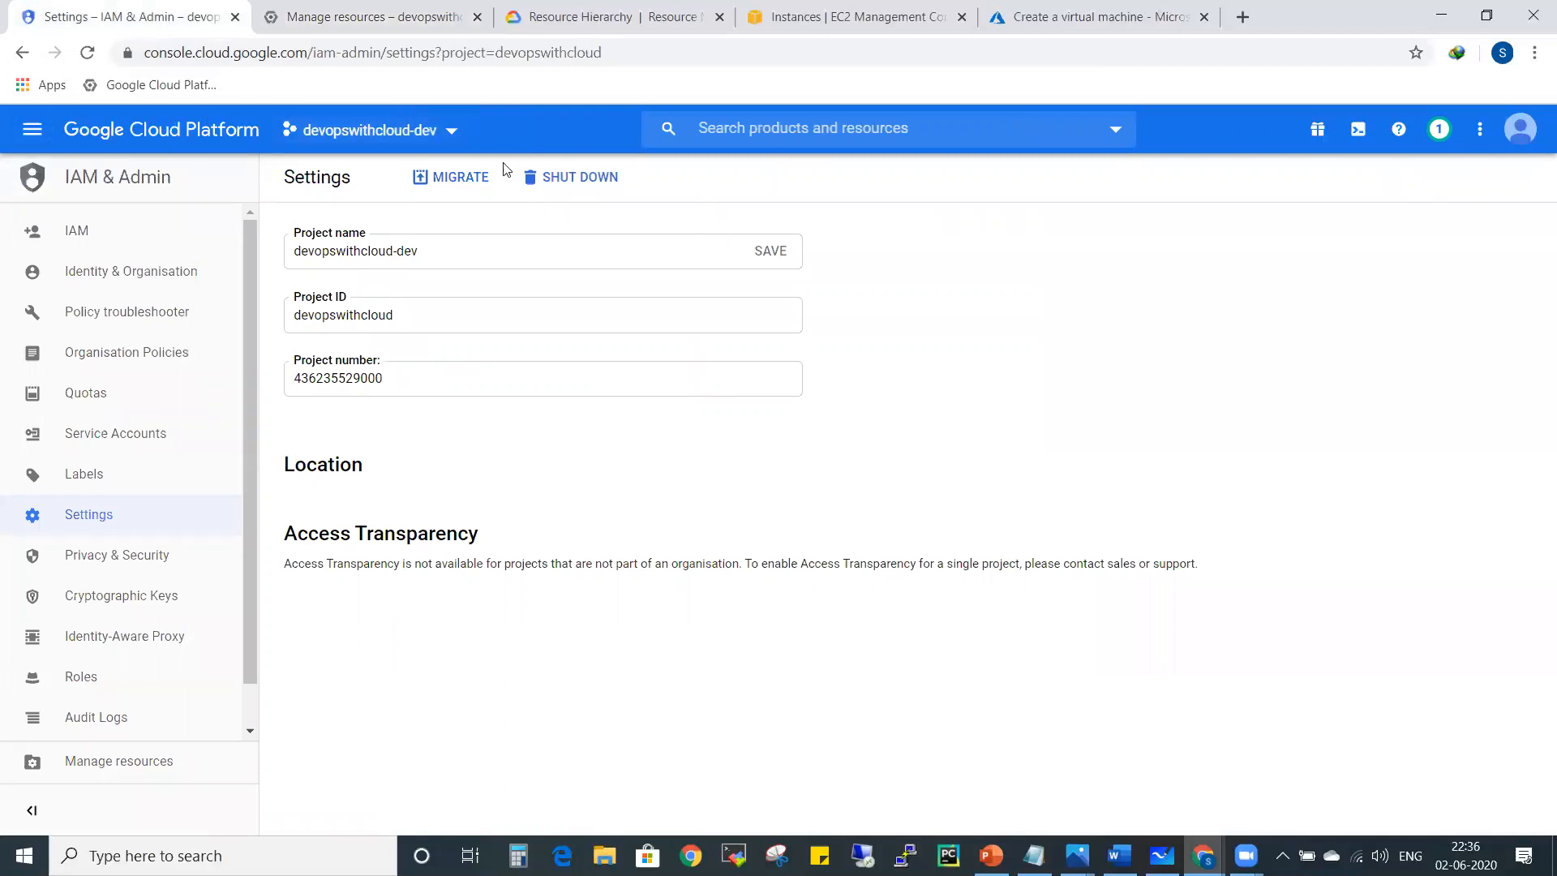
Step: Shut down the devopswithcloud-dev project, confirming with the project ID devopswithcloud
{"action": "left_click", "coordinate": [535, 180]}
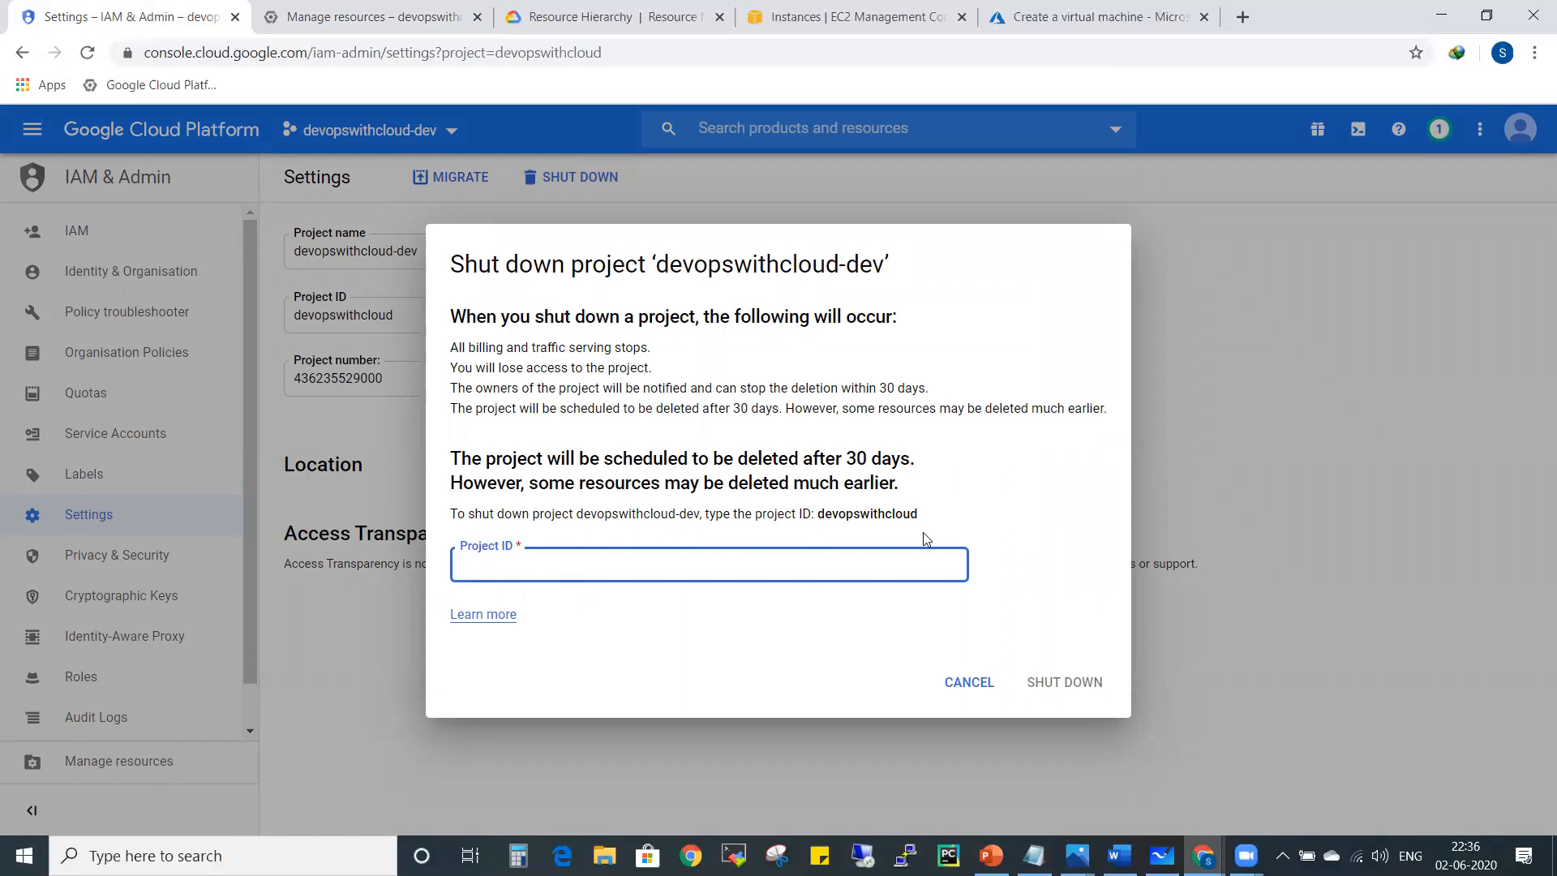
{"action": "left_click_drag", "start_coordinate": [918, 513], "coordinate": [820, 511]}
{"action": "key", "text": "ctrl+c"}
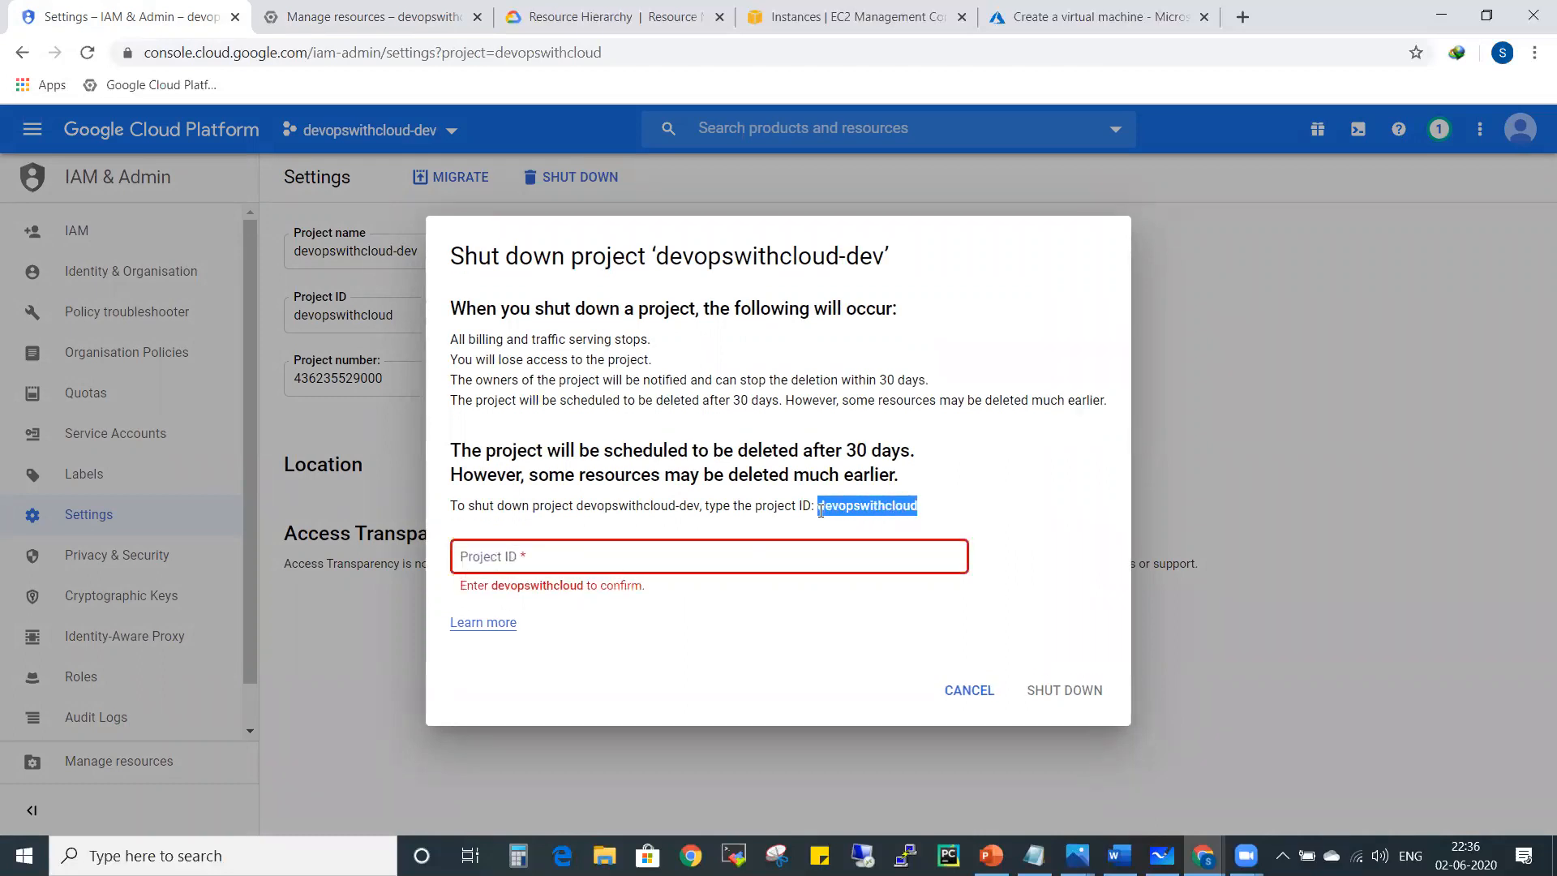
{"action": "left_click", "coordinate": [747, 562]}
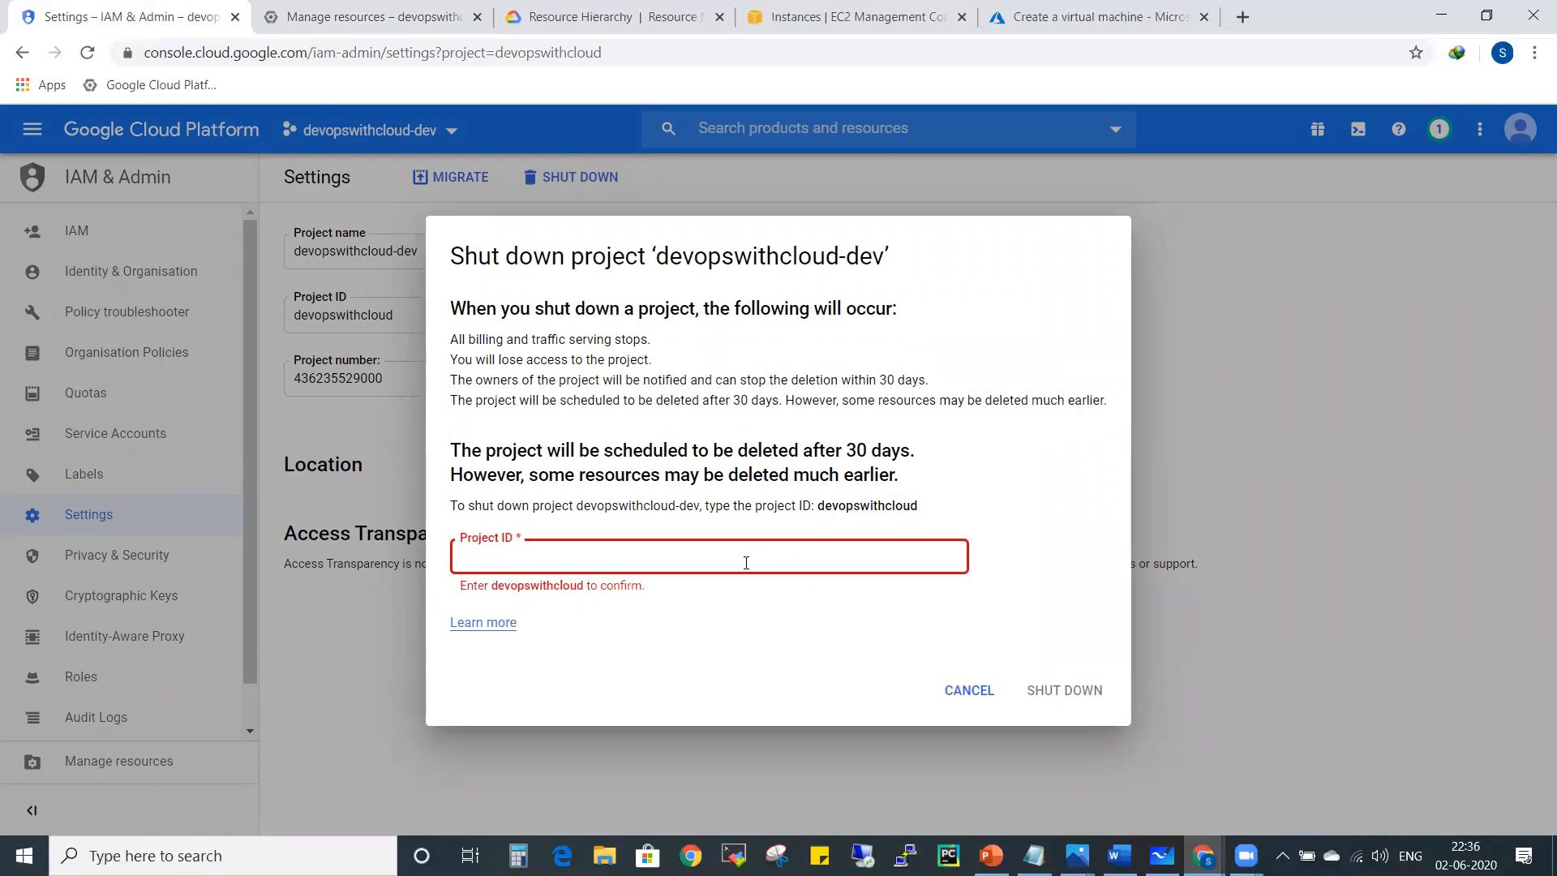
{"action": "key", "text": "ctrl+v"}
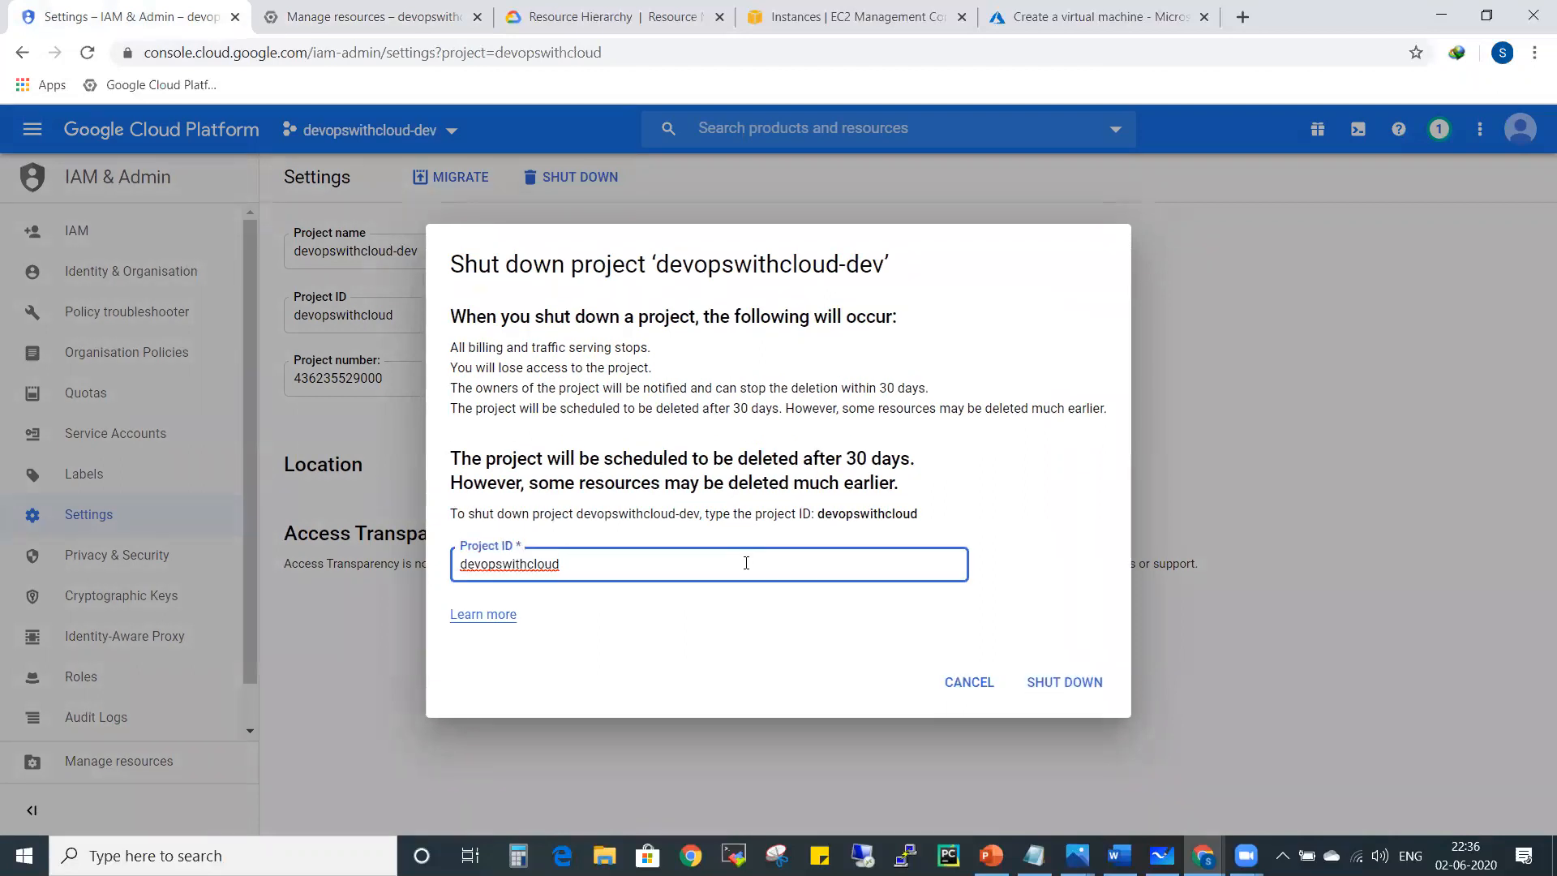
{"action": "left_click", "coordinate": [1083, 684]}
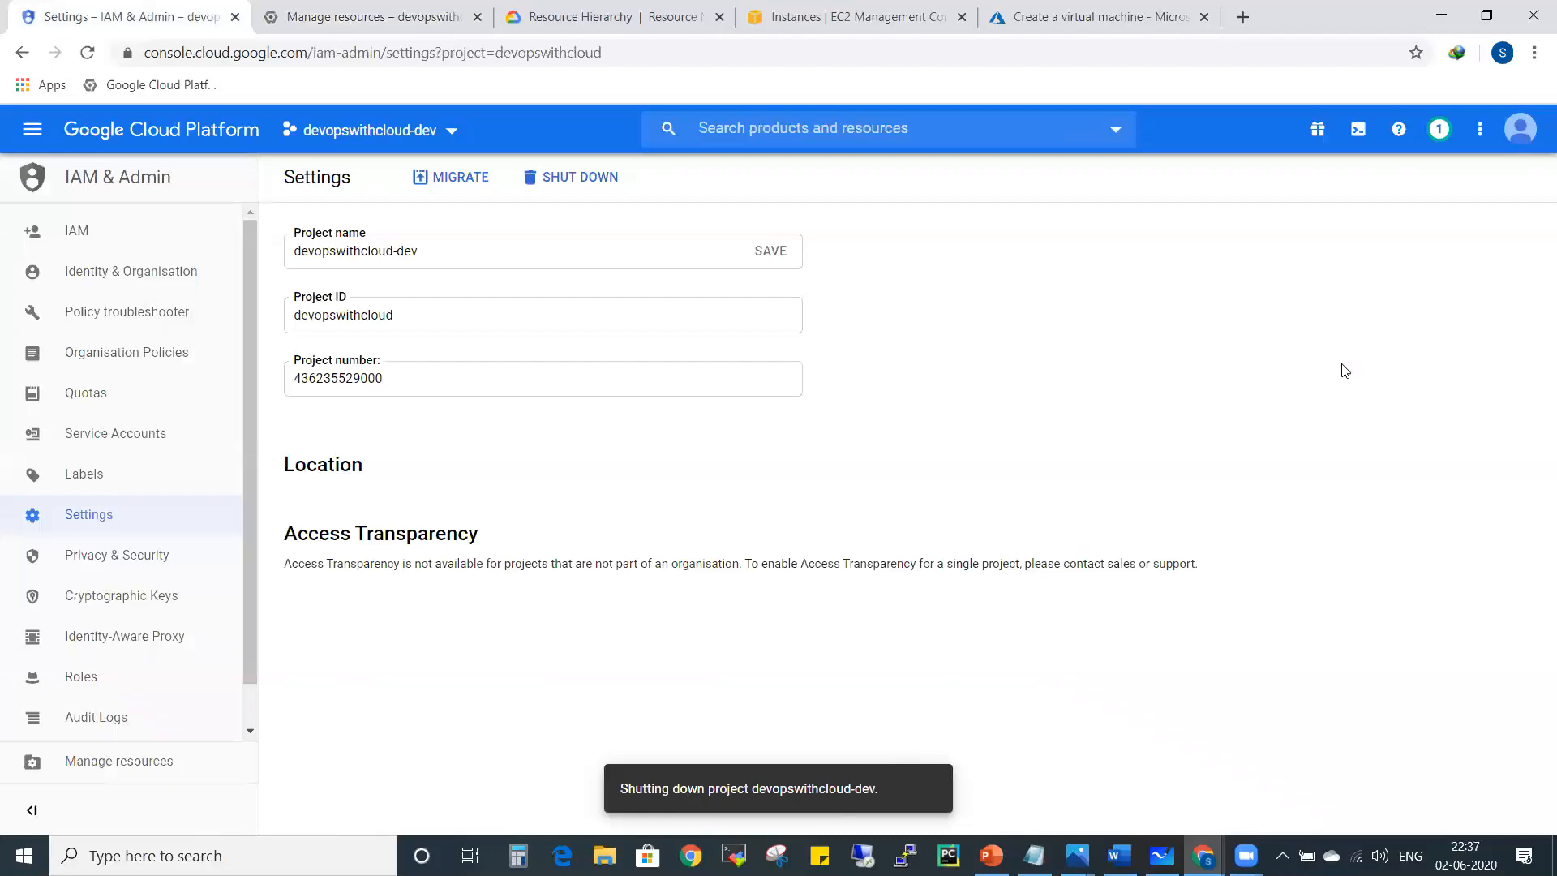
Step: Open the notifications, highlight the text of the pending deletion notice to read it, and dismiss the notice
{"action": "left_click", "coordinate": [1440, 130]}
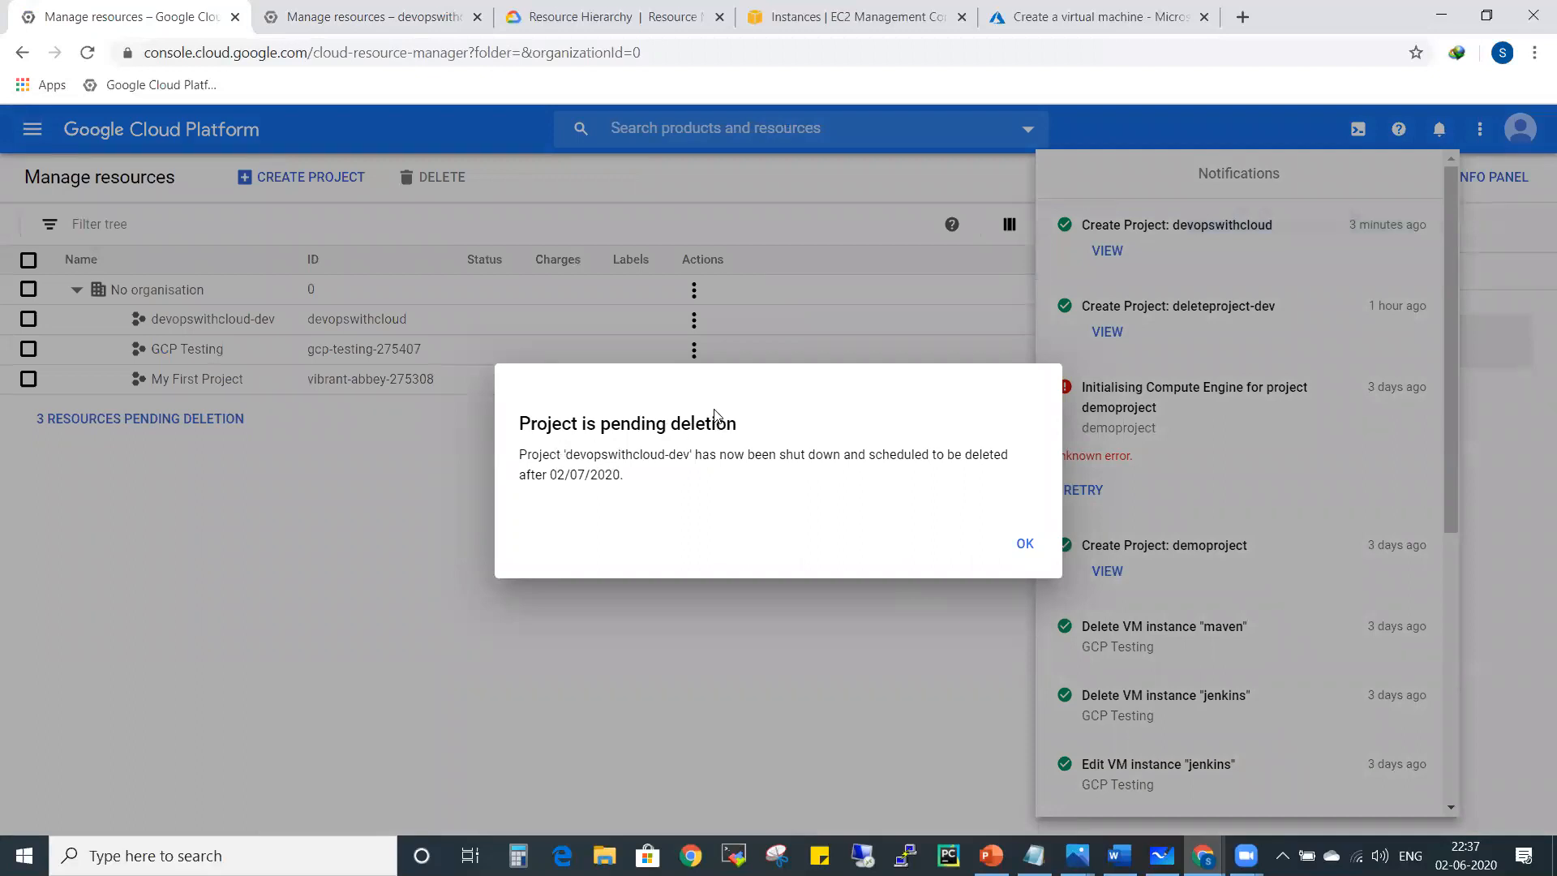
{"action": "left_click_drag", "start_coordinate": [565, 456], "coordinate": [1013, 456]}
{"action": "left_click_drag", "start_coordinate": [648, 483], "coordinate": [522, 458]}
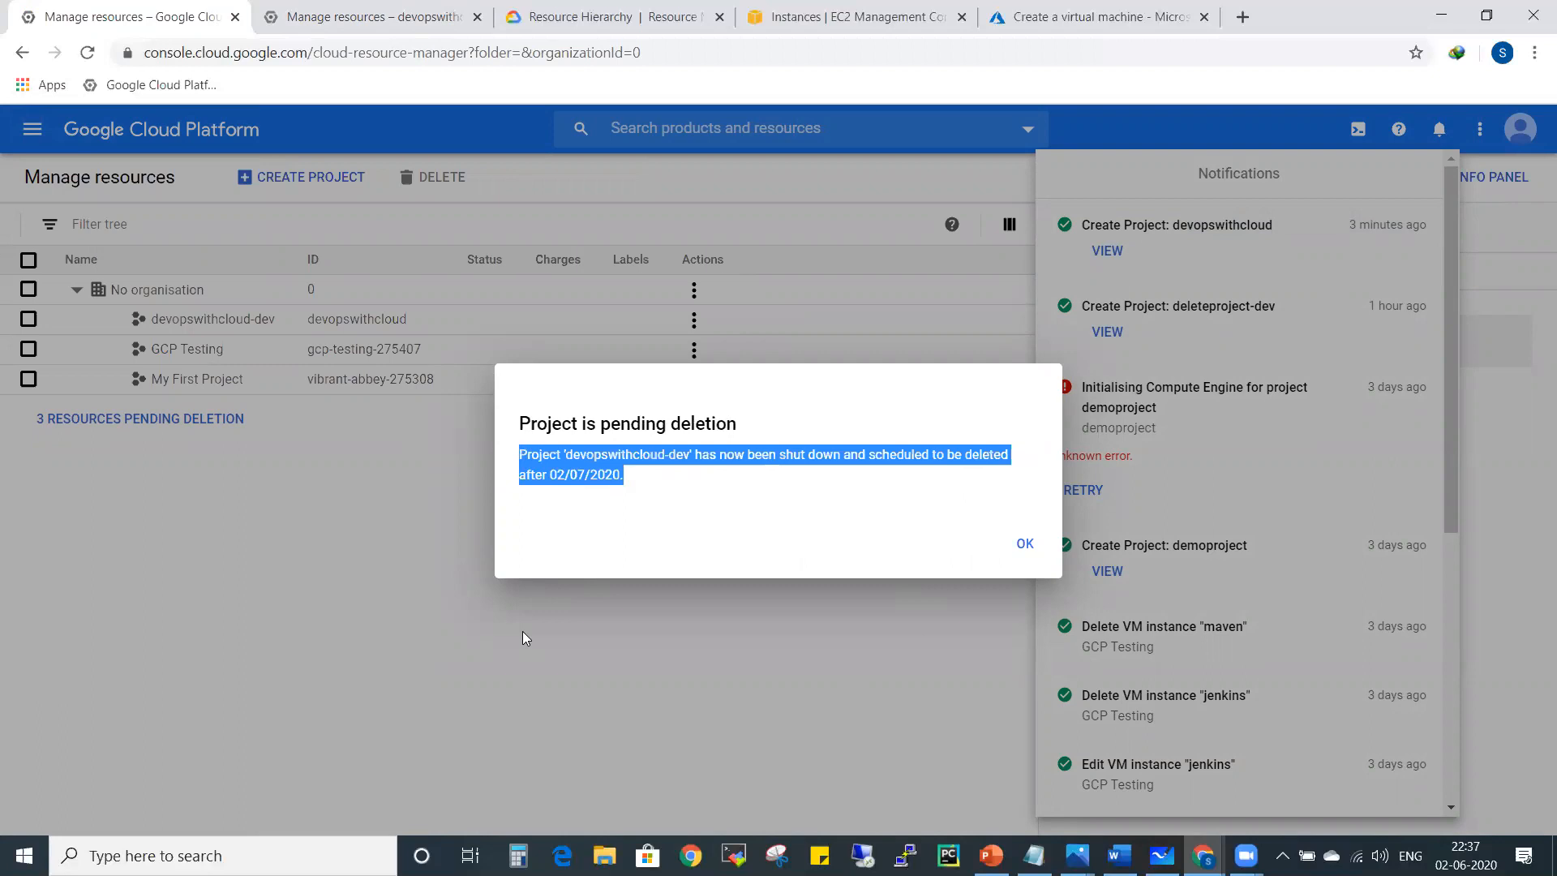
{"action": "left_click", "coordinate": [1026, 542]}
Step: Reopen Manage Resources from the home dashboard and reload it to check whether devopswithcloud-dev is still listed
{"action": "left_click", "coordinate": [137, 131]}
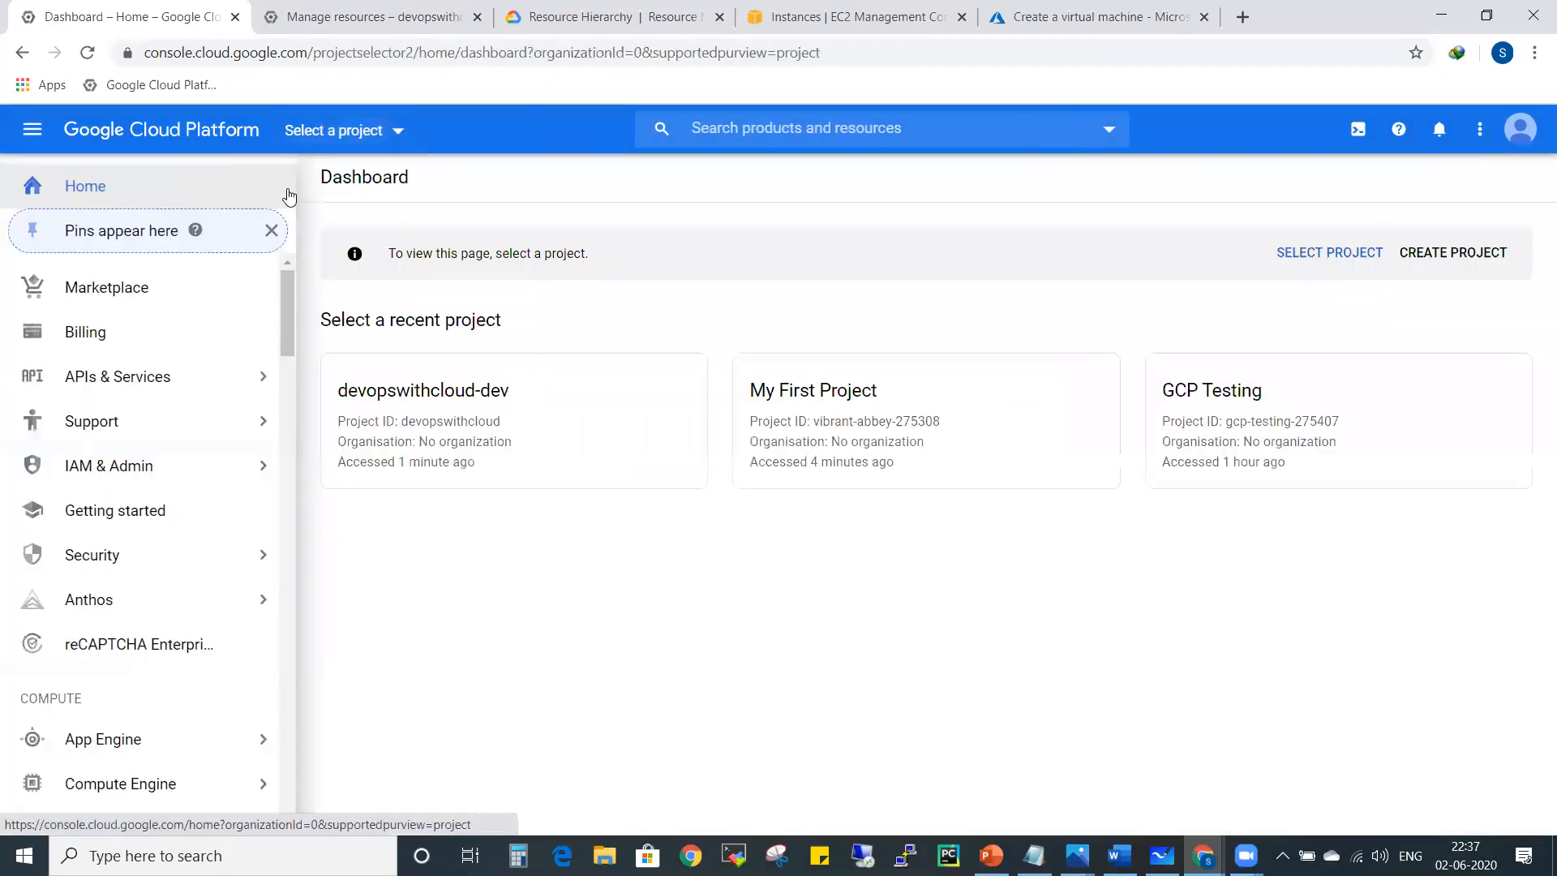
{"action": "mouse_move", "coordinate": [118, 467]}
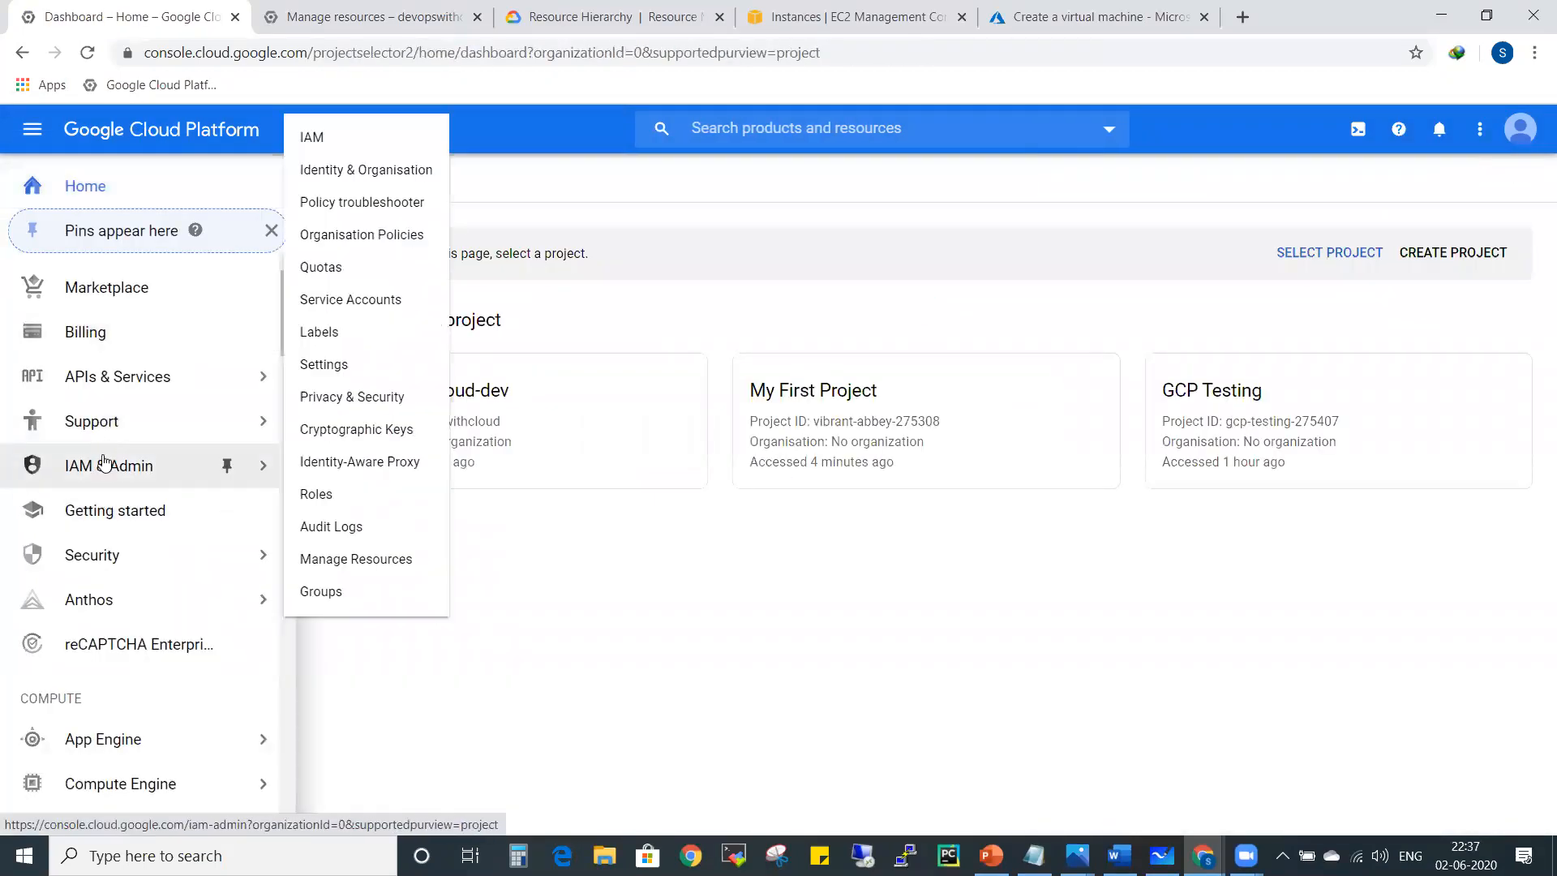
{"action": "left_click", "coordinate": [316, 558]}
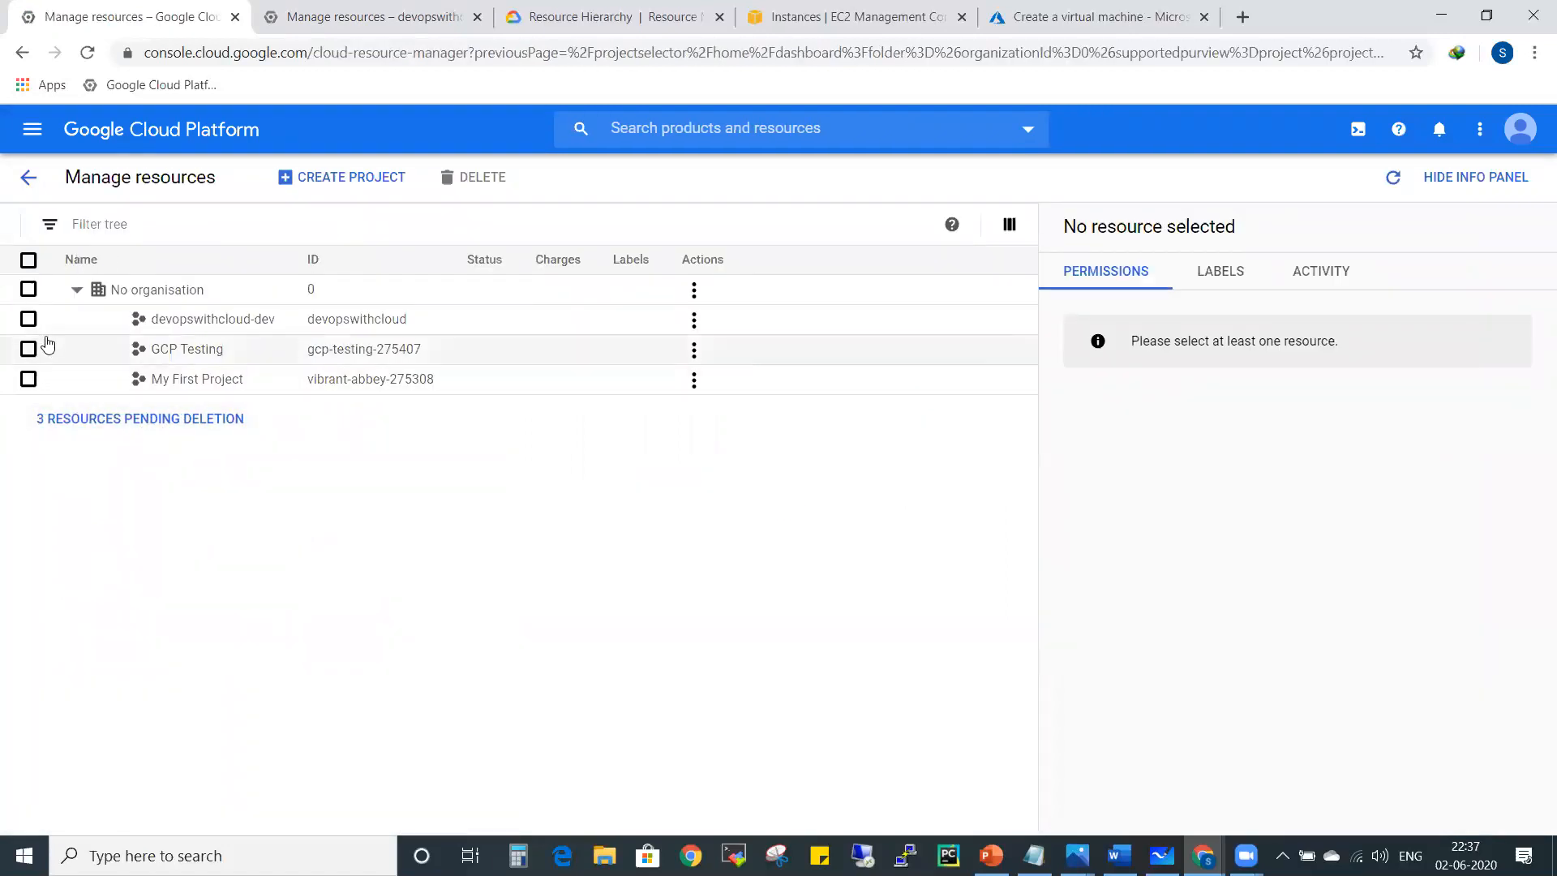
{"action": "left_click", "coordinate": [86, 54]}
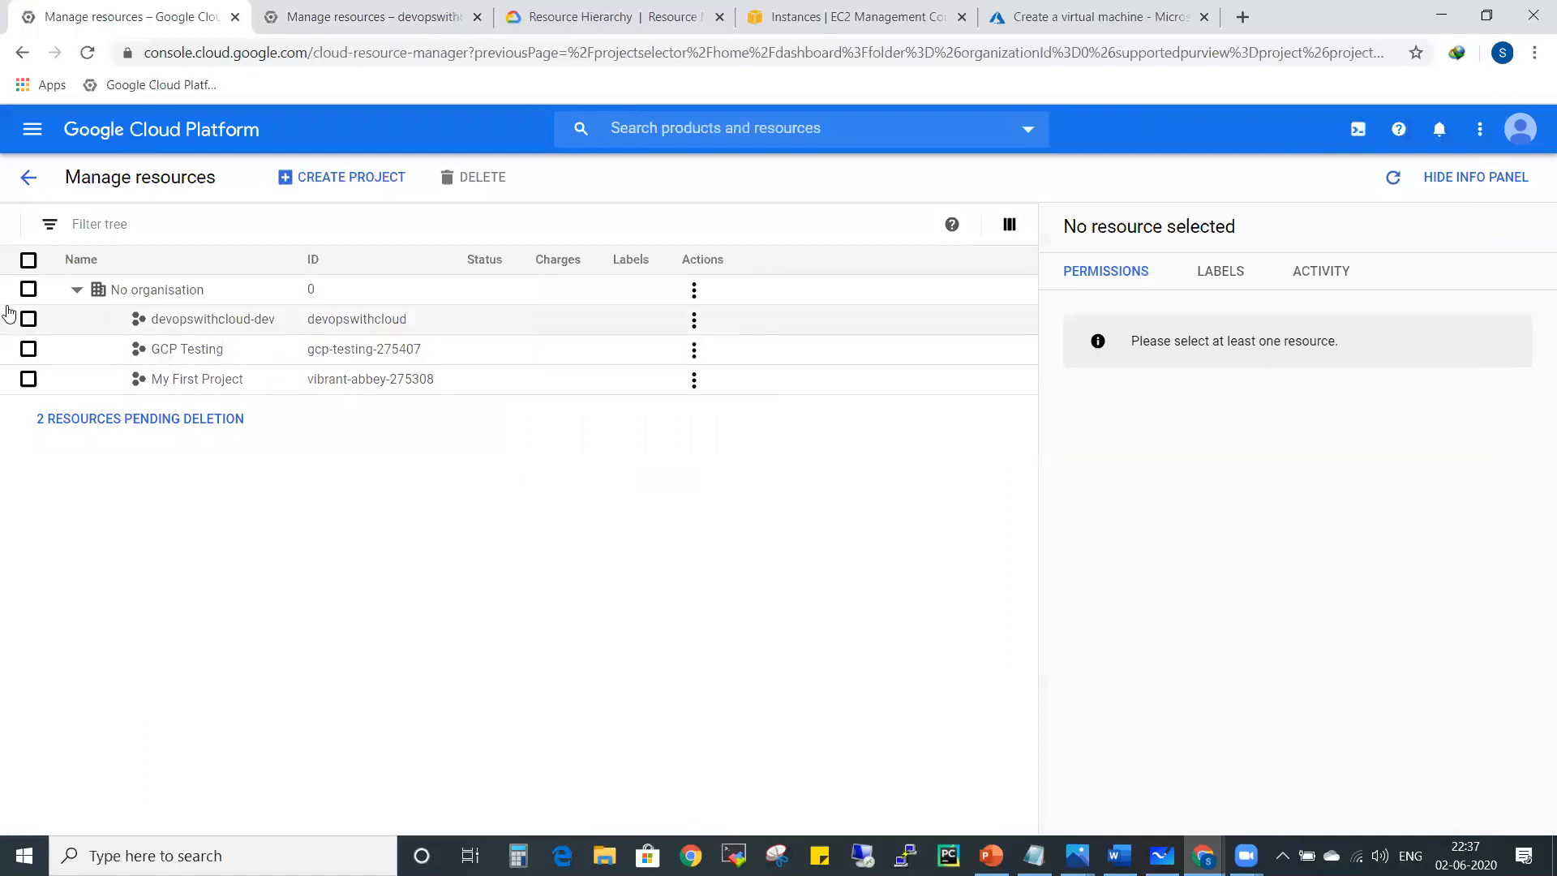
{"action": "left_click", "coordinate": [207, 327]}
{"action": "left_click", "coordinate": [30, 322]}
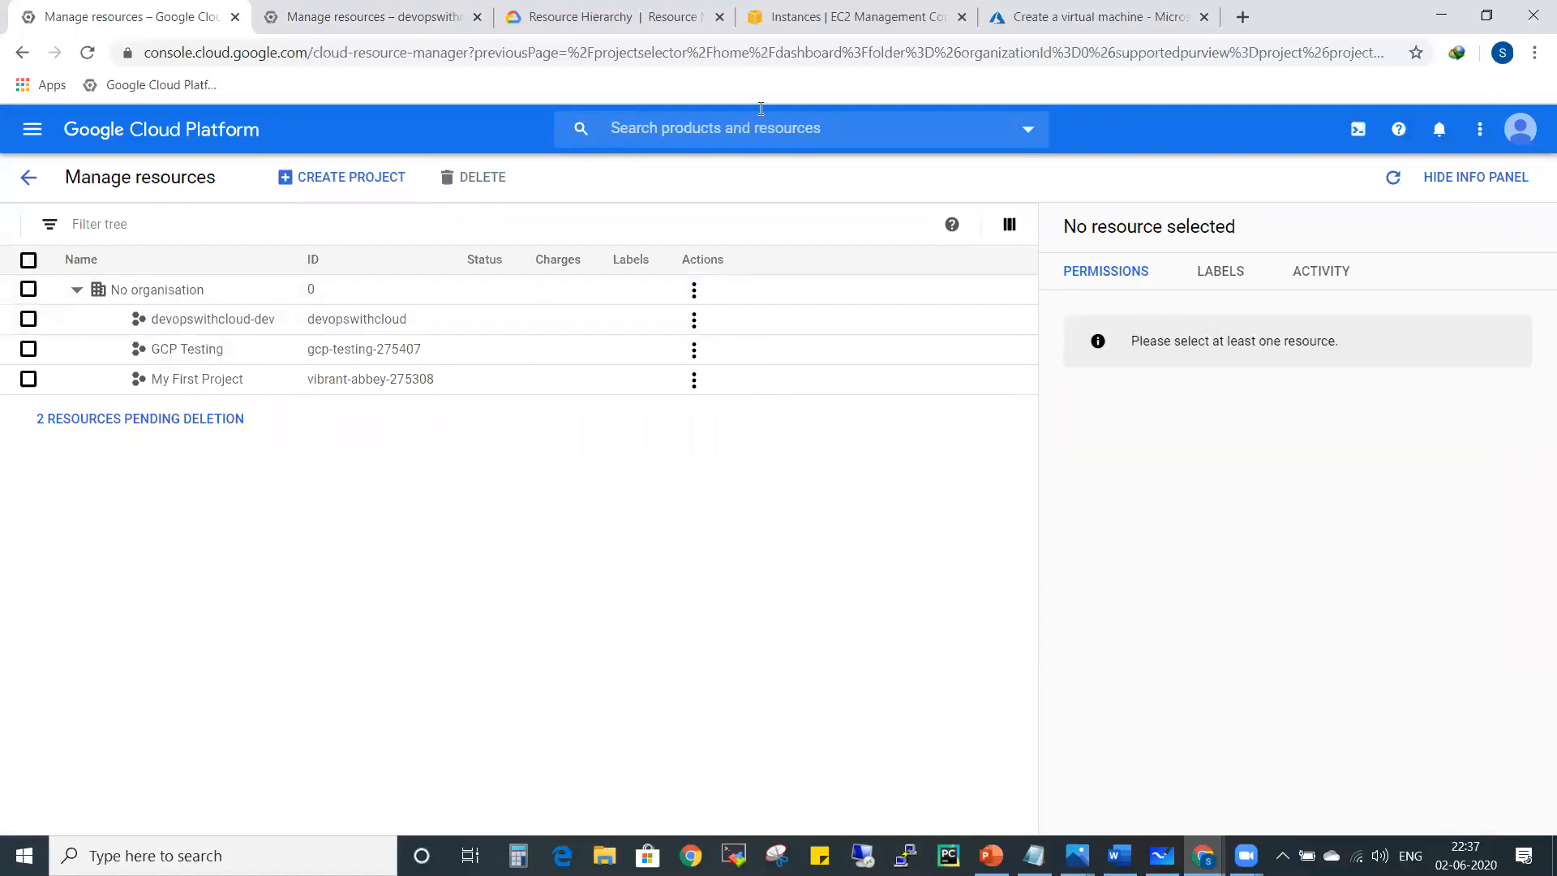
Step: Check the notifications for the shutdown and view the entry for the creation of devopswithcloud
{"action": "left_click", "coordinate": [1406, 130]}
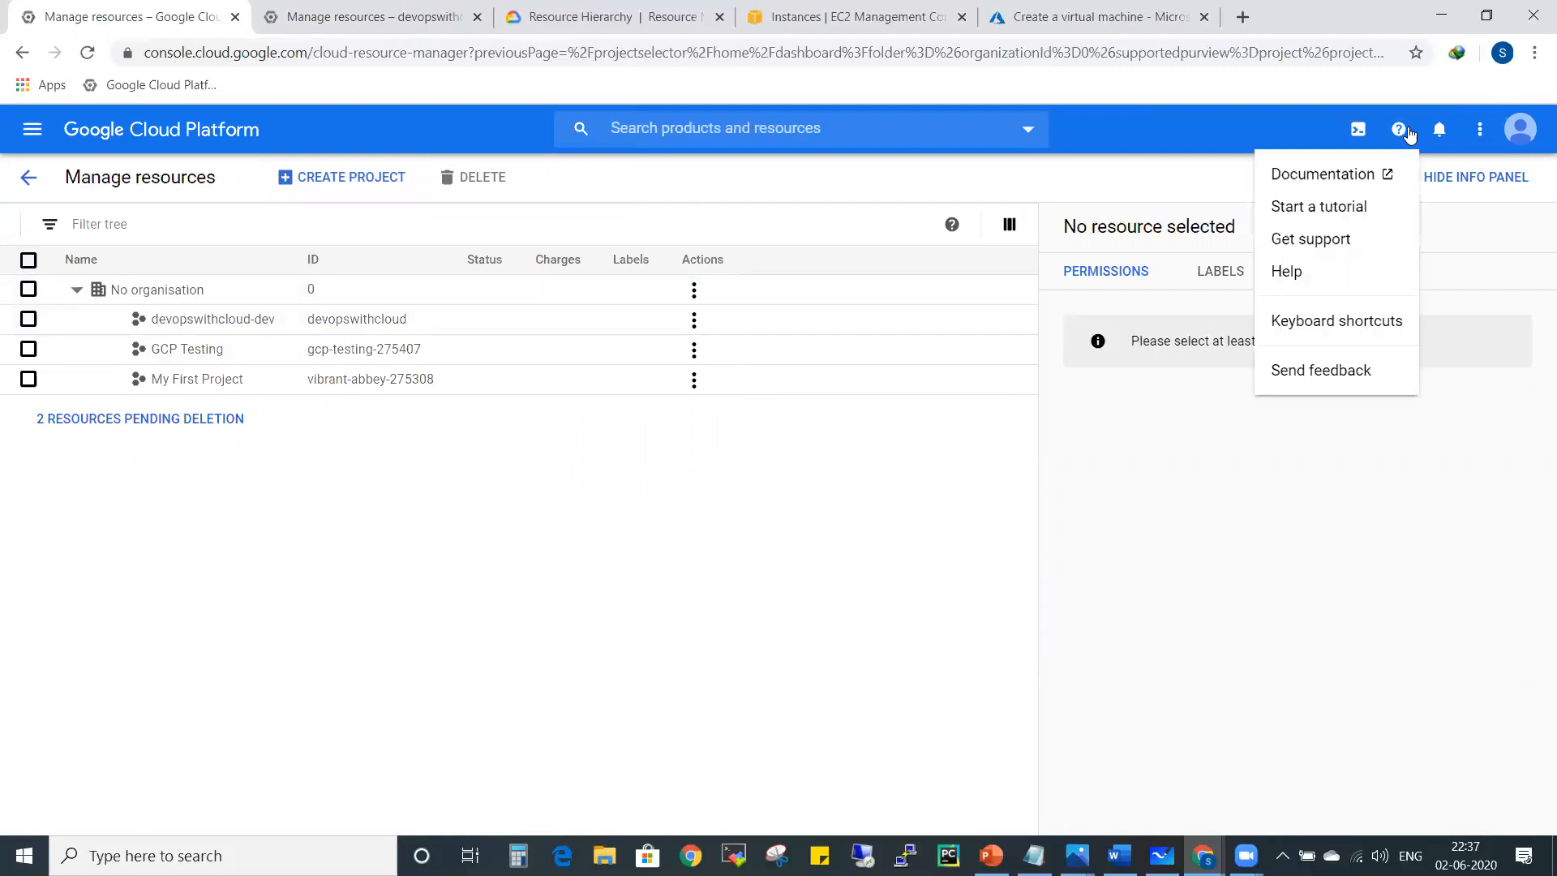
{"action": "left_click", "coordinate": [1440, 129]}
{"action": "left_click", "coordinate": [1451, 131]}
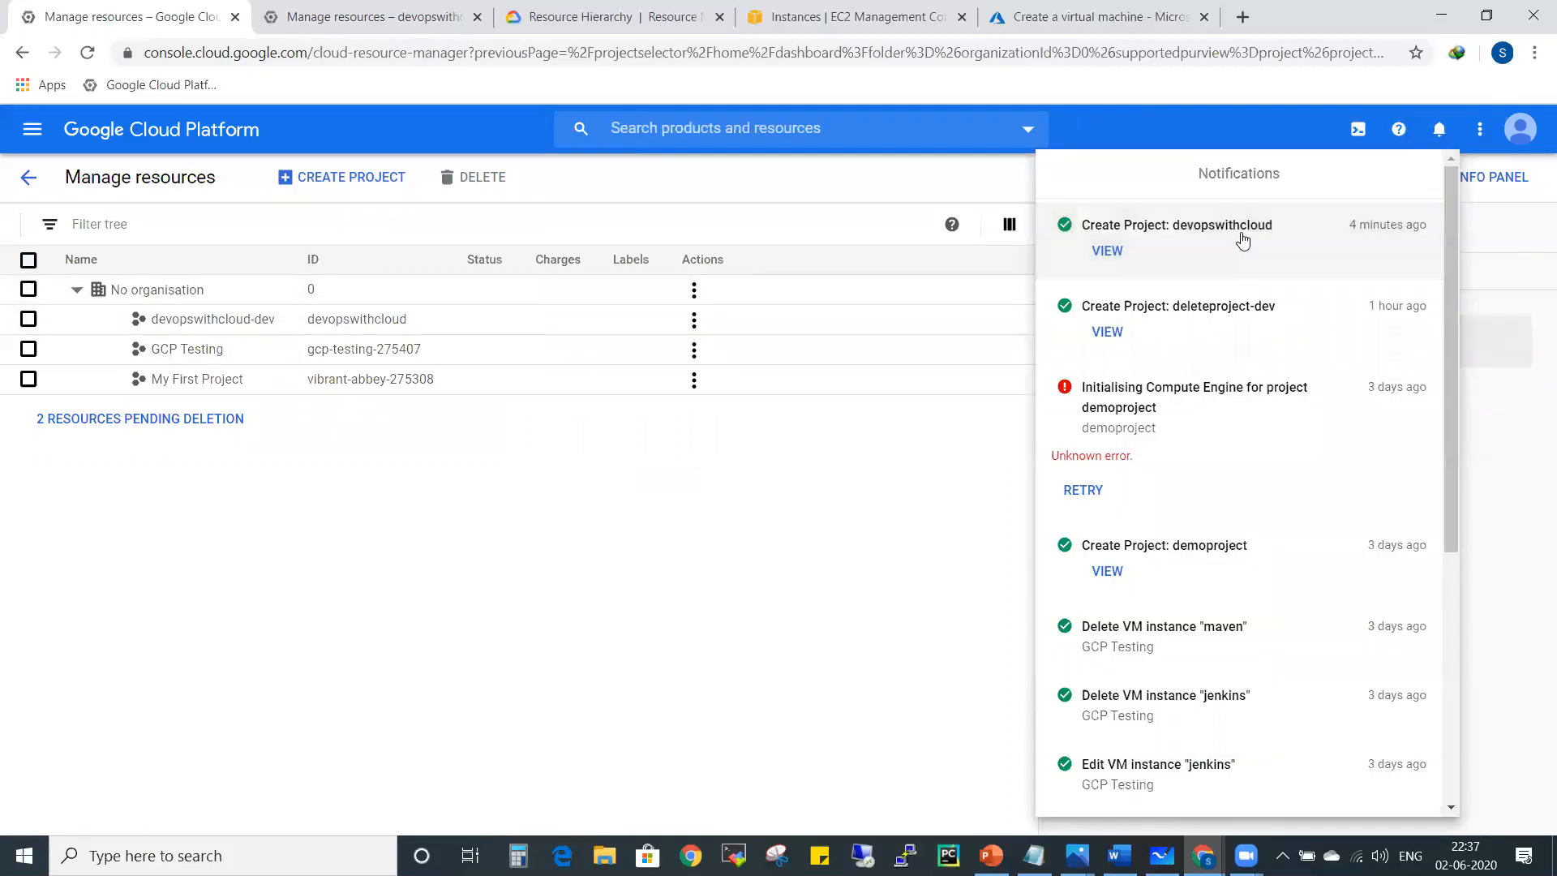
{"action": "left_click", "coordinate": [1106, 251]}
Step: Compare the full and recent project lists in the project selector from the home dashboard, and open My First Project
{"action": "left_click", "coordinate": [128, 130]}
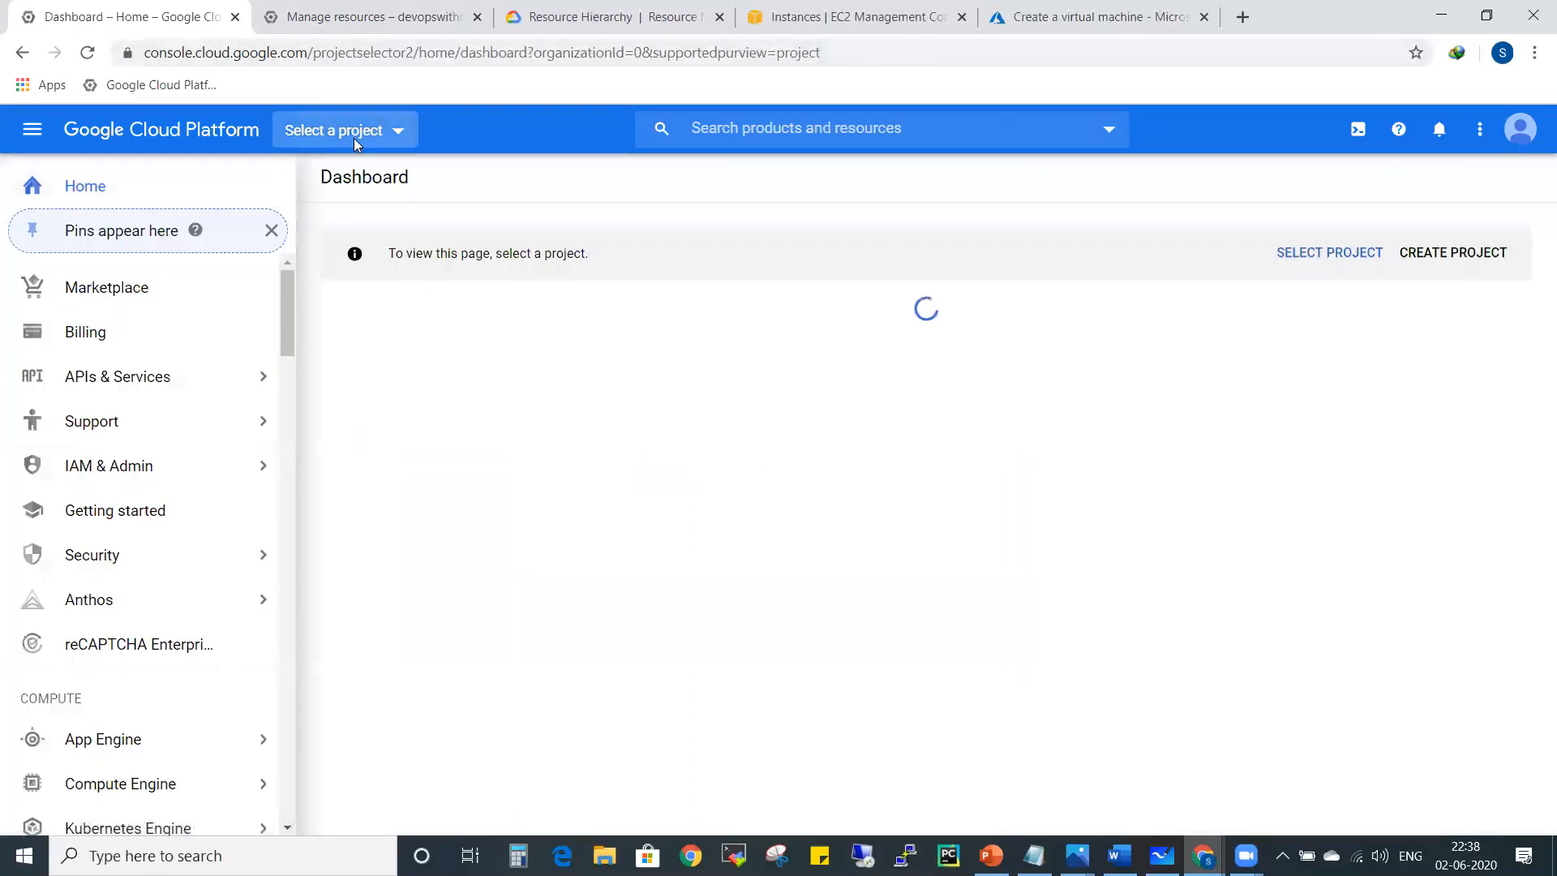
{"action": "left_click", "coordinate": [354, 138]}
{"action": "left_click", "coordinate": [528, 319]}
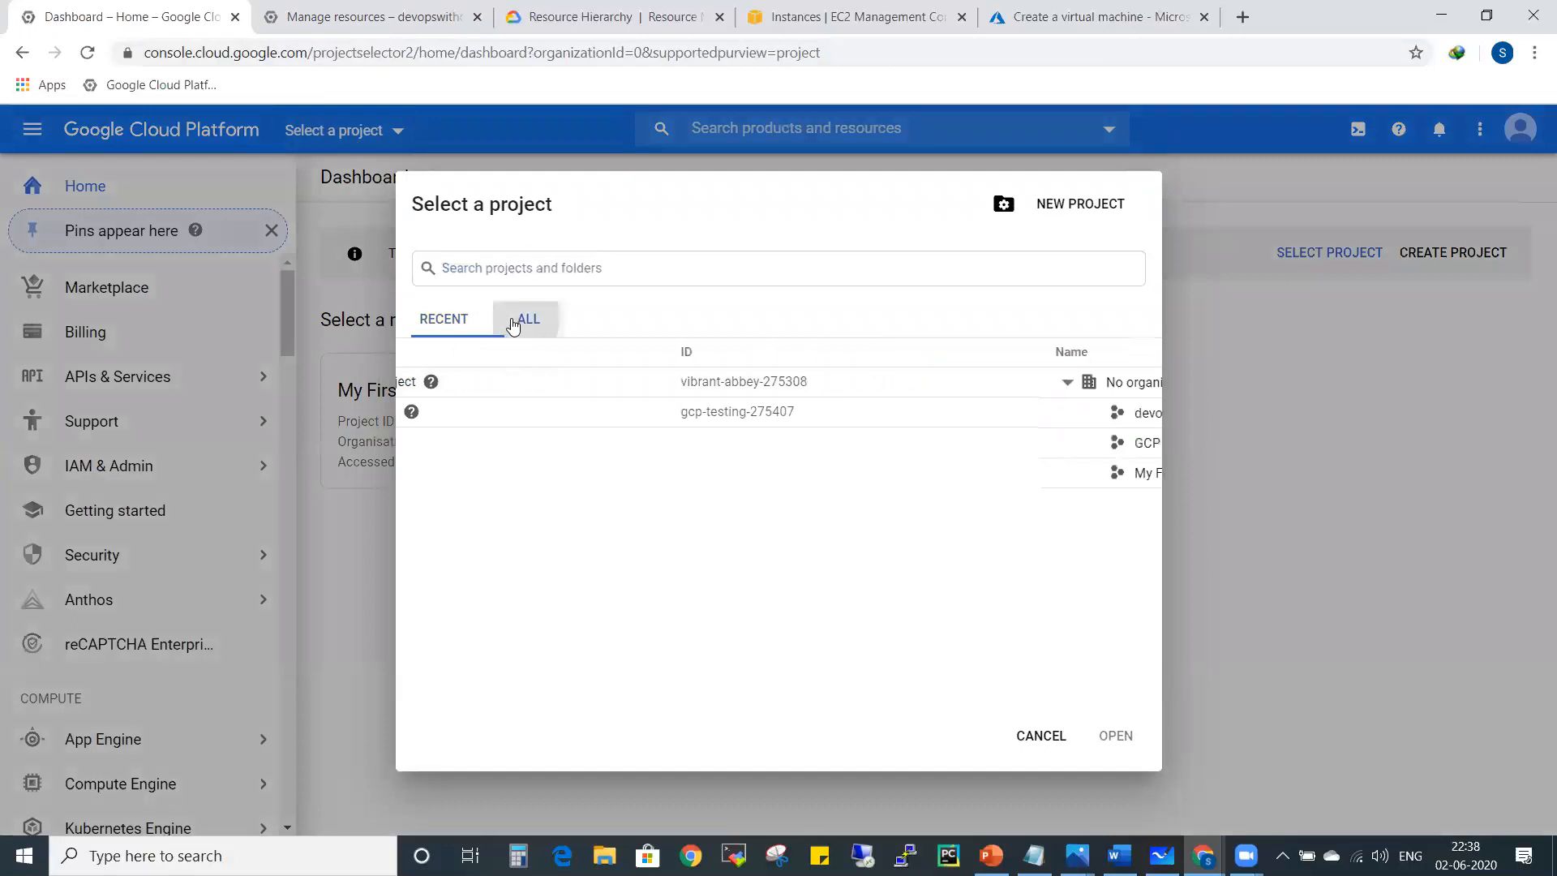
{"action": "left_click", "coordinate": [465, 324]}
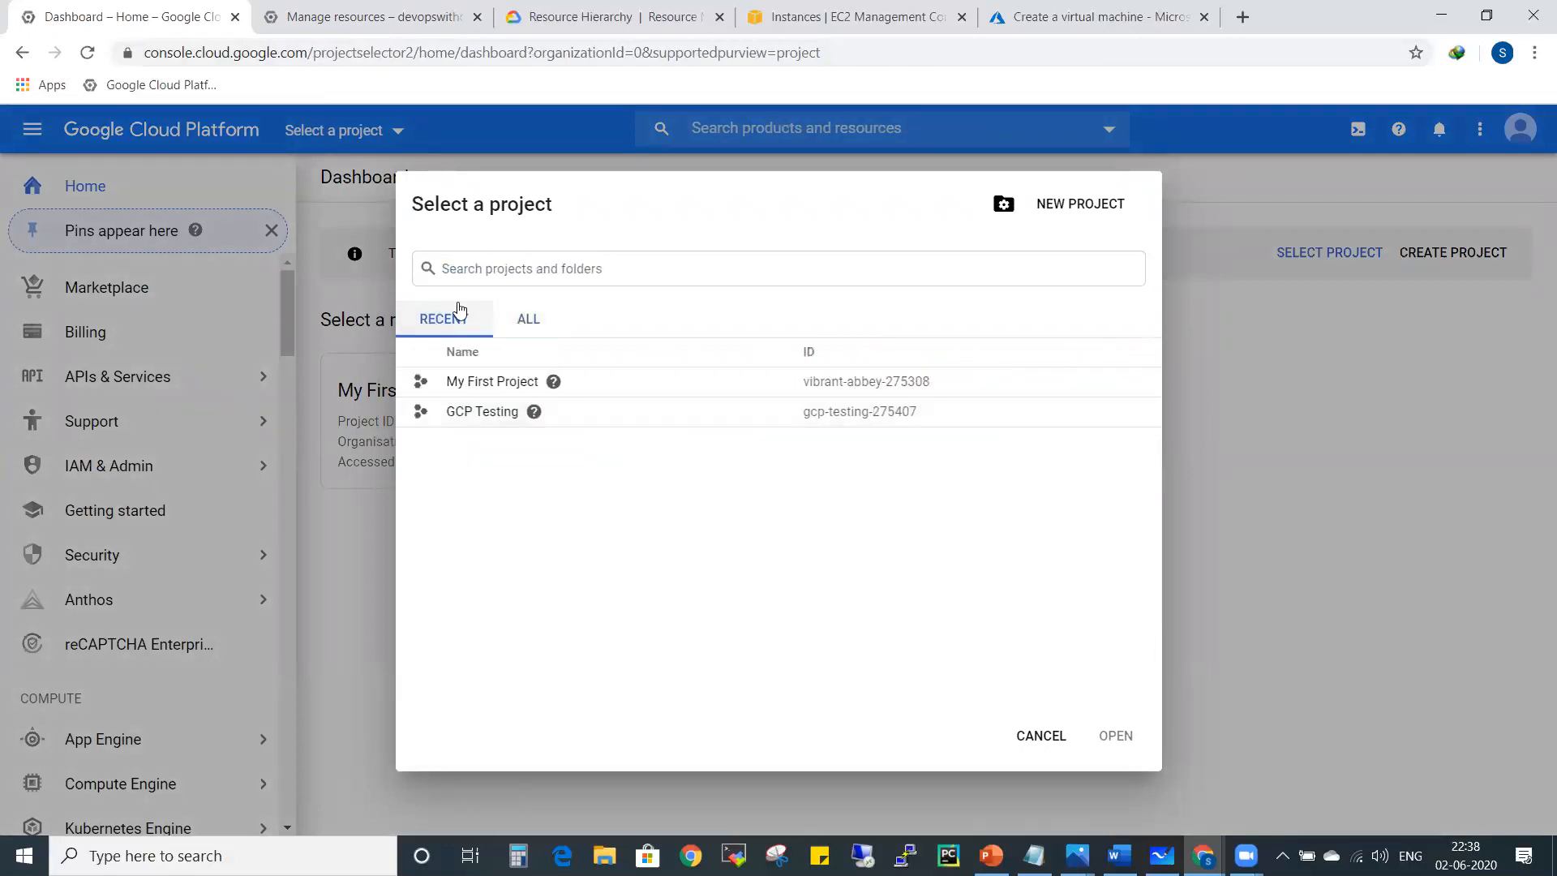
{"action": "left_click", "coordinate": [492, 383]}
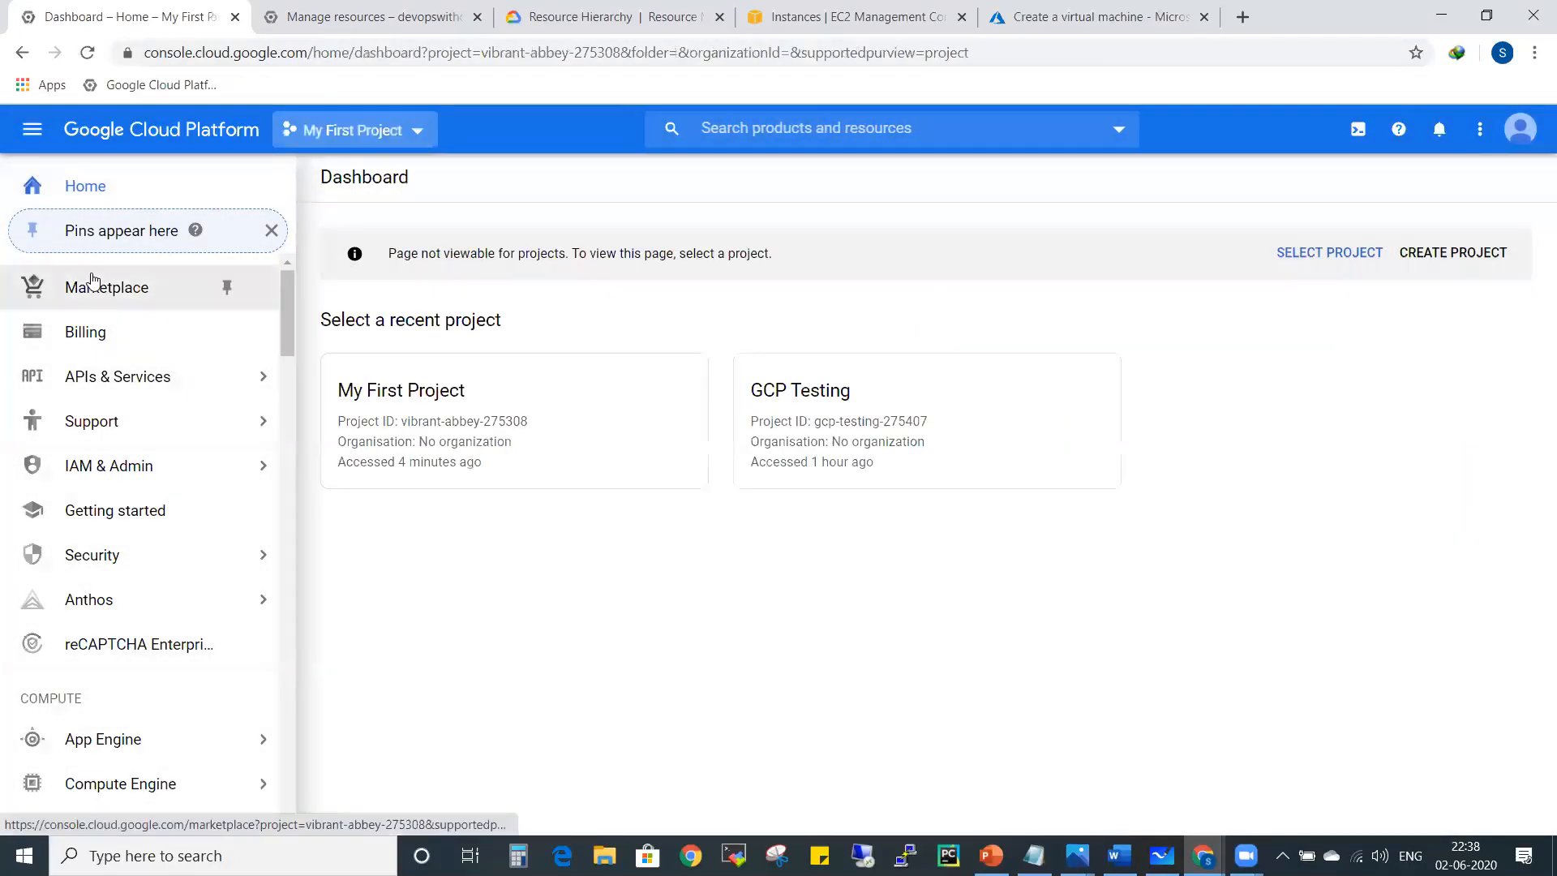
Step: Open Manage Resources and show the list of resources pending deletion
{"action": "mouse_move", "coordinate": [243, 464]}
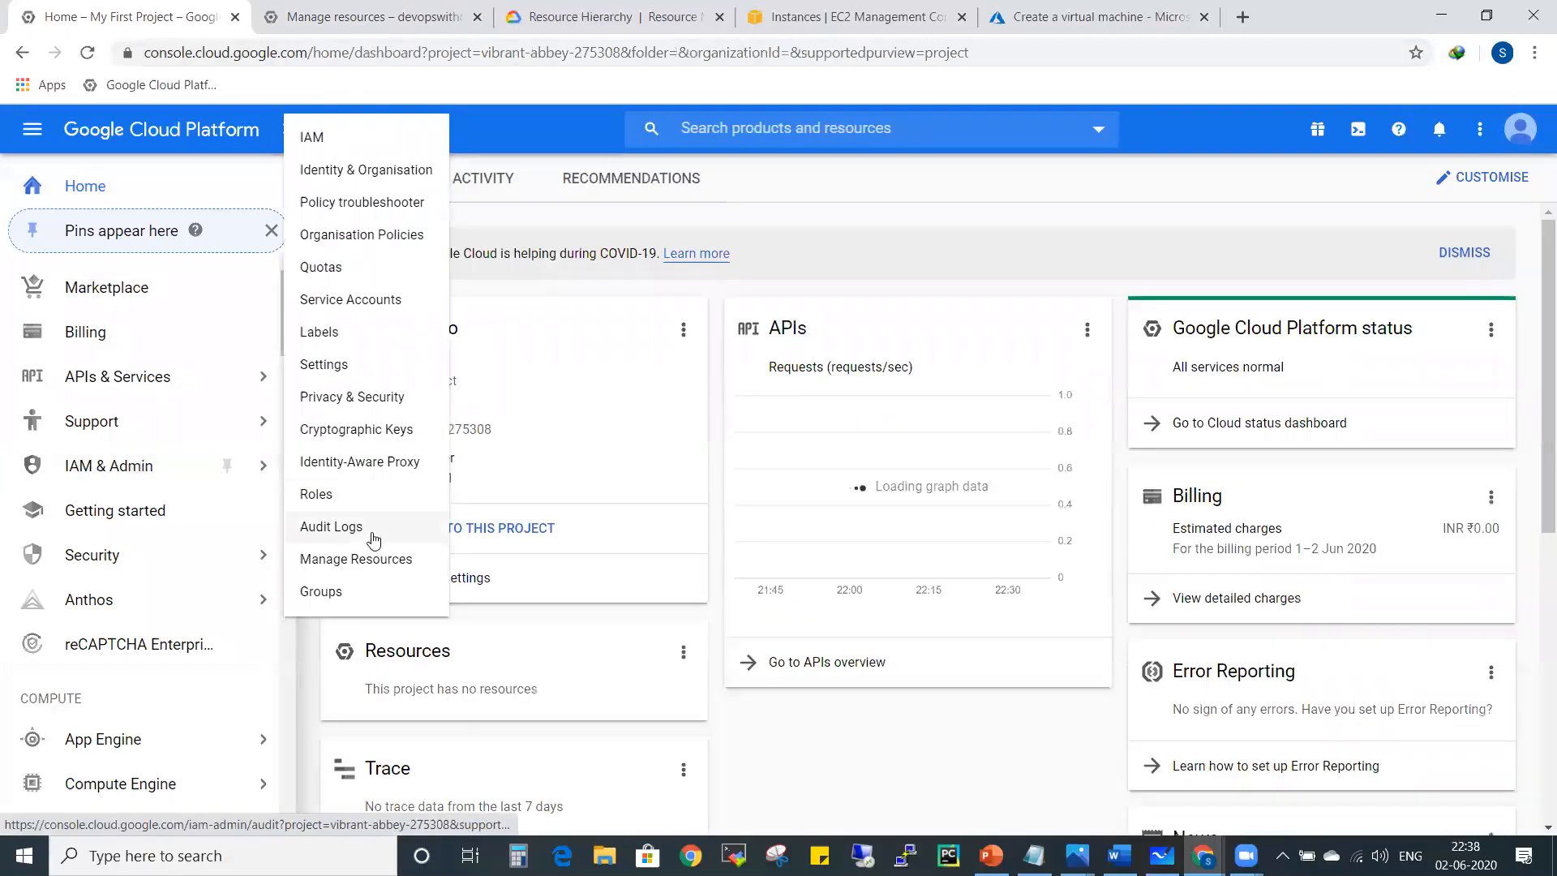
{"action": "left_click", "coordinate": [375, 560]}
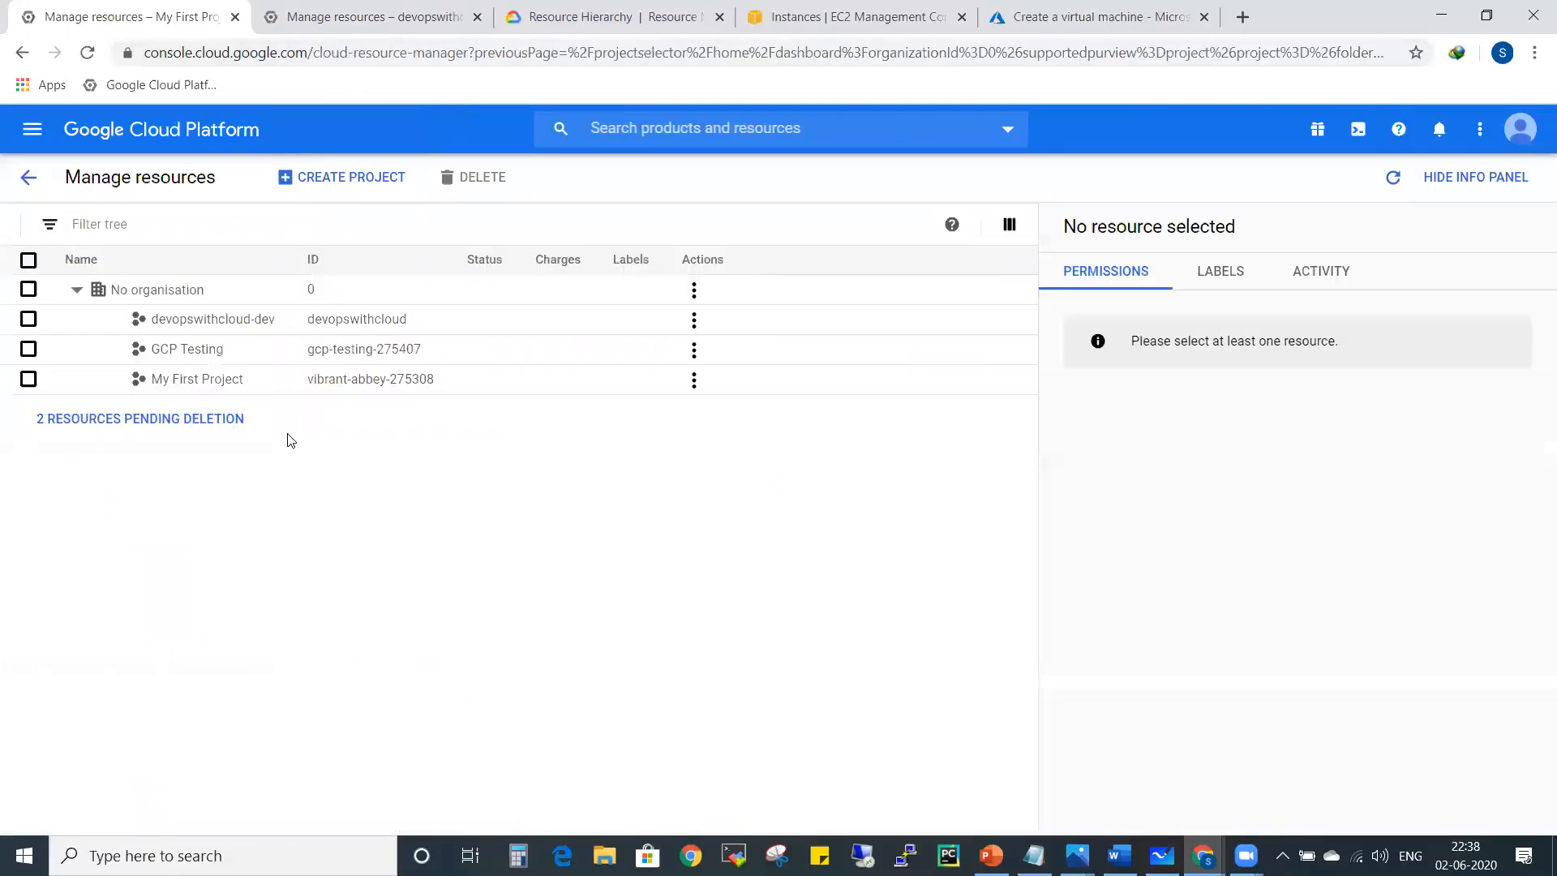
{"action": "left_click", "coordinate": [76, 418]}
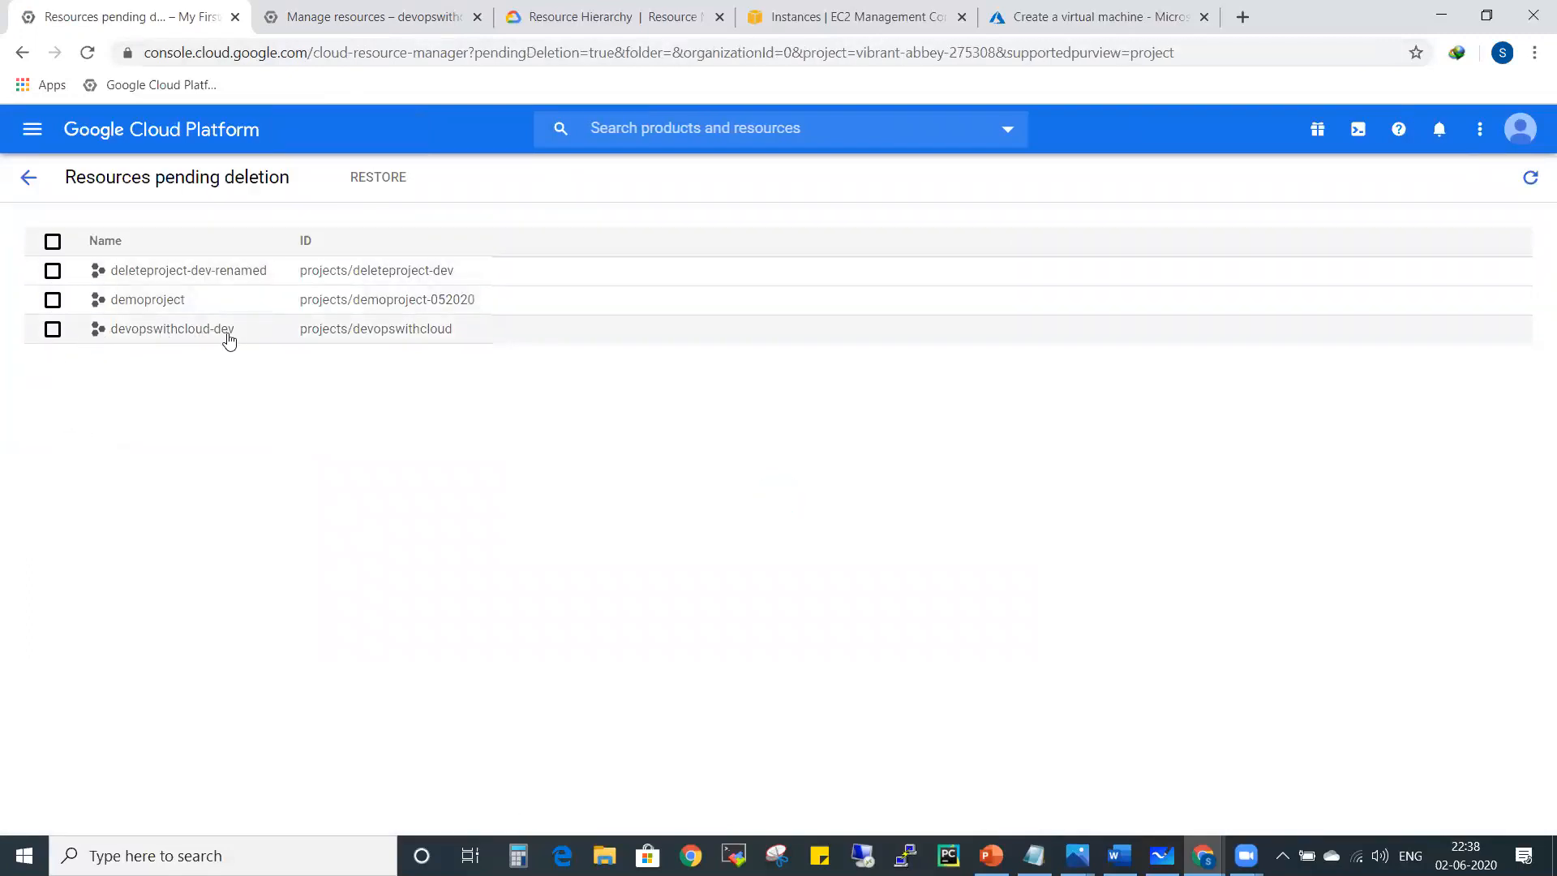
Step: Restore the devopswithcloud-dev project, highlighting the notes on restoring and billing in the confirmation to read them
{"action": "left_click", "coordinate": [51, 333]}
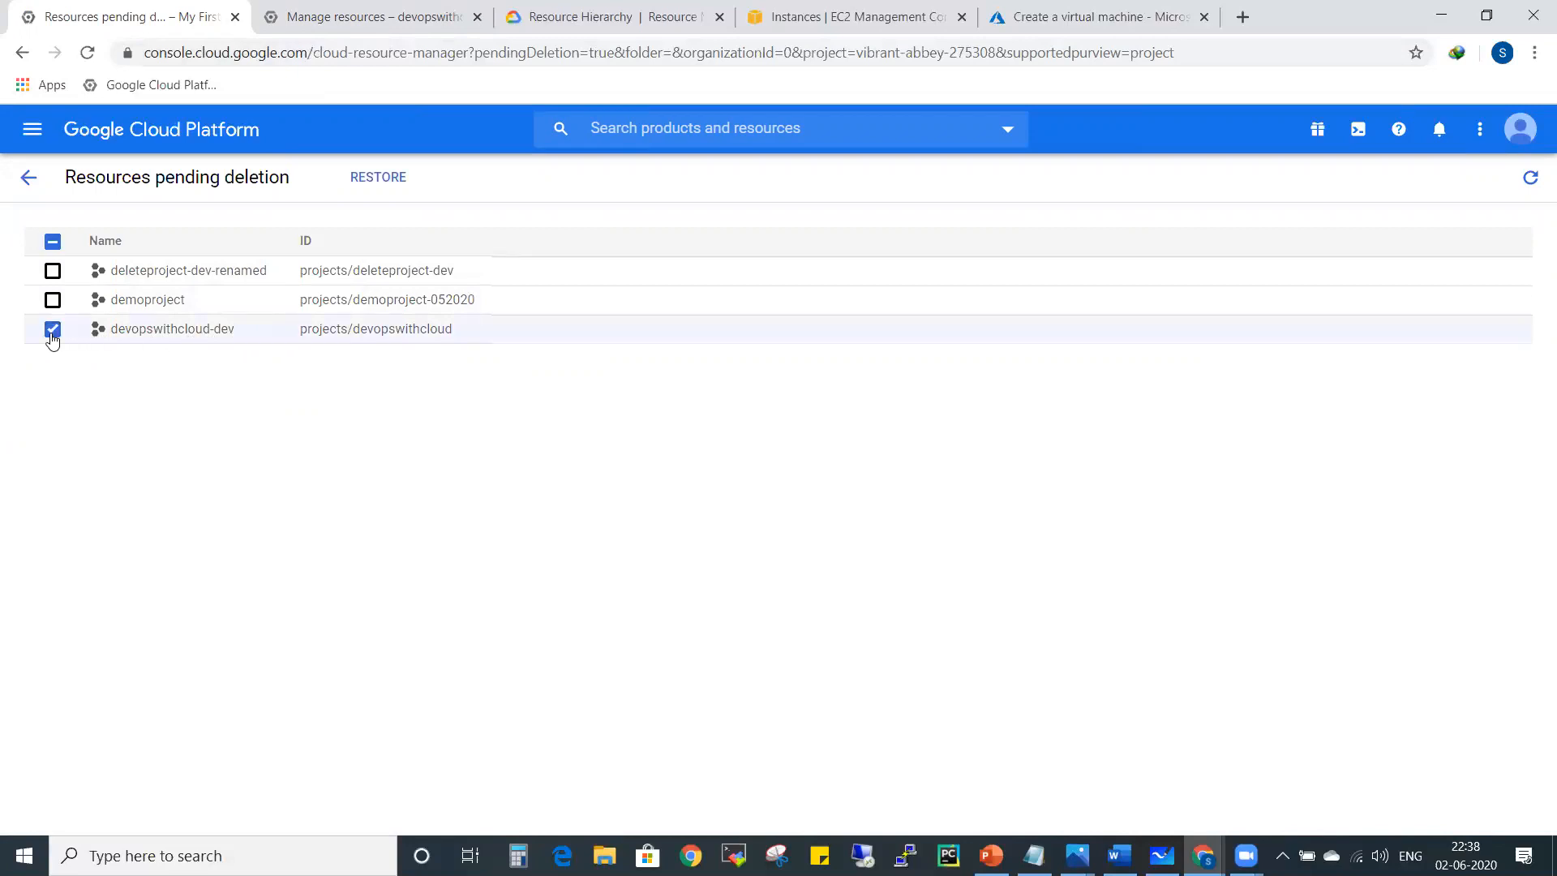
{"action": "left_click", "coordinate": [381, 184]}
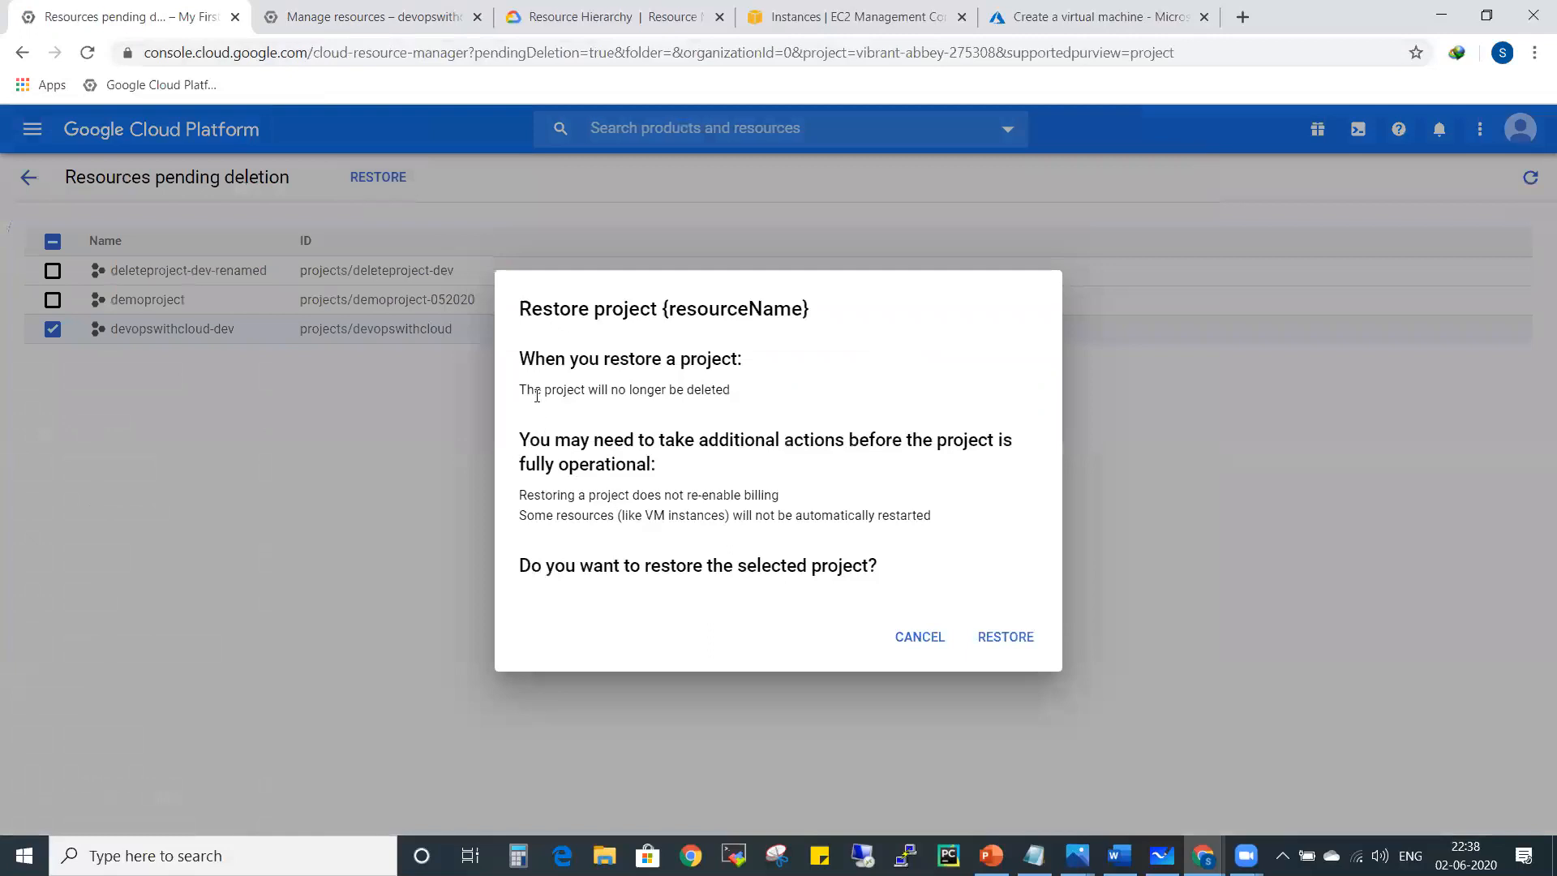
{"action": "left_click_drag", "start_coordinate": [535, 359], "coordinate": [661, 359]}
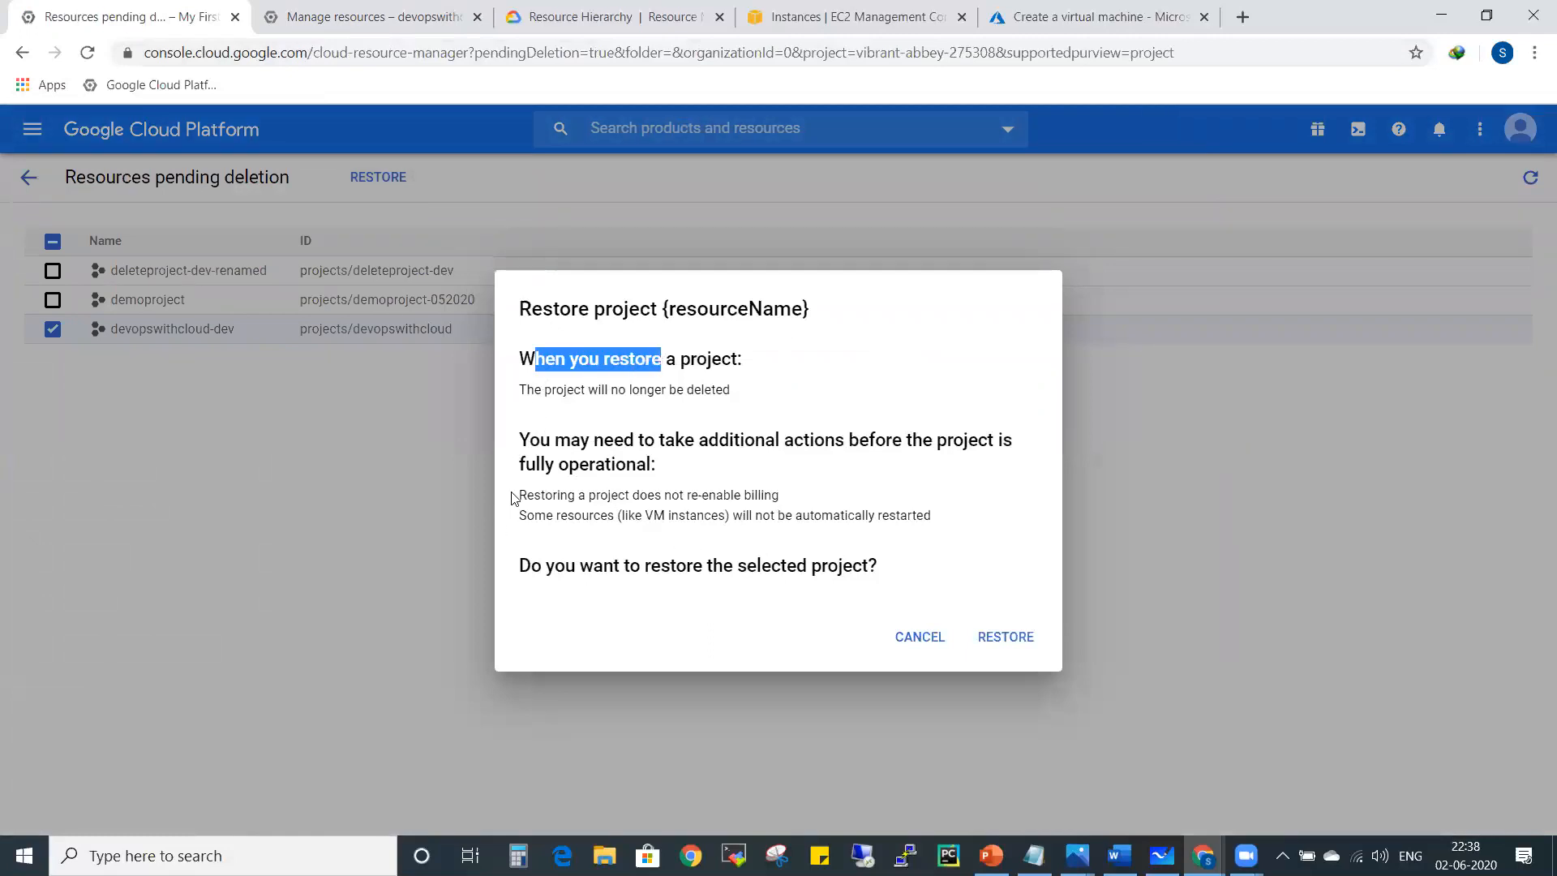
{"action": "left_click_drag", "start_coordinate": [513, 497], "coordinate": [721, 493]}
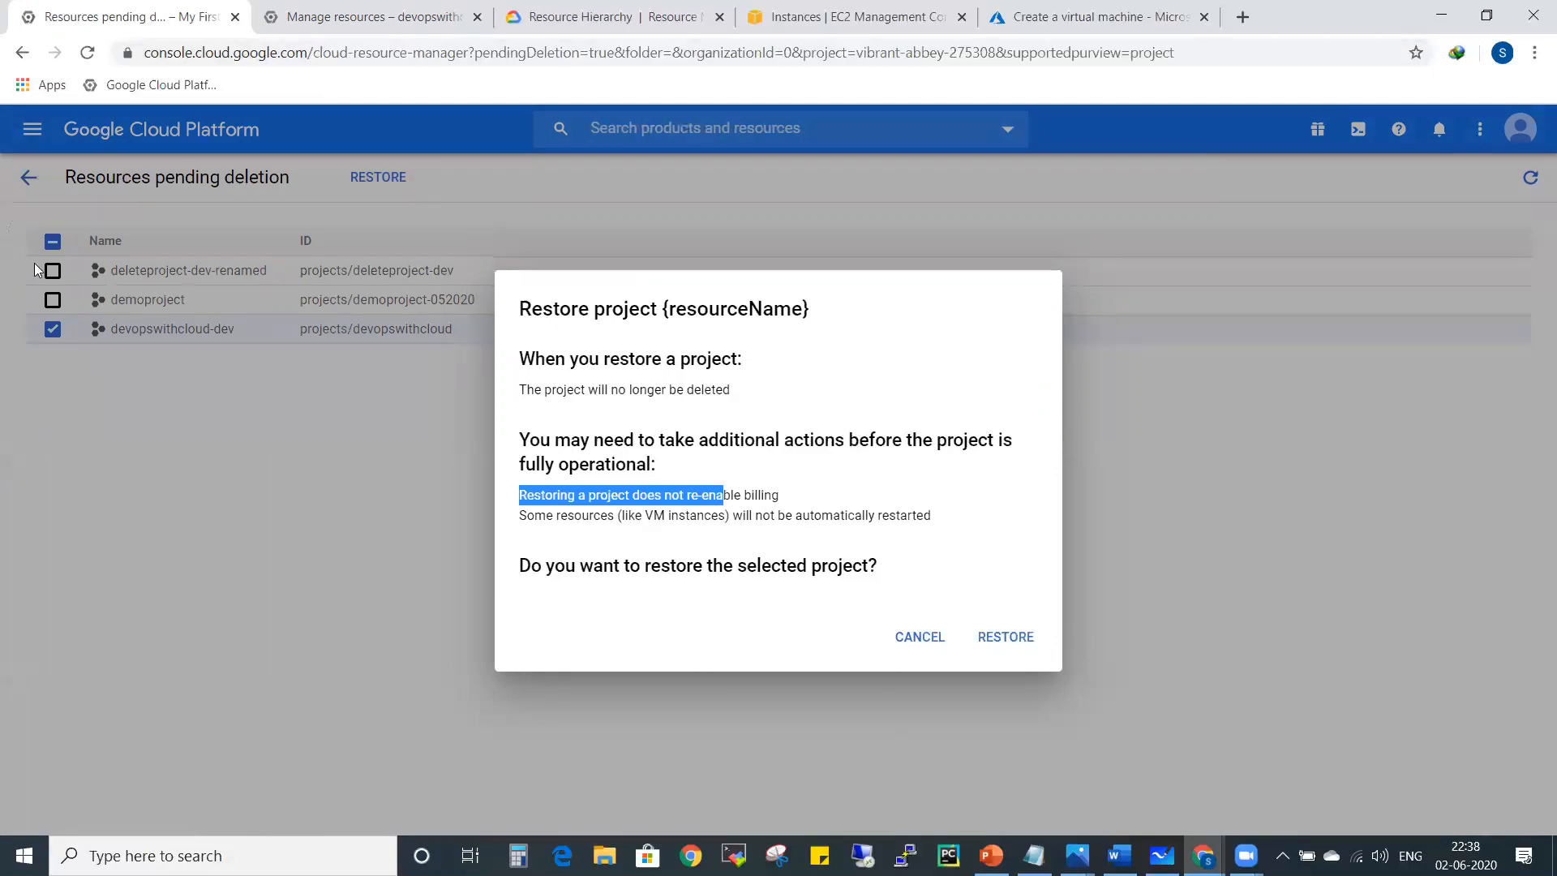
{"action": "left_click", "coordinate": [1002, 635]}
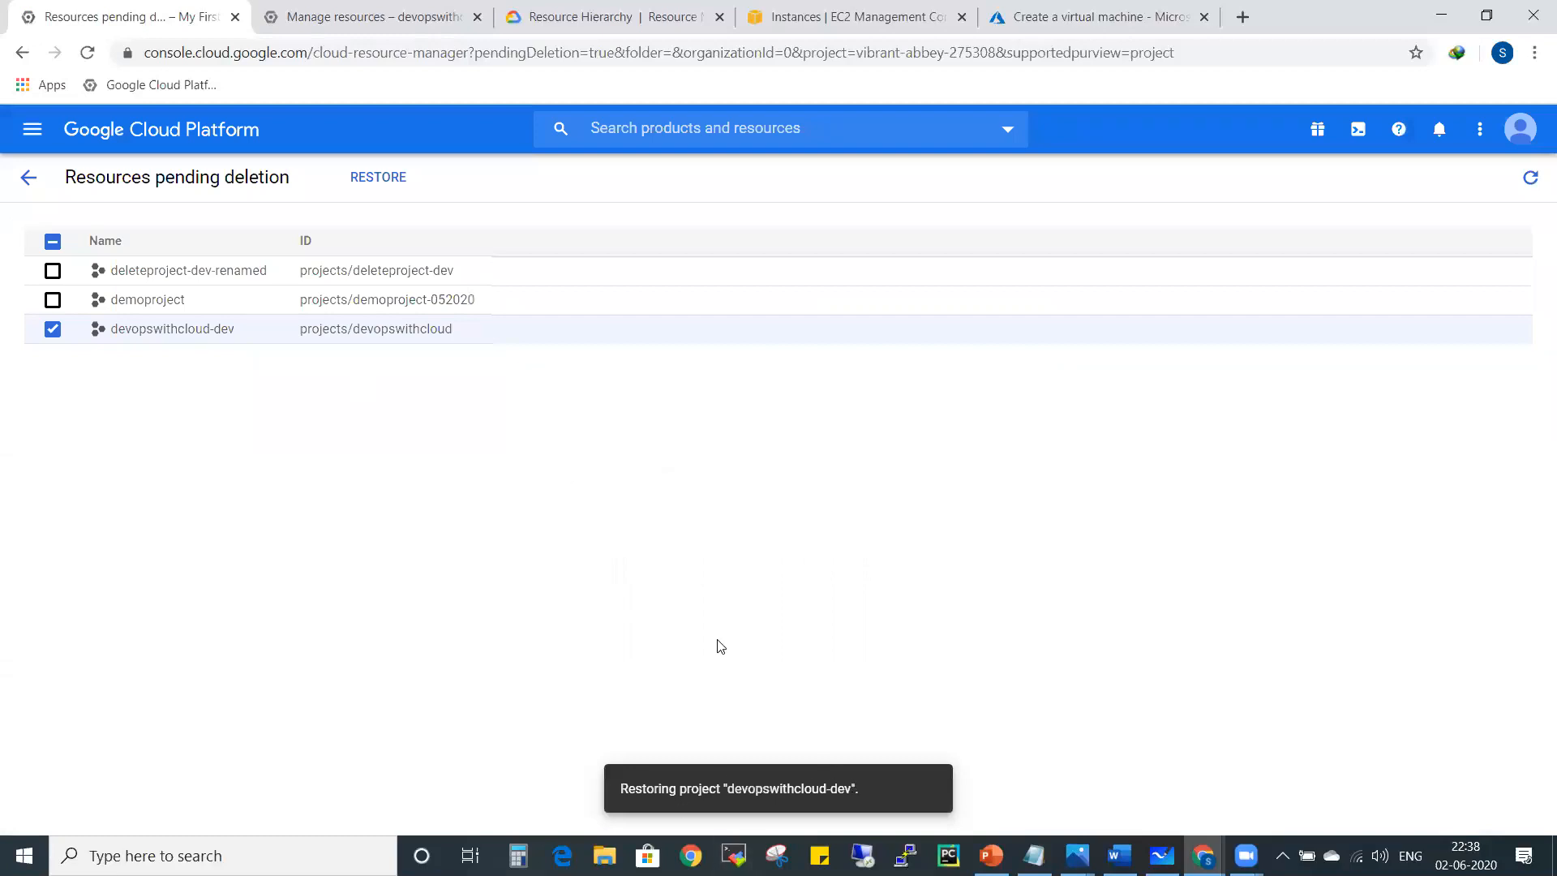
Step: Return to the home dashboard and check the recent and full project lists in the project selector for devopswithcloud-dev
{"action": "left_click", "coordinate": [183, 133]}
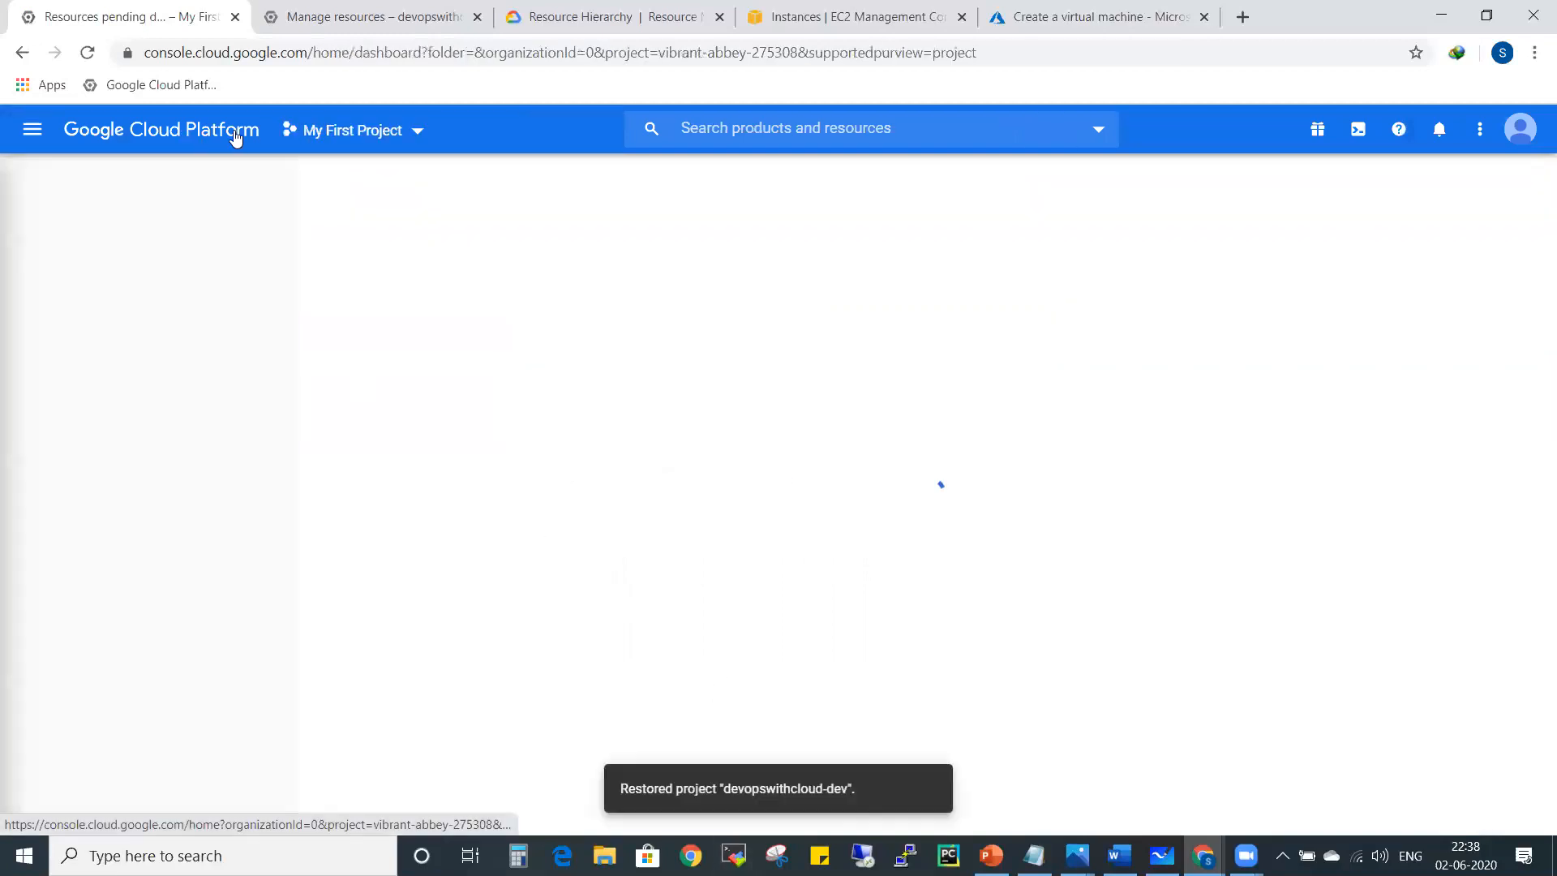
{"action": "left_click", "coordinate": [377, 132]}
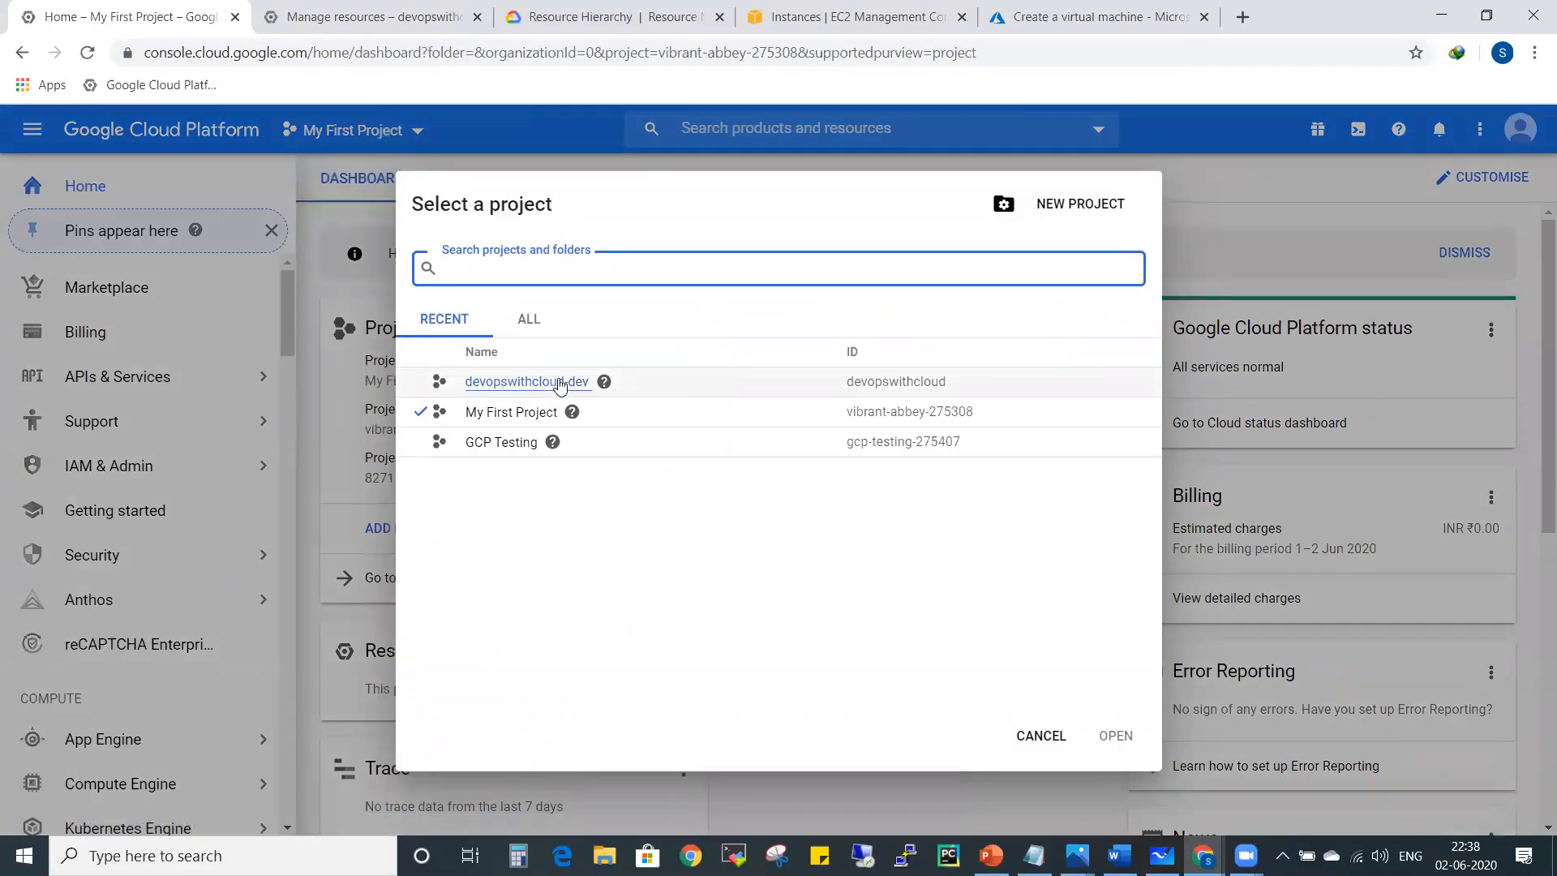
{"action": "key", "text": "Escape"}
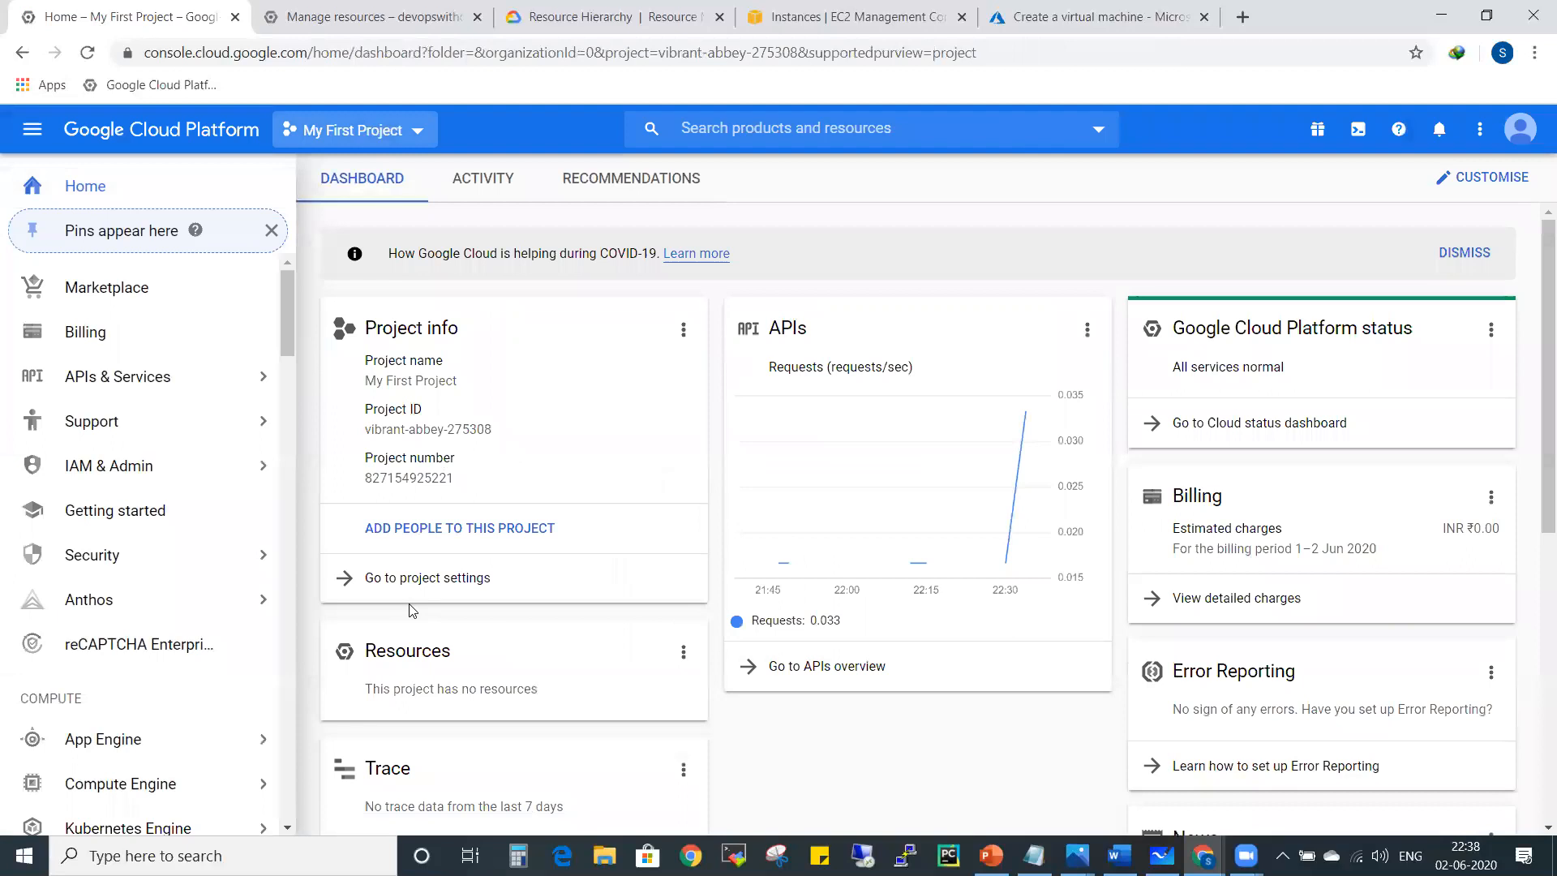
{"action": "mouse_move", "coordinate": [235, 478]}
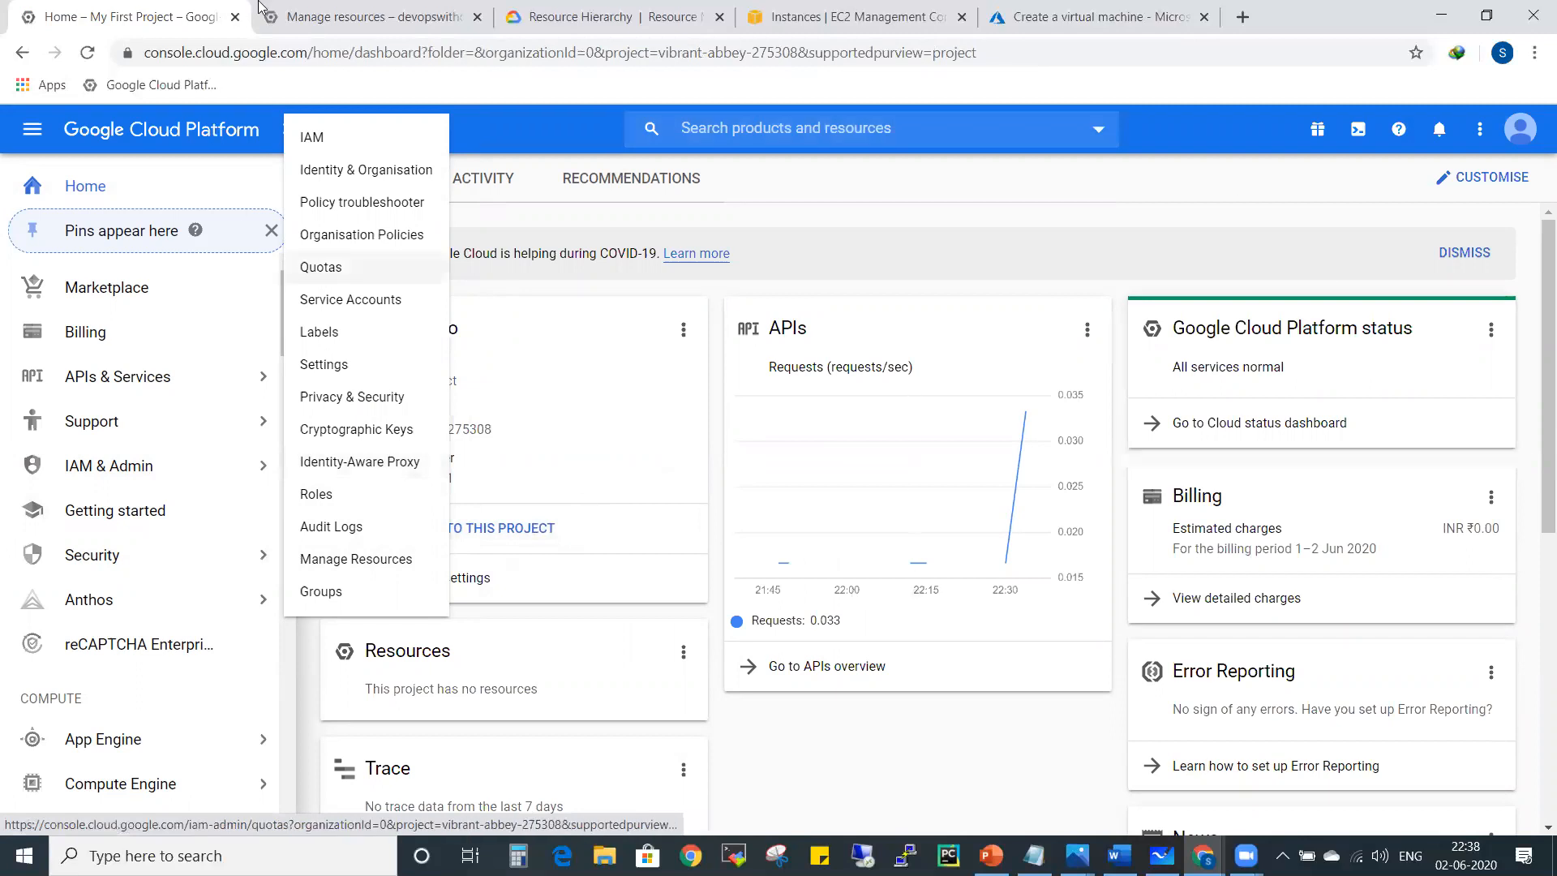
{"action": "left_click", "coordinate": [243, 129]}
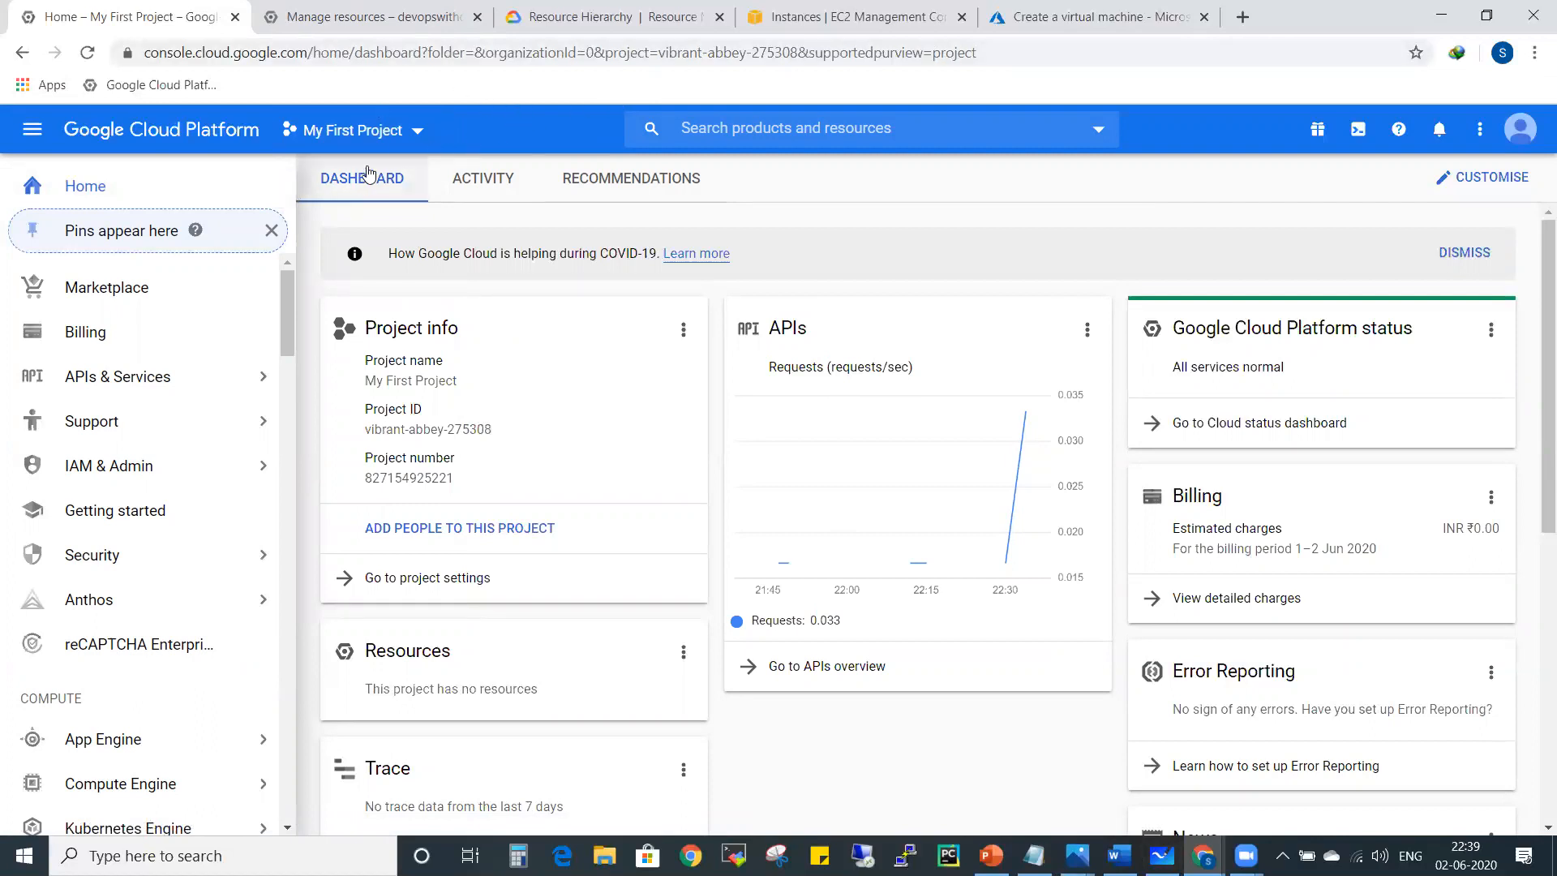
{"action": "left_click", "coordinate": [376, 132]}
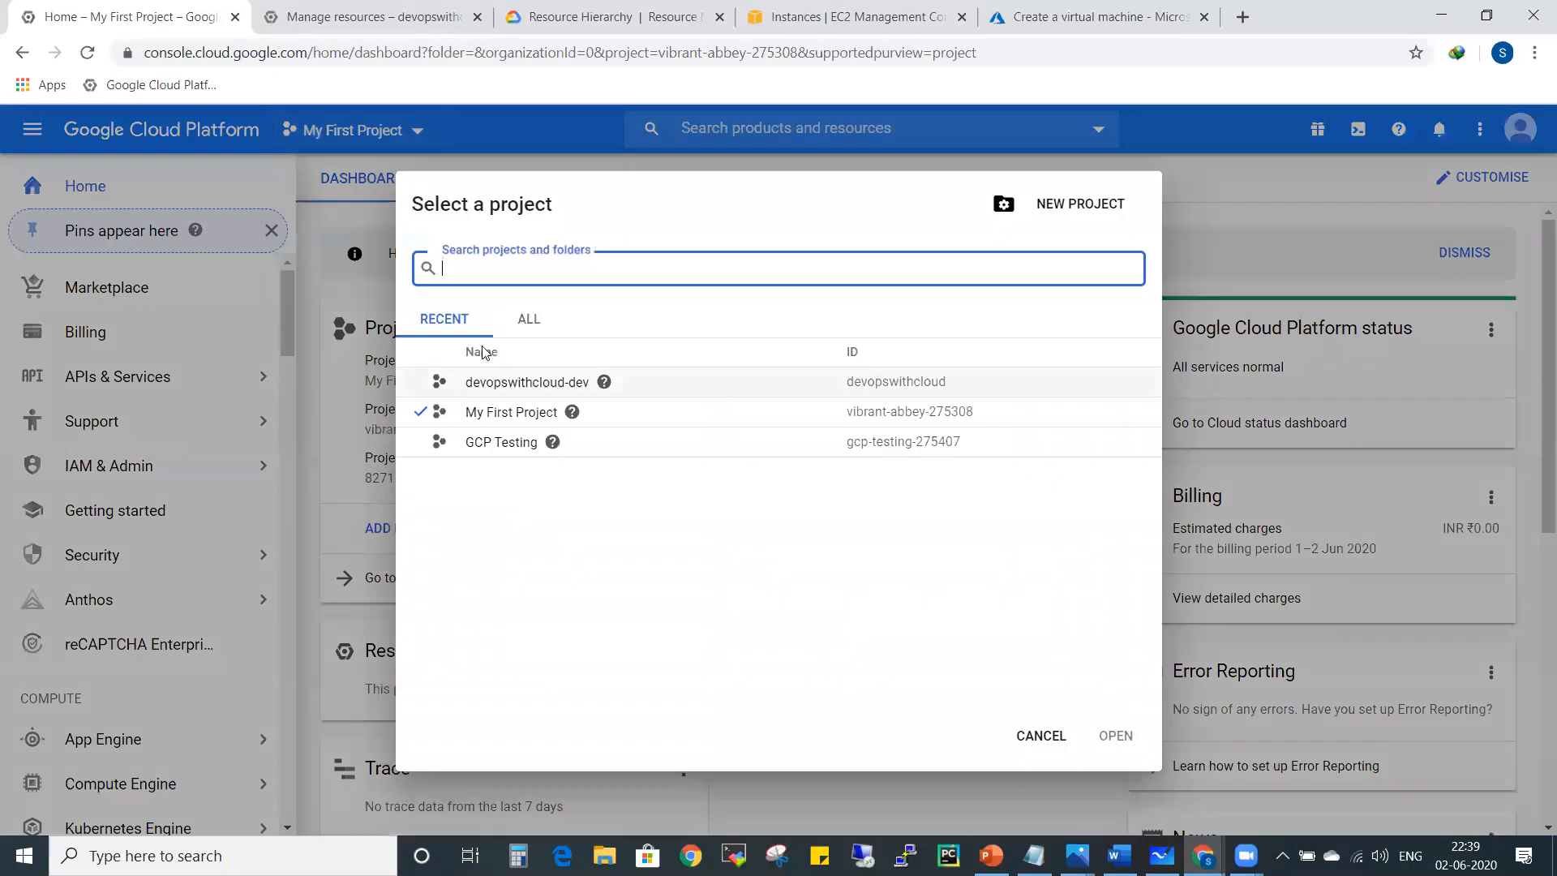
{"action": "left_click", "coordinate": [524, 320]}
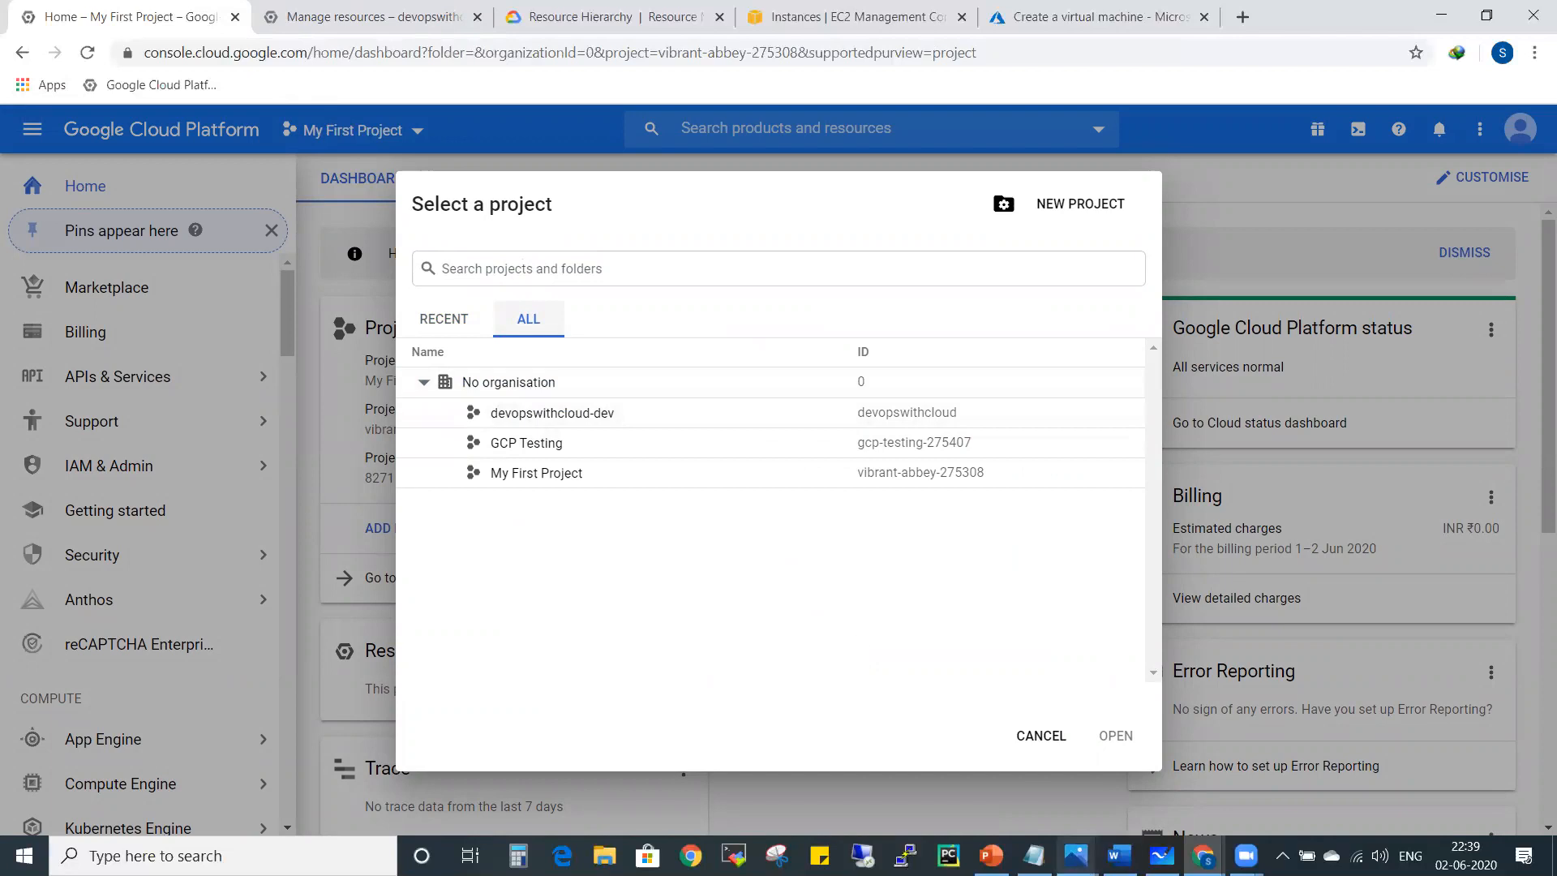
Step: Switch to Microsoft Whiteboard, draw a red vertical line between the Without organization and With Organization notes, and deselect the company text
{"action": "left_click", "coordinate": [1161, 855]}
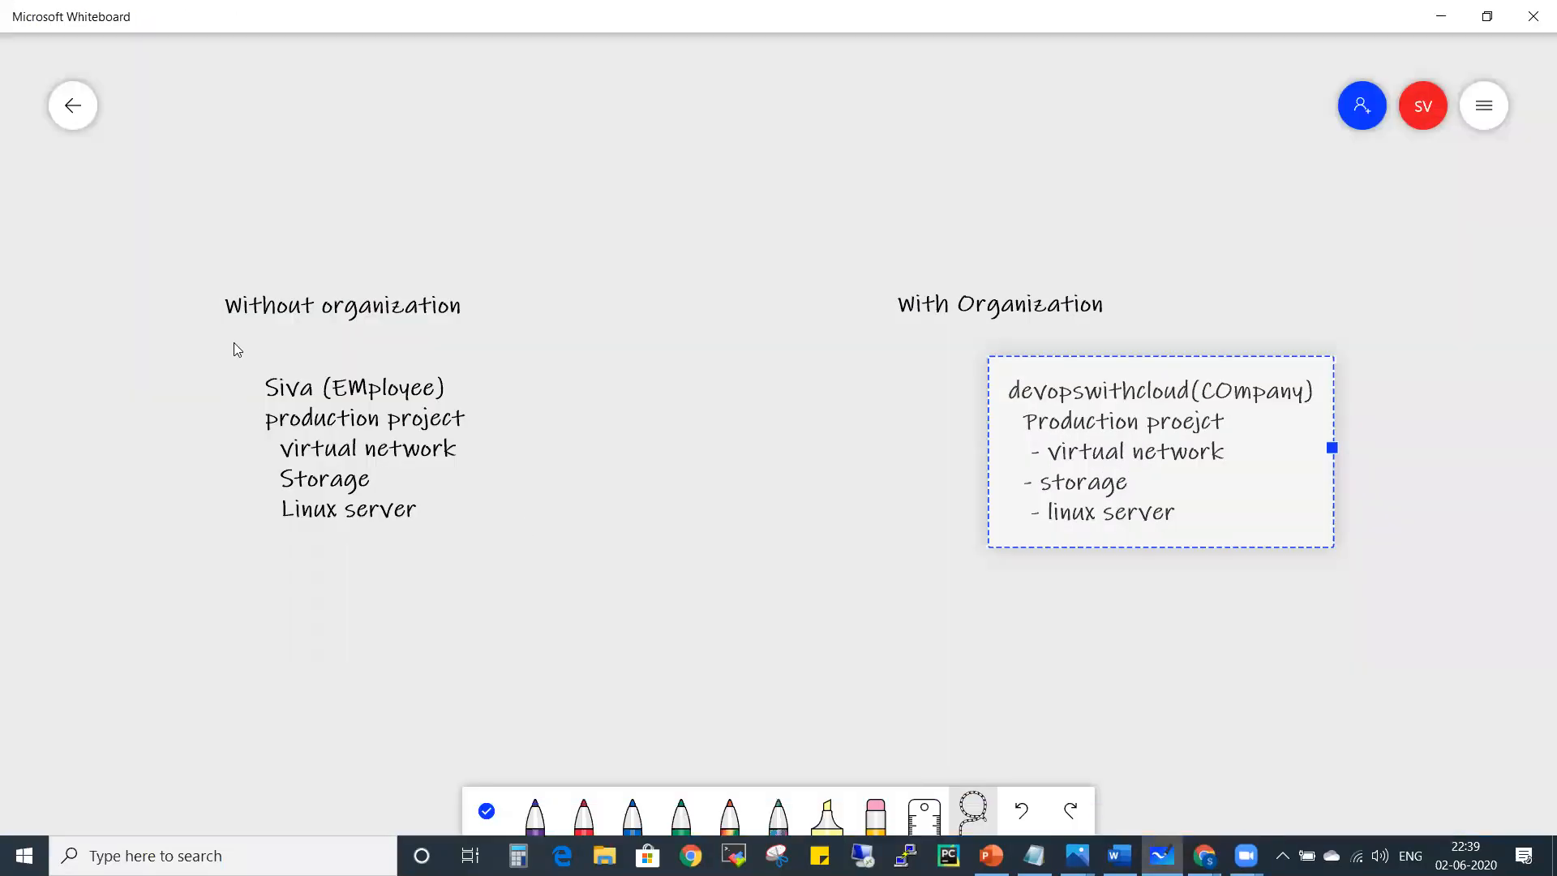
{"action": "left_click", "coordinate": [584, 815]}
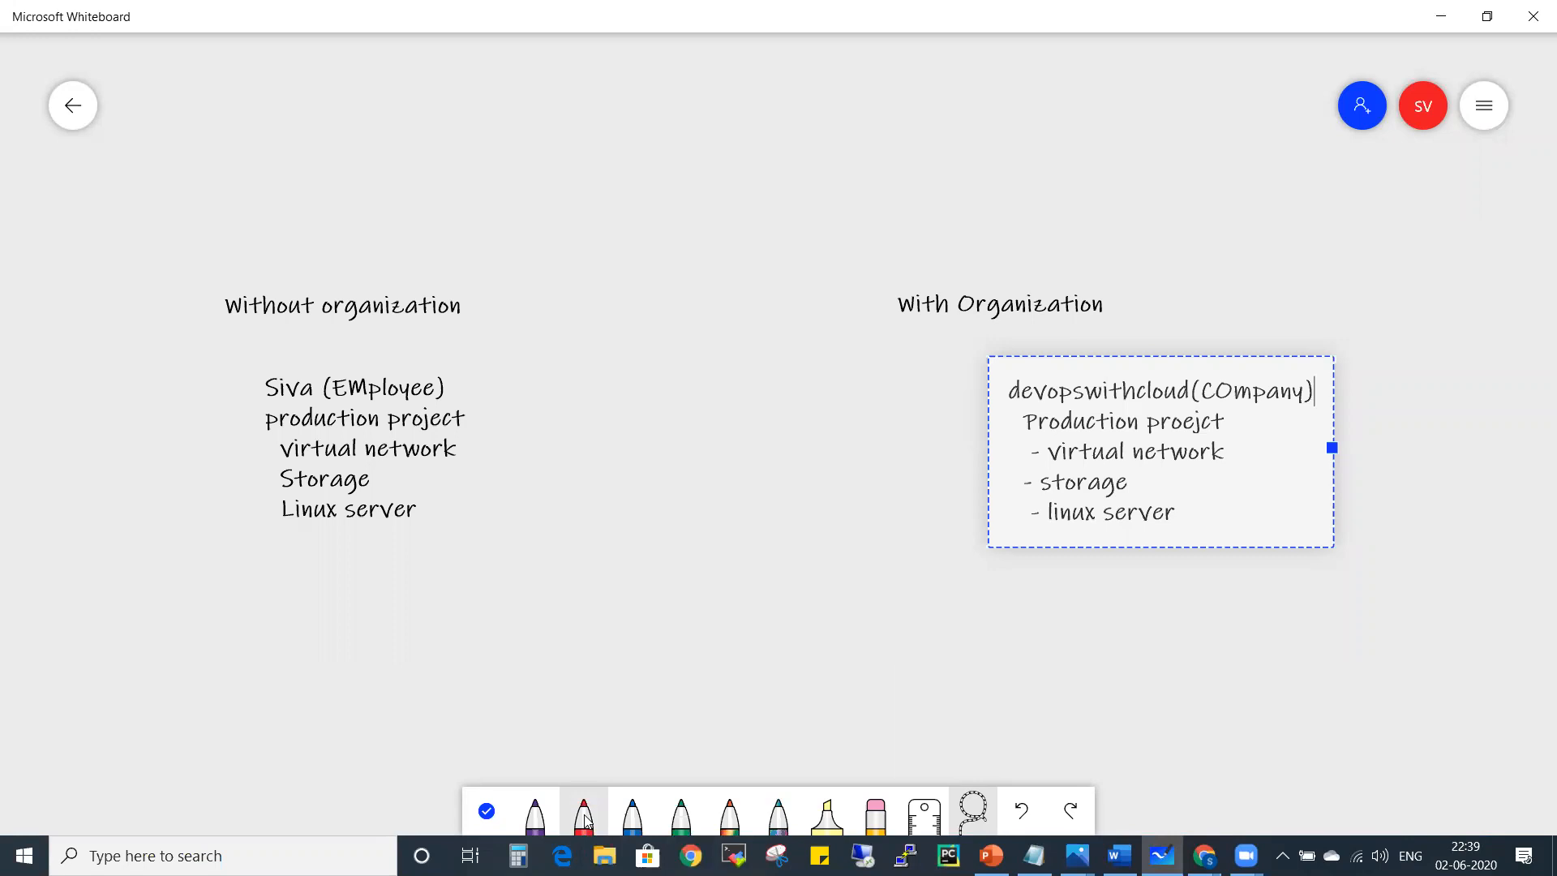
{"action": "left_click_drag", "start_coordinate": [695, 122], "coordinate": [693, 689]}
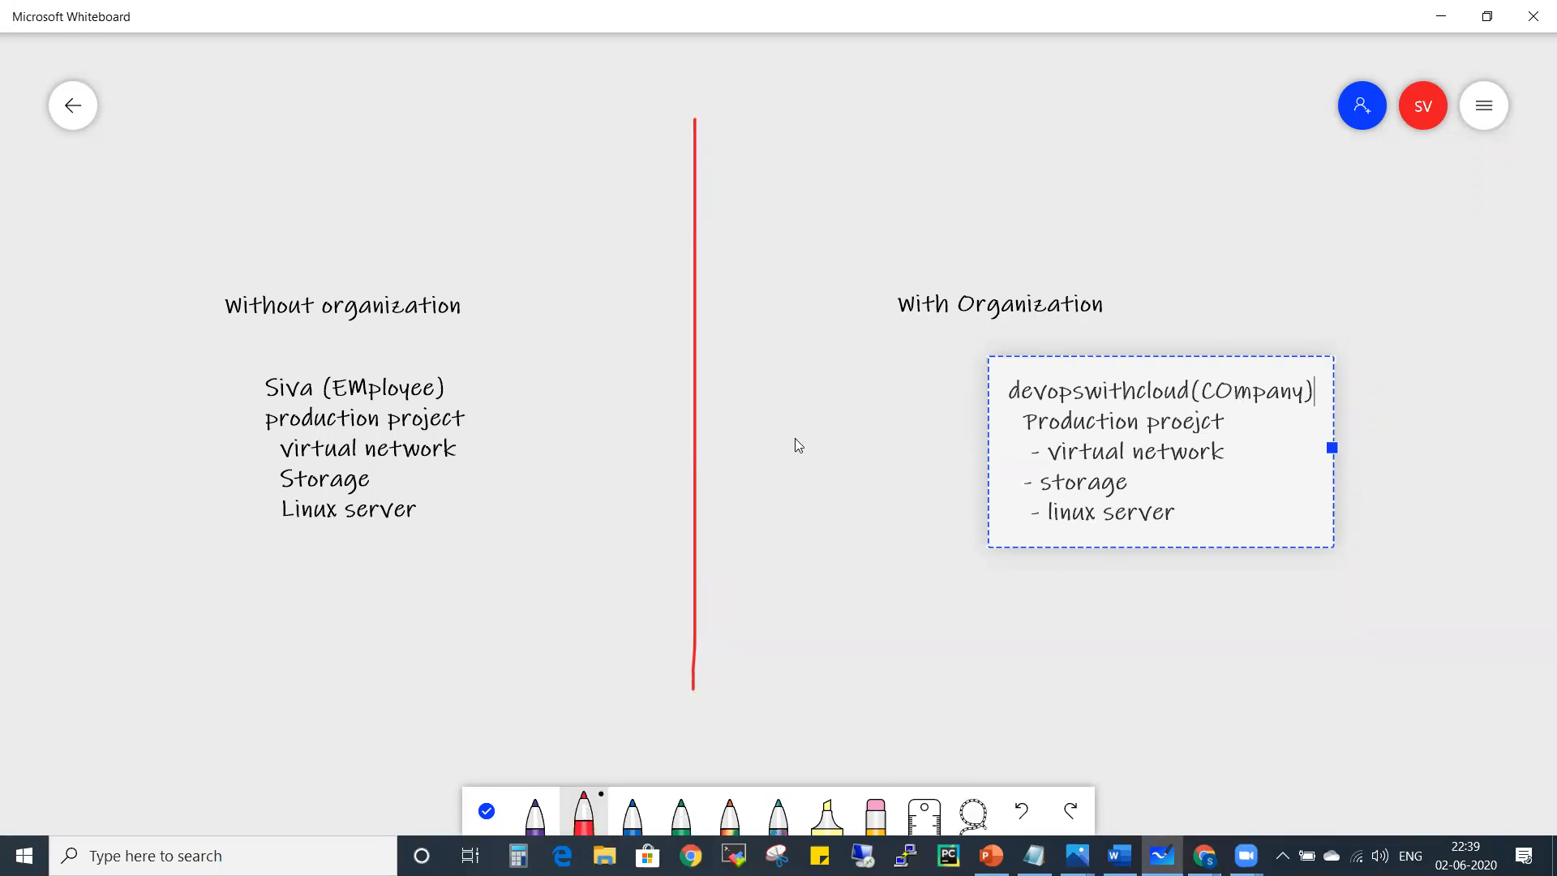
{"action": "left_click", "coordinate": [976, 813]}
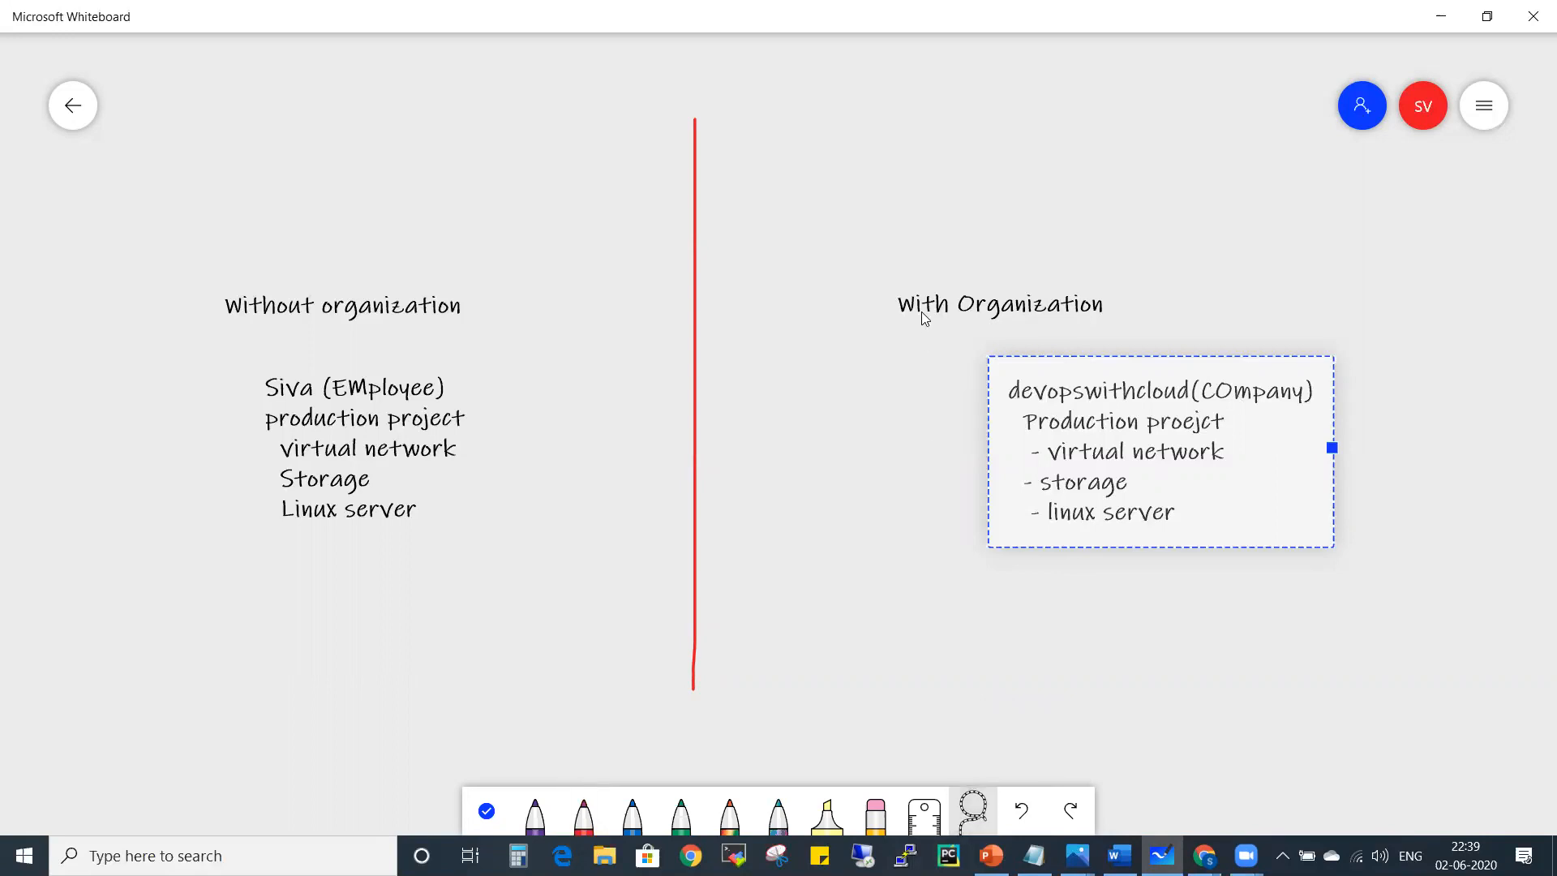
{"action": "left_click", "coordinate": [927, 221]}
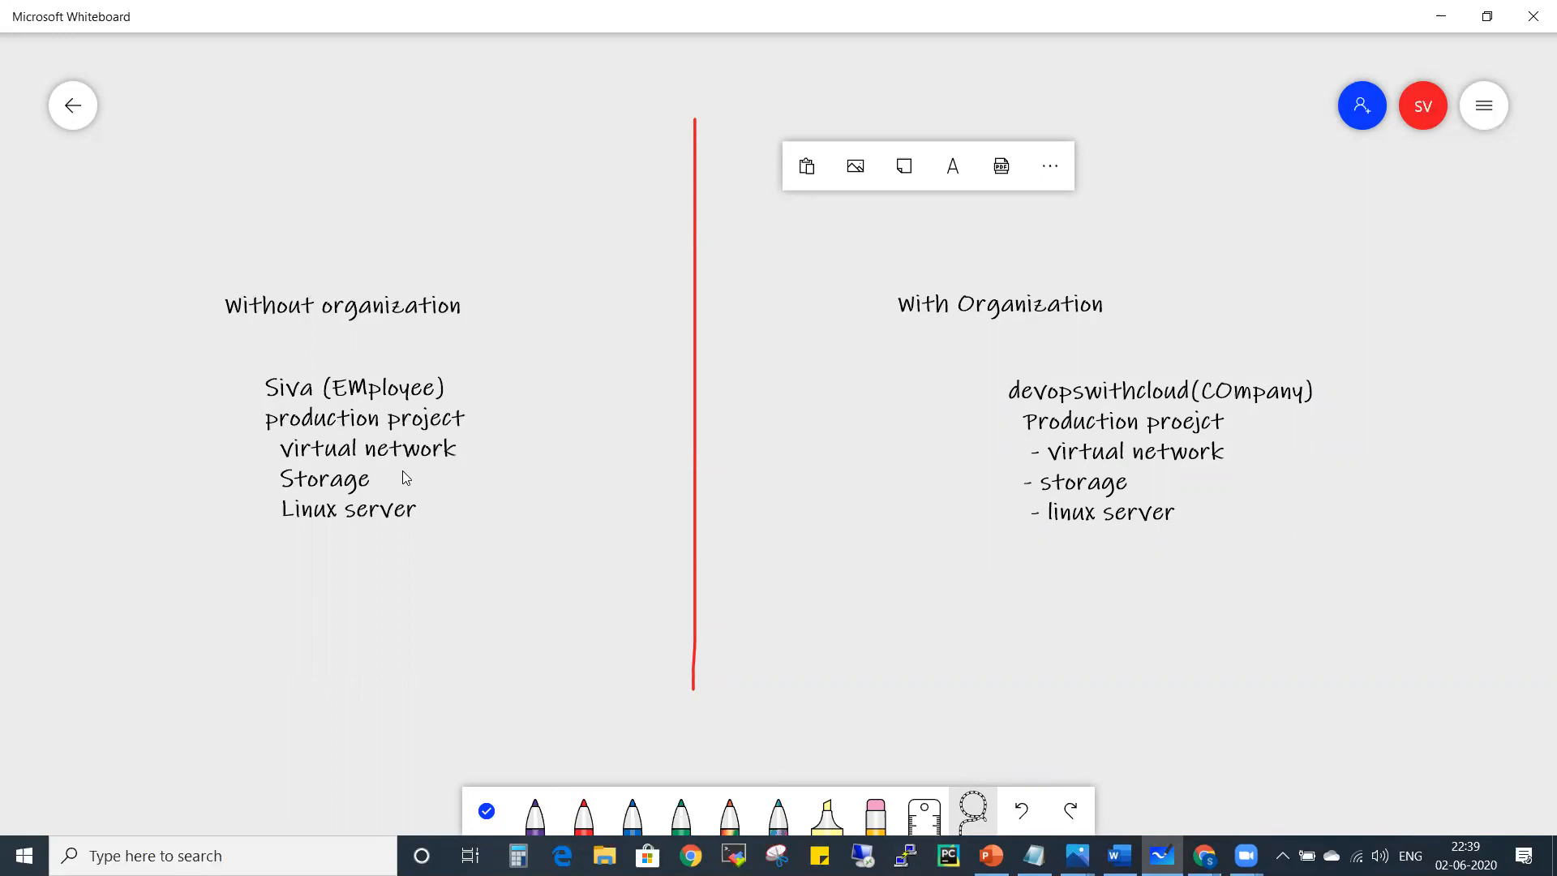
Step: Cross out the Without organization notes with a large red X
{"action": "left_click", "coordinate": [582, 820]}
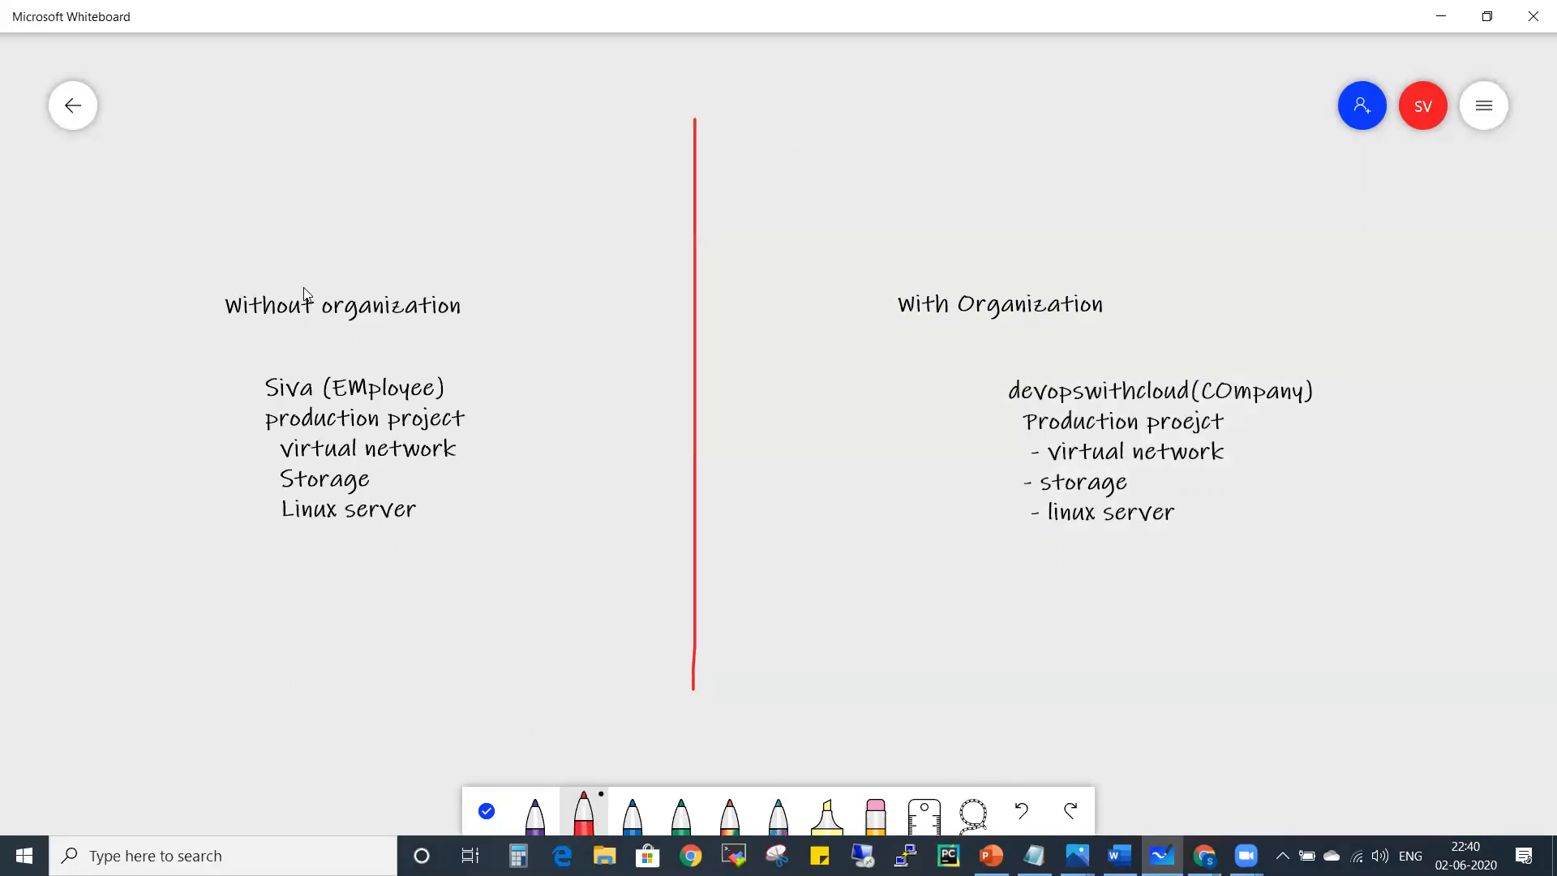
{"action": "left_click_drag", "start_coordinate": [256, 250], "coordinate": [452, 622]}
{"action": "left_click_drag", "start_coordinate": [416, 263], "coordinate": [272, 452]}
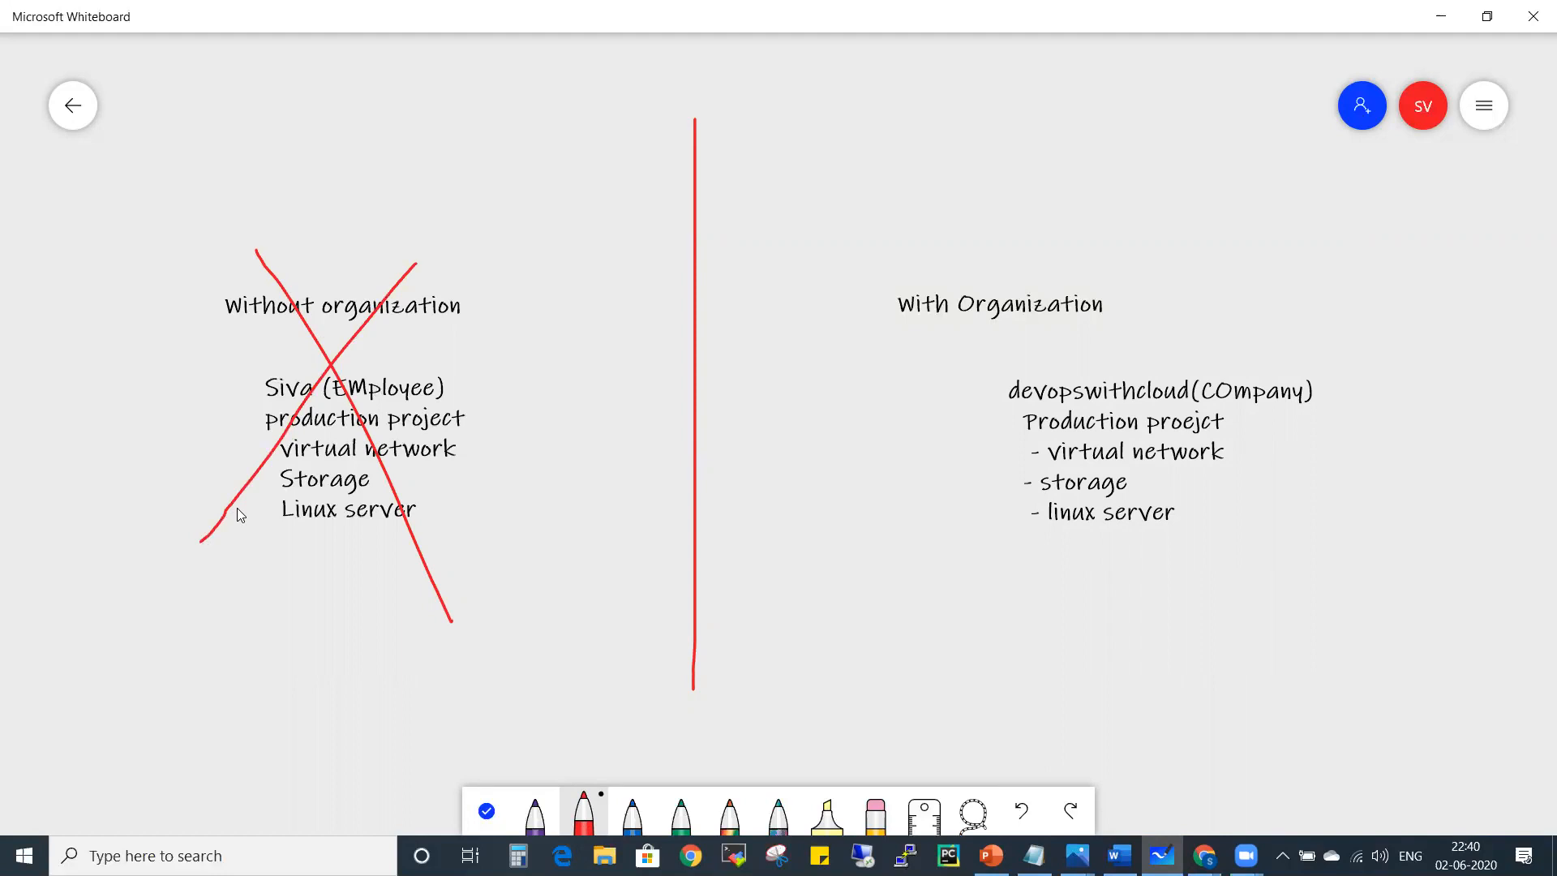